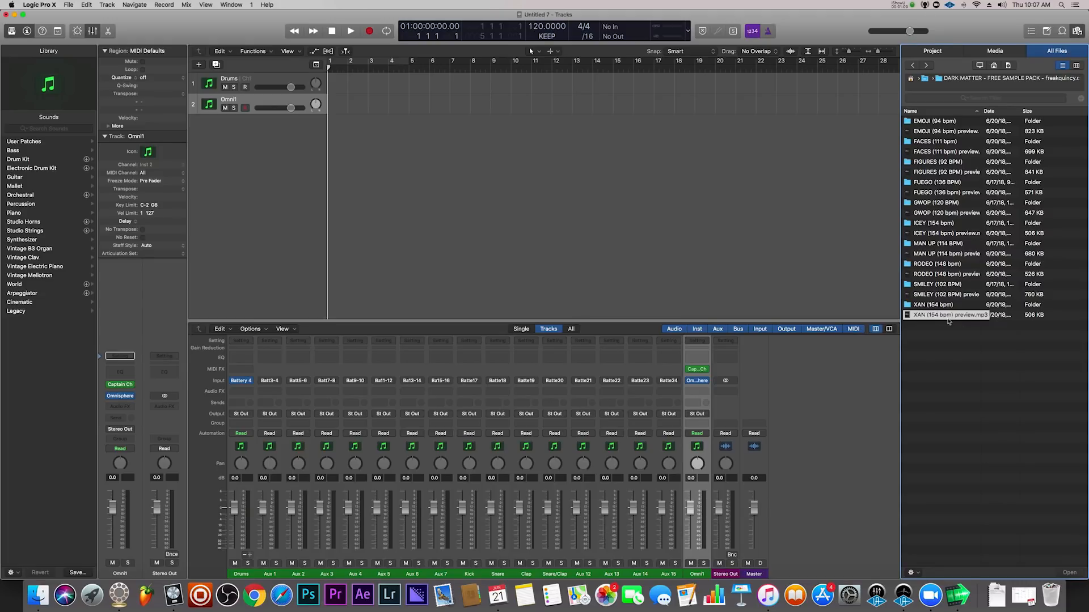
Open the XAN (154 bpm) sample folder and place XAN (154 bpm) 1.wav on a new audio track at bar 1.
{"action": "left_click", "coordinate": [935, 316]}
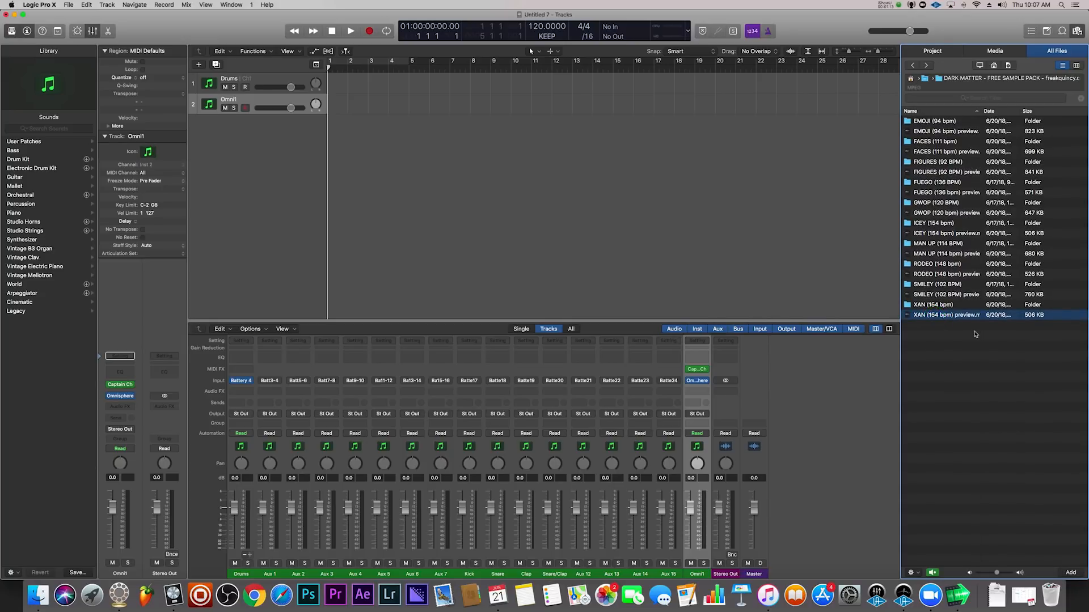
{"action": "double_click", "coordinate": [929, 305]}
{"action": "left_click_drag", "start_coordinate": [940, 120], "coordinate": [329, 127]}
{"action": "left_click", "coordinate": [608, 198]}
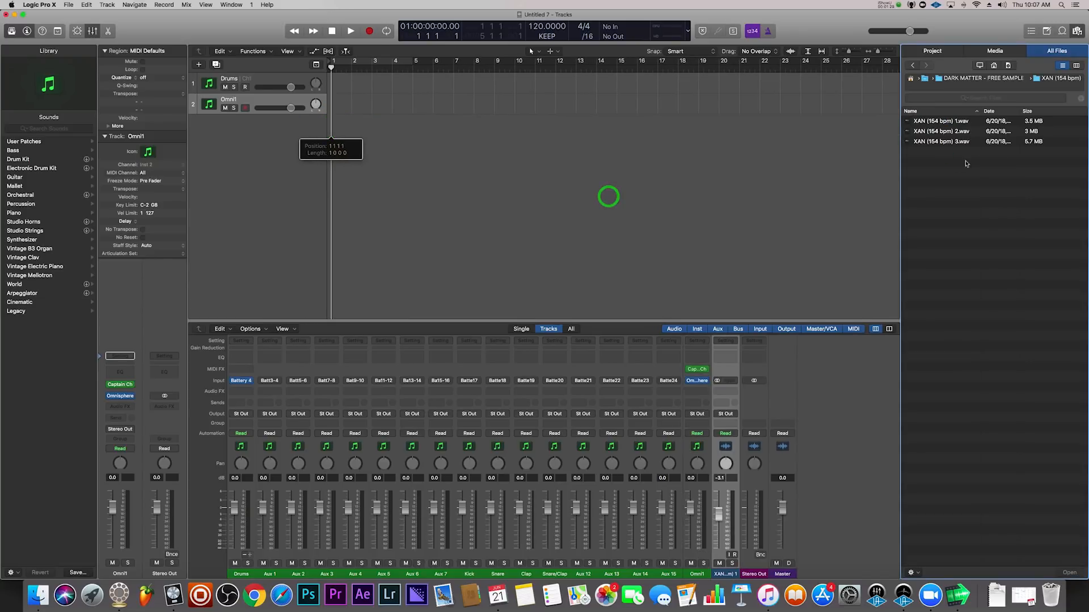
Add XAN (154 bpm) 2.wav and XAN (154 bpm) 3.wav at bar 1, creating new tracks for them.
{"action": "left_click", "coordinate": [949, 134]}
{"action": "left_click", "coordinate": [946, 142], "text": "shift"}
{"action": "left_click_drag", "start_coordinate": [946, 142], "coordinate": [316, 165]}
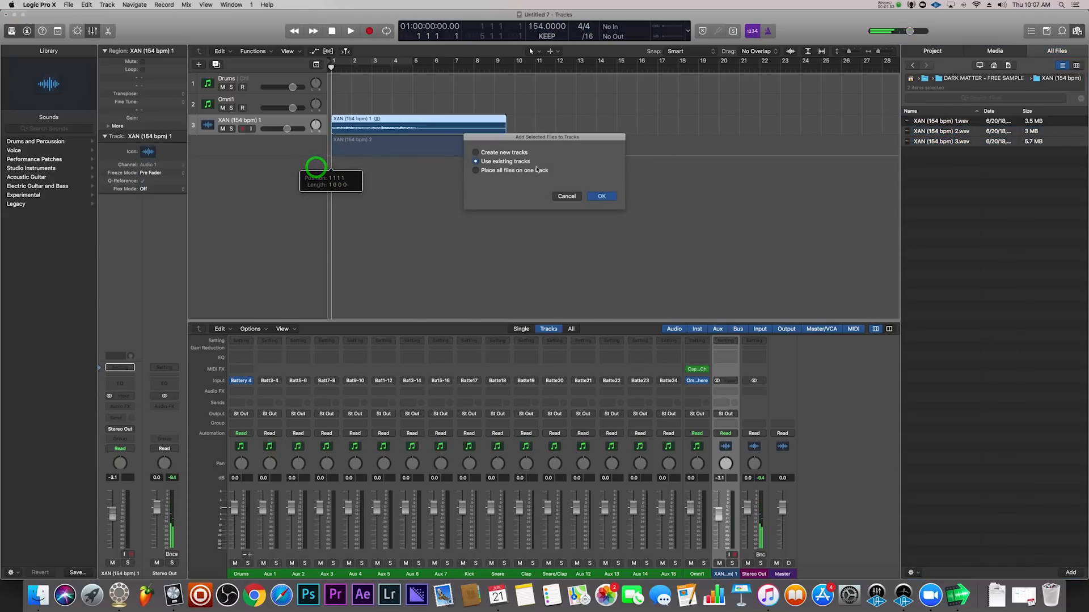
{"action": "left_click", "coordinate": [503, 152]}
{"action": "left_click", "coordinate": [595, 196]}
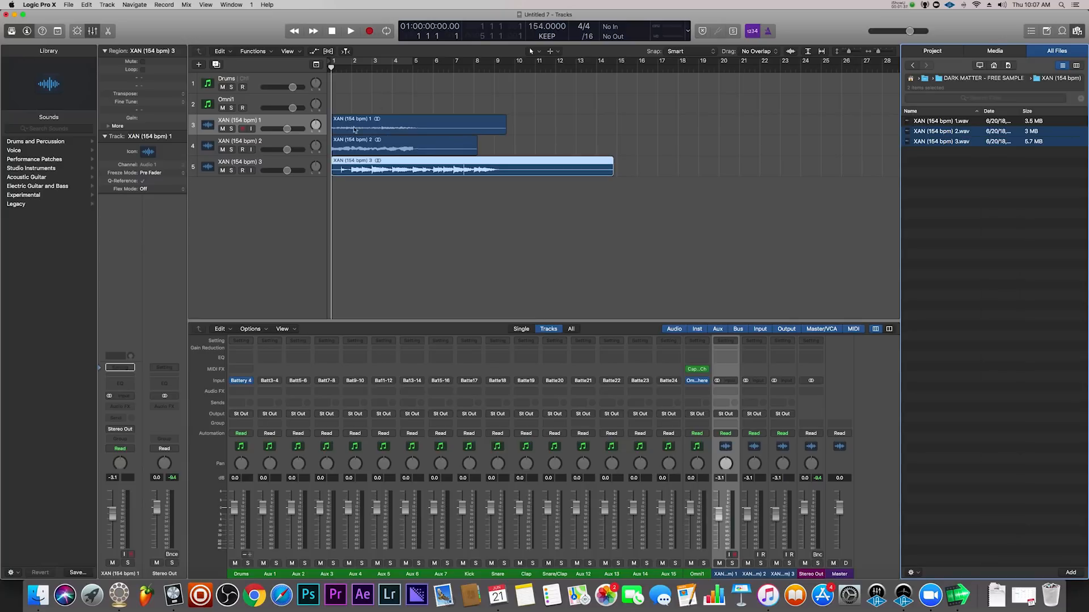
Solo the XAN (154 bpm) 1 track and play it with cycling on from bar 1 to bar 5.
{"action": "left_click", "coordinate": [231, 128]}
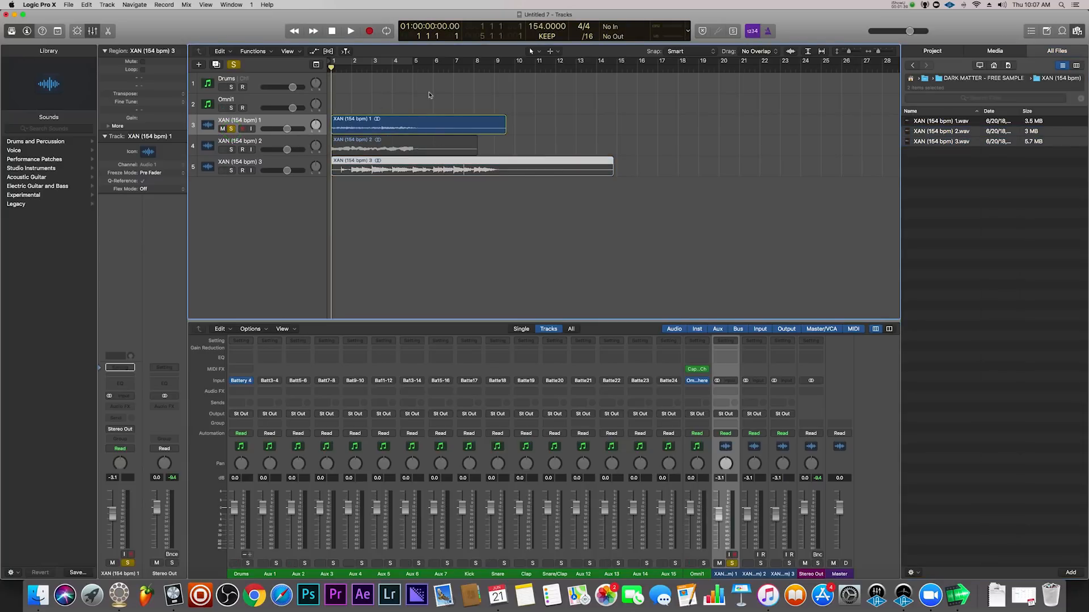
{"action": "key", "text": "space"}
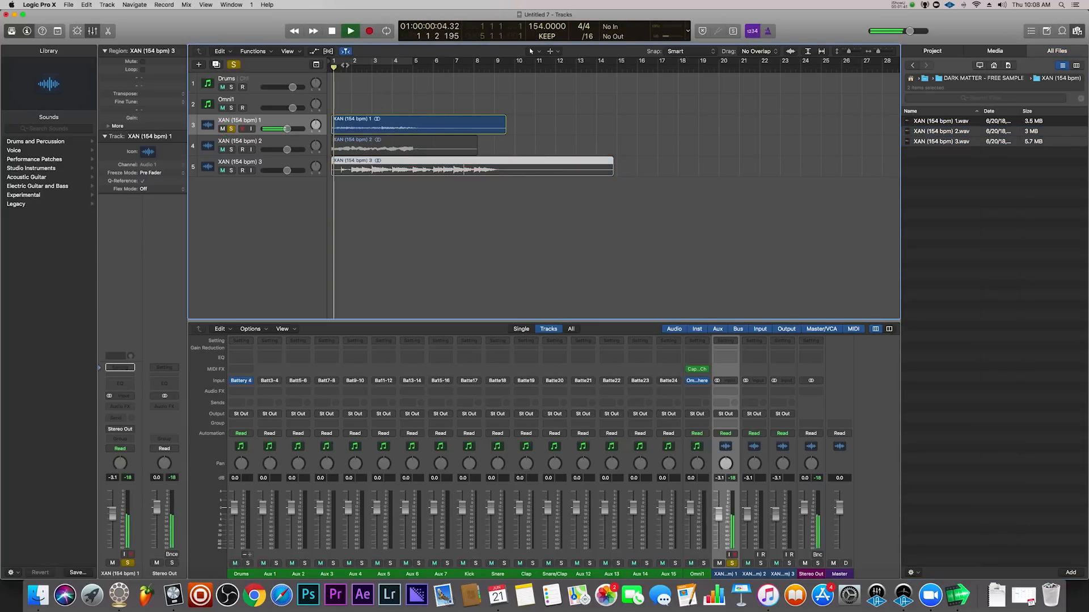
{"action": "left_click", "coordinate": [351, 59]}
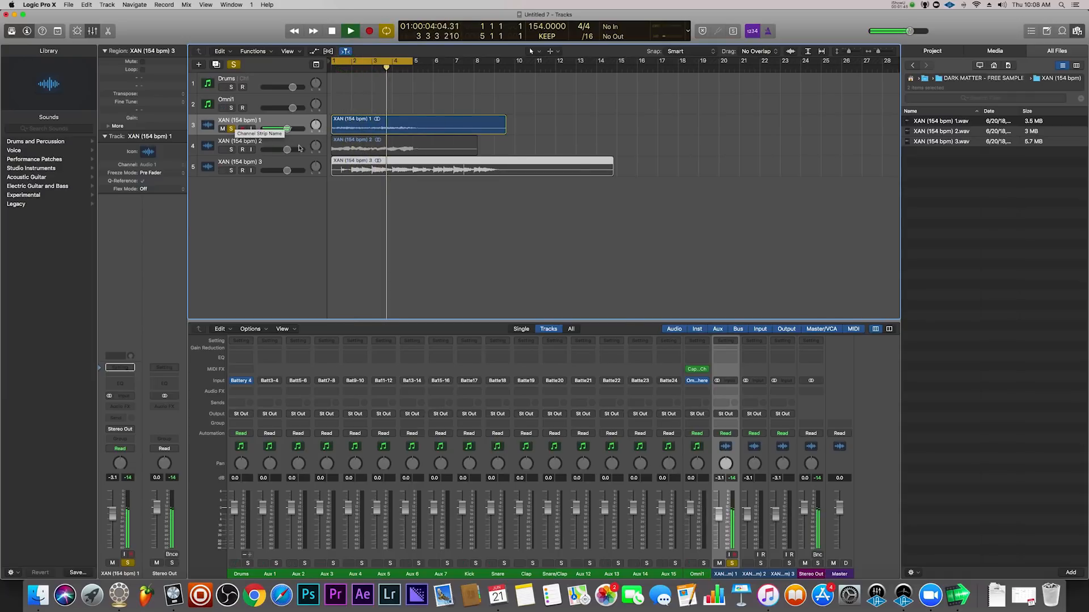
{"action": "key", "text": "space"}
Rename the first sample track as XAN (154 bpm) 1 bell.
{"action": "left_click", "coordinate": [264, 122]}
{"action": "double_click", "coordinate": [264, 123]}
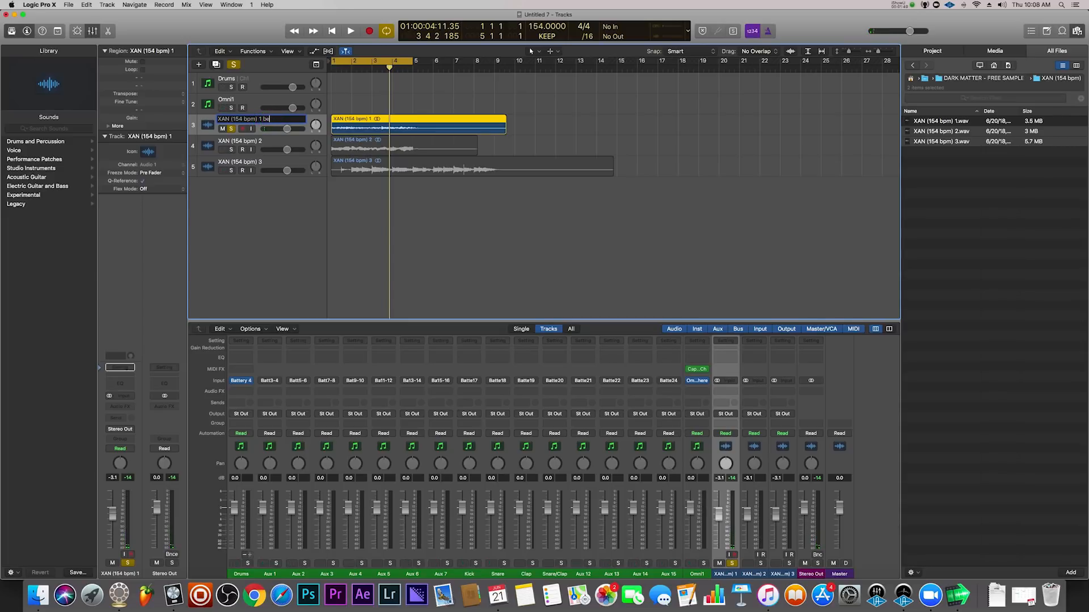
{"action": "left_click", "coordinate": [268, 140]}
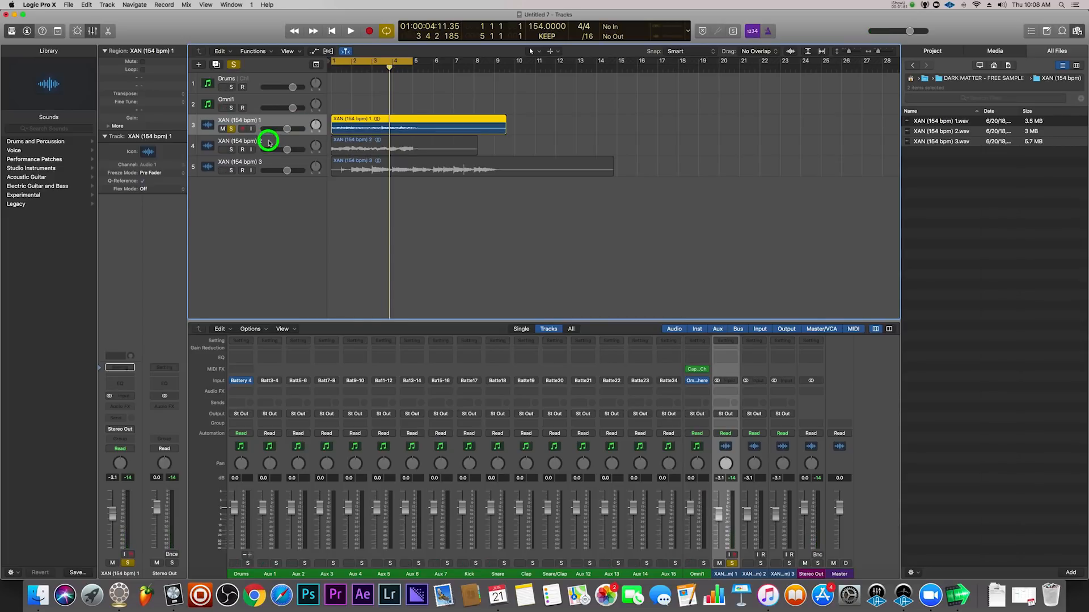
Solo and play the second sample track, and rename it as XAN (154 bpm) 2 bass line.
{"action": "key", "text": "s"}
{"action": "key", "text": "space"}
{"action": "double_click", "coordinate": [266, 141]}
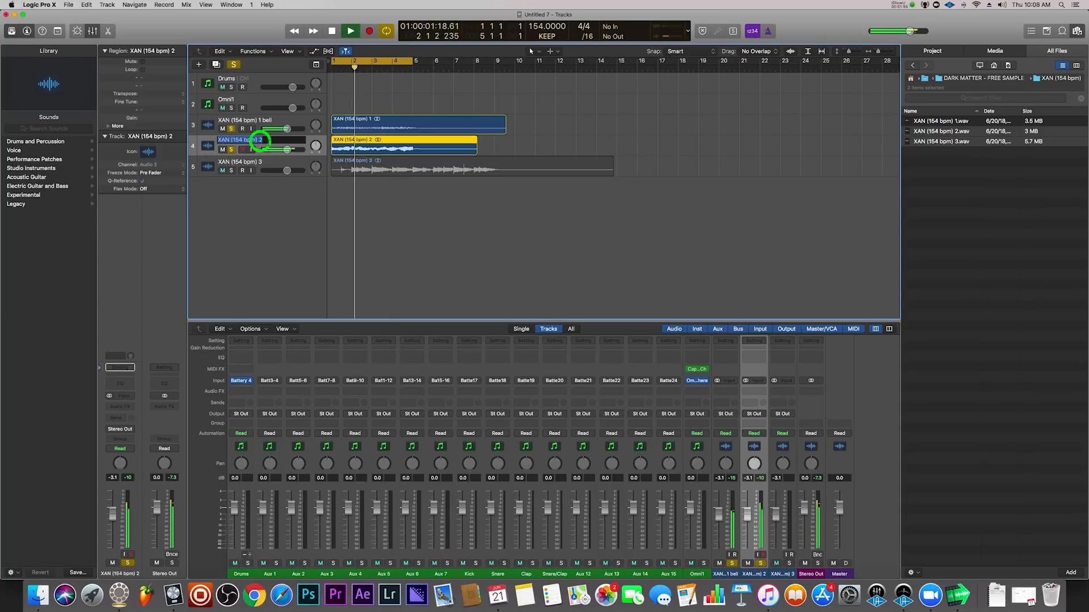
{"action": "type", "text": "bass line"}
{"action": "key", "text": "Return"}
Solo the third sample track and rename it as XAN (154 bpm) 3 main melody.
{"action": "left_click", "coordinate": [231, 171]}
{"action": "key", "text": "space"}
{"action": "double_click", "coordinate": [267, 163]}
{"action": "type", "text": "main melody"}
{"action": "key", "text": "Return"}
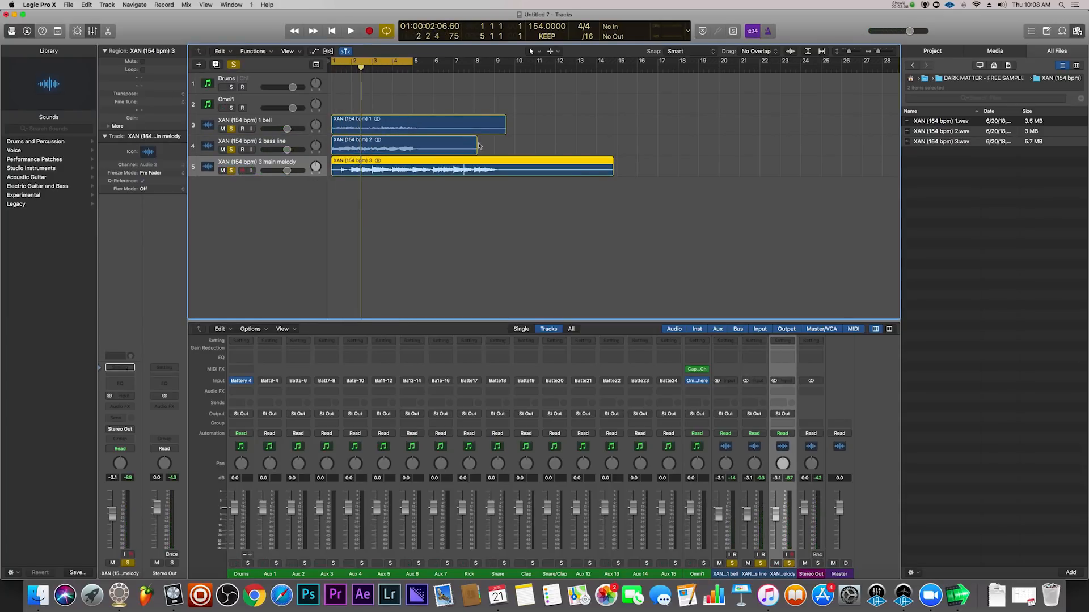
Set the cycle range to bars 5–9, split the main melody and bell regions at bar 9 and delete the parts beyond it.
{"action": "left_click_drag", "start_coordinate": [364, 62], "coordinate": [435, 62]}
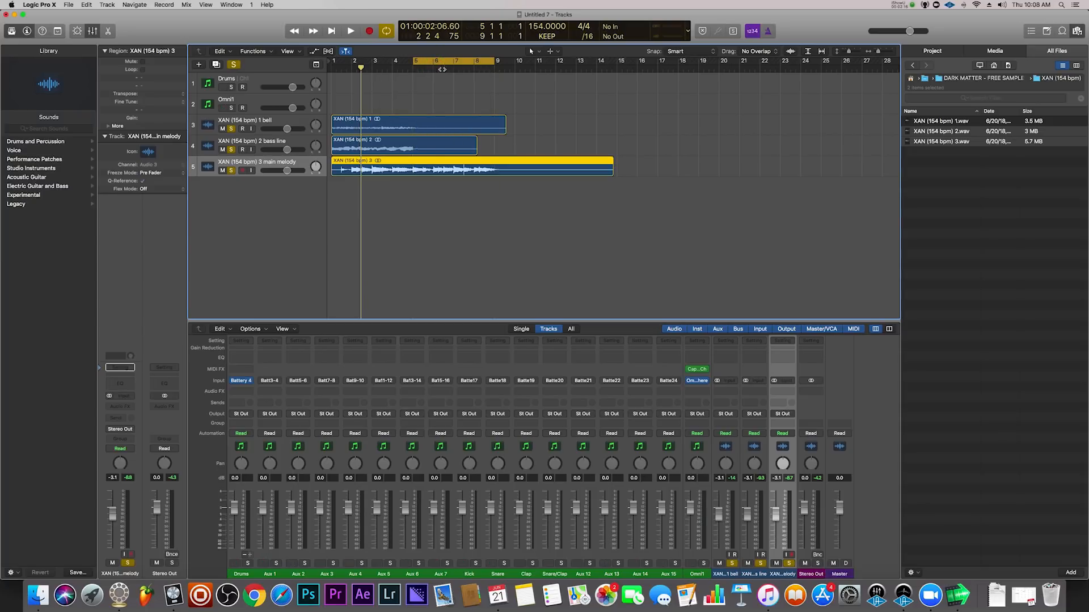
{"action": "left_click", "coordinate": [494, 69]}
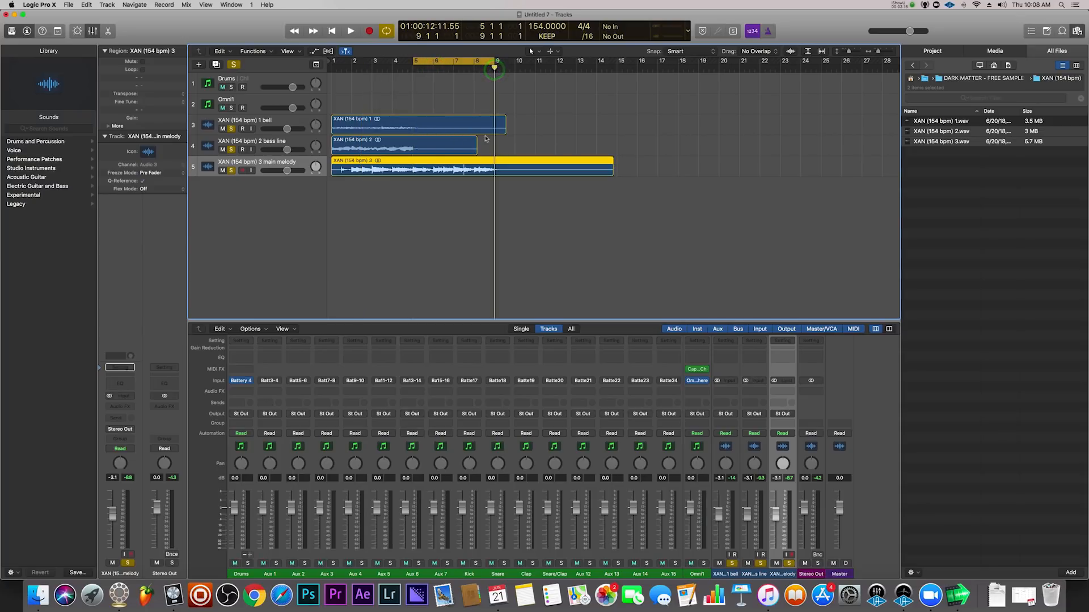
{"action": "key", "text": "super+t"}
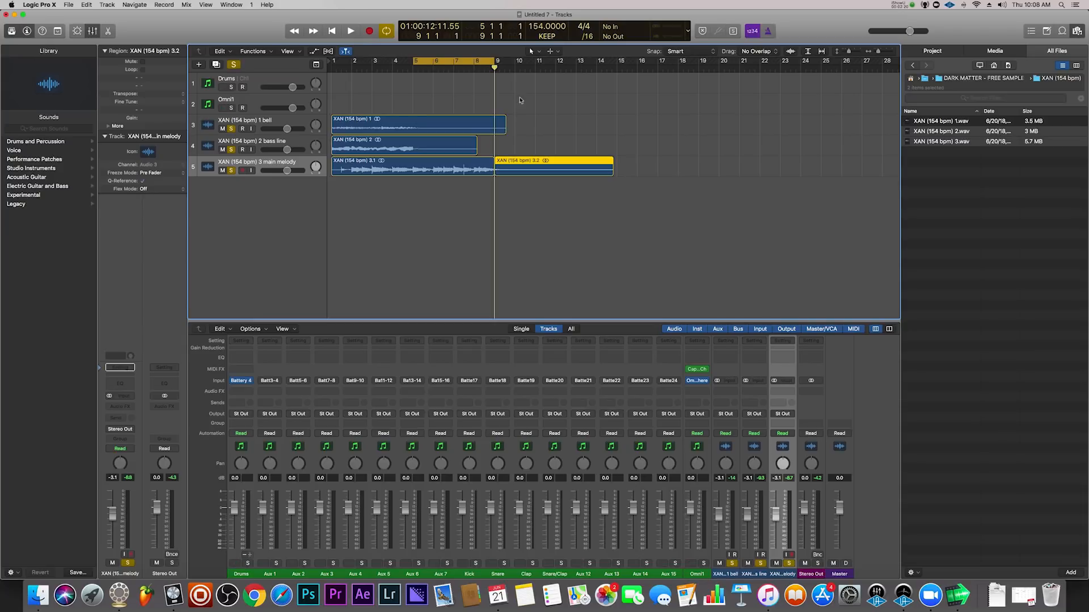
{"action": "left_click_drag", "start_coordinate": [520, 100], "coordinate": [506, 139]}
{"action": "key", "text": "super+t"}
{"action": "left_click_drag", "start_coordinate": [537, 83], "coordinate": [498, 220]}
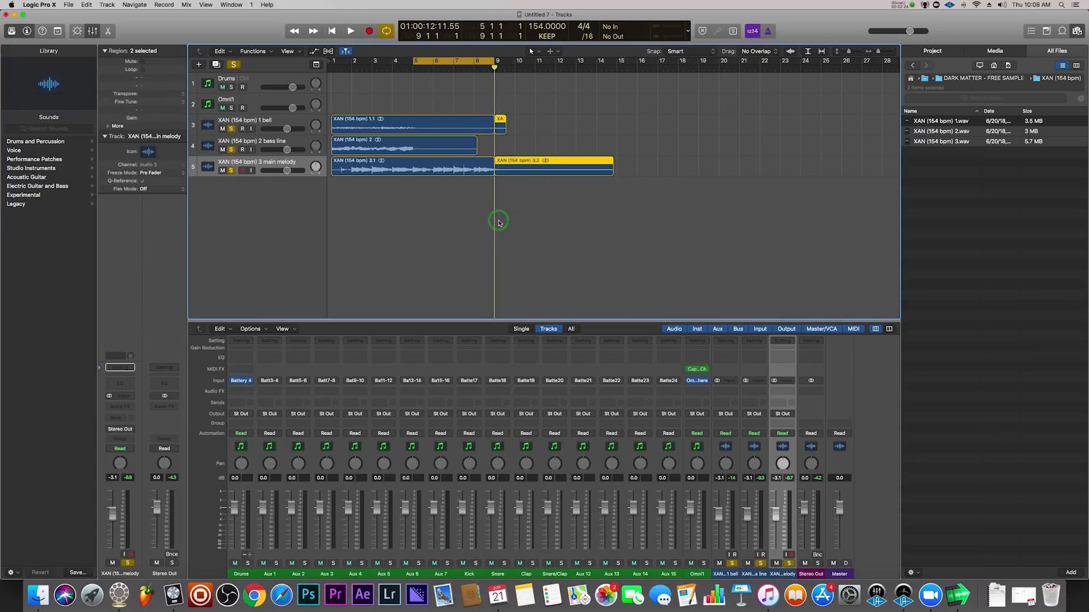
{"action": "key", "text": "Delete"}
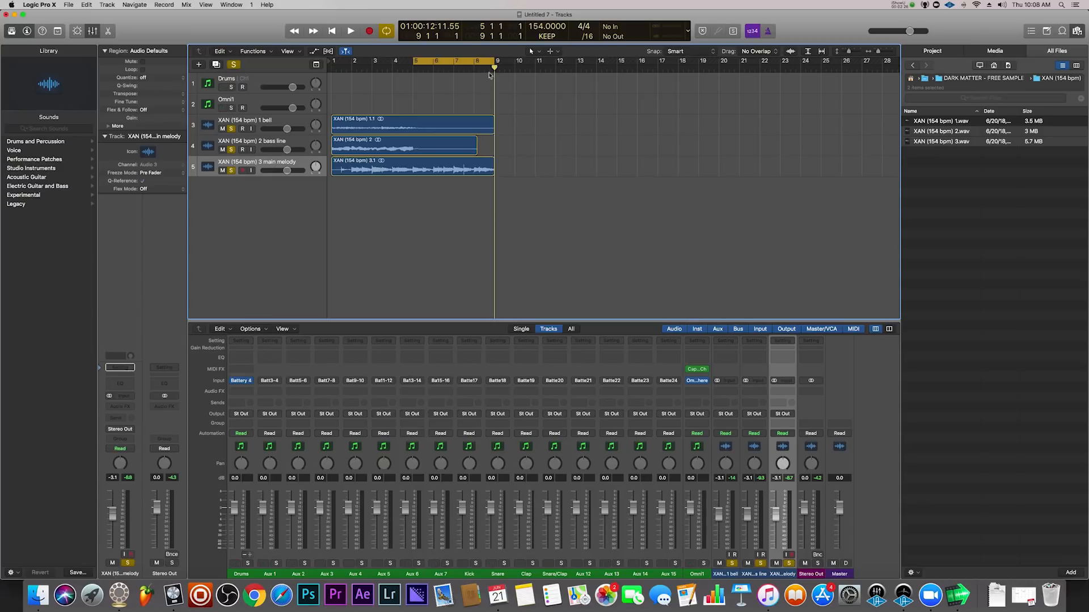
Extend the cycle range to start at bar 1 and briefly play the three samples together.
{"action": "left_click_drag", "start_coordinate": [416, 61], "coordinate": [307, 63]}
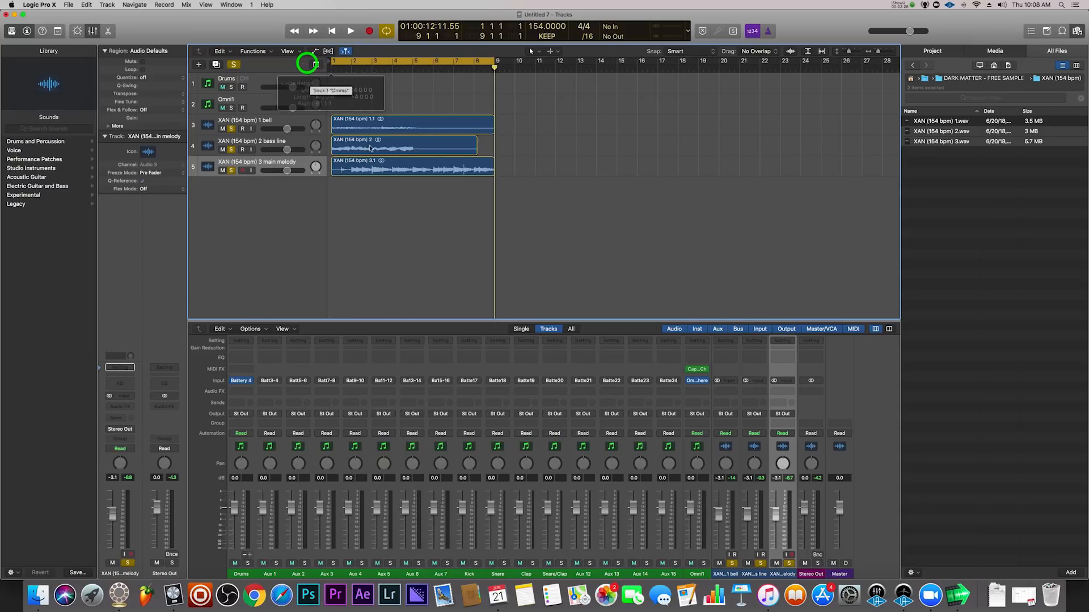
{"action": "left_click", "coordinate": [409, 194]}
{"action": "key", "text": "space"}
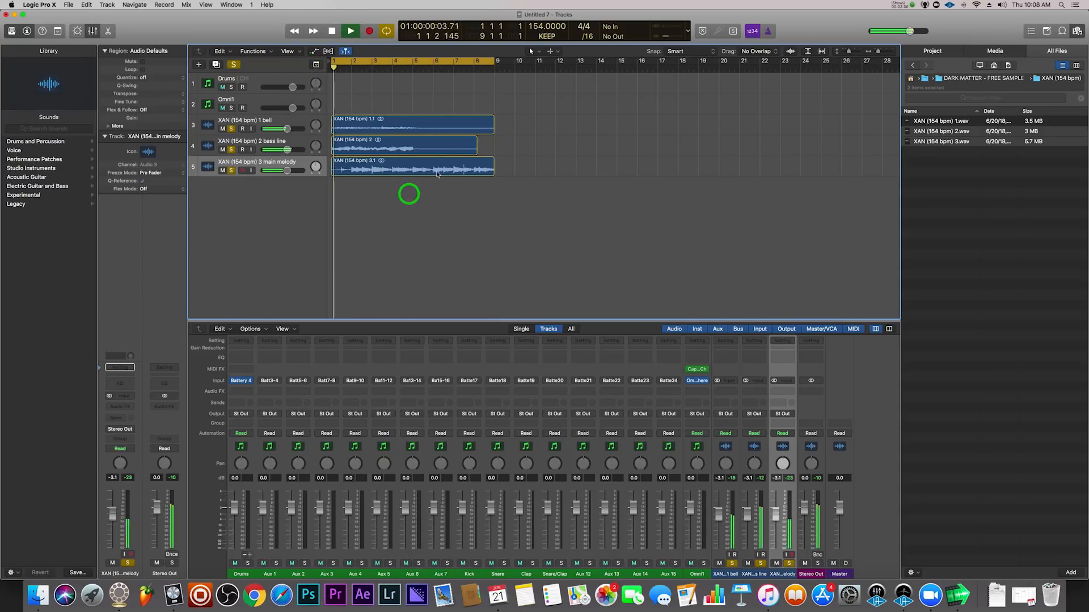
{"action": "key", "text": "space"}
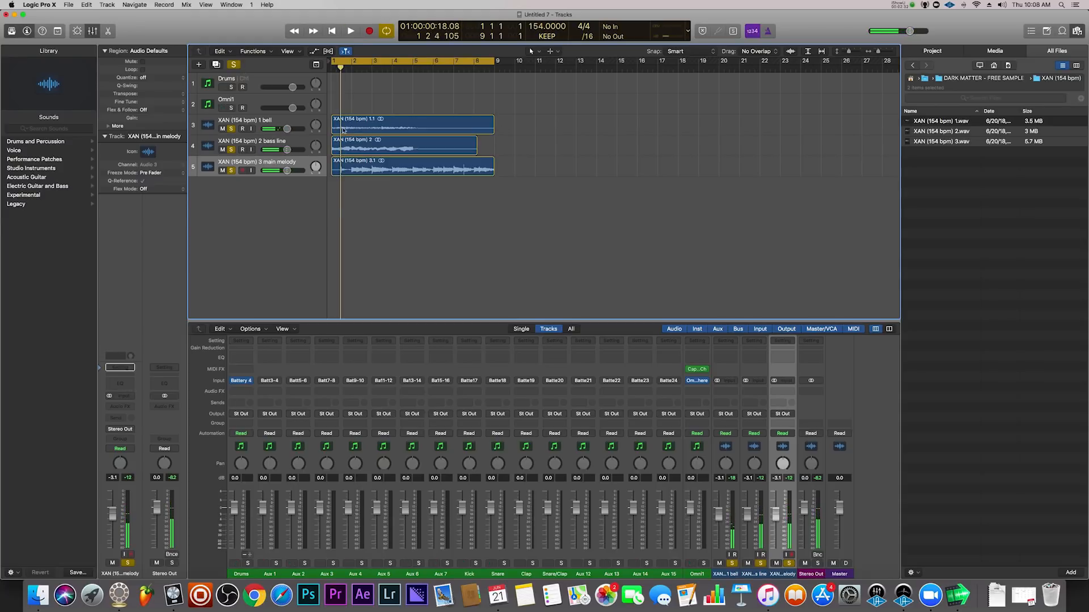
{"action": "left_click", "coordinate": [532, 132]}
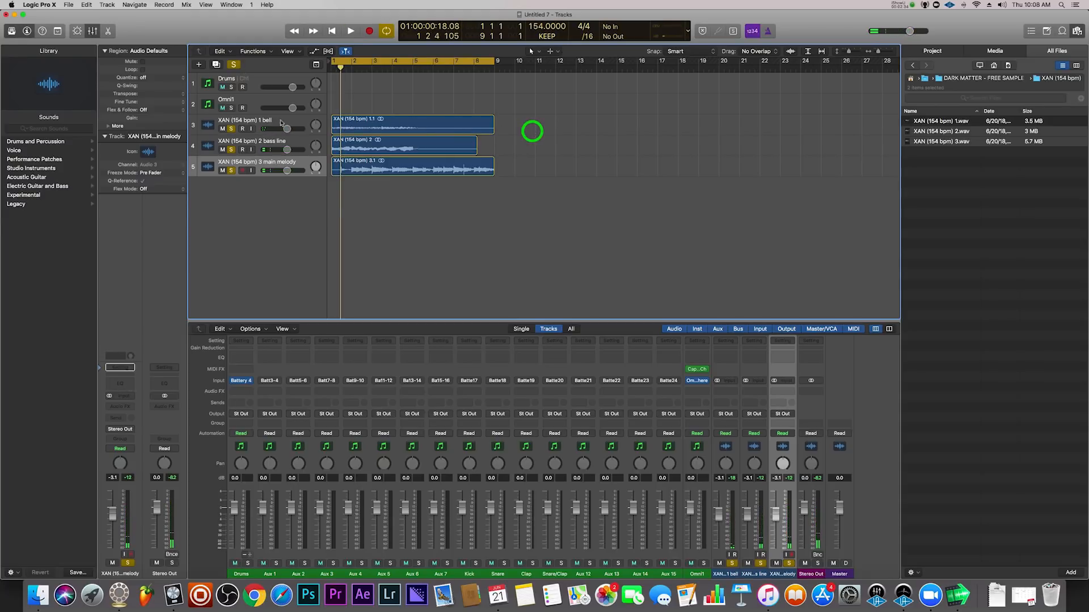
Trim the bell region to end at bar 5, and split the bass line region at bar 5 and delete its remainder.
{"action": "left_click_drag", "start_coordinate": [493, 129], "coordinate": [414, 125]}
{"action": "left_click_drag", "start_coordinate": [476, 151], "coordinate": [446, 149]}
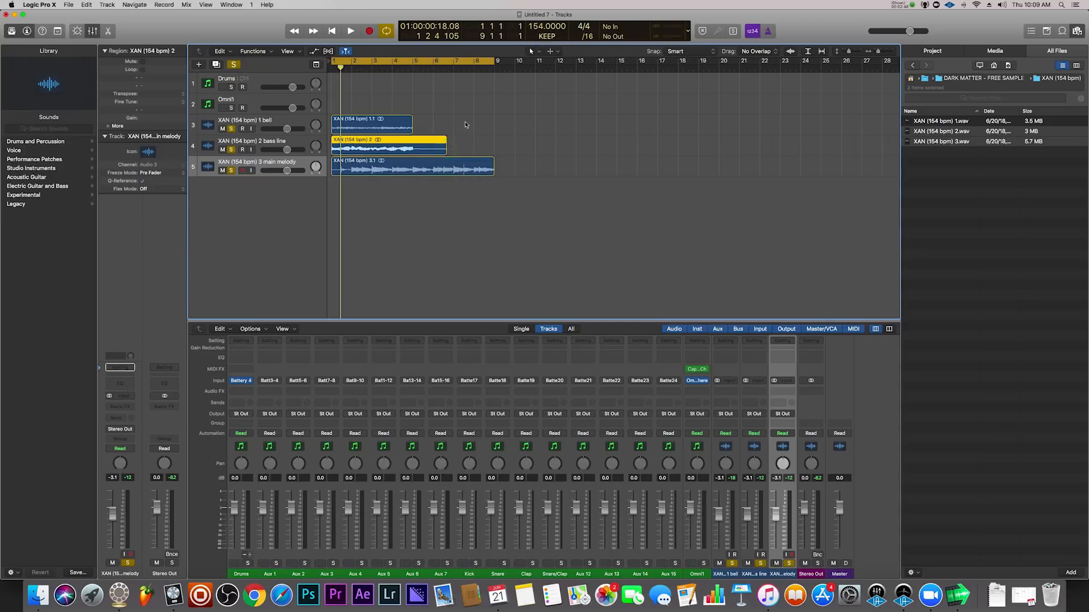
{"action": "left_click", "coordinate": [413, 68]}
{"action": "left_click", "coordinate": [297, 144]}
{"action": "left_click", "coordinate": [404, 140]}
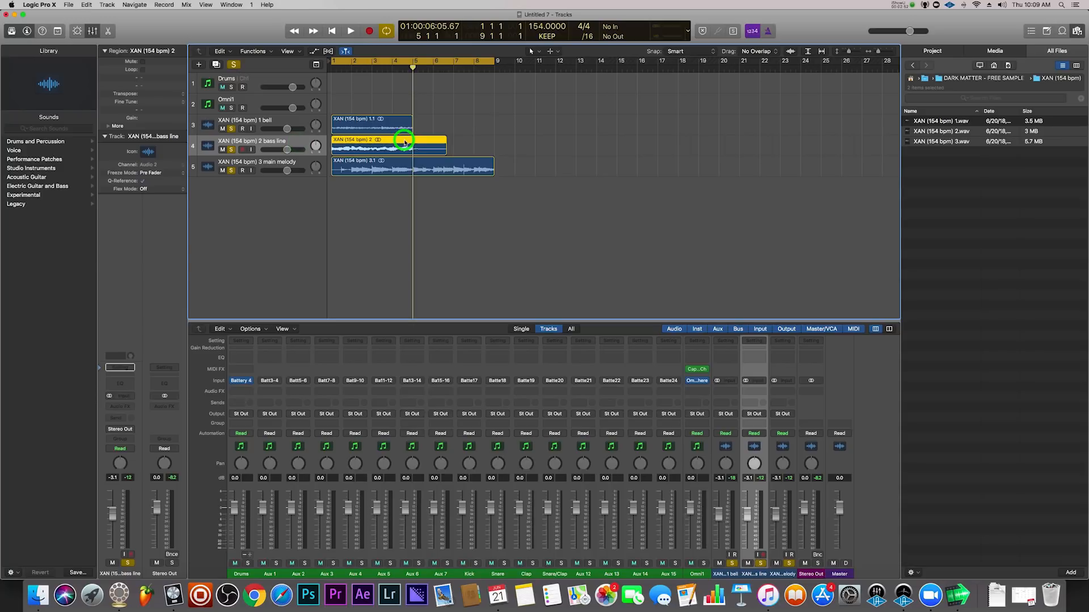
{"action": "key", "text": "super+t"}
{"action": "left_click", "coordinate": [435, 148]}
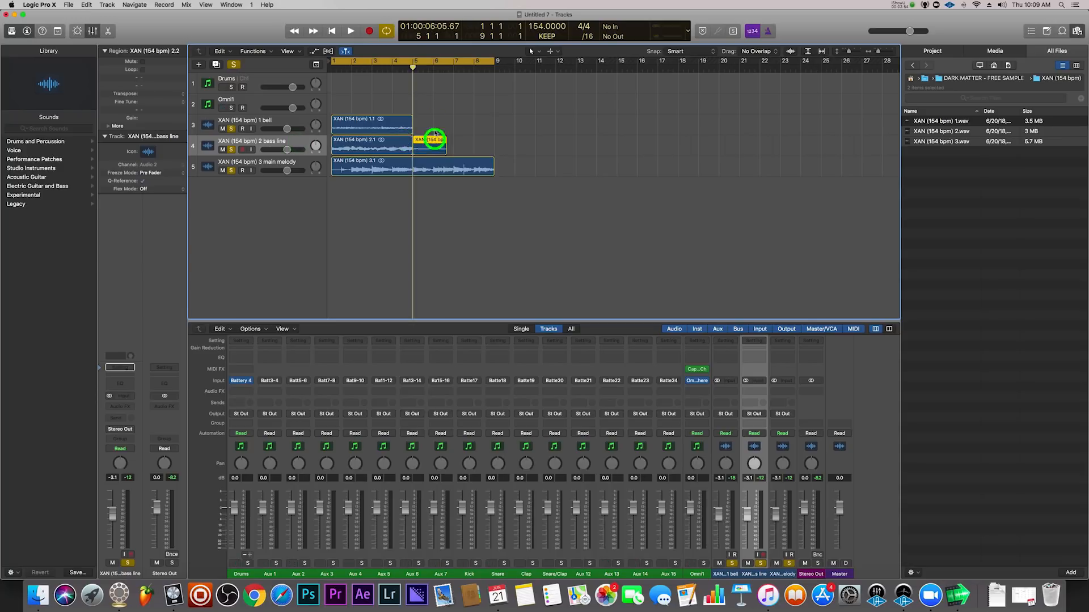
{"action": "key", "text": "Delete"}
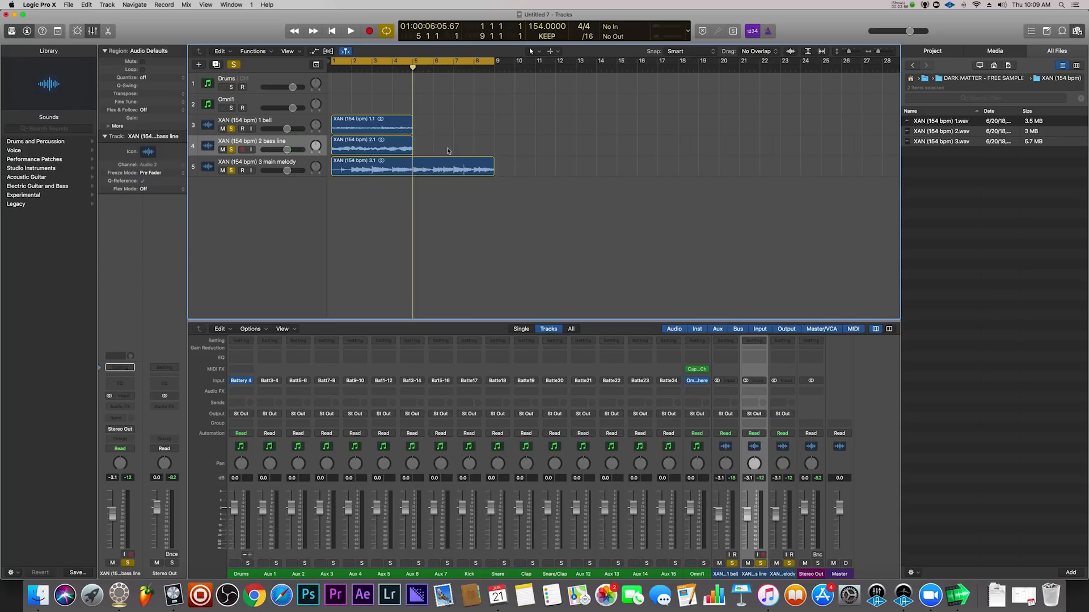
Move the main melody track above the bell track and shift the bell and bass line regions to start at bar 5.
{"action": "left_click", "coordinate": [464, 144]}
{"action": "left_click_drag", "start_coordinate": [286, 164], "coordinate": [279, 119]}
{"action": "left_click", "coordinate": [383, 198]}
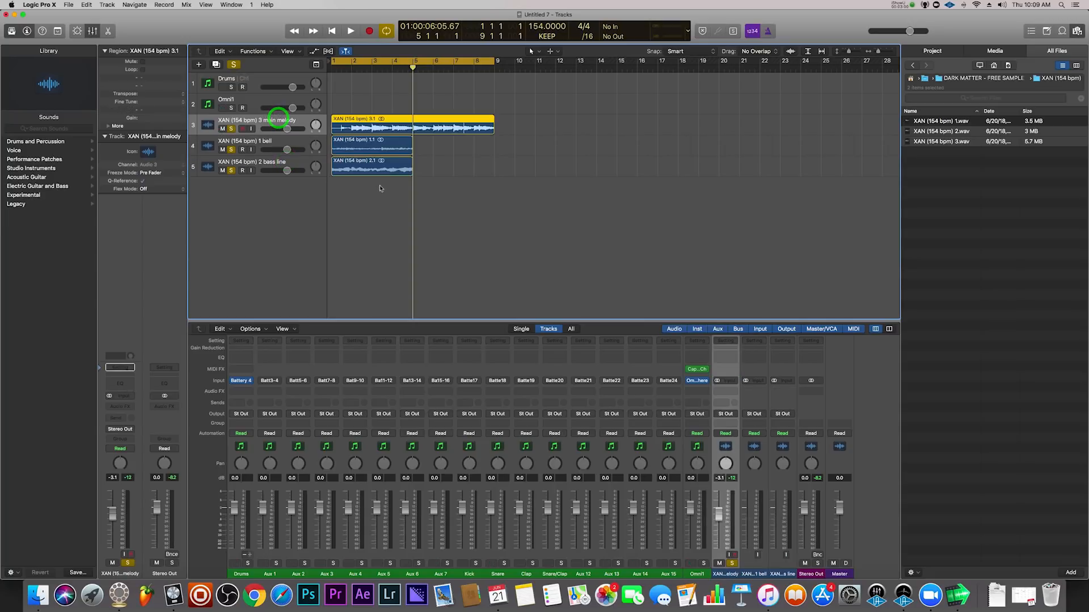
{"action": "left_click_drag", "start_coordinate": [373, 68], "coordinate": [270, 68]}
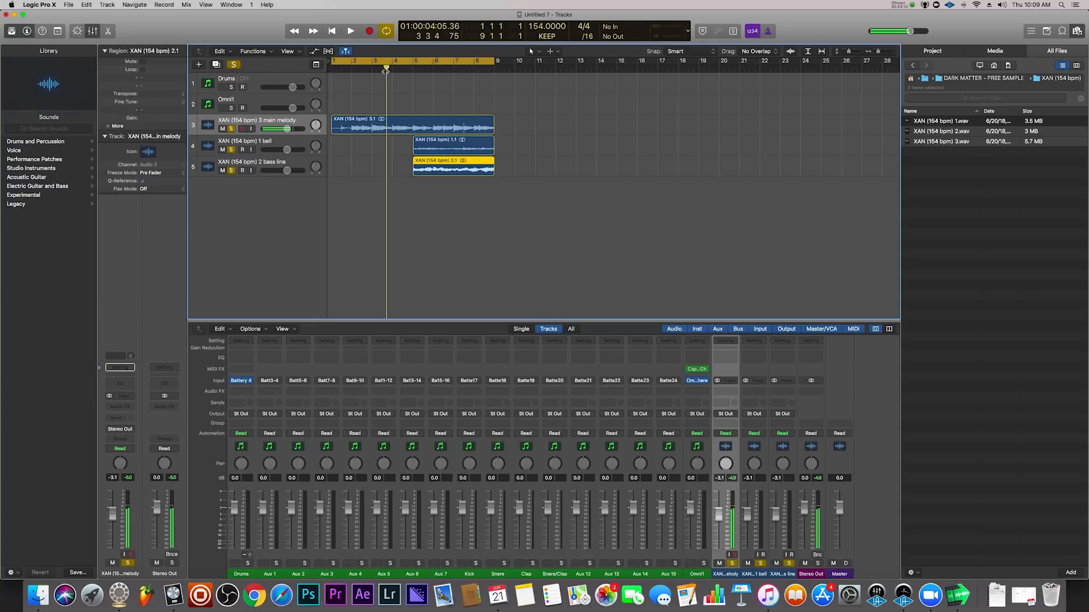
Split the main melody region at bar 5 and delete its first half.
{"action": "left_click_drag", "start_coordinate": [386, 67], "coordinate": [415, 68]}
{"action": "left_click", "coordinate": [391, 126]}
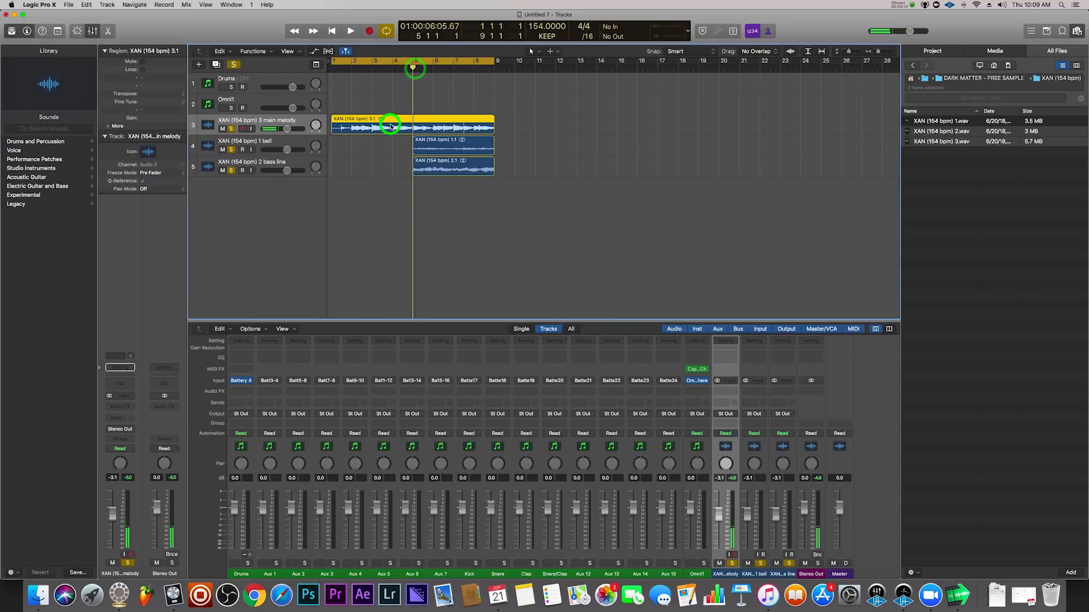
{"action": "key", "text": "super+t"}
{"action": "left_click", "coordinate": [375, 129]}
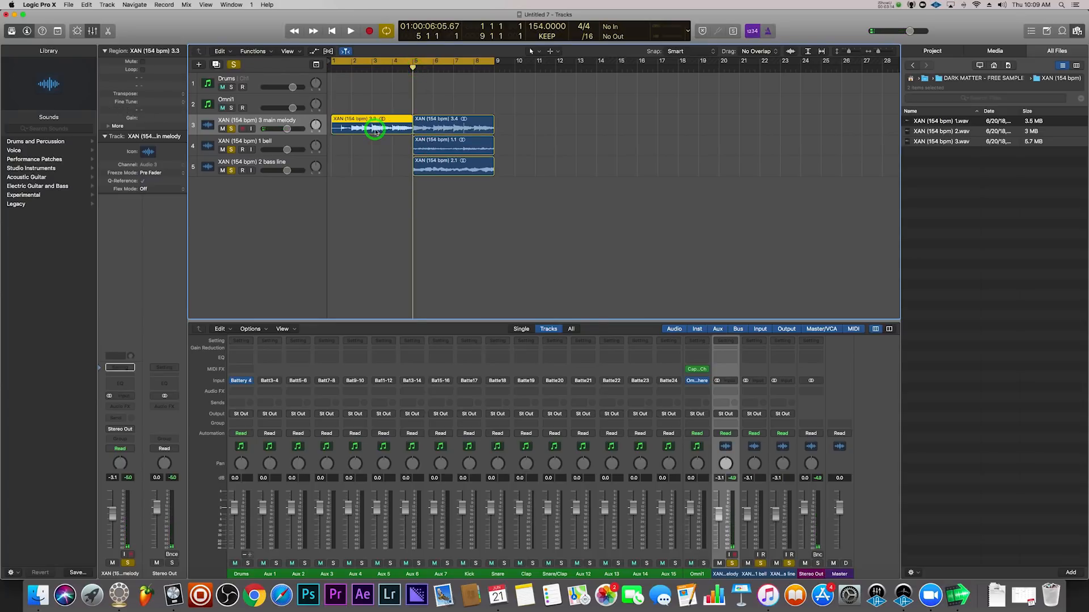
{"action": "key", "text": "Delete"}
Move the remaining main melody region to bar 1 with looping on up to bar 9, and play the arrangement.
{"action": "left_click", "coordinate": [448, 123]}
{"action": "left_click_drag", "start_coordinate": [448, 124], "coordinate": [492, 120]}
{"action": "key", "text": "space"}
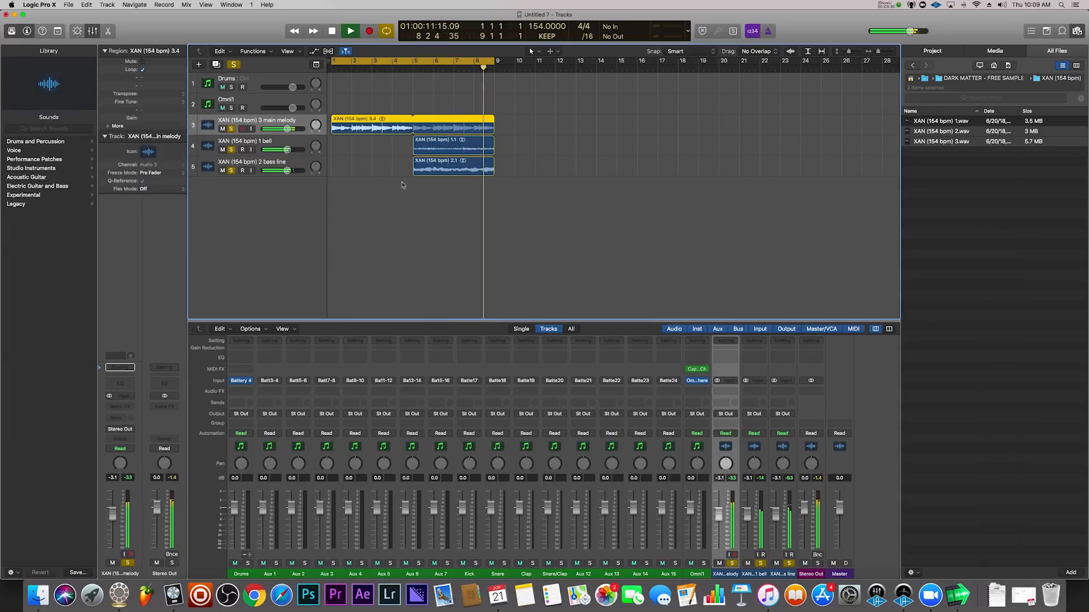
{"action": "key", "text": "space"}
Bounce the bell region in place to a new track and turn off solo on all tracks.
{"action": "left_click", "coordinate": [290, 144]}
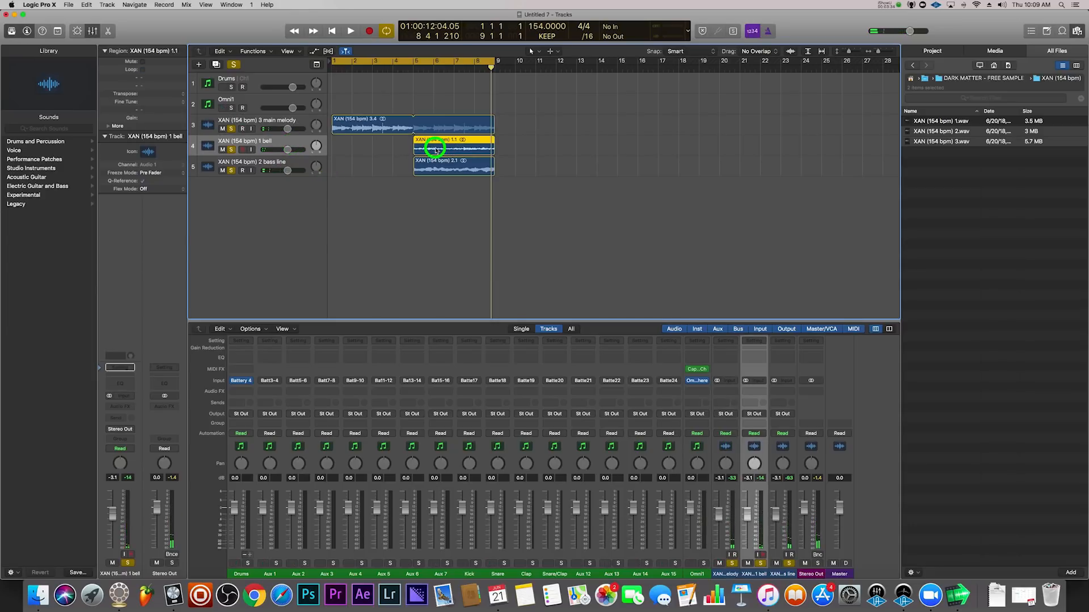
{"action": "right_click", "coordinate": [439, 149]}
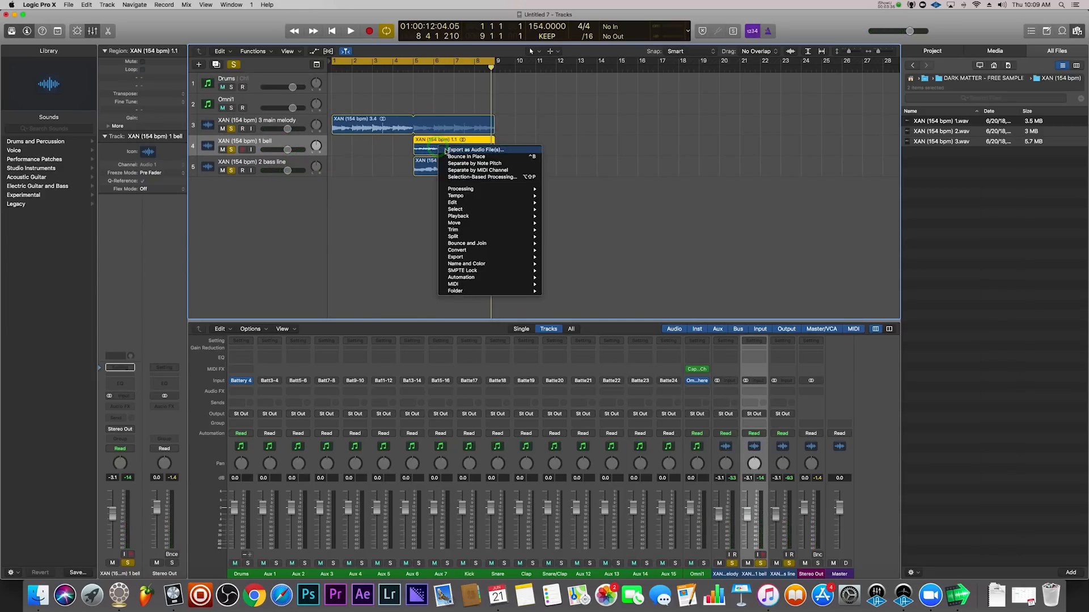
{"action": "left_click", "coordinate": [448, 157]}
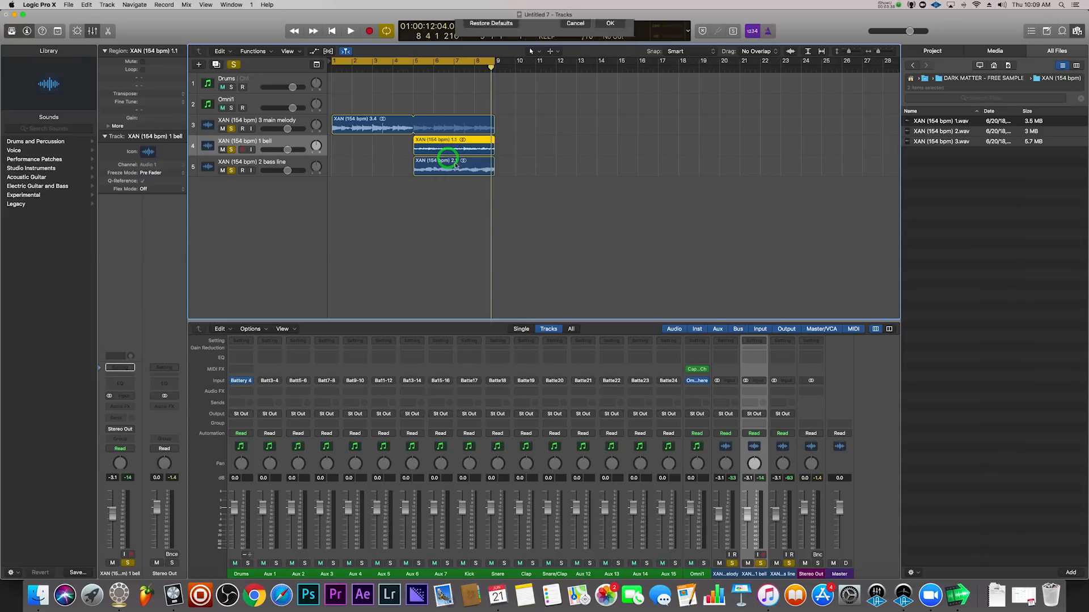
{"action": "left_click", "coordinate": [610, 174]}
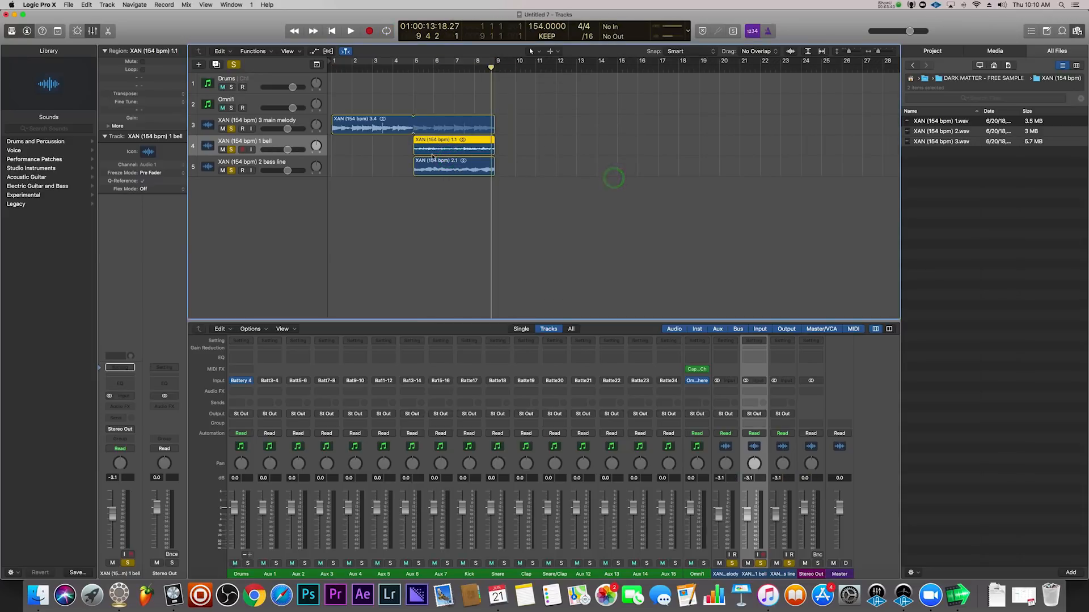
{"action": "left_click", "coordinate": [234, 64]}
Delete the bounced bell region from the XAN (154 bpm) 1_bip track.
{"action": "left_click", "coordinate": [285, 166]}
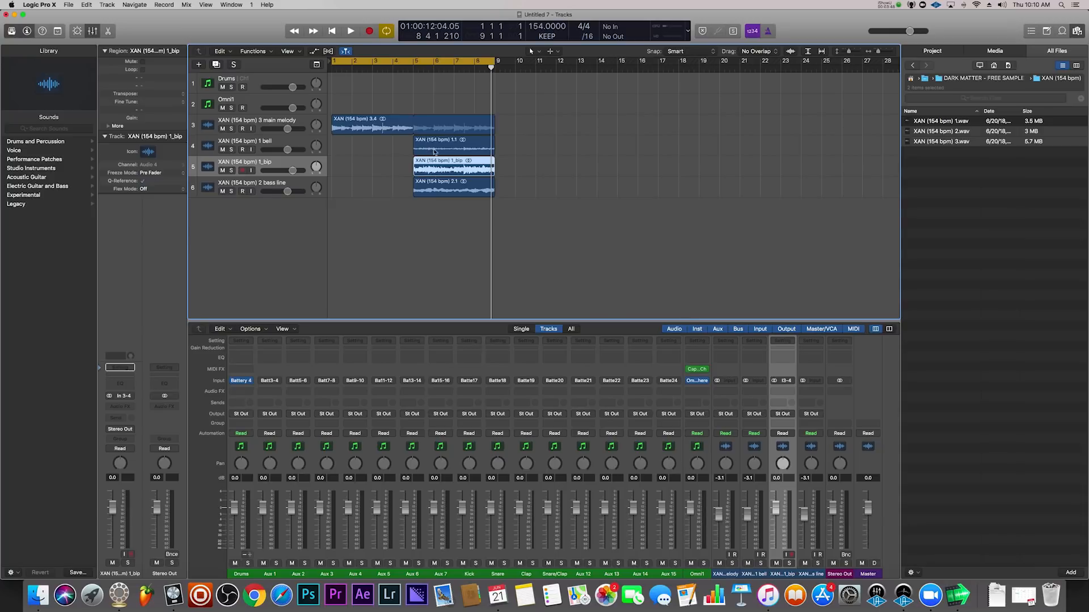
{"action": "left_click", "coordinate": [286, 166]}
{"action": "key", "text": "Delete"}
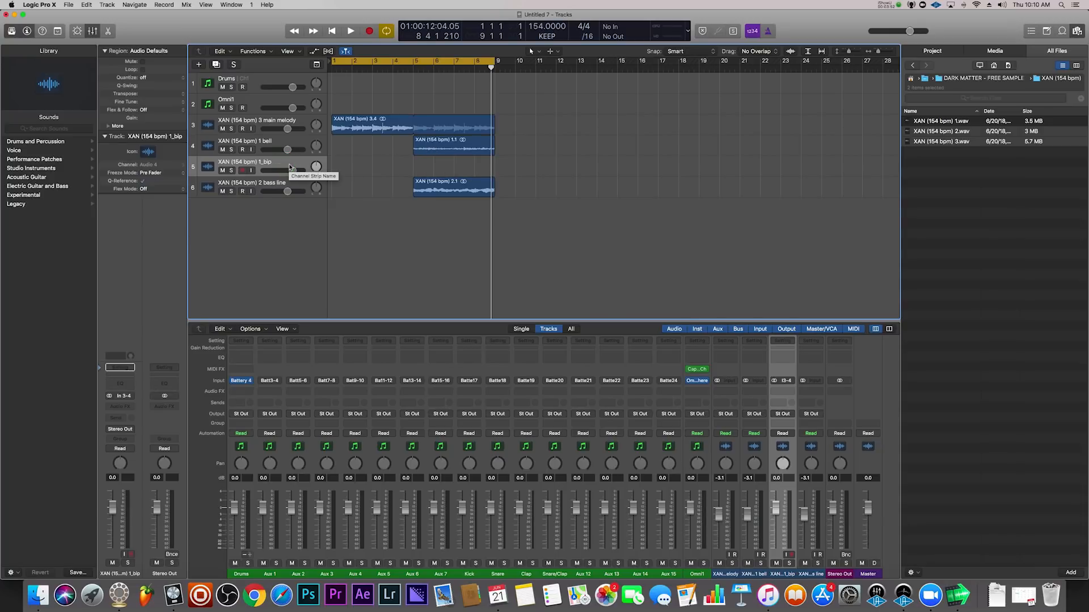
Delete the empty 1_bip track and bounce the bell region in place to a new track with Normalize off.
{"action": "key", "text": "super+BackSpace"}
{"action": "left_click", "coordinate": [437, 146]}
{"action": "right_click", "coordinate": [437, 146]}
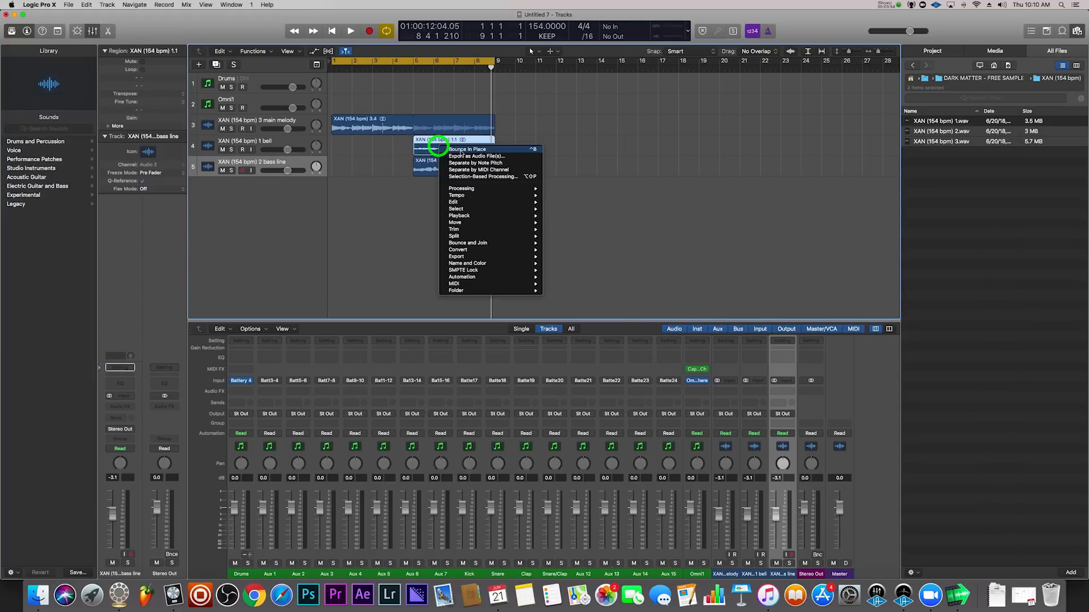
{"action": "left_click", "coordinate": [457, 149]}
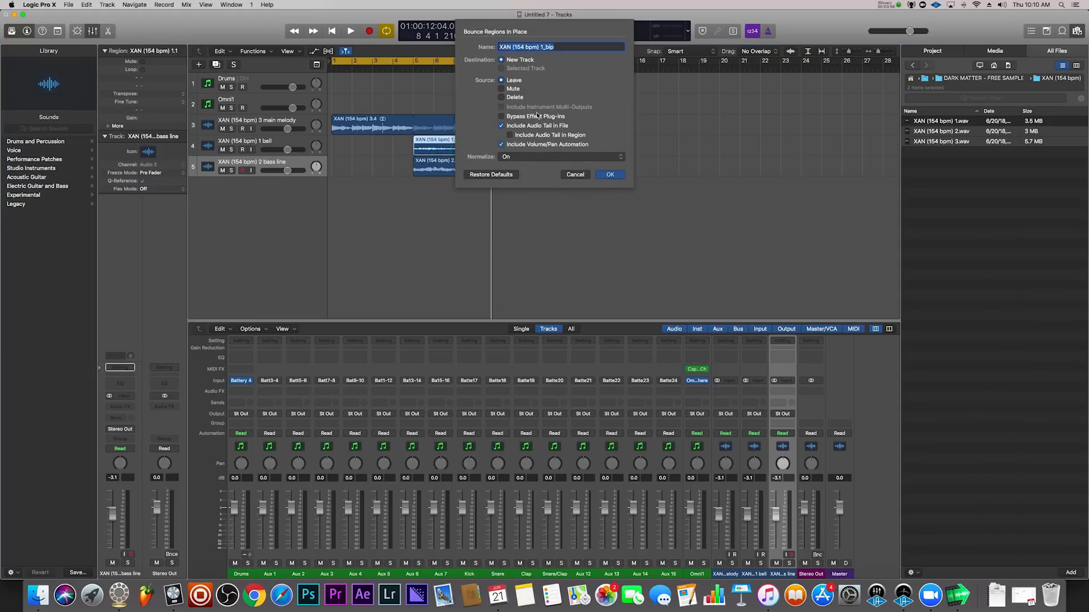
{"action": "left_click", "coordinate": [521, 159]}
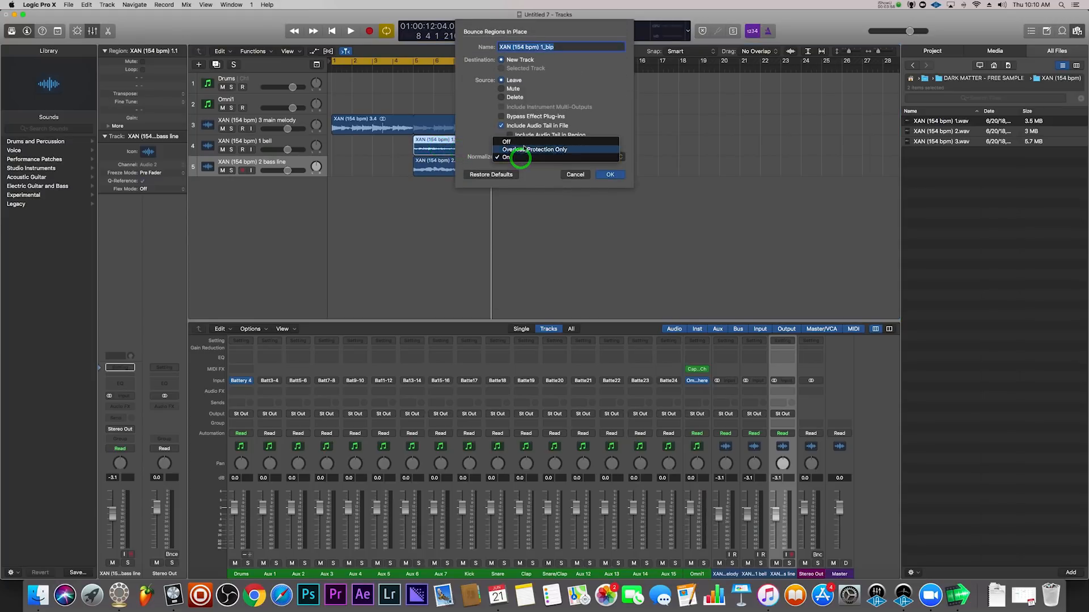
{"action": "left_click", "coordinate": [523, 142]}
{"action": "left_click", "coordinate": [620, 176]}
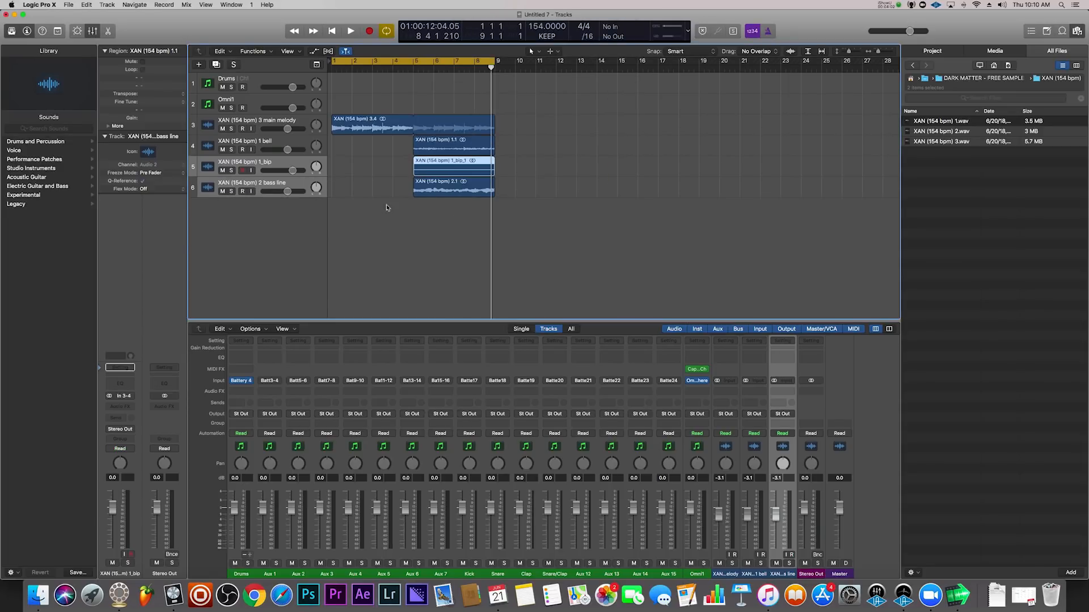
{"action": "left_click", "coordinate": [416, 191], "text": "shift"}
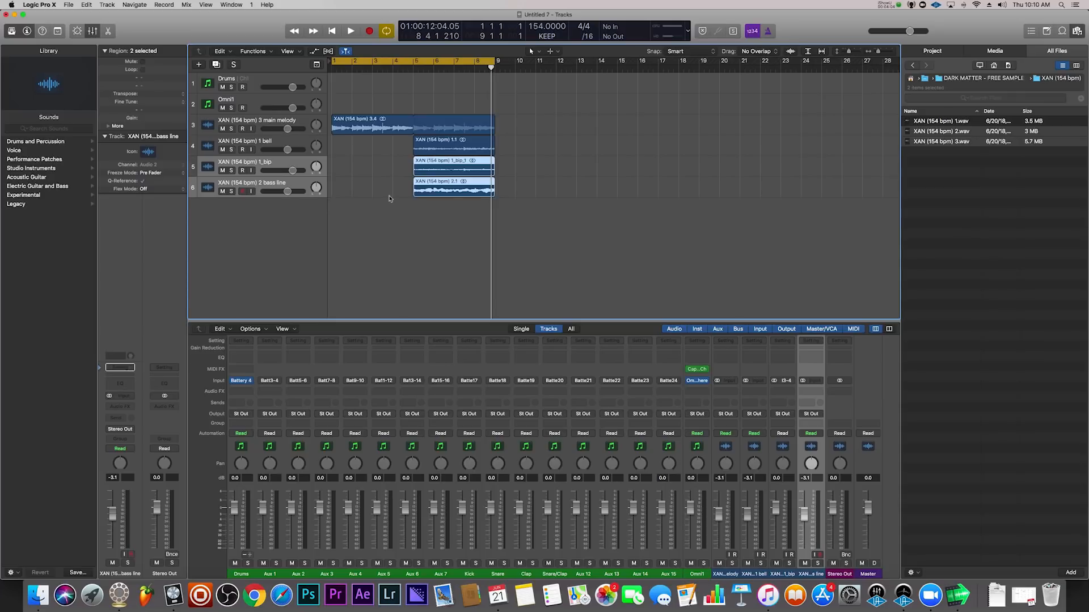
{"action": "left_click", "coordinate": [358, 210]}
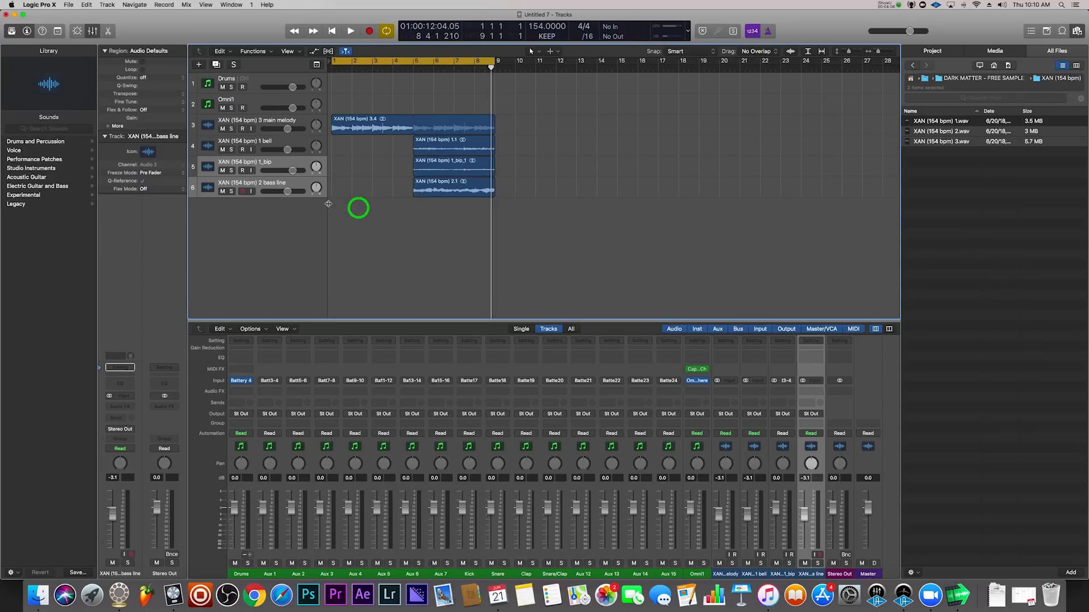
{"action": "left_click", "coordinate": [287, 207]}
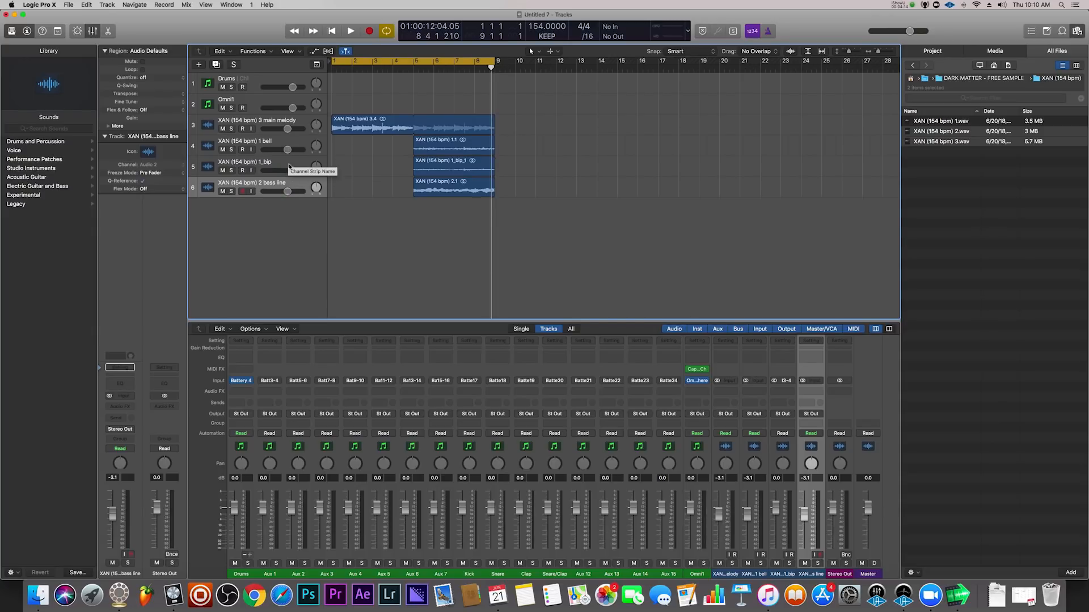
Split the new bounced bell region at every half bar from bar 5 to bar 9 and select all eight slices.
{"action": "left_click", "coordinate": [289, 165]}
{"action": "left_click_drag", "start_coordinate": [421, 68], "coordinate": [424, 69]}
{"action": "left_click", "coordinate": [424, 171]}
{"action": "key", "text": "super+t"}
{"action": "left_click_drag", "start_coordinate": [425, 68], "coordinate": [484, 68]}
{"action": "key", "text": "super+t"}
{"action": "key", "text": "super+t"}
{"action": "key", "text": "super+t"}
{"action": "key", "text": "super+t"}
{"action": "key", "text": "super+t"}
{"action": "key", "text": "super+t"}
{"action": "left_click_drag", "start_coordinate": [507, 175], "coordinate": [416, 171]}
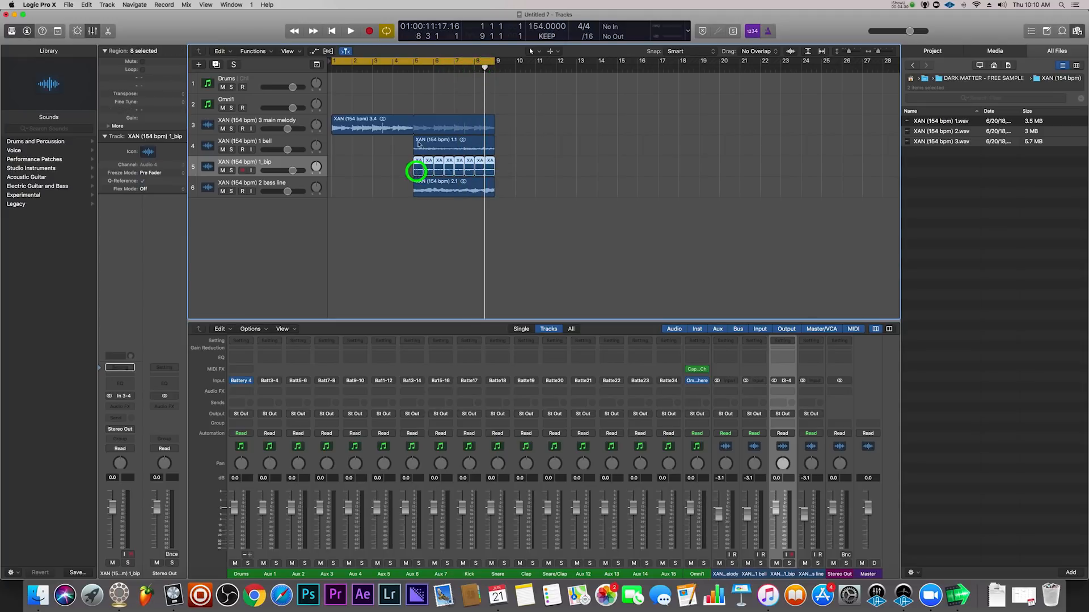
Set the cycle range to bars 5 to 9 and play the loop with the bell and 1_bip tracks soloed.
{"action": "left_click", "coordinate": [252, 151]}
{"action": "left_click", "coordinate": [232, 150]}
{"action": "key", "text": "space"}
{"action": "key", "text": "space"}
{"action": "left_click_drag", "start_coordinate": [423, 63], "coordinate": [497, 63]}
{"action": "key", "text": "space"}
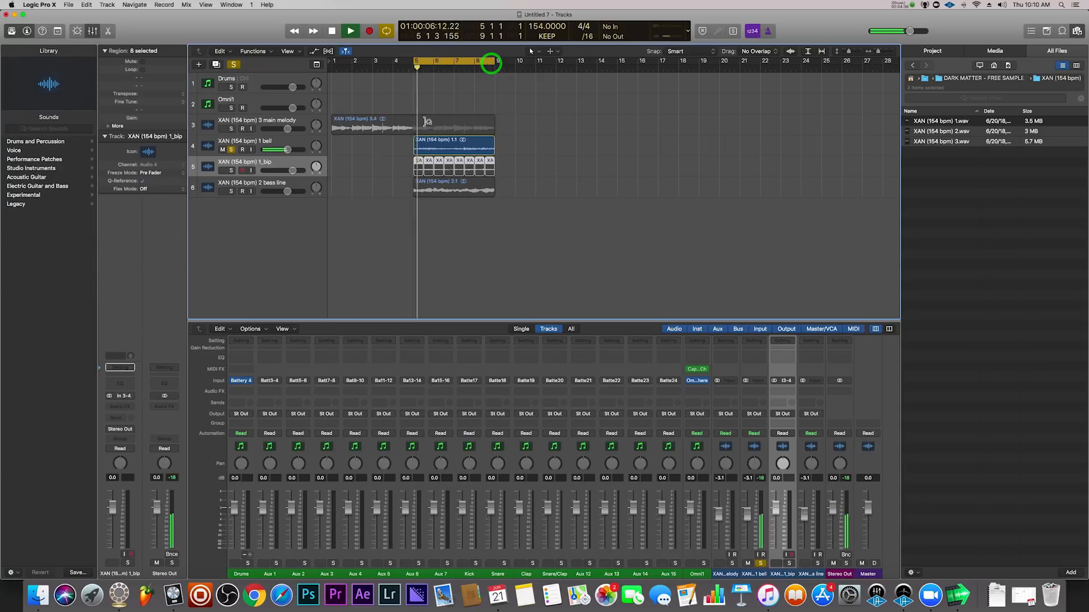
{"action": "left_click", "coordinate": [231, 170]}
{"action": "key", "text": "space"}
Open the first bounced bell slice in the audio file editor and reverse it.
{"action": "left_click", "coordinate": [381, 172]}
{"action": "left_click", "coordinate": [452, 169]}
{"action": "left_click", "coordinate": [418, 169]}
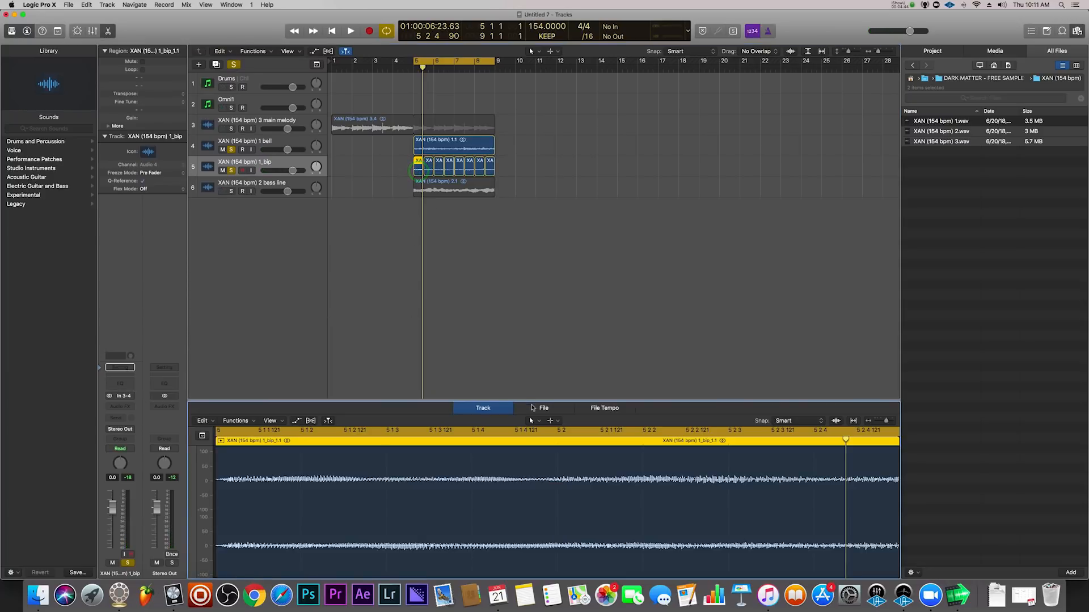
{"action": "left_click", "coordinate": [533, 407]}
{"action": "left_click", "coordinate": [278, 421]}
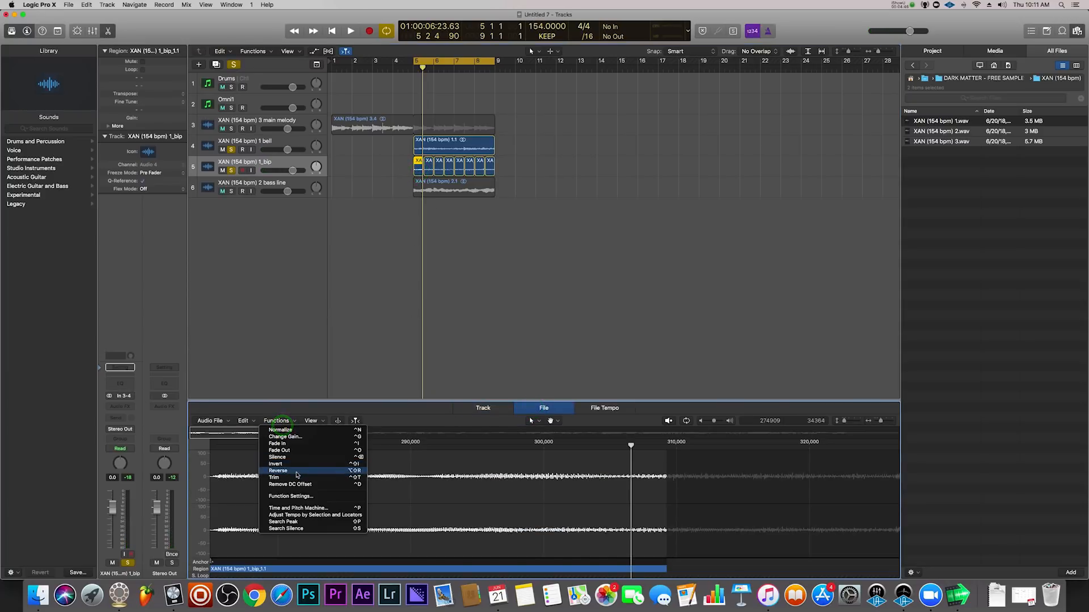
{"action": "left_click", "coordinate": [296, 472]}
Reverse the second, third, fourth and fifth slices on the 1_bip track one by one.
{"action": "left_click", "coordinate": [428, 166]}
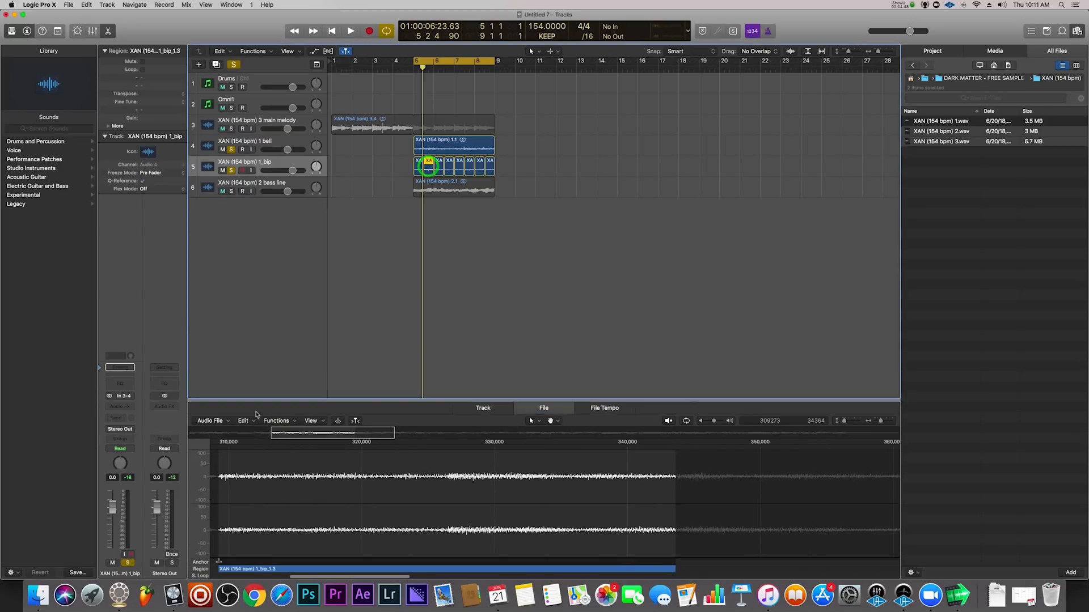
{"action": "left_click", "coordinate": [277, 422]}
{"action": "left_click", "coordinate": [297, 471]}
{"action": "left_click", "coordinate": [439, 167]}
{"action": "left_click", "coordinate": [276, 422]}
{"action": "left_click", "coordinate": [305, 471]}
{"action": "left_click", "coordinate": [450, 168]}
{"action": "left_click", "coordinate": [276, 422]}
{"action": "left_click", "coordinate": [300, 471]}
{"action": "left_click", "coordinate": [462, 169]}
{"action": "left_click", "coordinate": [276, 422]}
{"action": "left_click", "coordinate": [295, 471]}
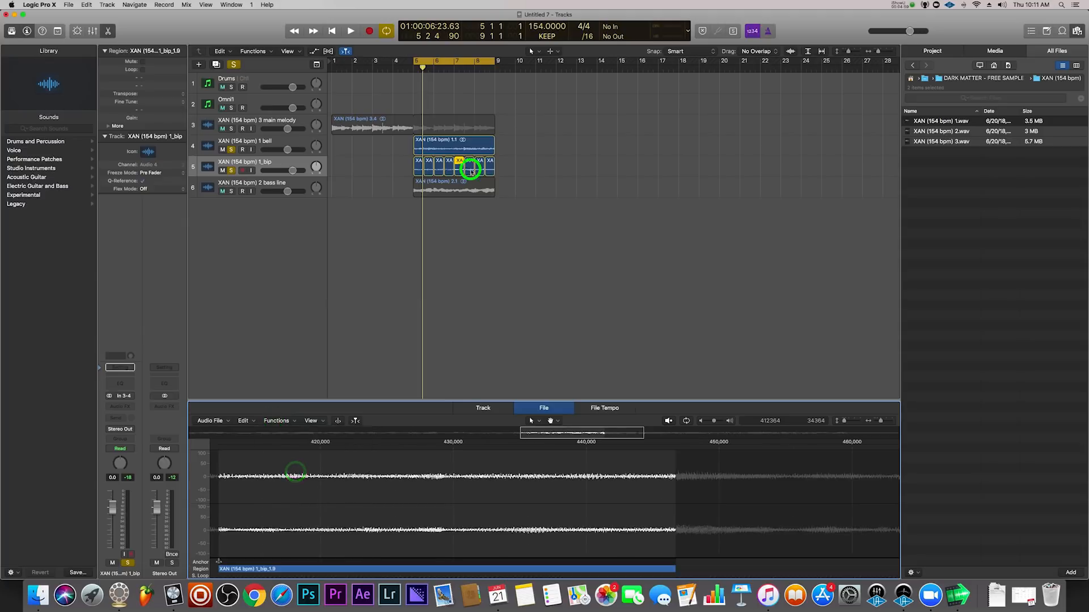
Reverse the sixth, seventh and eighth slices on the 1_bip track one by one.
{"action": "left_click", "coordinate": [469, 168]}
{"action": "left_click", "coordinate": [287, 421]}
{"action": "left_click", "coordinate": [296, 475]}
{"action": "left_click", "coordinate": [575, 208]}
{"action": "left_click", "coordinate": [285, 422]}
{"action": "left_click", "coordinate": [298, 472]}
{"action": "left_click", "coordinate": [479, 168]}
{"action": "left_click", "coordinate": [277, 422]}
{"action": "left_click", "coordinate": [296, 472]}
{"action": "left_click", "coordinate": [489, 168]}
{"action": "left_click", "coordinate": [282, 422]}
{"action": "left_click", "coordinate": [295, 472]}
During playback, lower the 1_bip track's volume to -3.2 dB and turn off solo on the bell track.
{"action": "key", "text": "space"}
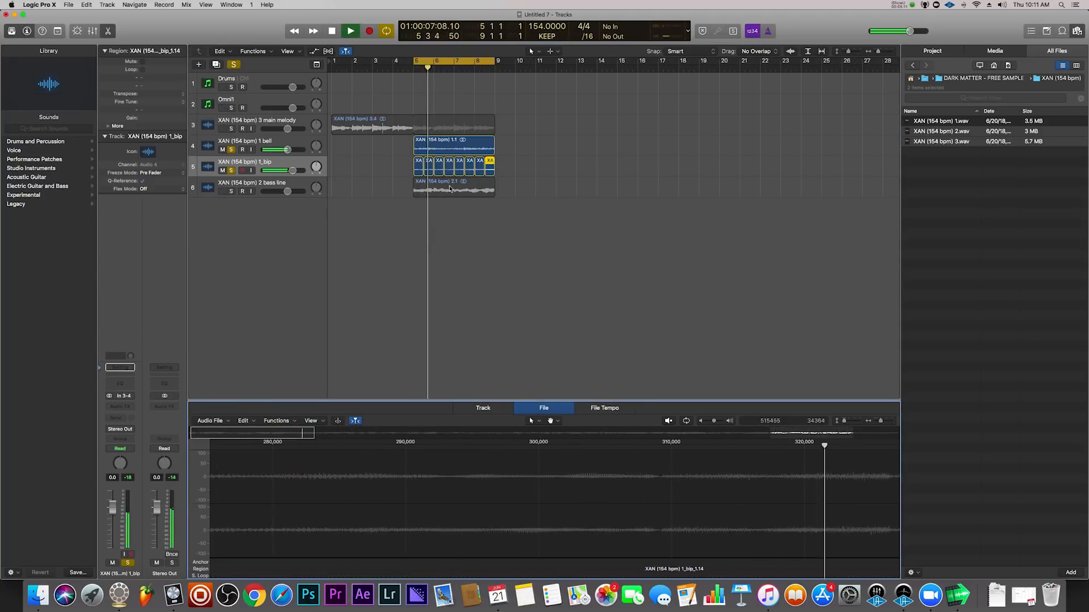
{"action": "left_click_drag", "start_coordinate": [293, 170], "coordinate": [276, 171]}
{"action": "left_click", "coordinate": [231, 149]}
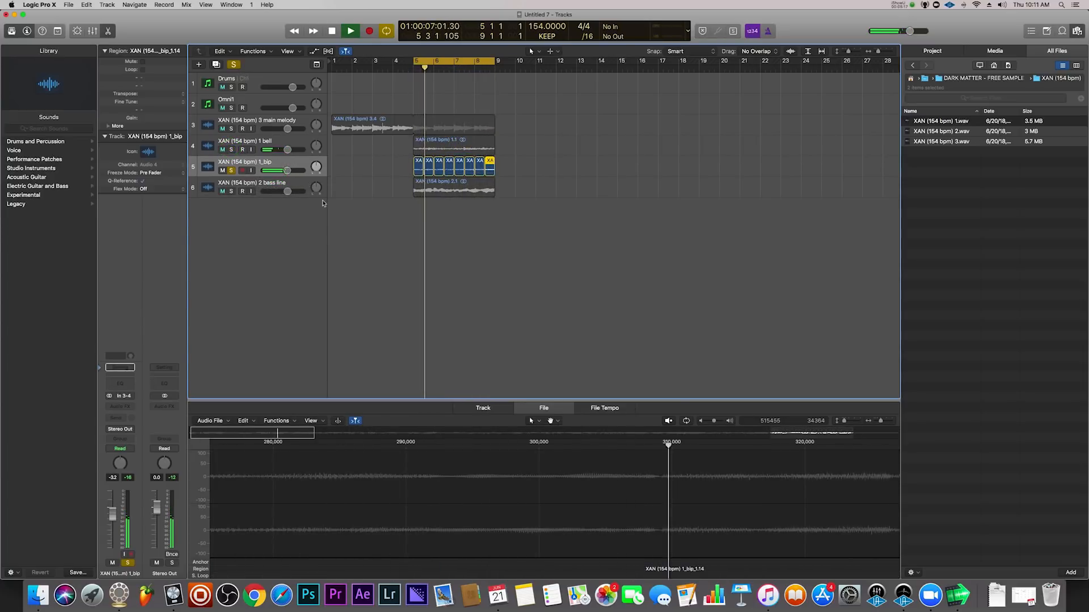
{"action": "key", "text": "space"}
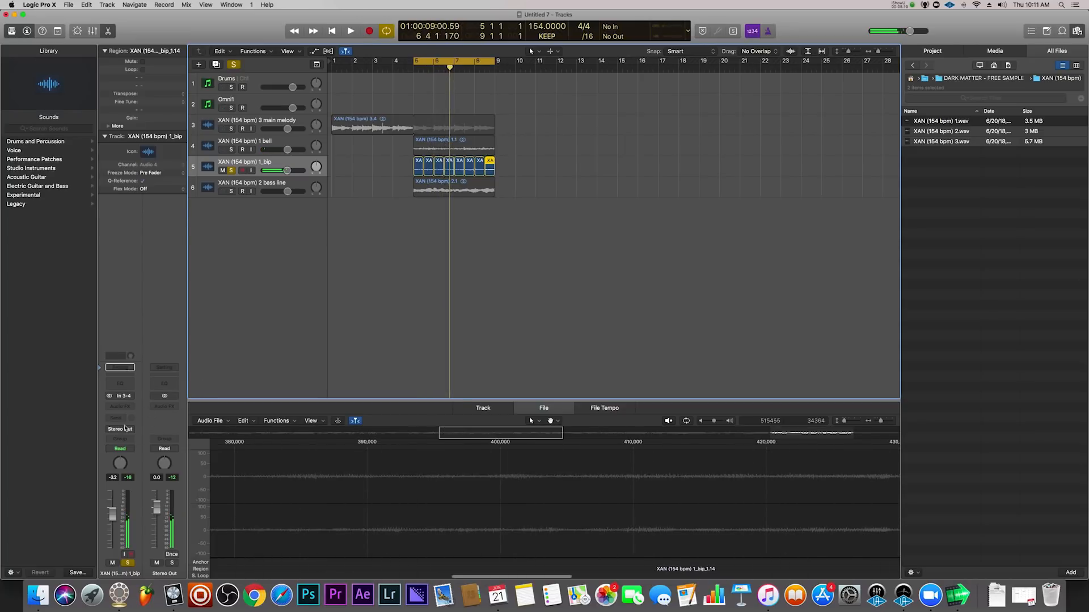
Insert the Soundtoys FilterFreak 2 plug-in on the 1_bip track and move its window clear of the regions.
{"action": "left_click", "coordinate": [121, 407]}
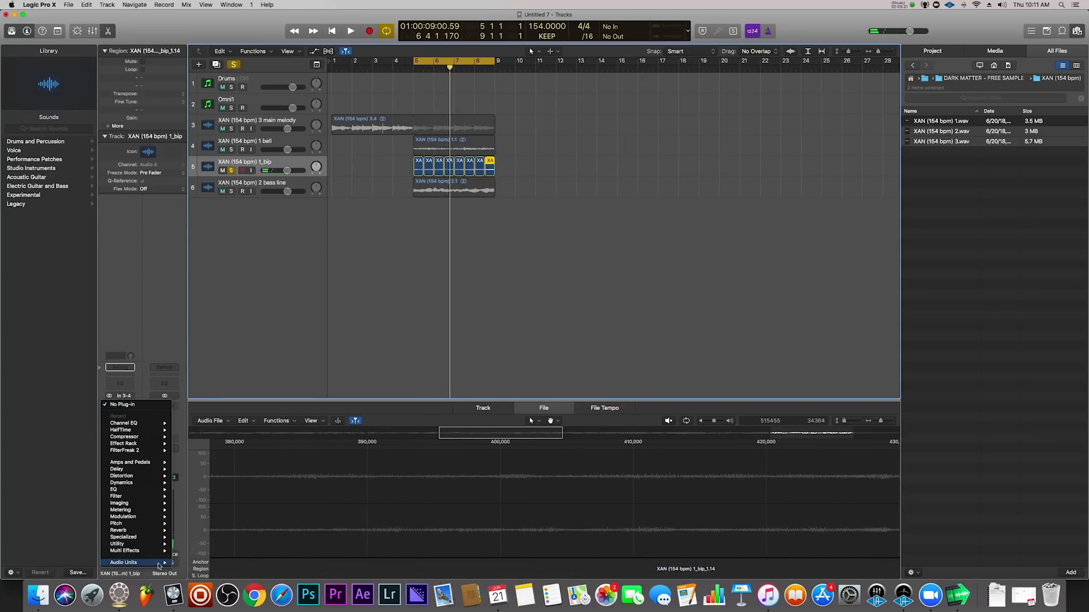
{"action": "mouse_move", "coordinate": [159, 563]}
{"action": "mouse_move", "coordinate": [196, 558]}
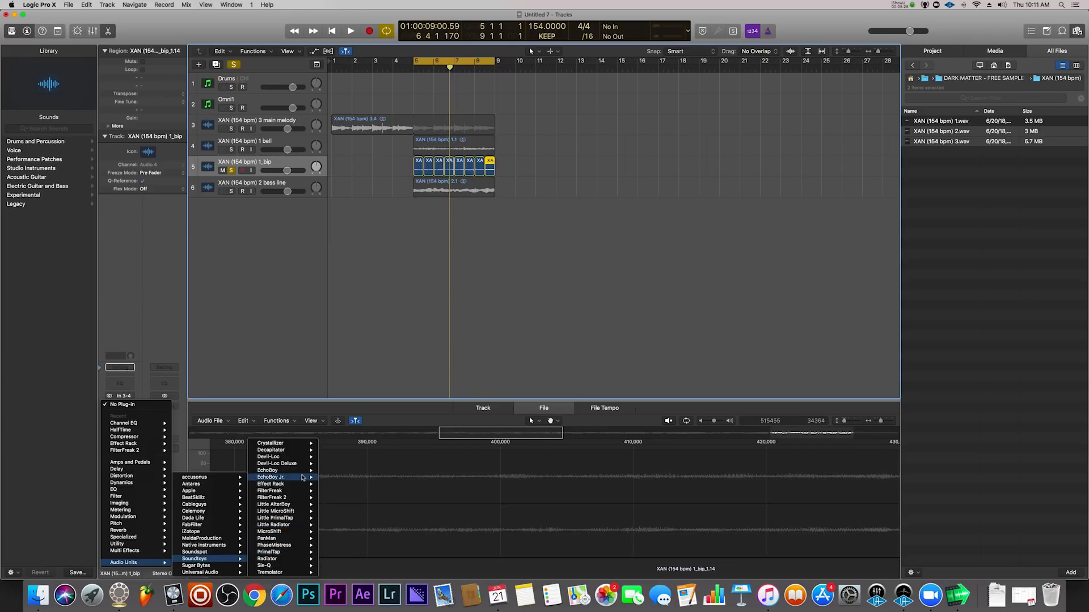
{"action": "left_click", "coordinate": [334, 498]}
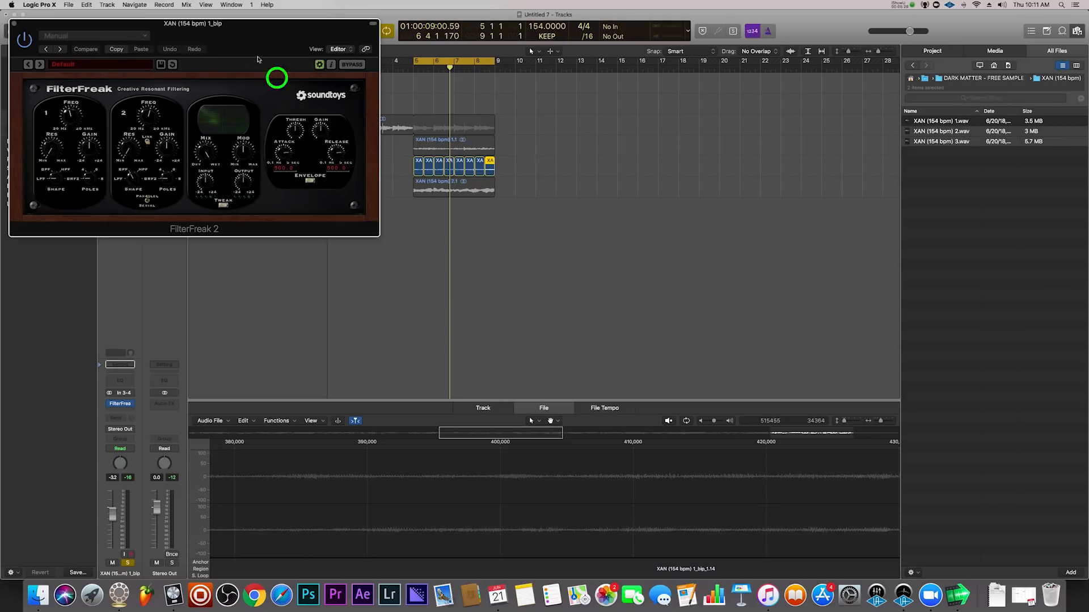
{"action": "left_click_drag", "start_coordinate": [258, 59], "coordinate": [420, 275]}
Load the Double Downer preset from 01 Sweeps in FilterFreak 2 and audition it.
{"action": "left_click", "coordinate": [260, 296]}
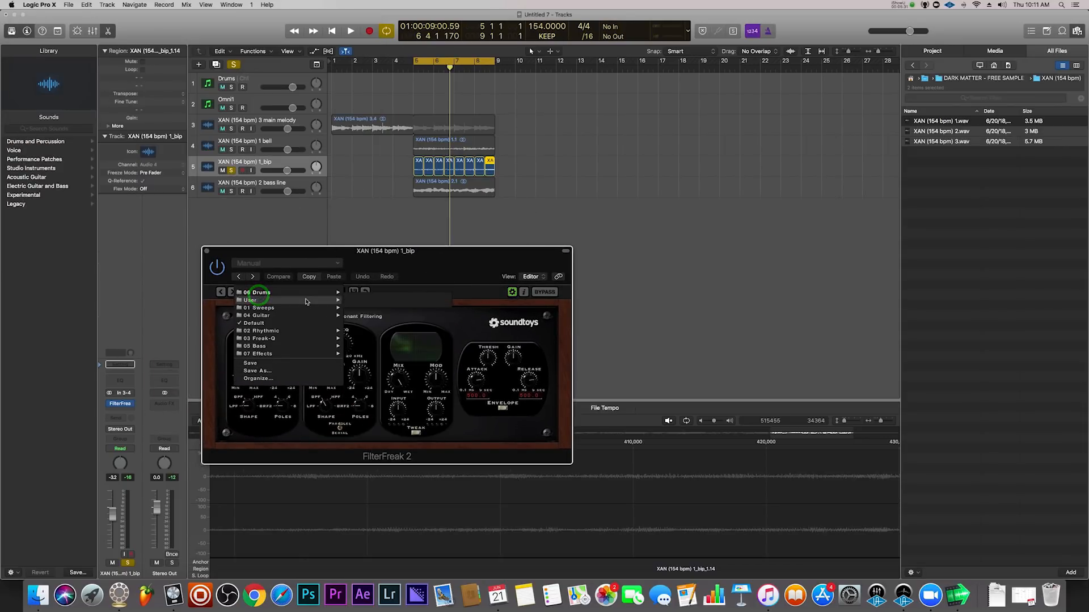
{"action": "mouse_move", "coordinate": [304, 312]}
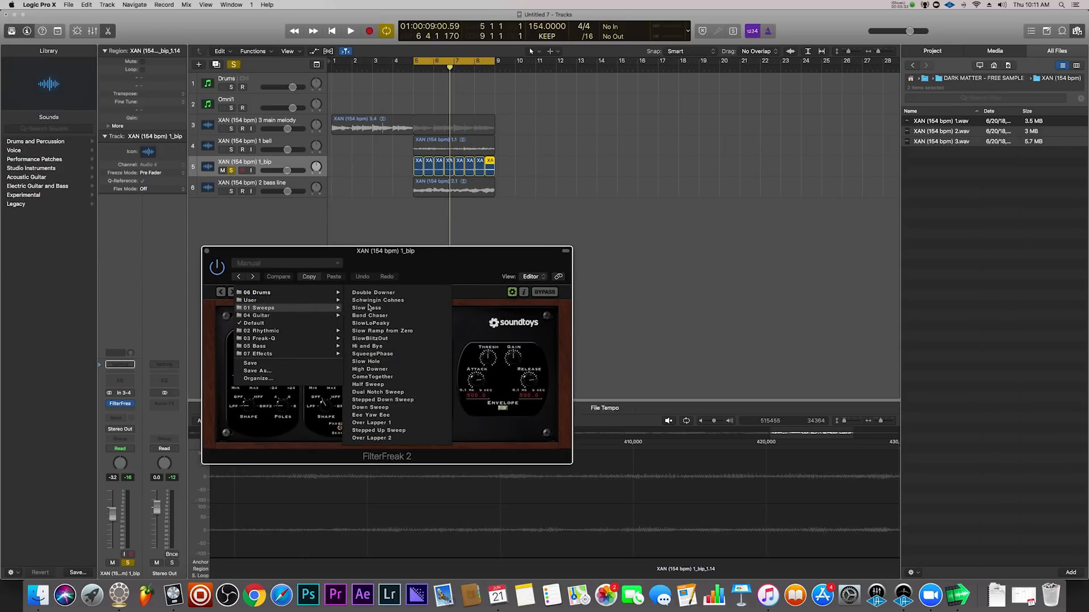
{"action": "left_click", "coordinate": [389, 294]}
{"action": "key", "text": "space"}
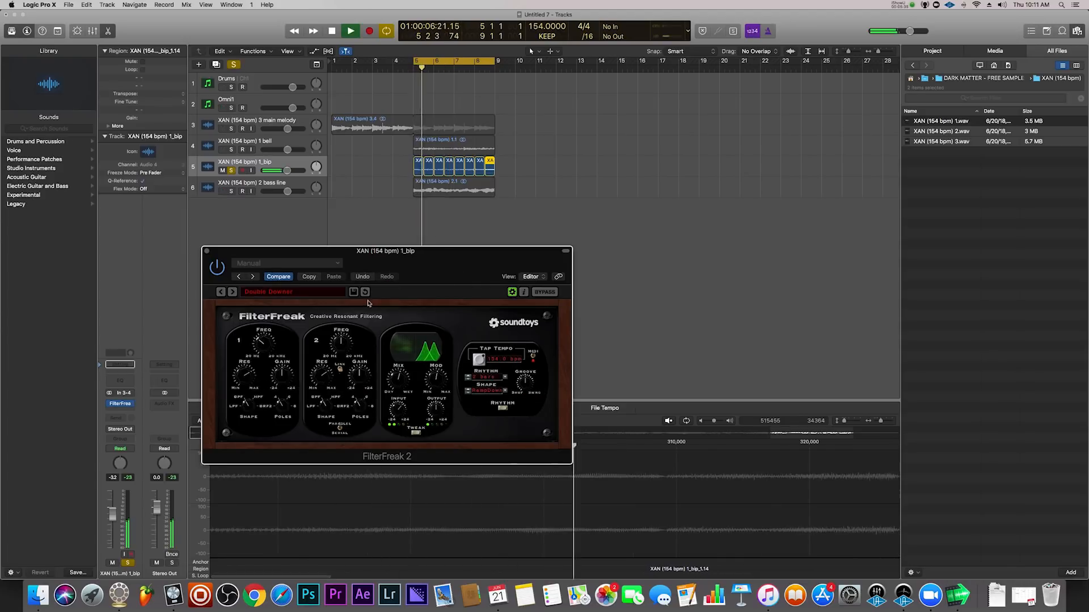
{"action": "key", "text": "space"}
Lower the resonance of both FilterFreak 2 filters while auditioning the loop, and close the plug-in window.
{"action": "left_click", "coordinate": [322, 398]}
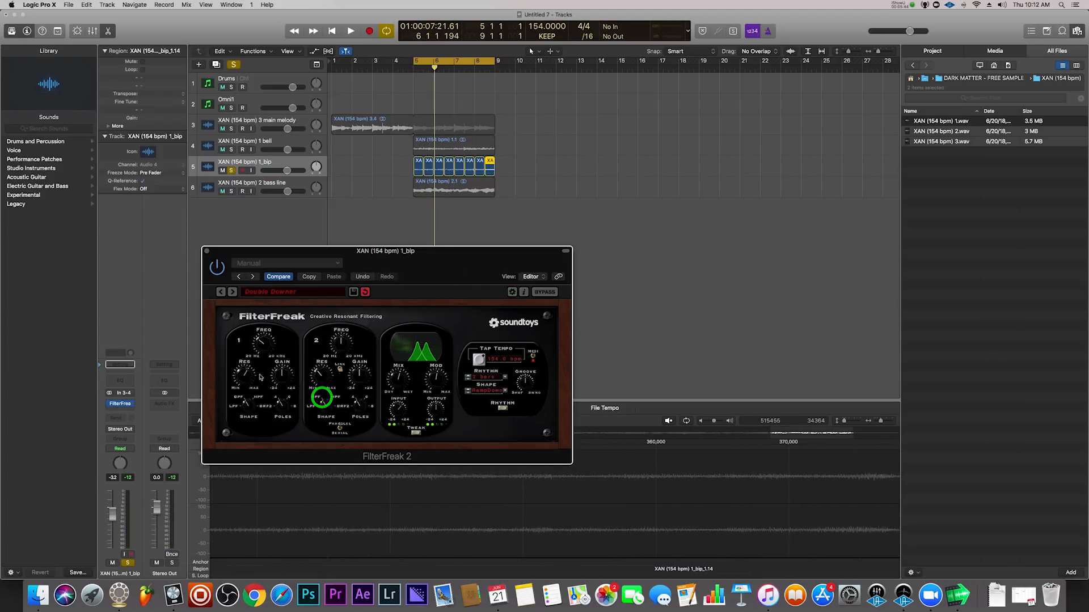
{"action": "key", "text": "space"}
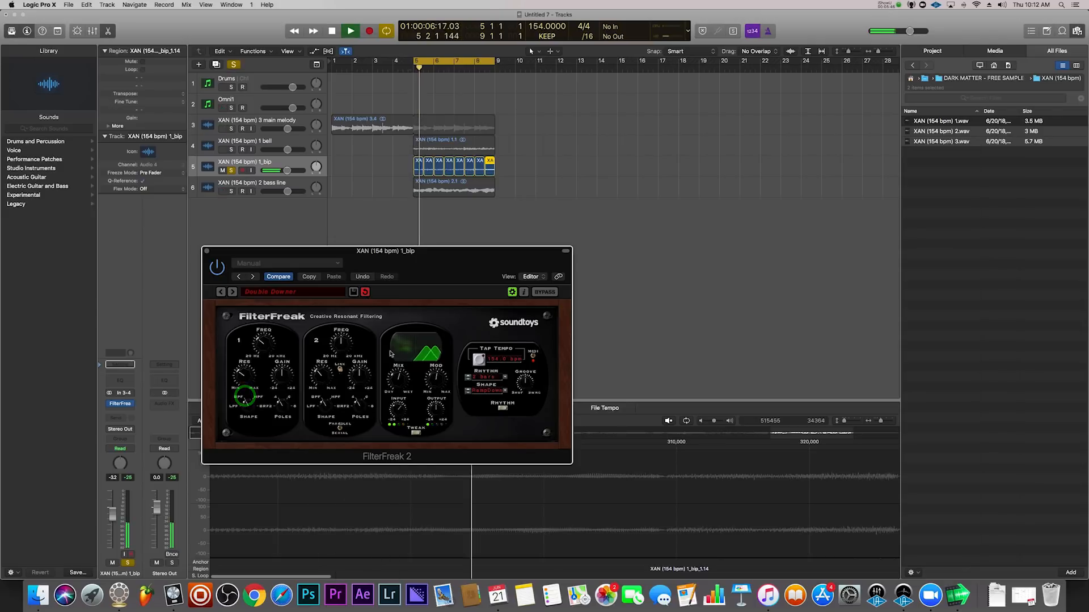
{"action": "left_click", "coordinate": [320, 382]}
{"action": "left_click", "coordinate": [242, 376]}
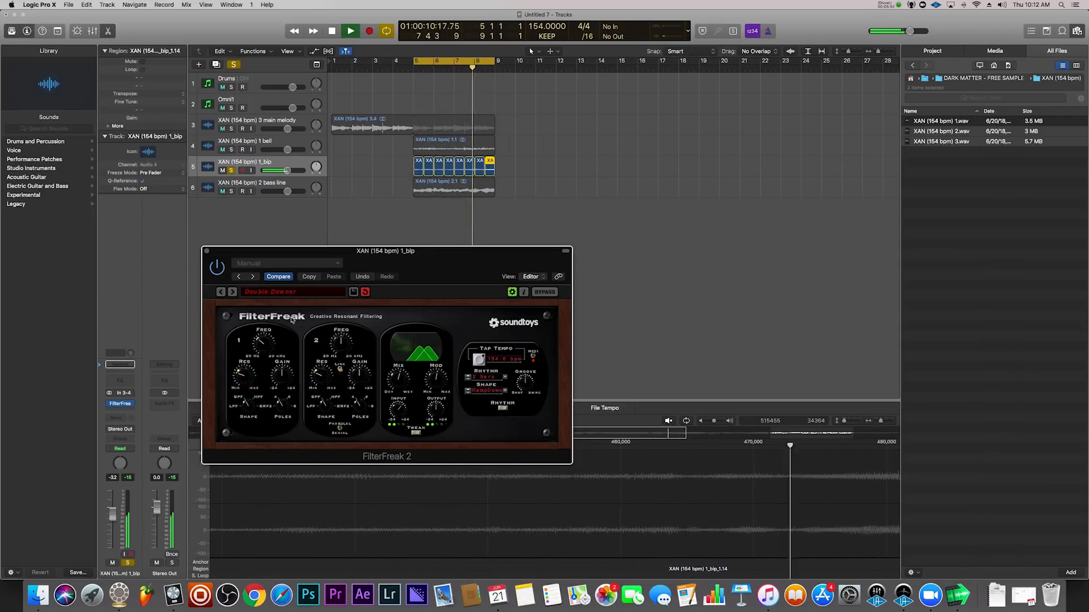
{"action": "left_click", "coordinate": [207, 252]}
{"action": "key", "text": "space"}
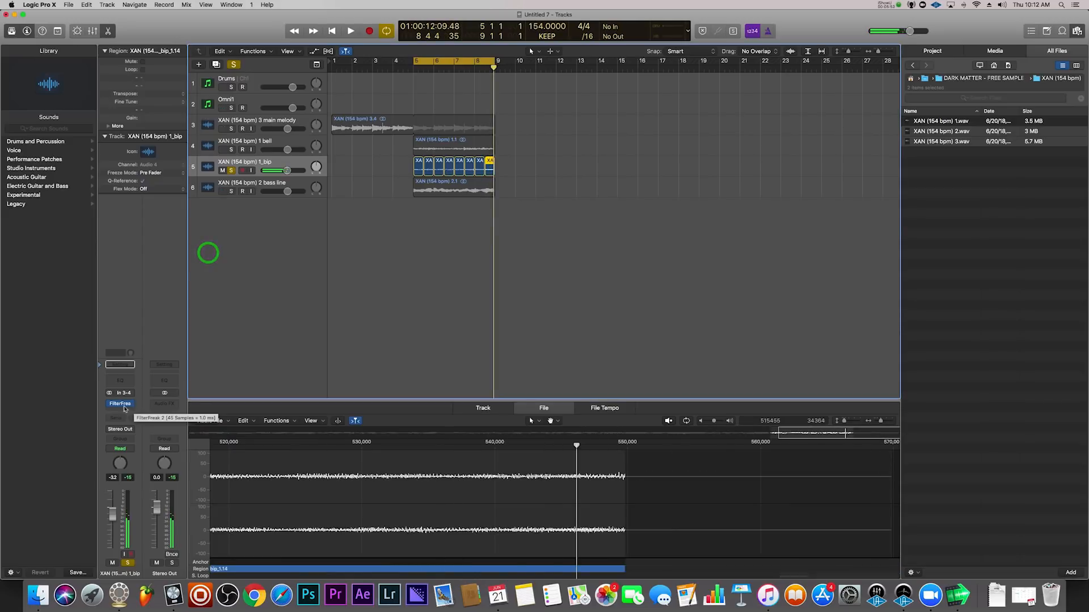
Insert the Cableguys HalfTime plug-in after FilterFreak 2 on the 1_bip track.
{"action": "left_click", "coordinate": [130, 410]}
{"action": "mouse_move", "coordinate": [171, 570]}
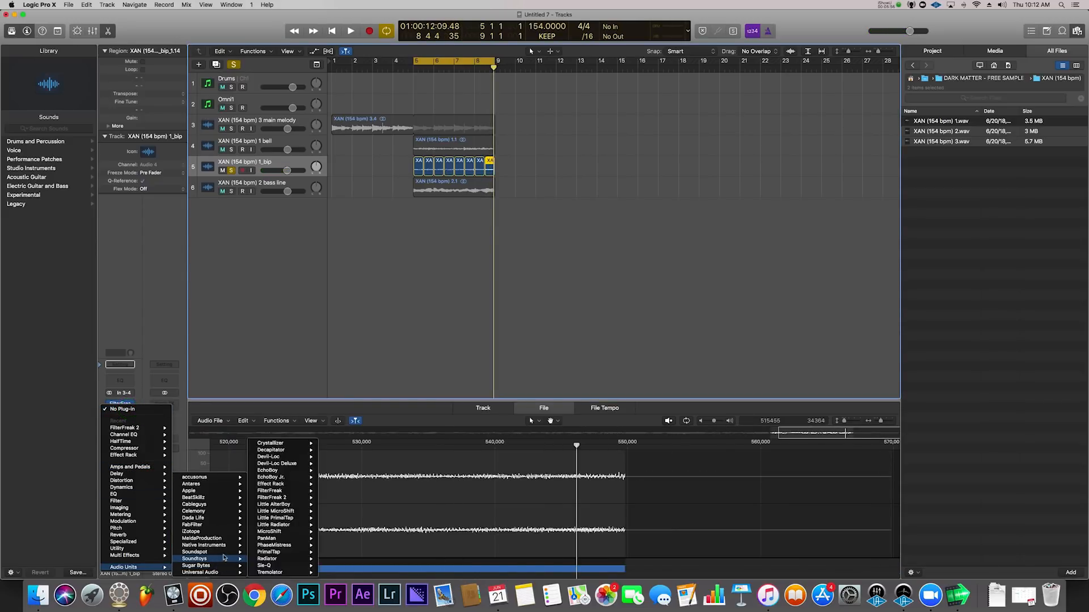
{"action": "mouse_move", "coordinate": [226, 519]}
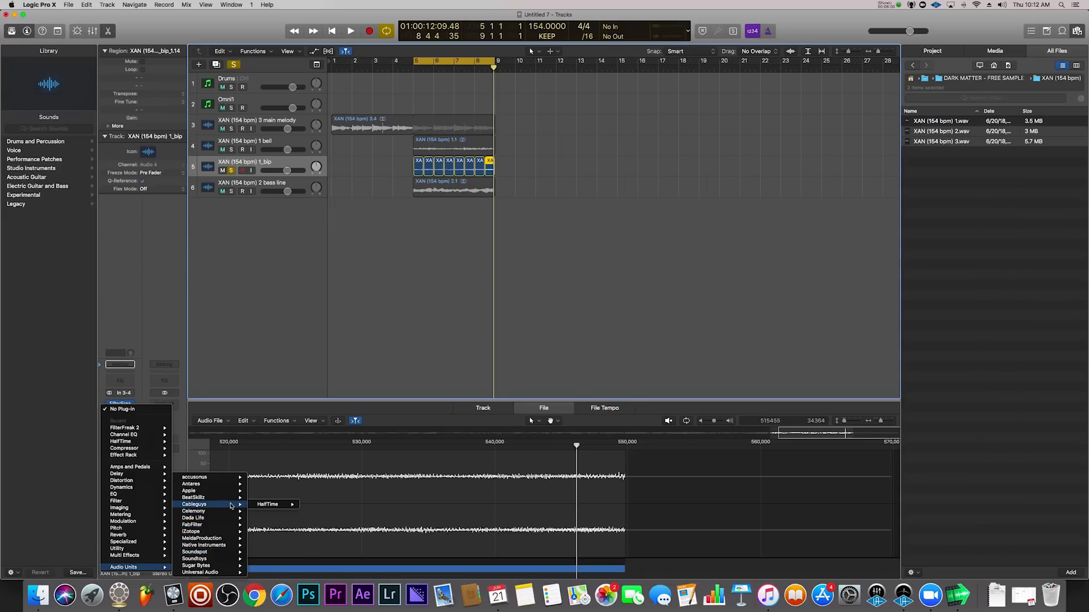
{"action": "left_click", "coordinate": [316, 504]}
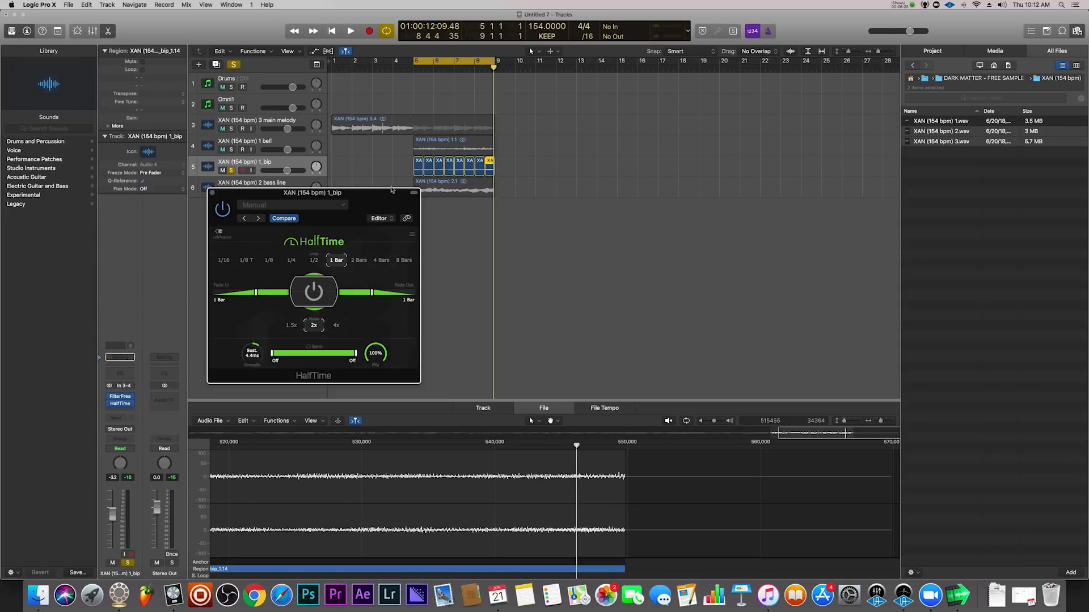
While the loop plays, set HalfTime's mix to 52% and lower the 1_bip track's volume to -10.4 dB.
{"action": "key", "text": "space"}
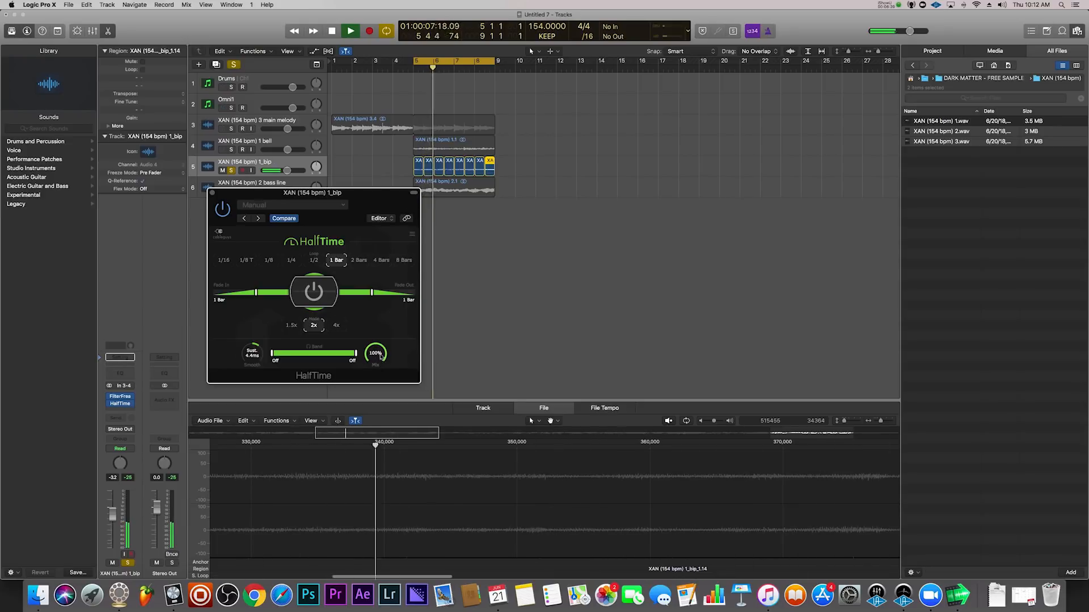
{"action": "left_click_drag", "start_coordinate": [375, 353], "coordinate": [376, 394]}
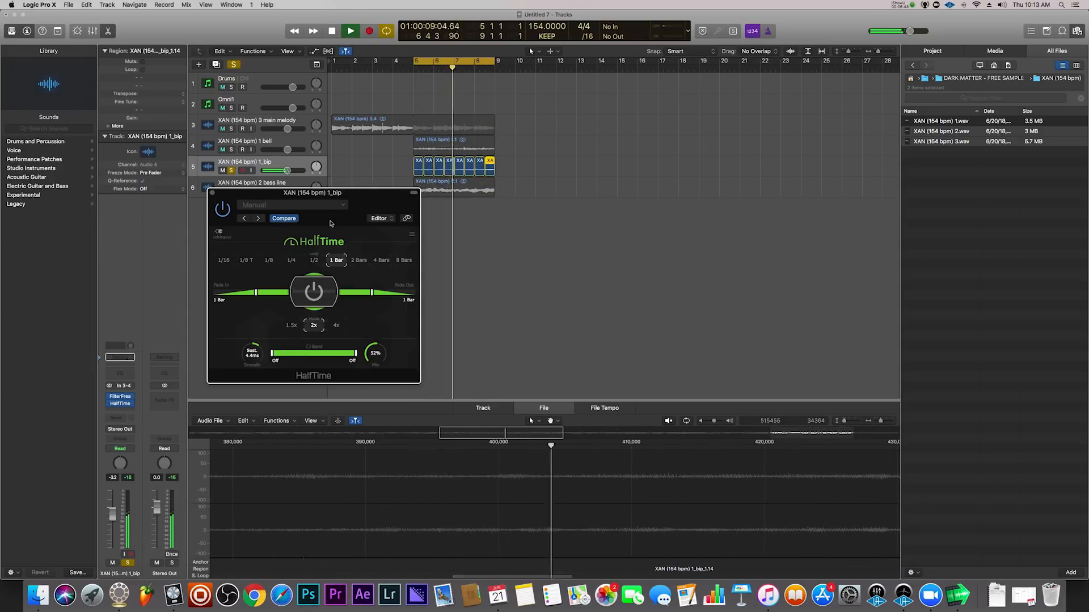
{"action": "left_click_drag", "start_coordinate": [287, 170], "coordinate": [265, 176]}
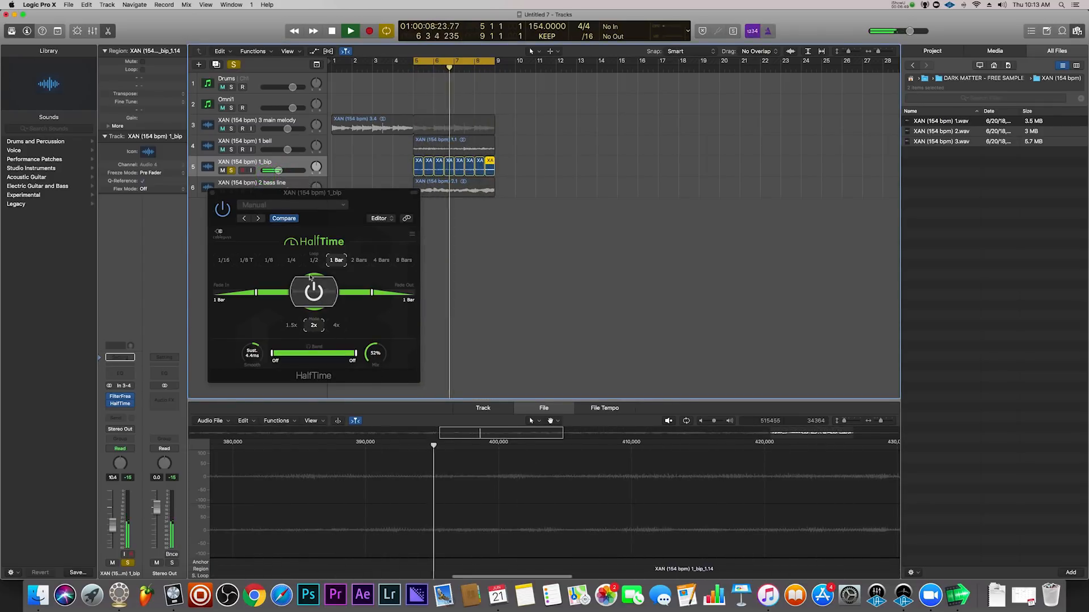
Set HalfTime's Fade Out and Fade In to 4 Bars each and its loop length to 1/2.
{"action": "mouse_move", "coordinate": [371, 293]}
{"action": "left_mouse_down"}
{"action": "mouse_move", "coordinate": [385, 293]}
{"action": "mouse_move", "coordinate": [356, 296]}
{"action": "left_mouse_up"}
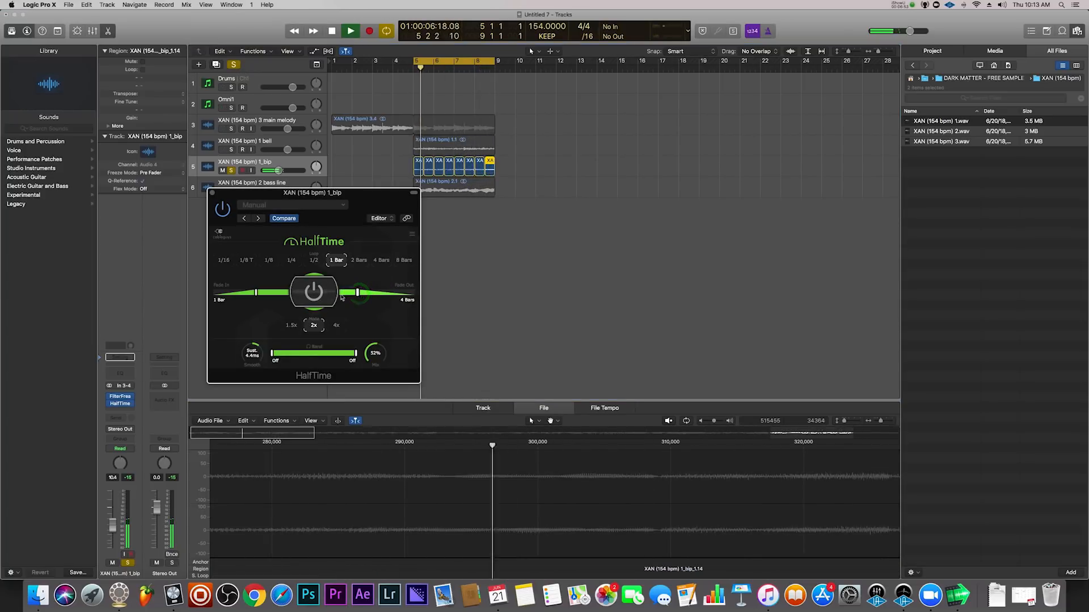
{"action": "left_click_drag", "start_coordinate": [256, 292], "coordinate": [269, 294]}
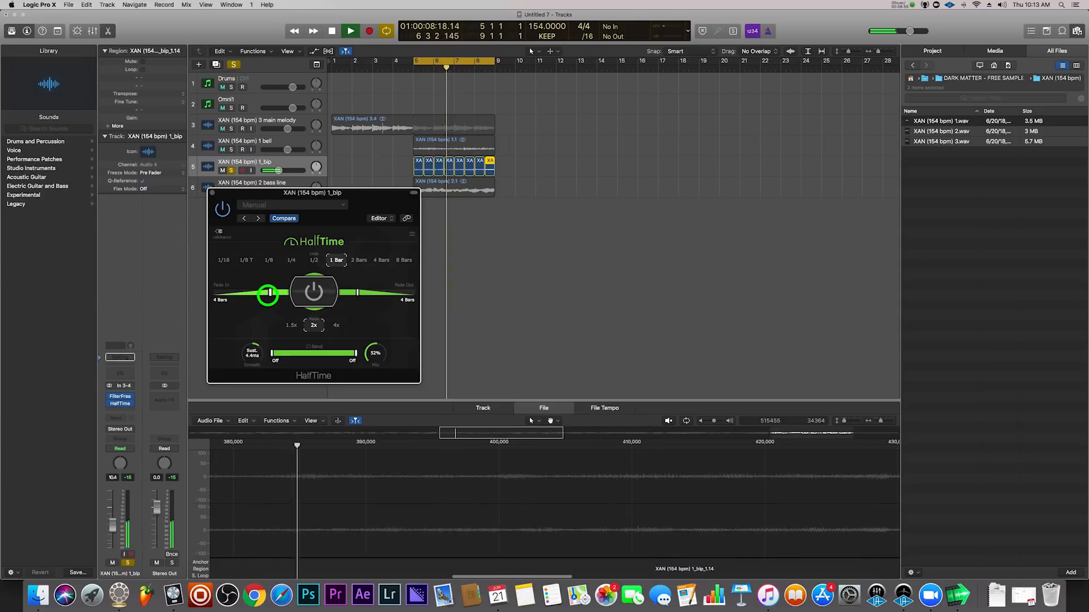
{"action": "left_click", "coordinate": [315, 261]}
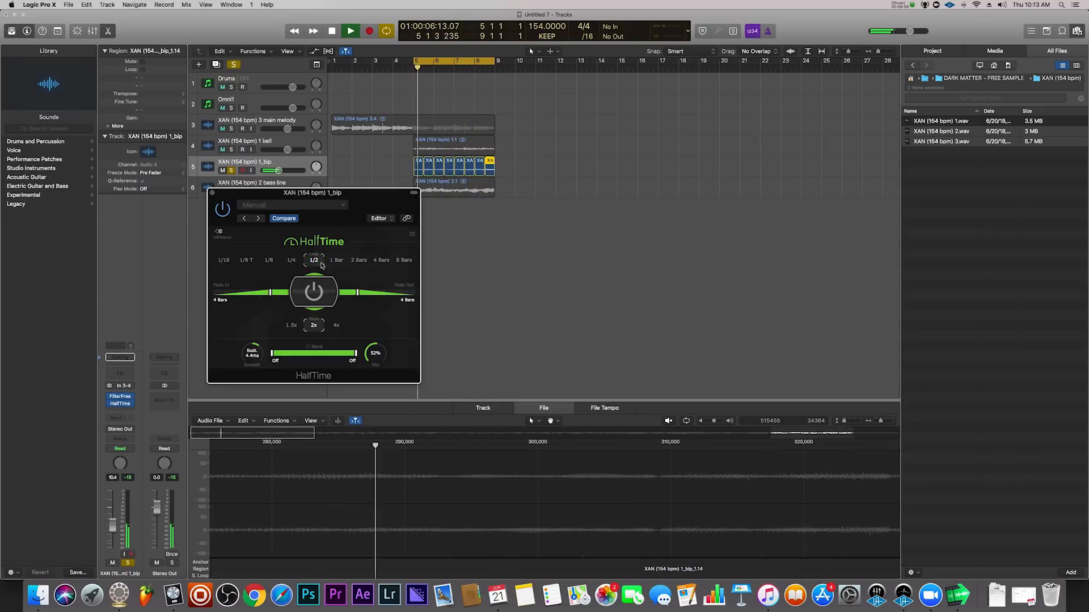
Set HalfTime's loop length to 1/4, Smooth to Perc. 21ms and speed to 2x after auditioning 4x and 1.5x, and close its window.
{"action": "left_click", "coordinate": [291, 261]}
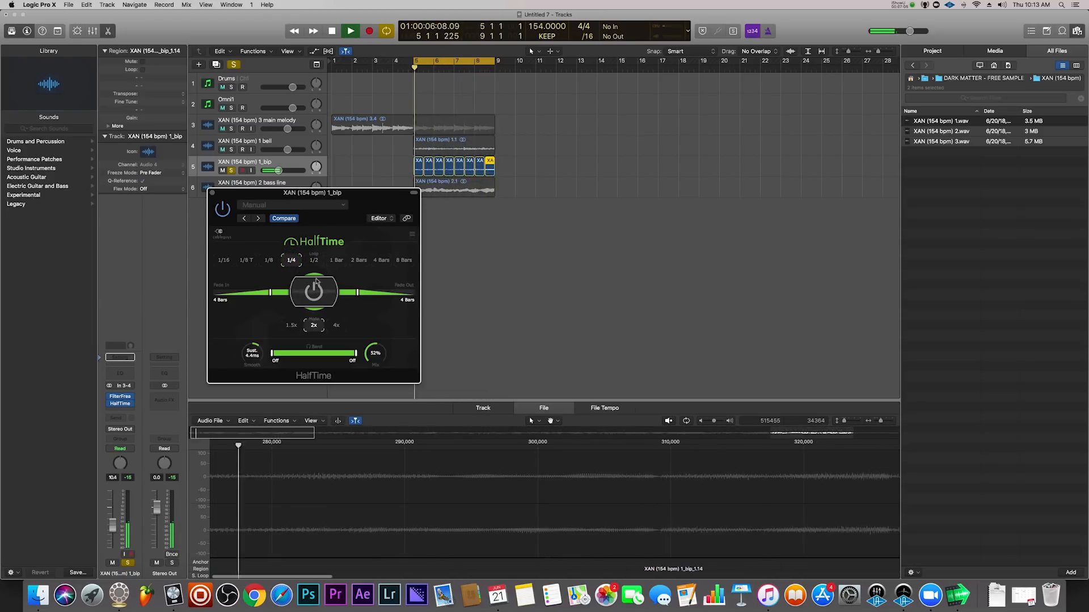
{"action": "left_click_drag", "start_coordinate": [244, 358], "coordinate": [254, 384]}
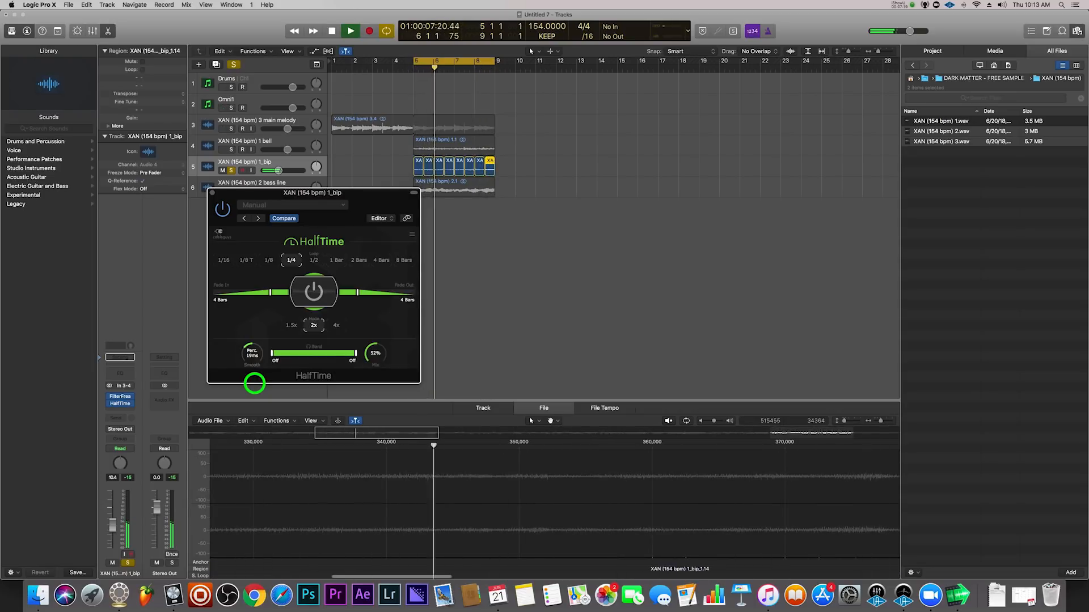
{"action": "left_click_drag", "start_coordinate": [254, 384], "coordinate": [253, 355]}
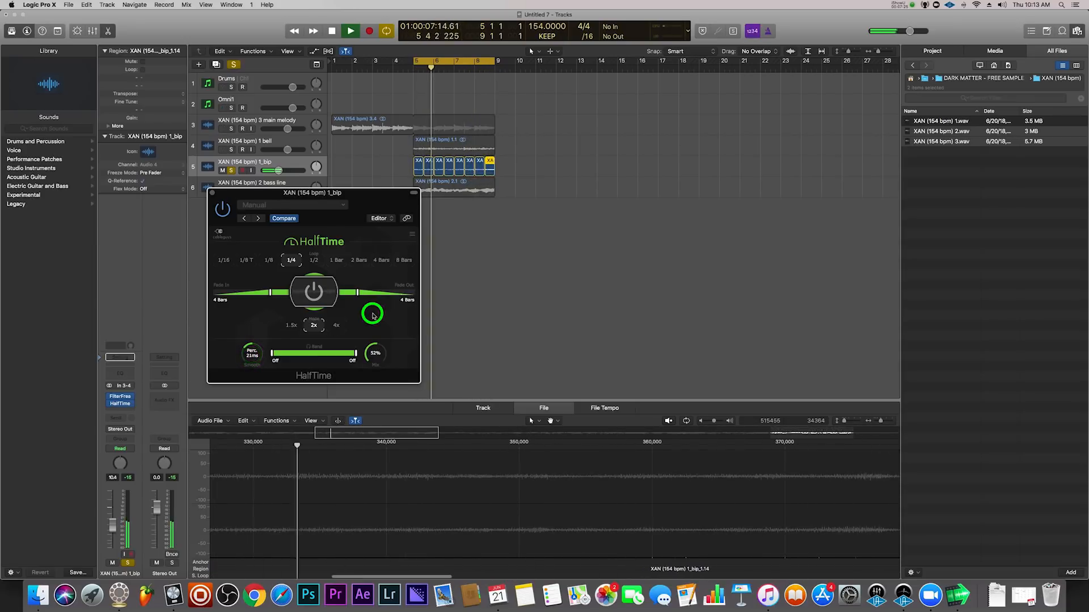
{"action": "left_click", "coordinate": [339, 326]}
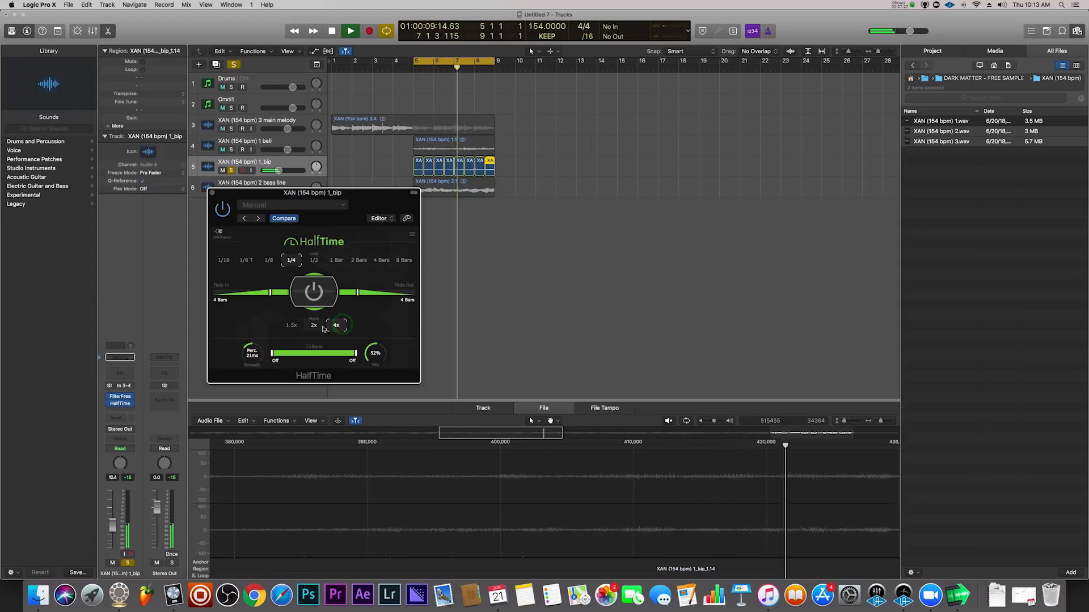
{"action": "left_click", "coordinate": [293, 326]}
{"action": "left_click", "coordinate": [313, 325]}
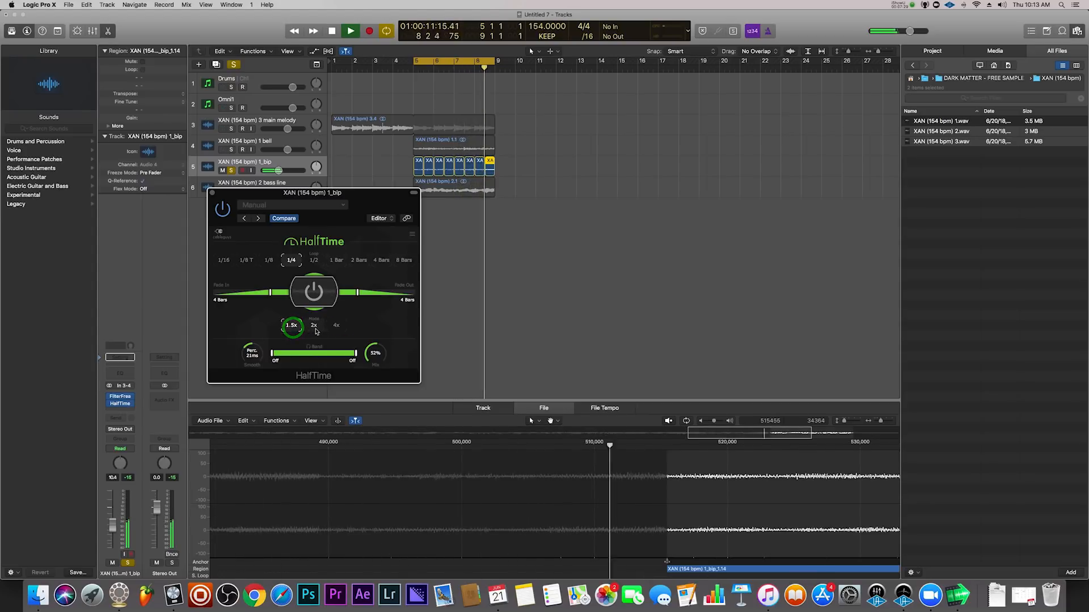
{"action": "left_click", "coordinate": [211, 193]}
Insert the Soundtoys Crystallizer plug-in after HalfTime on the 1_bip track and place its window below the tracks.
{"action": "left_click", "coordinate": [128, 407]}
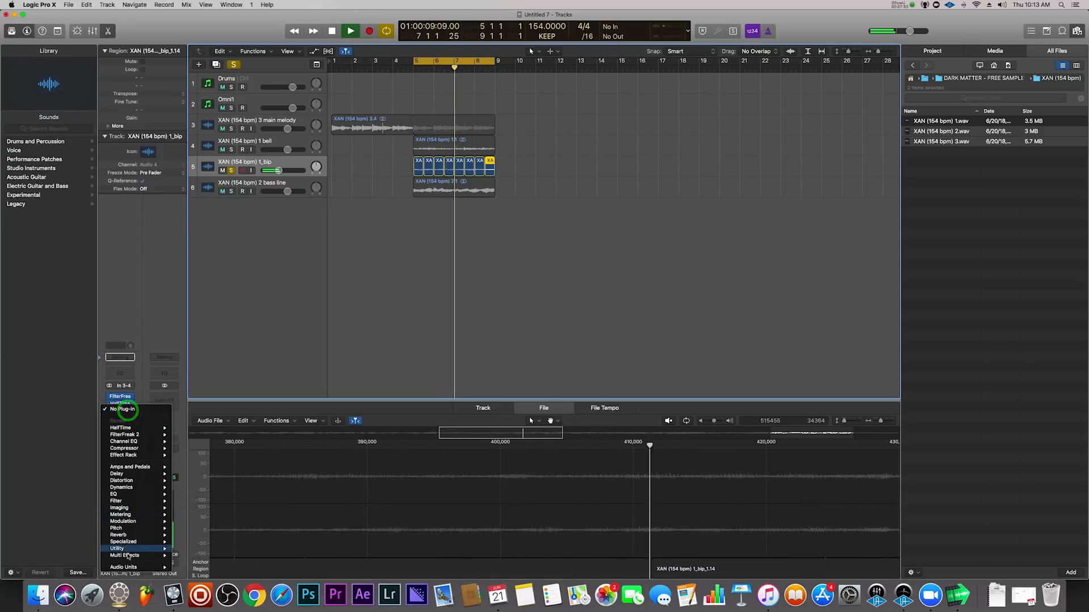
{"action": "mouse_move", "coordinate": [123, 568]}
{"action": "mouse_move", "coordinate": [227, 545]}
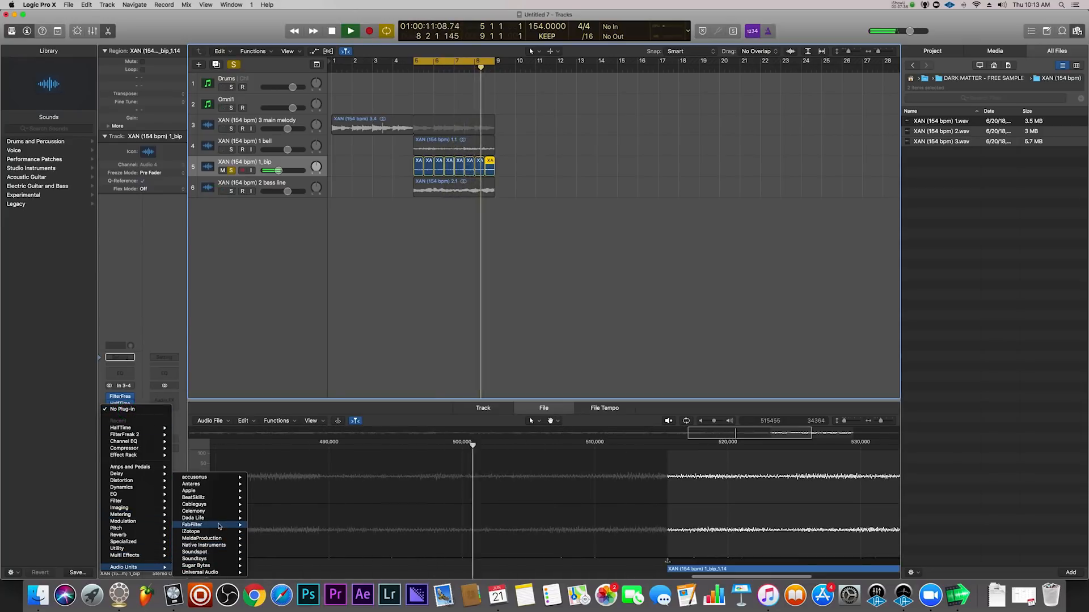
{"action": "mouse_move", "coordinate": [224, 513]}
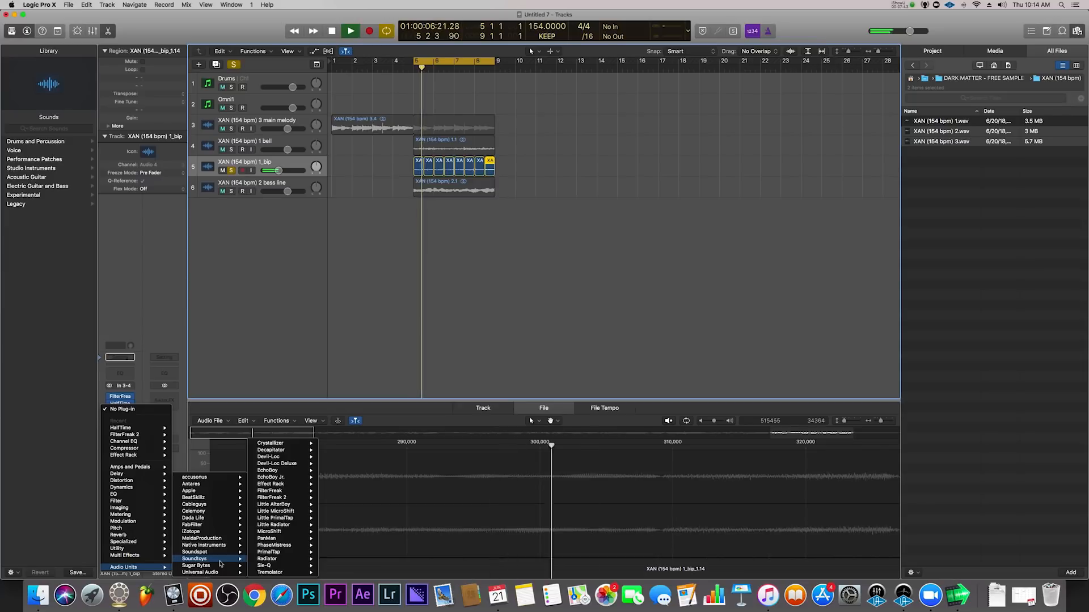
{"action": "mouse_move", "coordinate": [291, 492]}
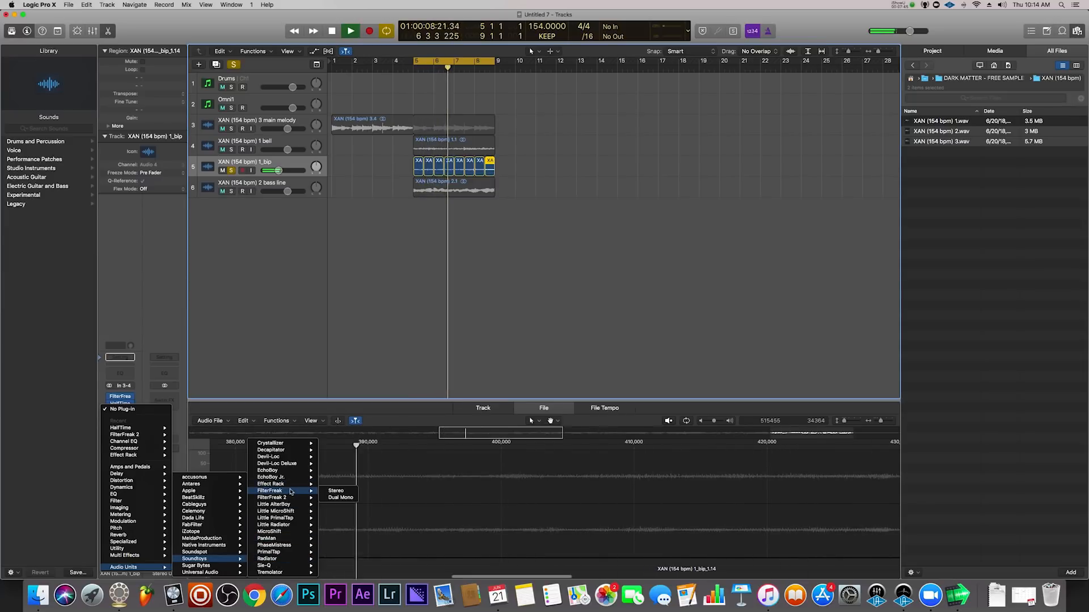
{"action": "mouse_move", "coordinate": [278, 443]}
{"action": "left_click", "coordinate": [337, 444]}
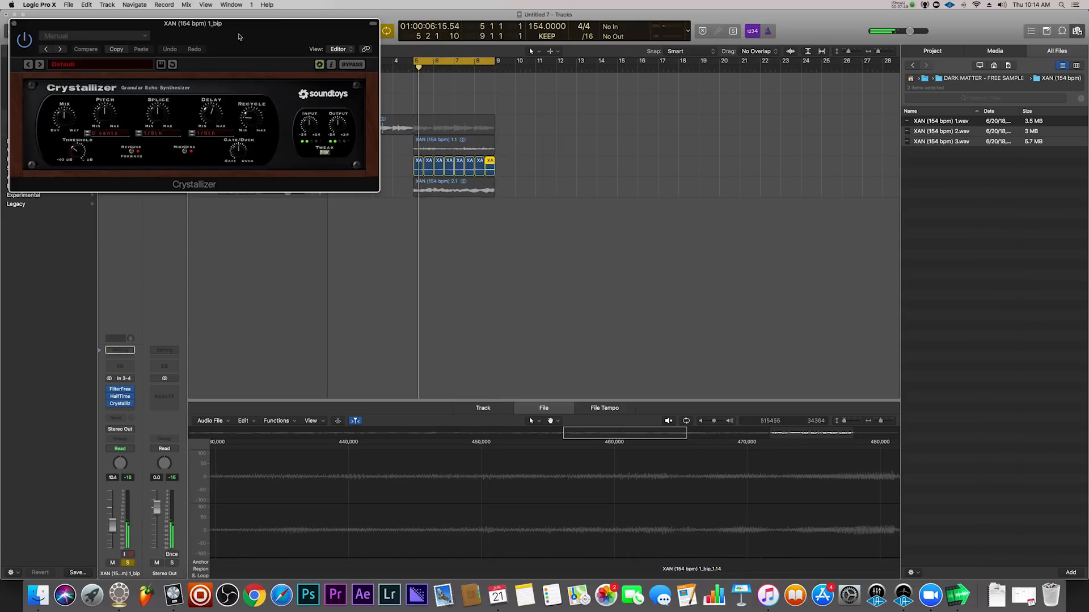
{"action": "left_click_drag", "start_coordinate": [239, 37], "coordinate": [451, 238]}
Audition Crystallizer's presets from Accordion Crystals onward, load Wet Pad, and lower its mix toward dry.
{"action": "left_click", "coordinate": [281, 267]}
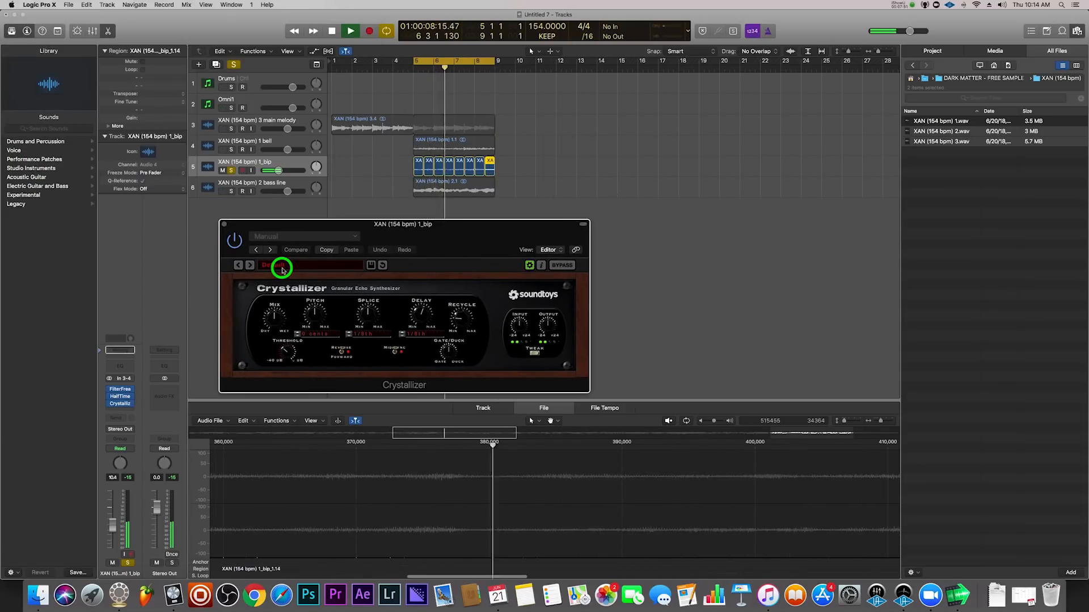
{"action": "left_click", "coordinate": [377, 265]}
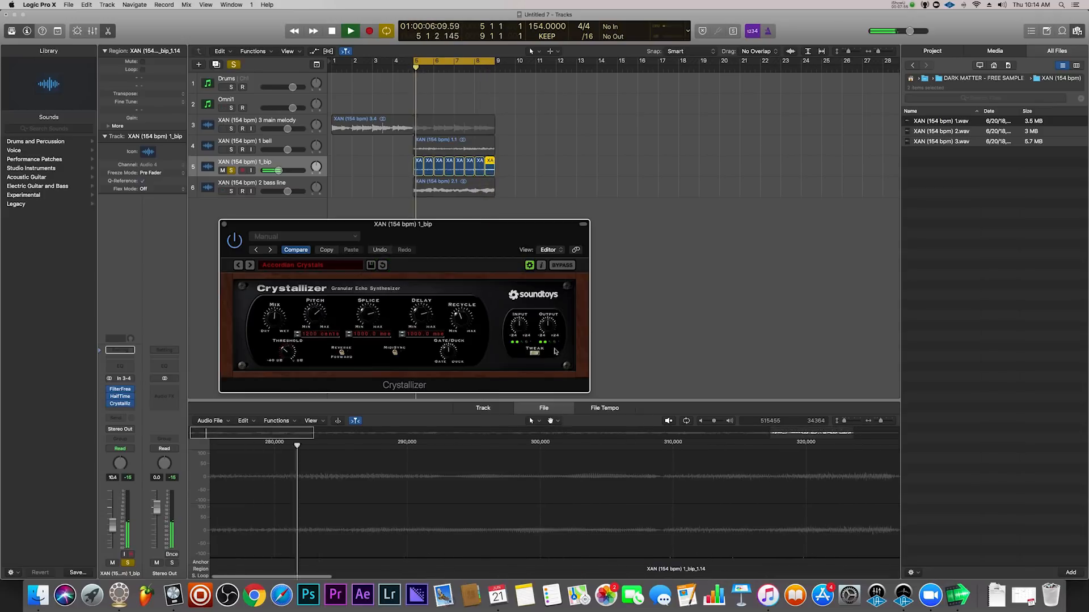
{"action": "left_click_drag", "start_coordinate": [275, 320], "coordinate": [276, 343]}
{"action": "left_click", "coordinate": [253, 267]}
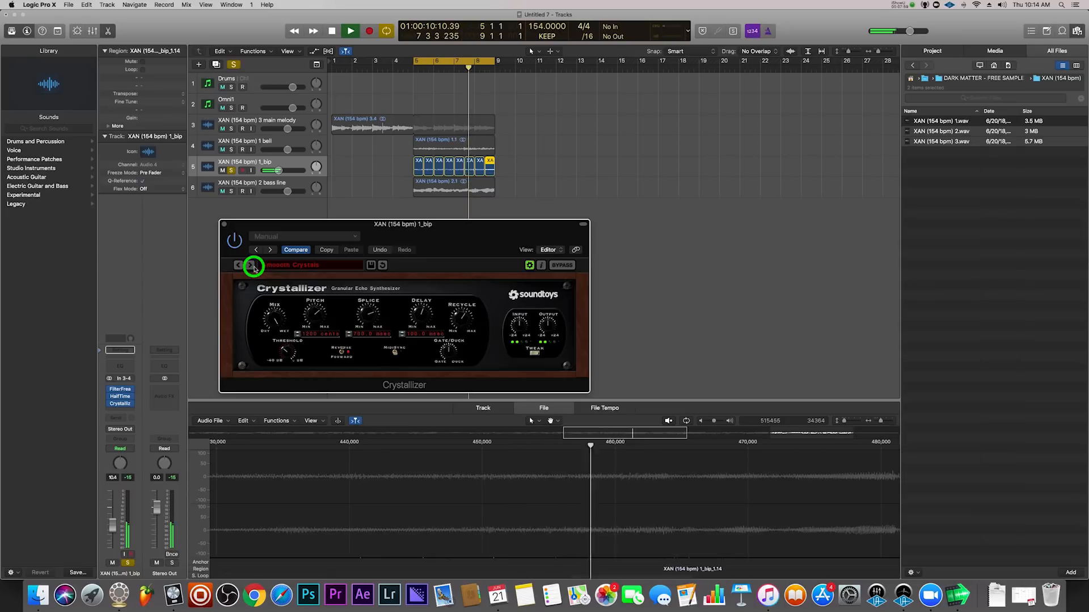
{"action": "left_click", "coordinate": [253, 266]}
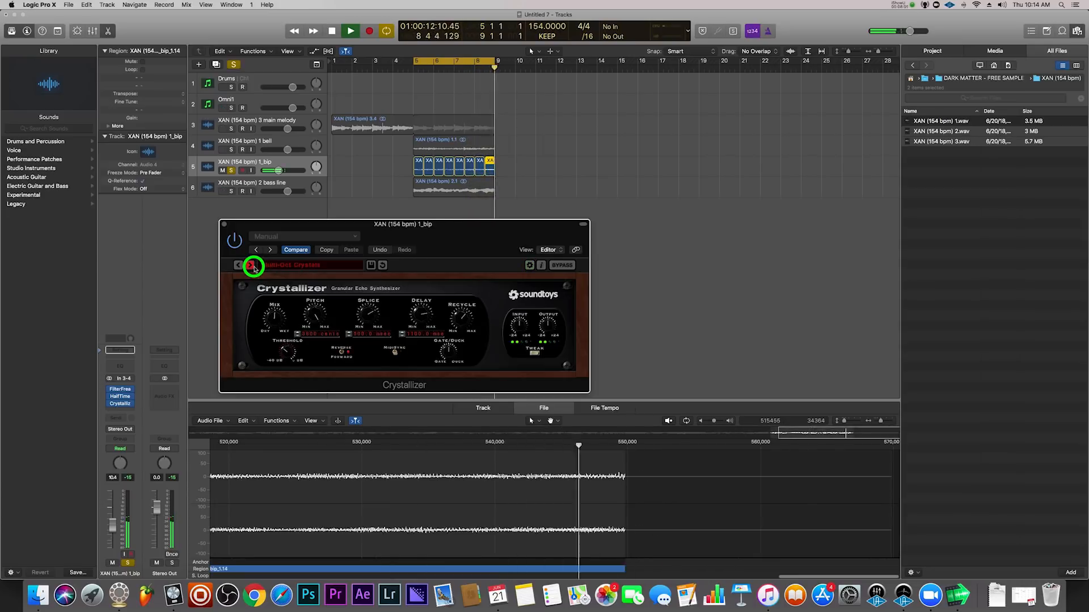
{"action": "left_click", "coordinate": [253, 266]}
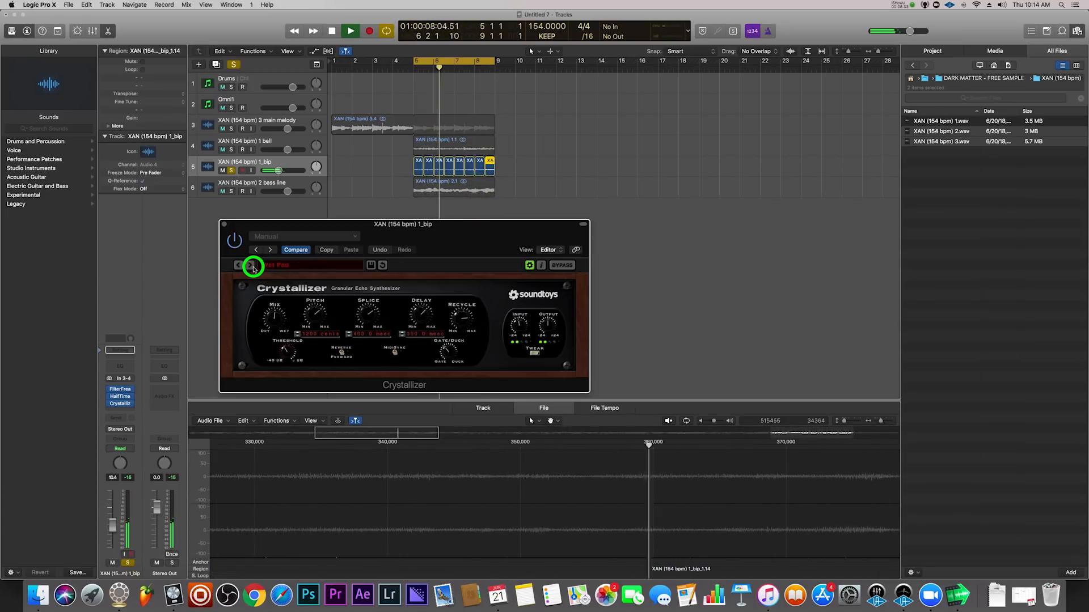
{"action": "left_click", "coordinate": [253, 267]}
{"action": "left_click", "coordinate": [238, 265]}
{"action": "left_click", "coordinate": [270, 337]}
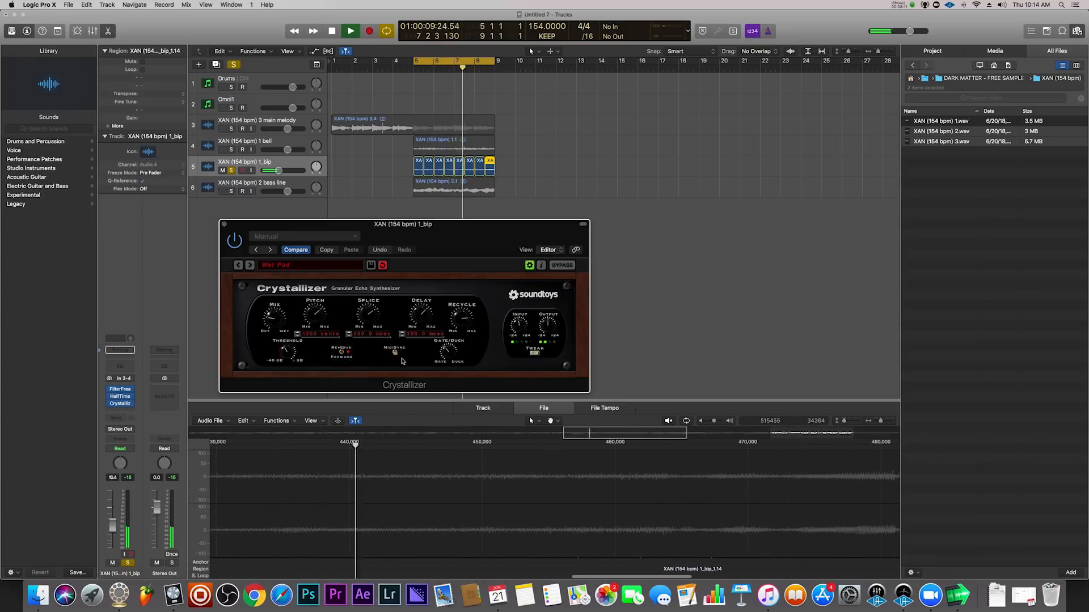
{"action": "left_click", "coordinate": [271, 321]}
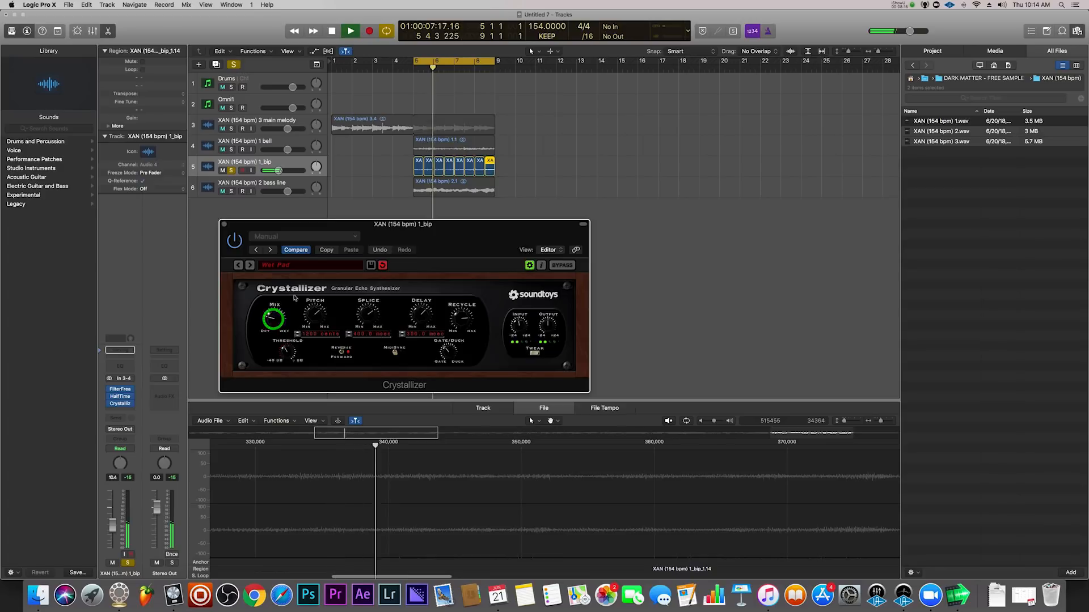
Unsolo the 1_bip track, close Crystallizer, and rebalance the mix with the bell lowered and 1_bip raised to -2.1 dB.
{"action": "left_click", "coordinate": [234, 64]}
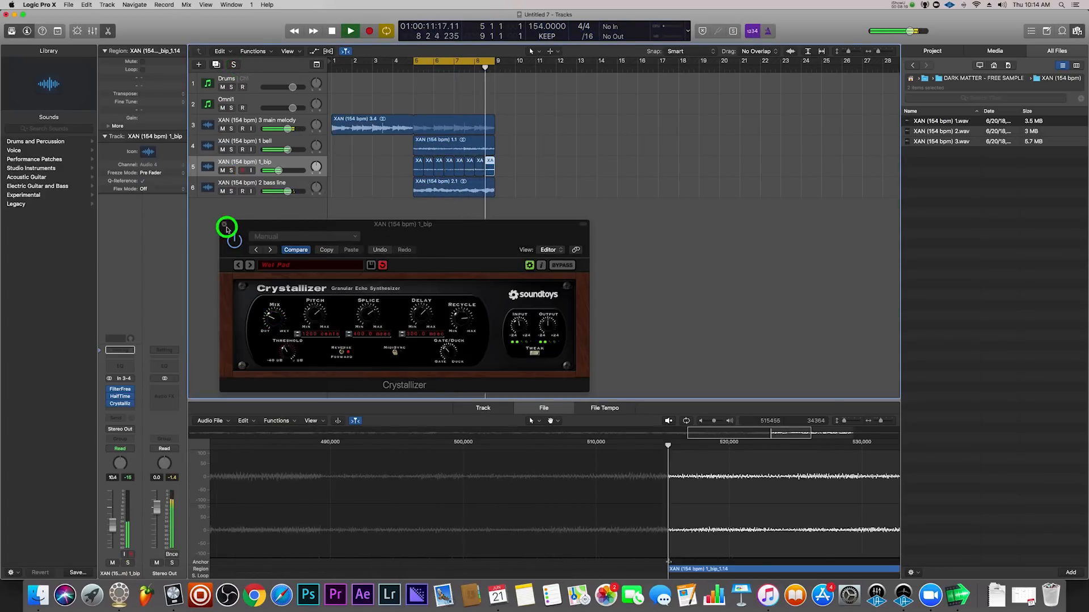
{"action": "left_click", "coordinate": [225, 226]}
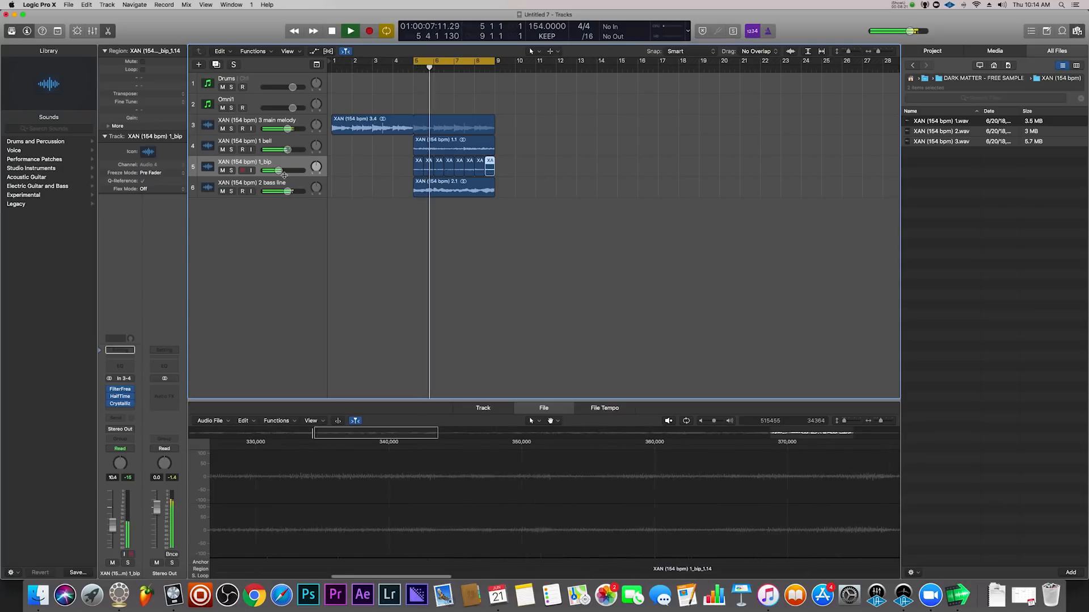
{"action": "left_click_drag", "start_coordinate": [287, 150], "coordinate": [309, 173]}
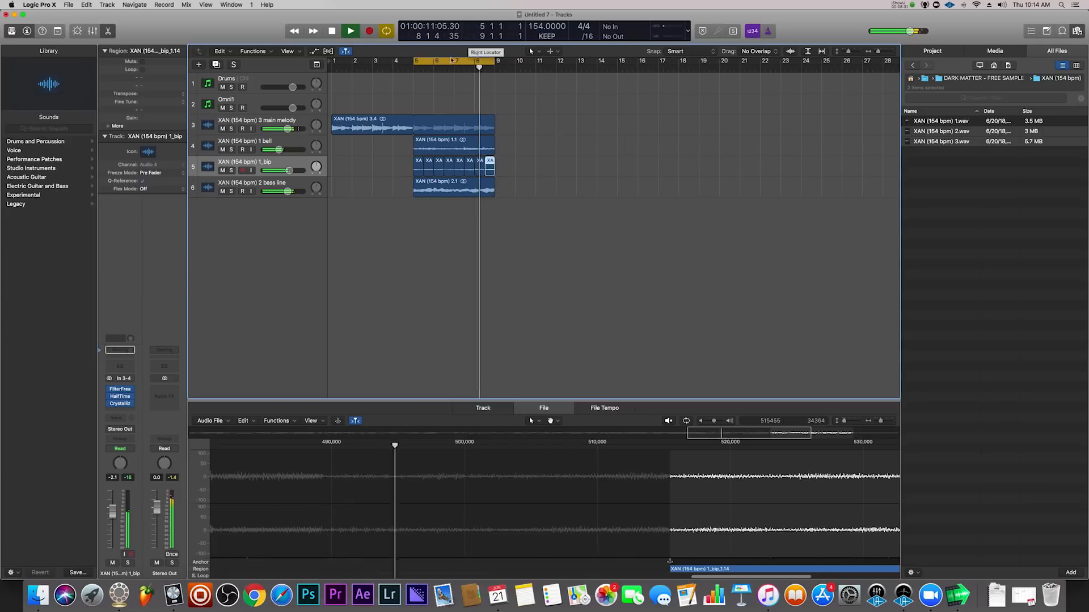
Stop playback, move the cycle range to bars 9–13, and extend the main melody's loop to bar 13.
{"action": "left_click_drag", "start_coordinate": [516, 199], "coordinate": [421, 127]}
{"action": "left_click", "coordinate": [459, 219]}
{"action": "key", "text": "space"}
{"action": "left_click_drag", "start_coordinate": [445, 59], "coordinate": [529, 61]}
{"action": "left_click_drag", "start_coordinate": [493, 119], "coordinate": [571, 122]}
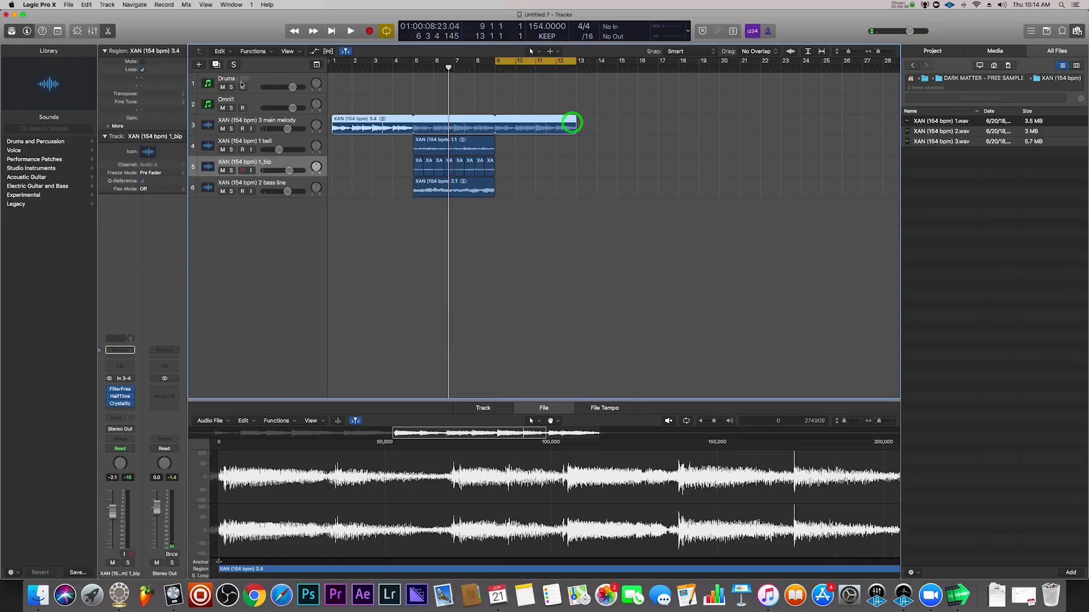
Move the Drums track below the bass line track, and open its Battery 4 instrument and the mixer.
{"action": "left_click", "coordinate": [267, 84]}
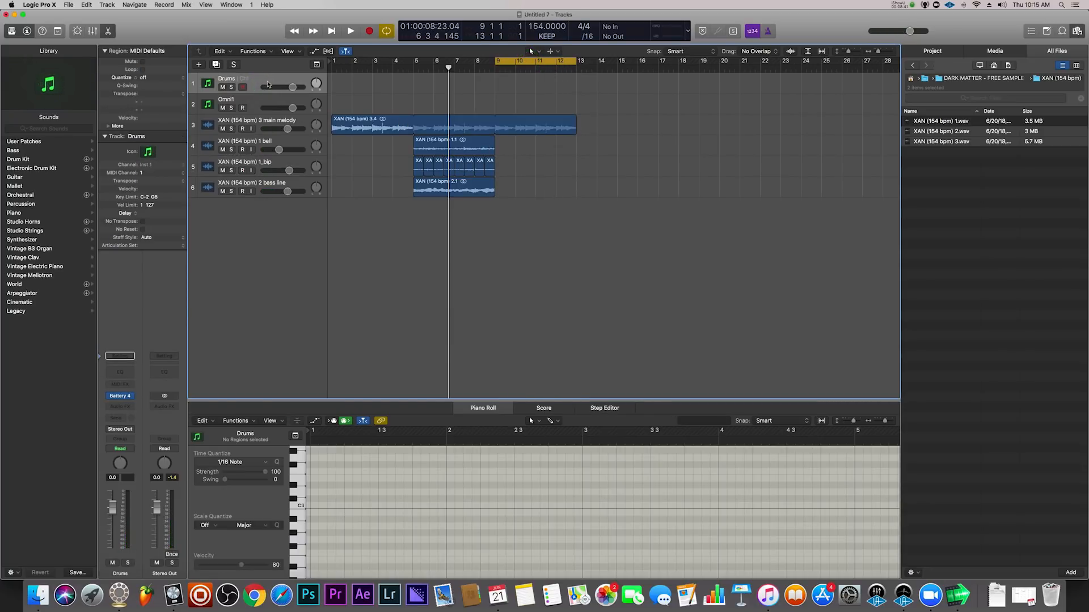
{"action": "left_click_drag", "start_coordinate": [268, 84], "coordinate": [264, 200]}
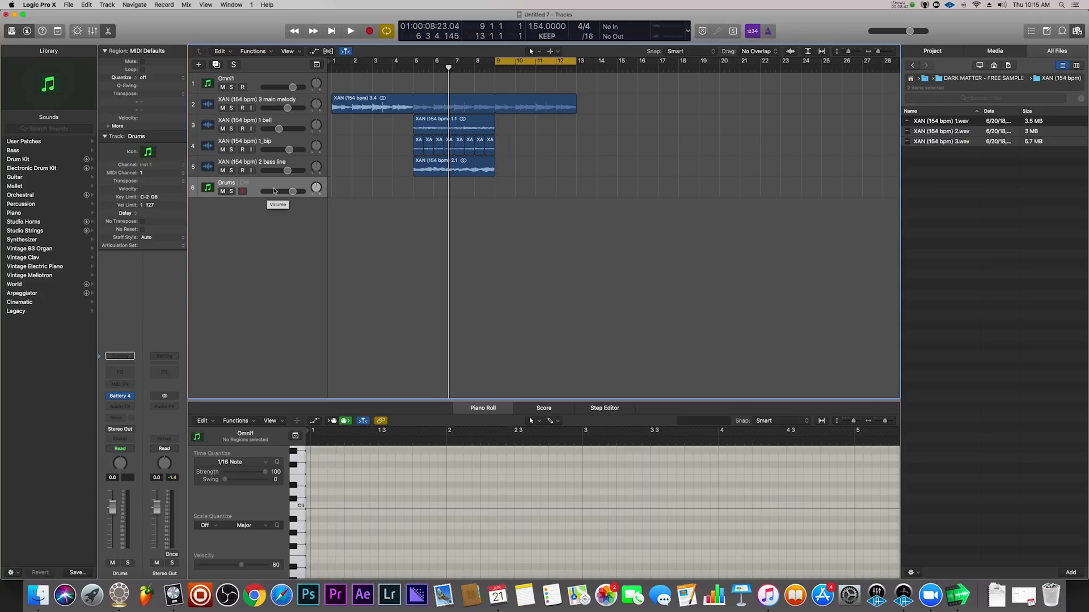
{"action": "left_click", "coordinate": [121, 397]}
{"action": "key", "text": "x"}
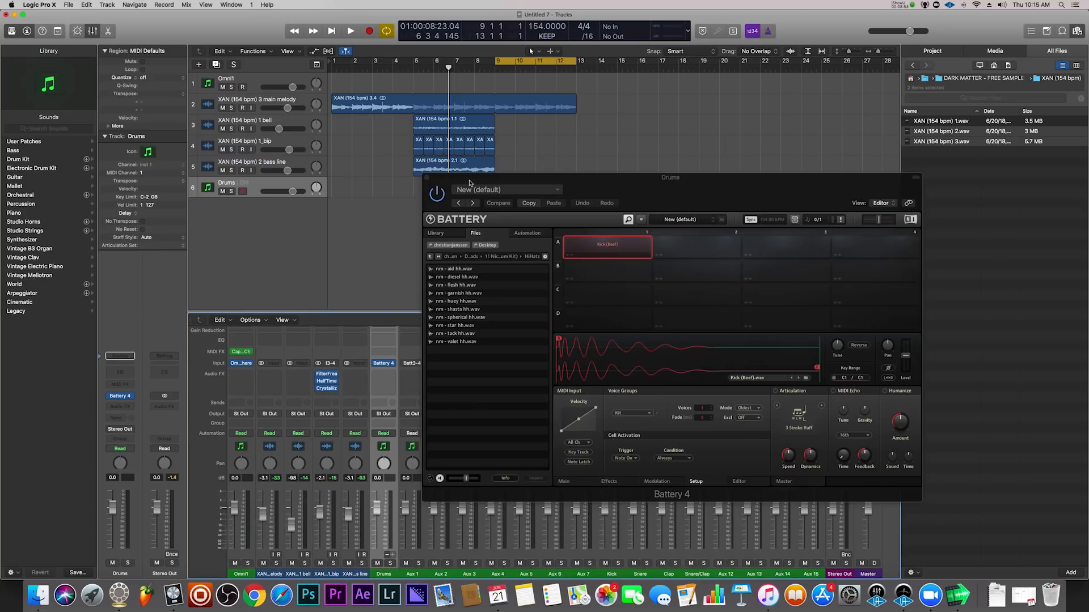
Look over the Drums track's Battery 4 instrument and its output channels in the mixer, and close the instrument window.
{"action": "mouse_move", "coordinate": [671, 193]}
{"action": "left_mouse_down"}
{"action": "mouse_move", "coordinate": [678, 49]}
{"action": "mouse_move", "coordinate": [654, 206]}
{"action": "left_mouse_up"}
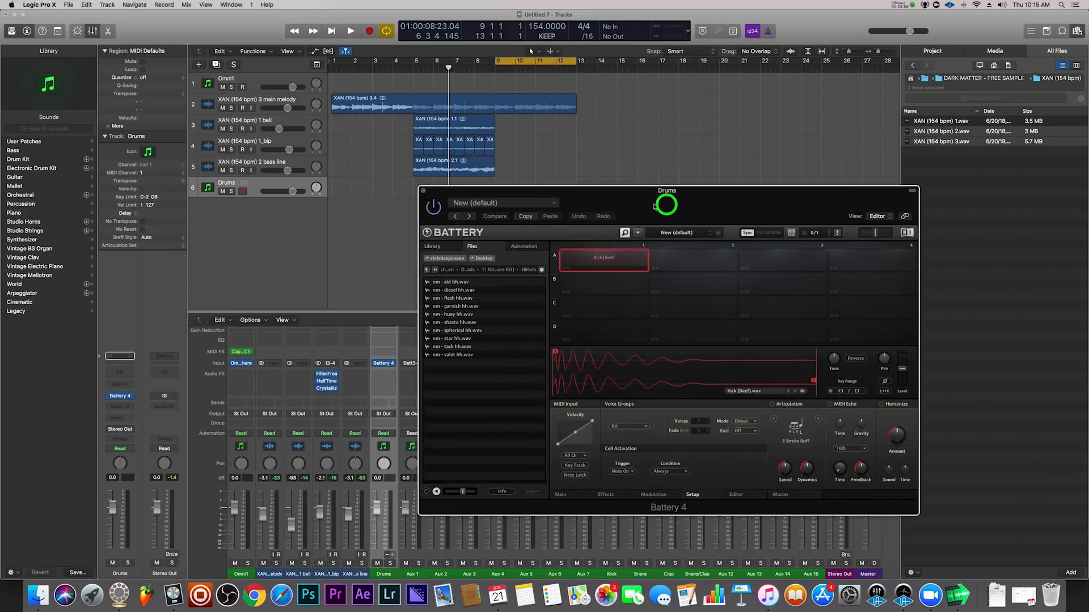
{"action": "left_click", "coordinate": [423, 192]}
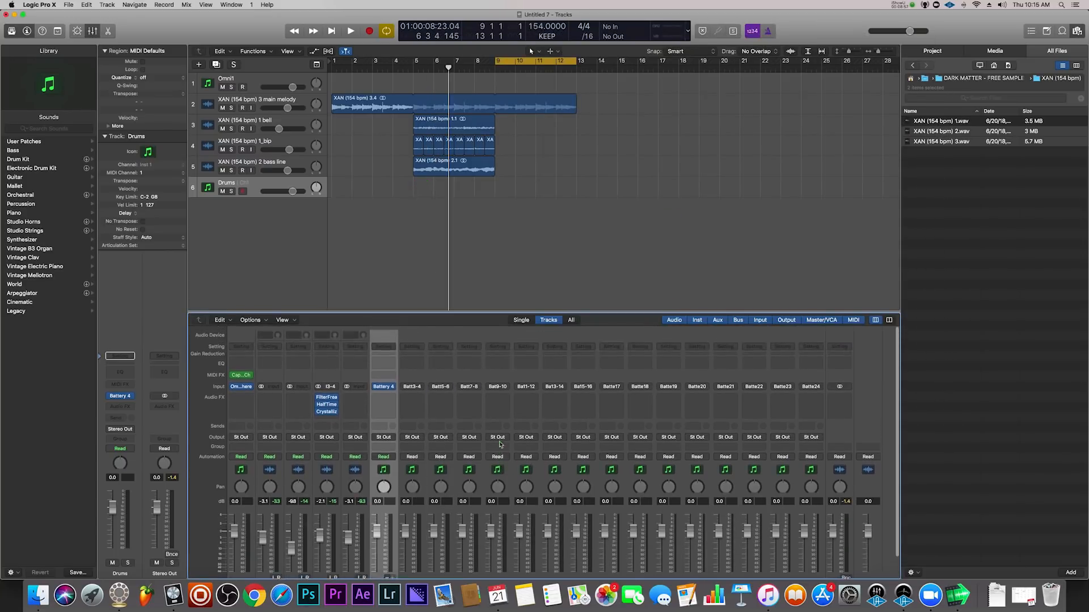
{"action": "scroll", "coordinate": [501, 444], "scroll_direction": "down", "scroll_amount": 3}
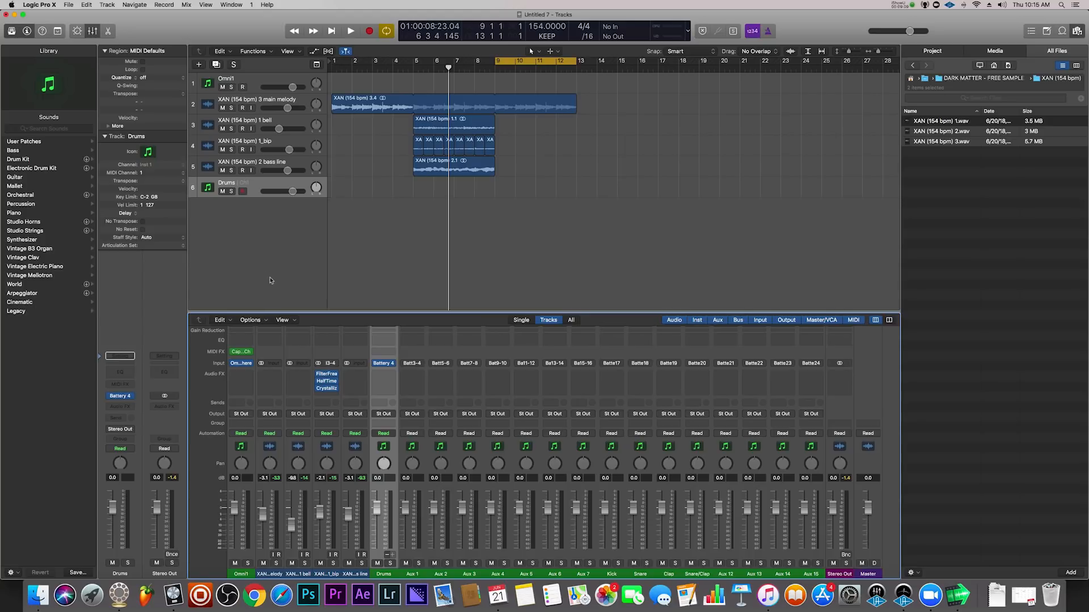
{"action": "left_click", "coordinate": [120, 397]}
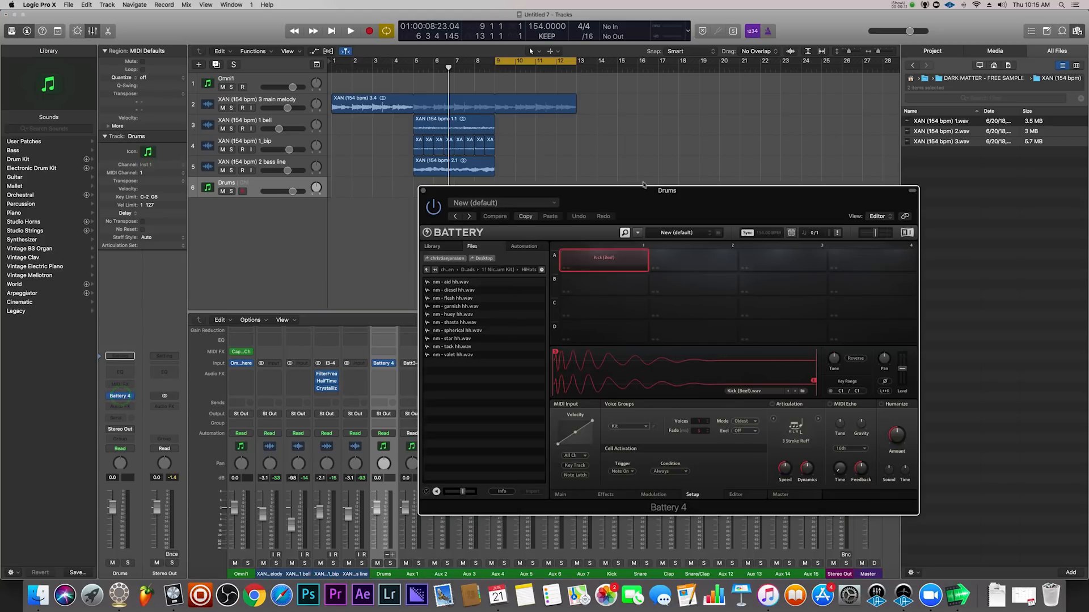
{"action": "left_click_drag", "start_coordinate": [630, 202], "coordinate": [587, 191]}
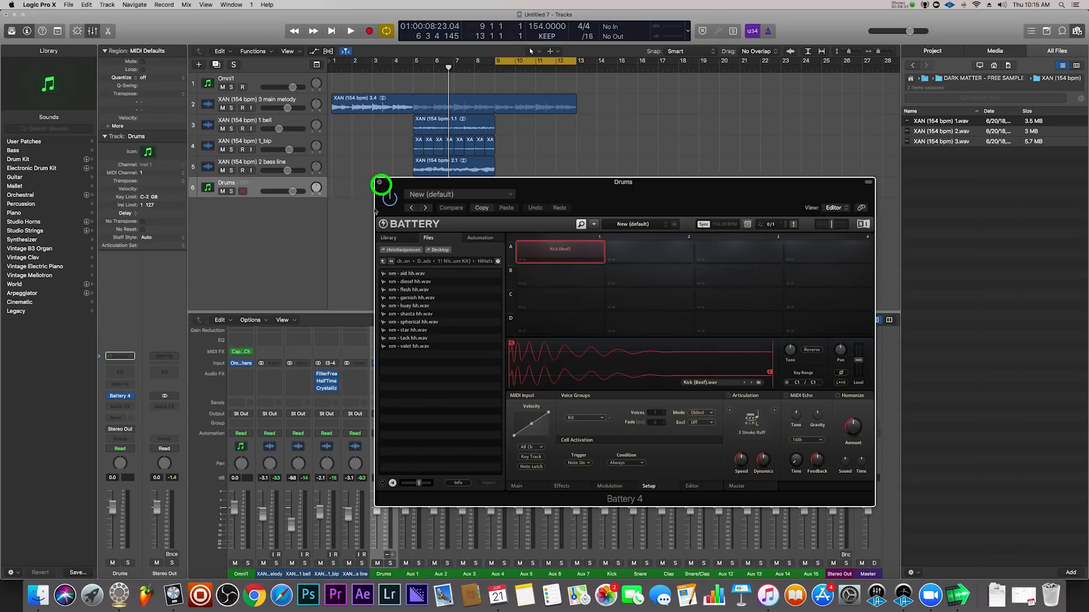
{"action": "left_click", "coordinate": [380, 182]}
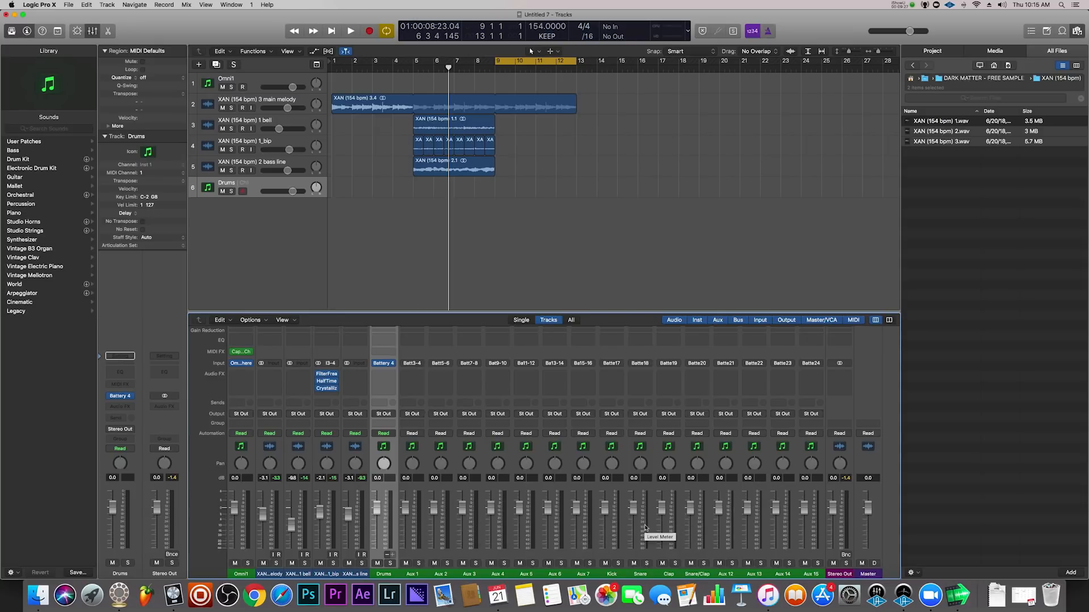
Examine the mixer channels assigned to the Kick, Snare, Clap and Snare/Clap outputs of Battery 4.
{"action": "left_click", "coordinate": [644, 524]}
{"action": "left_click", "coordinate": [671, 524]}
{"action": "left_click", "coordinate": [700, 526]}
{"action": "left_click", "coordinate": [616, 530]}
{"action": "left_click", "coordinate": [639, 530]}
{"action": "left_click", "coordinate": [670, 529]}
{"action": "left_click", "coordinate": [695, 532]}
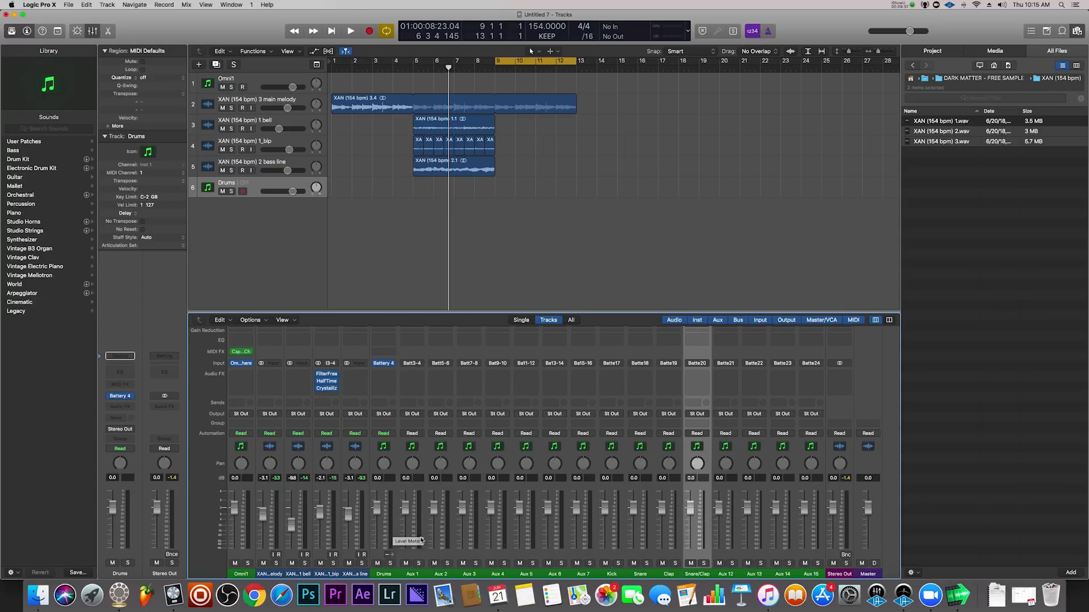
Examine Battery 4's unnamed output channels in the mixer, from Aux 1 through Aux 7.
{"action": "left_click", "coordinate": [421, 539]}
{"action": "left_click", "coordinate": [479, 537]}
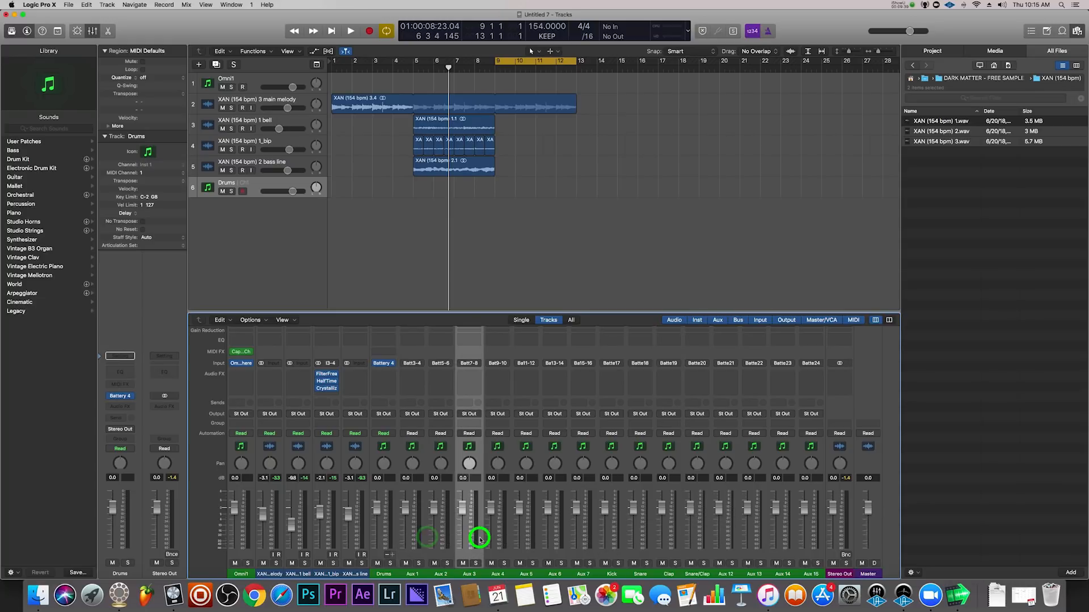
{"action": "left_click", "coordinate": [507, 536]}
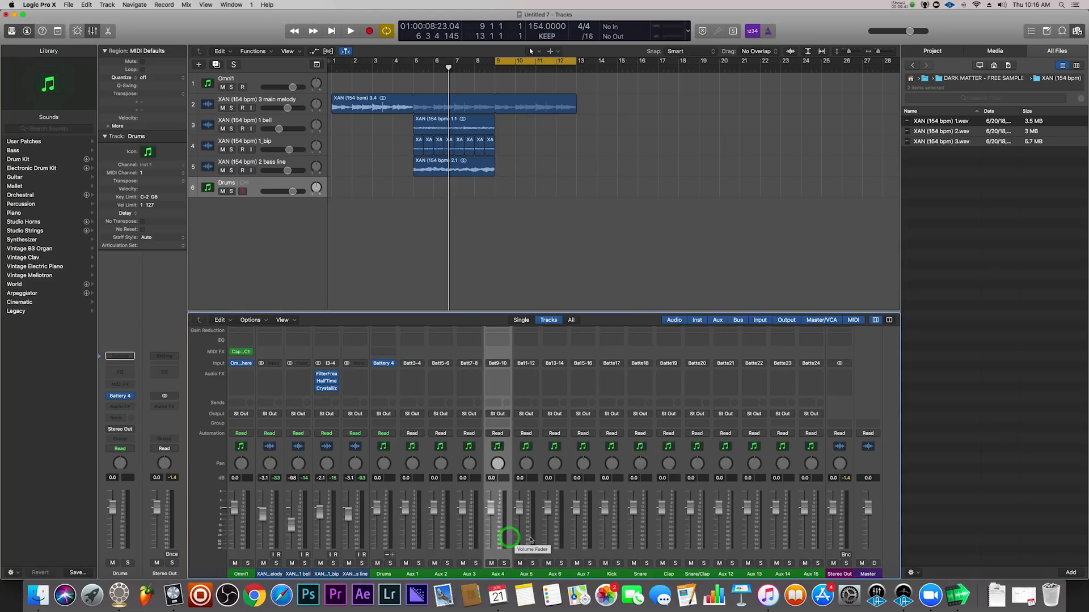
{"action": "left_click", "coordinate": [527, 537]}
{"action": "left_click", "coordinate": [559, 538]}
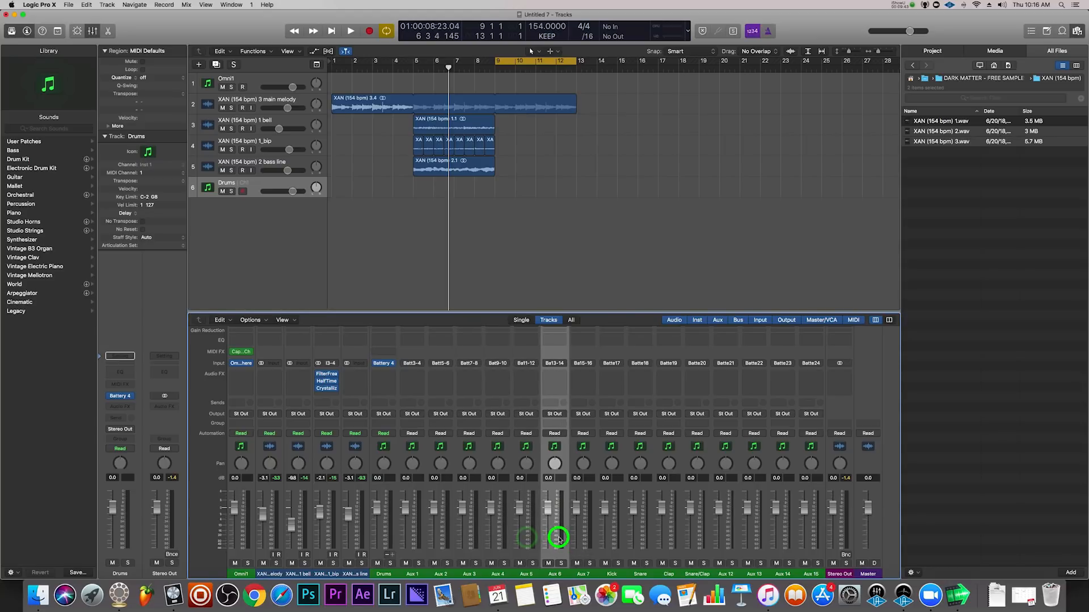
{"action": "left_click", "coordinate": [590, 538]}
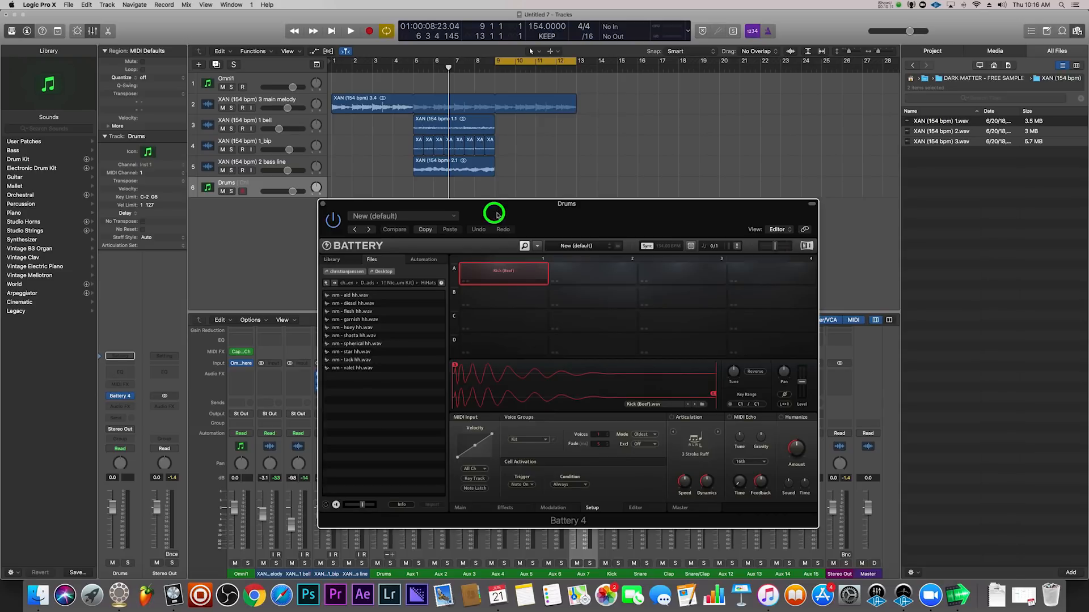
Split the main melody region at bar 9.
{"action": "left_click_drag", "start_coordinate": [496, 214], "coordinate": [470, 216]}
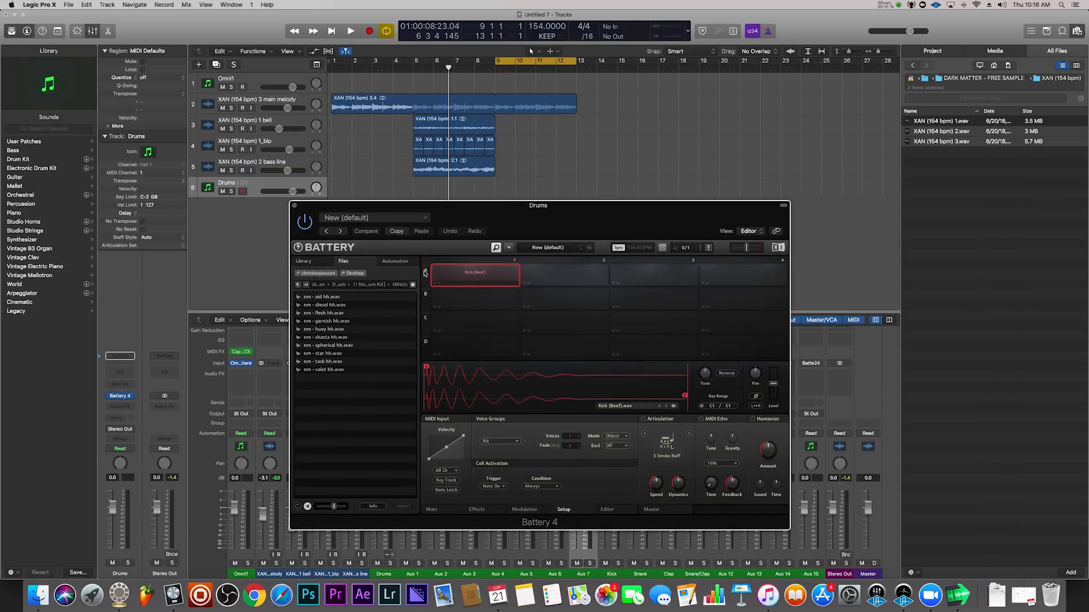
{"action": "left_click", "coordinate": [531, 137]}
{"action": "left_click_drag", "start_coordinate": [481, 67], "coordinate": [496, 69]}
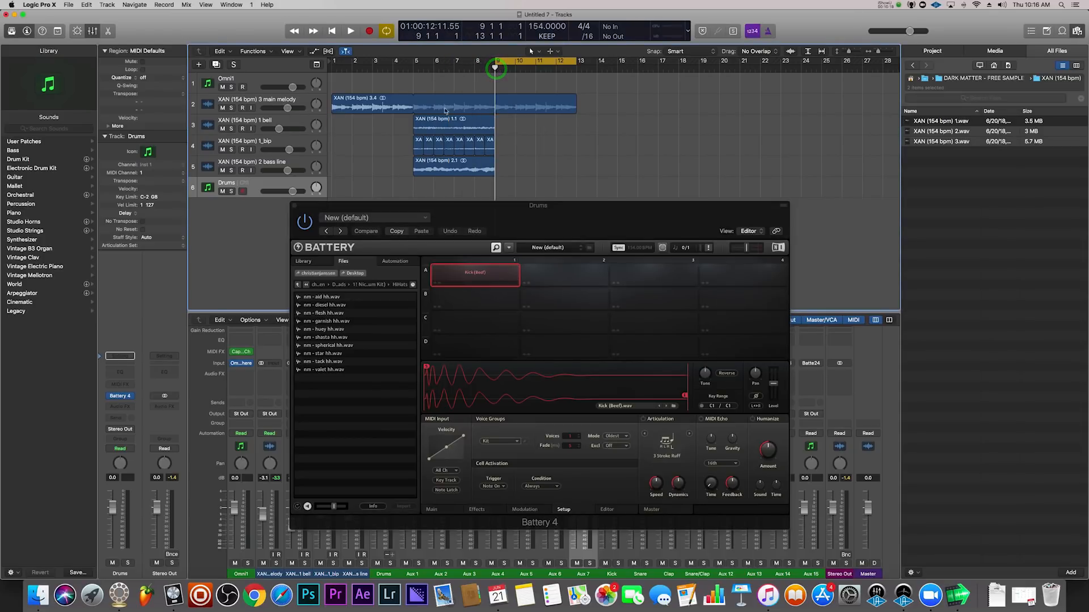
{"action": "left_click", "coordinate": [508, 107]}
{"action": "key", "text": "super+t"}
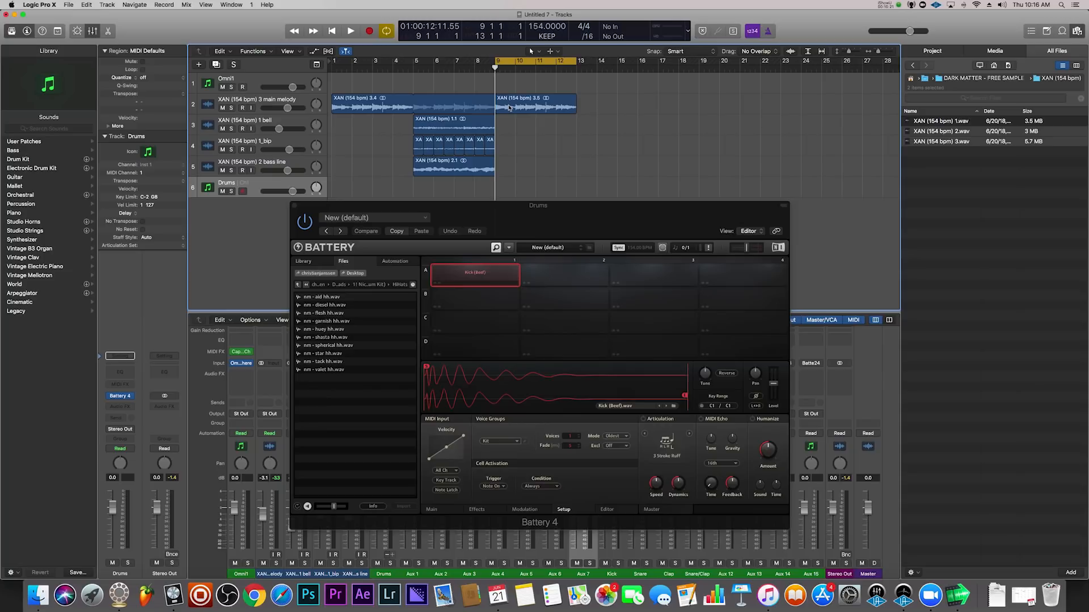
Bounce the main melody region at bars 9–13 in place to a new track with default settings, and delete the source region.
{"action": "left_click", "coordinate": [300, 100]}
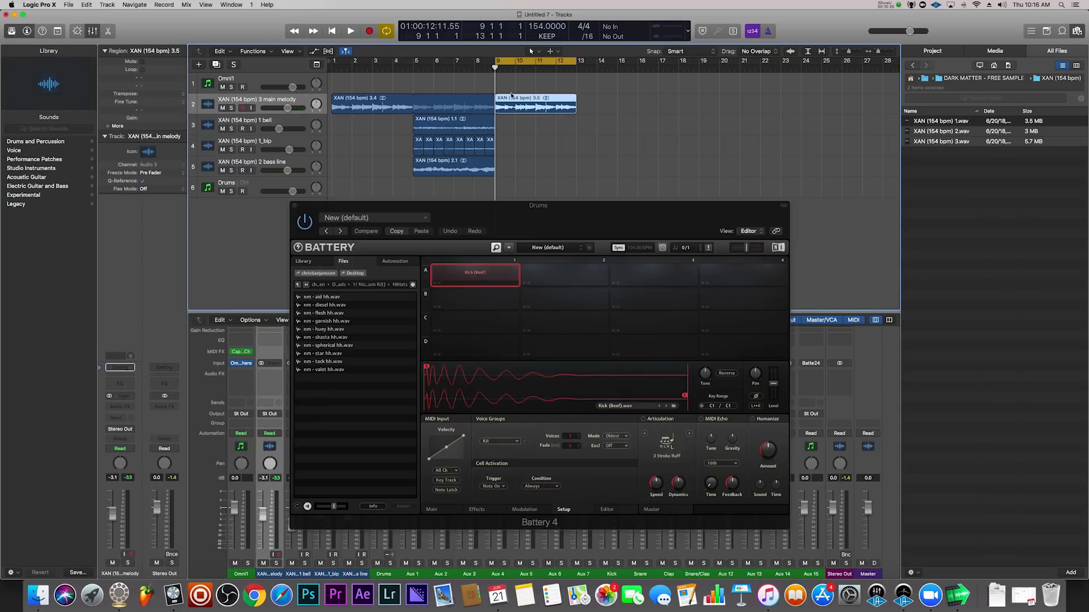
{"action": "right_click", "coordinate": [510, 107]}
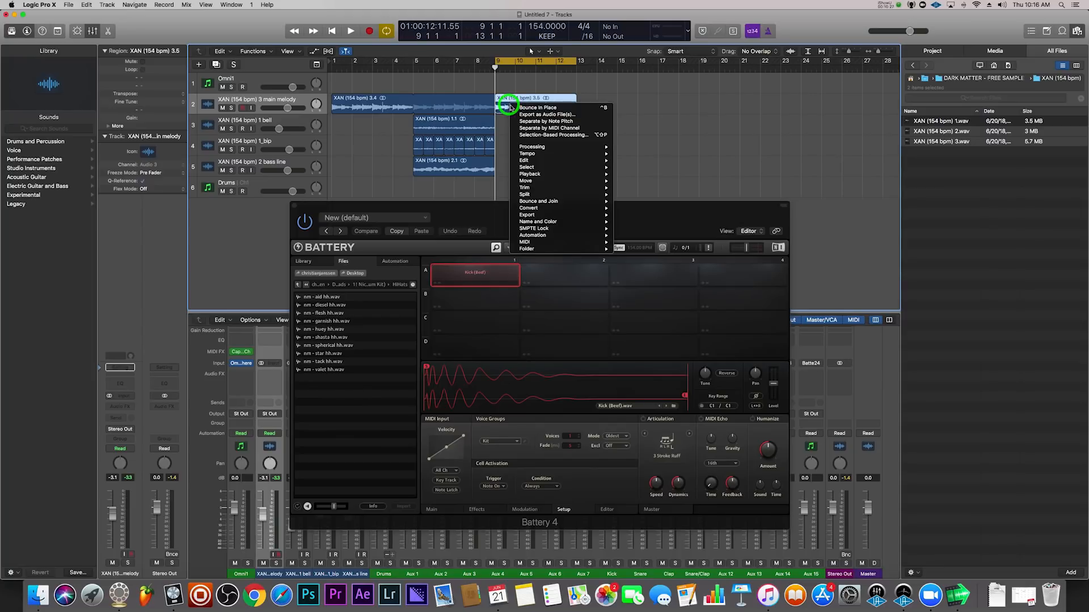
{"action": "left_click", "coordinate": [514, 110]}
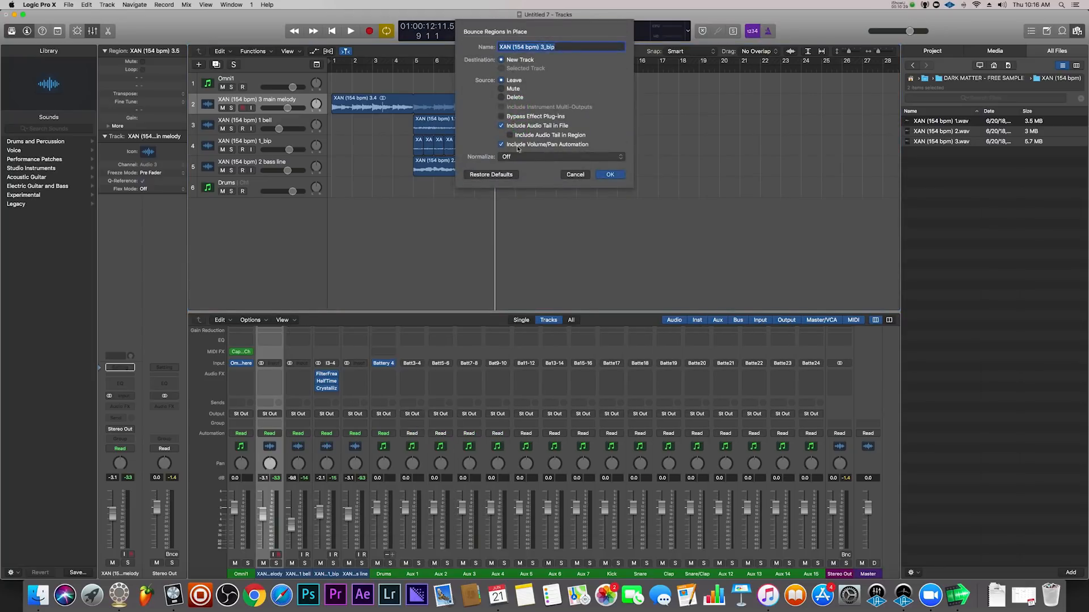
{"action": "left_click", "coordinate": [609, 175]}
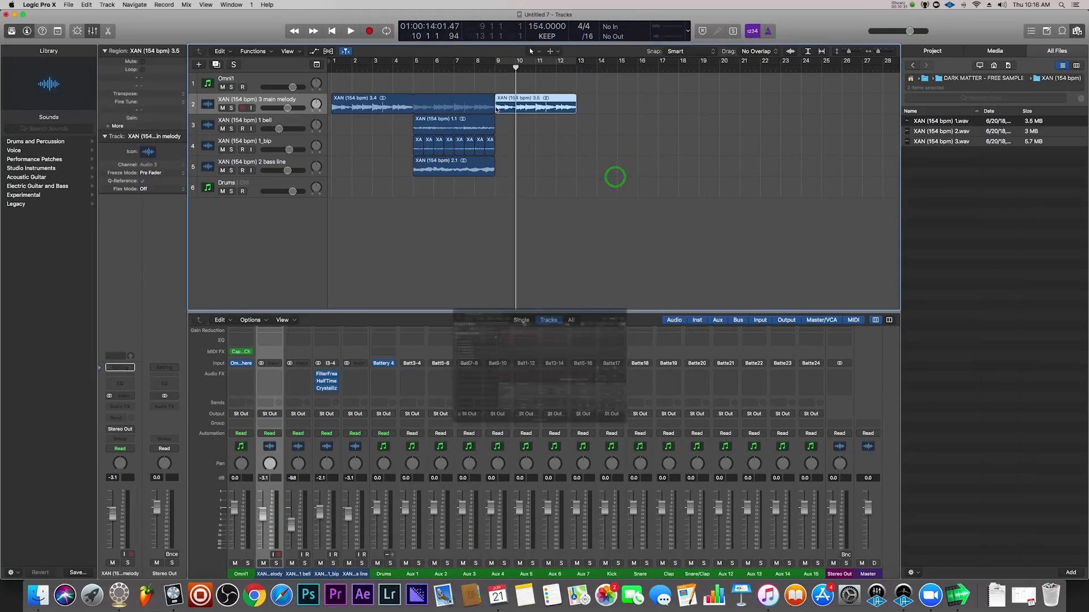
{"action": "left_click", "coordinate": [519, 106]}
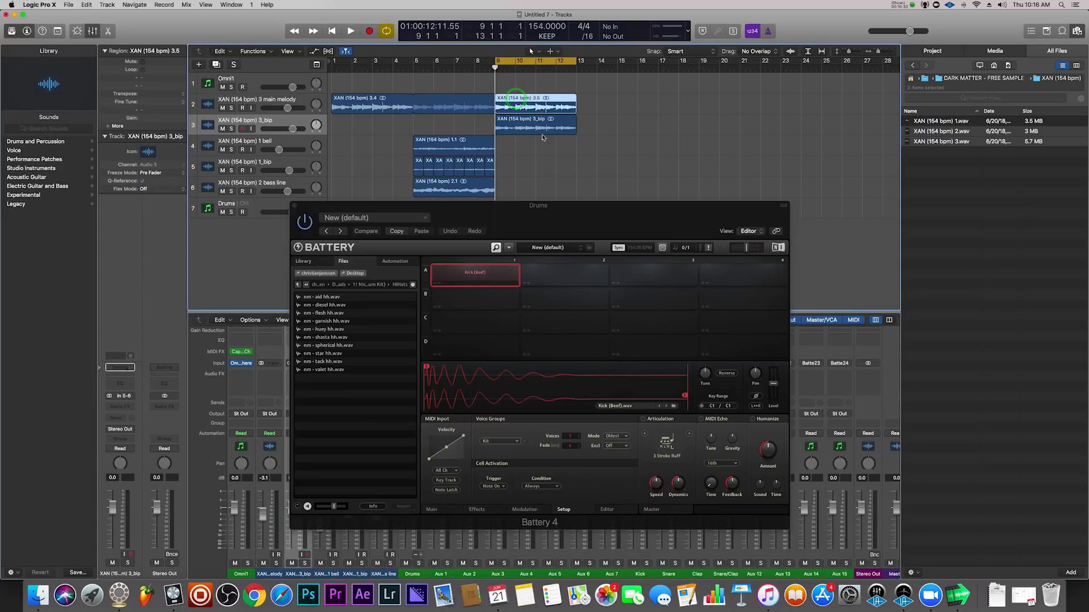
{"action": "key", "text": "Delete"}
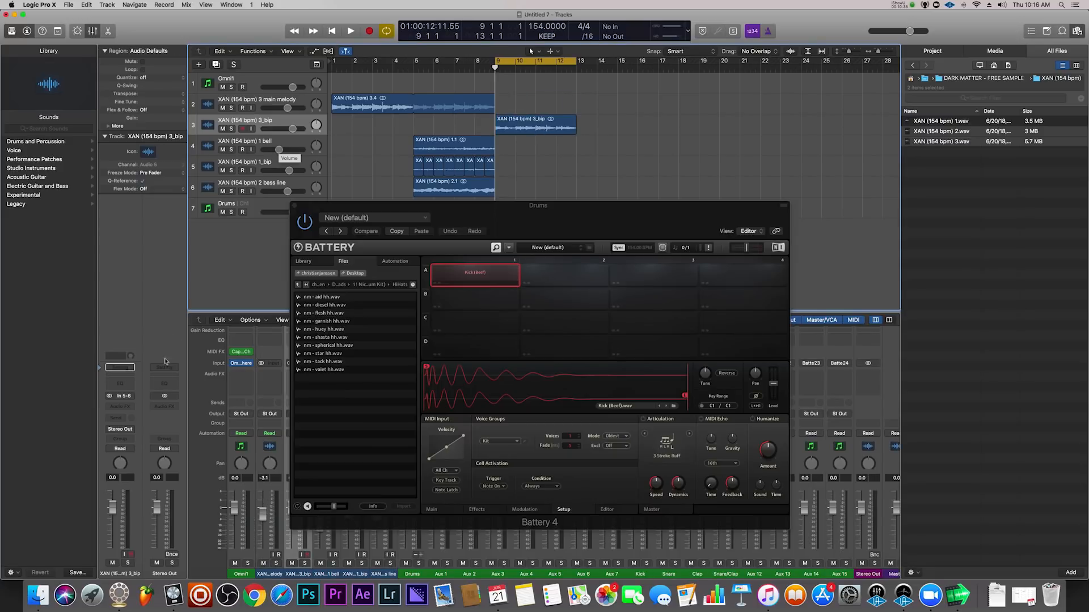
Insert the HalfTime effect on the bounced 3_bip track and play it back to audition the sound.
{"action": "left_click", "coordinate": [126, 406]}
{"action": "mouse_move", "coordinate": [146, 432]}
{"action": "left_click", "coordinate": [180, 430]}
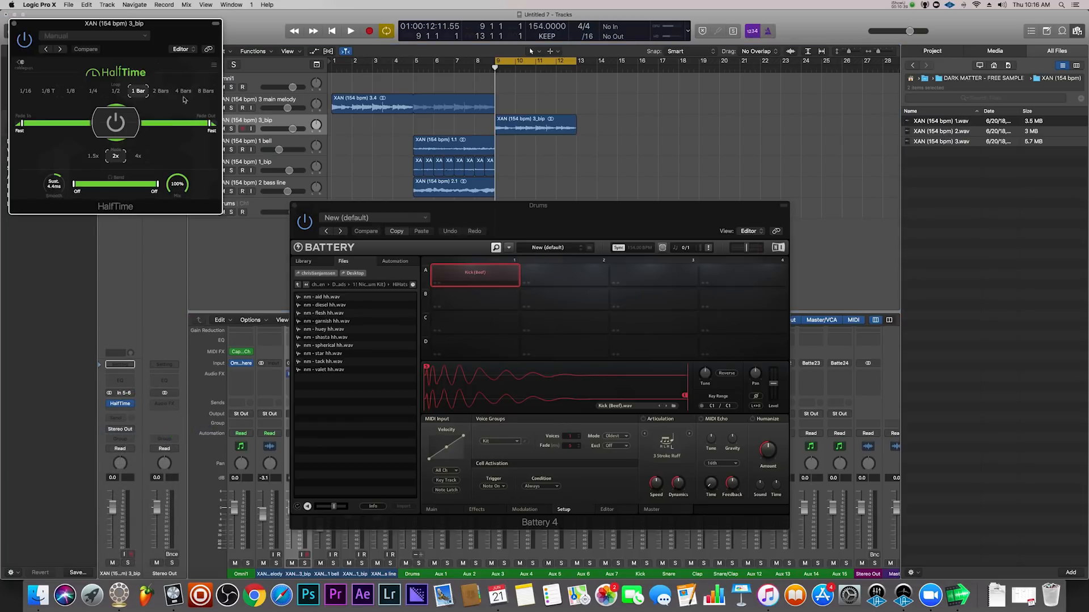
{"action": "key", "text": "space"}
{"action": "left_click_drag", "start_coordinate": [181, 34], "coordinate": [333, 265]}
{"action": "key", "text": "space"}
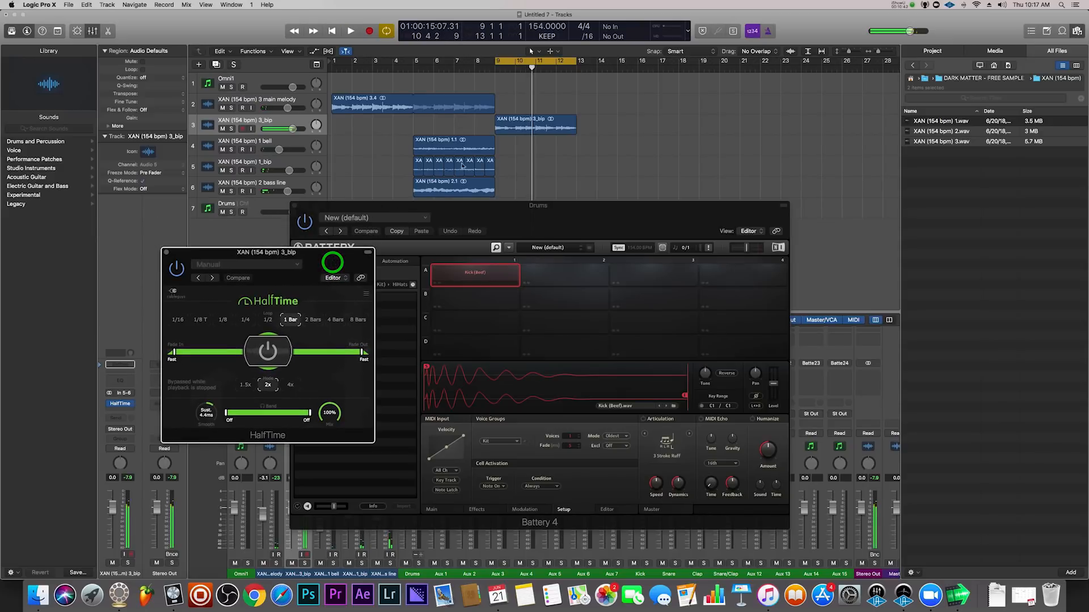
Move the 3_bip region to bar 1 and shift the melody, bell, 1_bip and bass line regions four bars later.
{"action": "left_click_drag", "start_coordinate": [536, 132], "coordinate": [342, 128]}
{"action": "left_click_drag", "start_coordinate": [443, 78], "coordinate": [444, 183]}
{"action": "left_click_drag", "start_coordinate": [416, 78], "coordinate": [491, 192]}
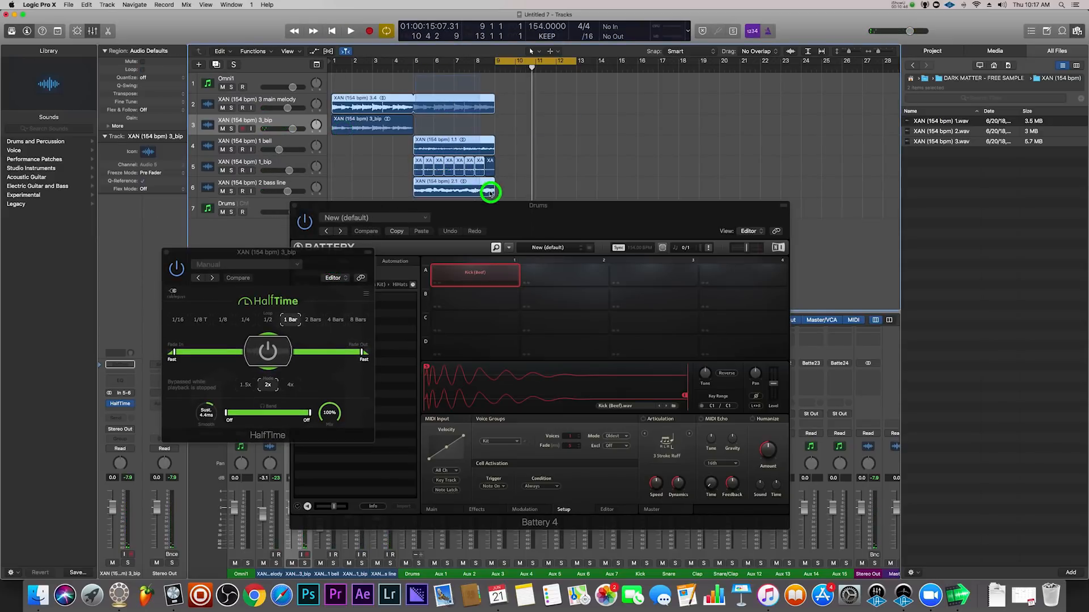
{"action": "left_click_drag", "start_coordinate": [418, 103], "coordinate": [475, 104]}
{"action": "left_click", "coordinate": [434, 78]}
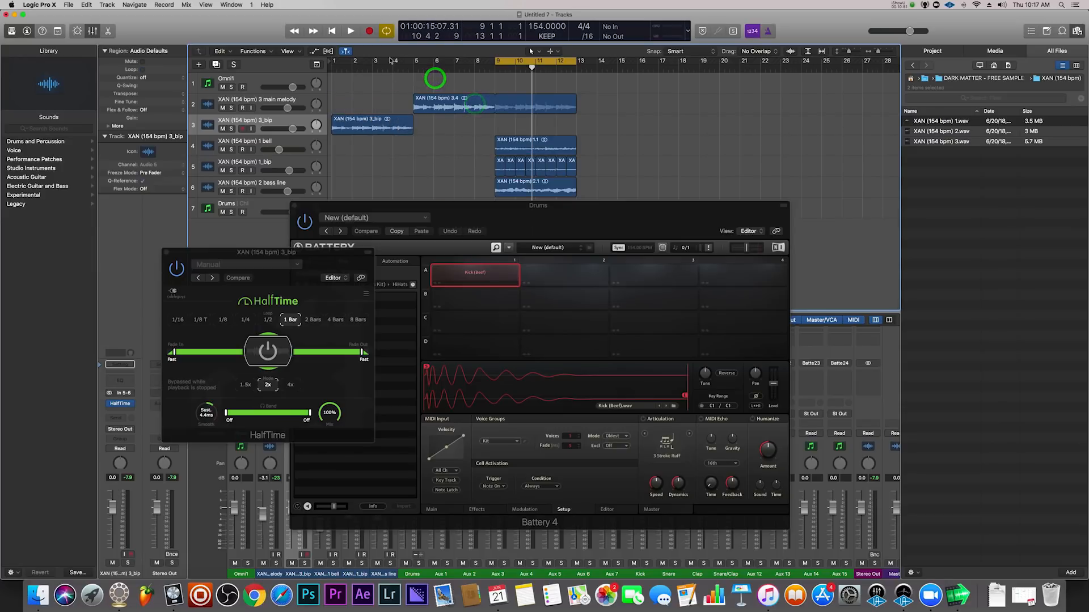
Play the rearranged regions briefly and set the cycle range to bars 1–5.
{"action": "left_click_drag", "start_coordinate": [391, 71], "coordinate": [265, 75]}
{"action": "key", "text": "space"}
{"action": "key", "text": "space"}
{"action": "left_click_drag", "start_coordinate": [503, 63], "coordinate": [297, 68]}
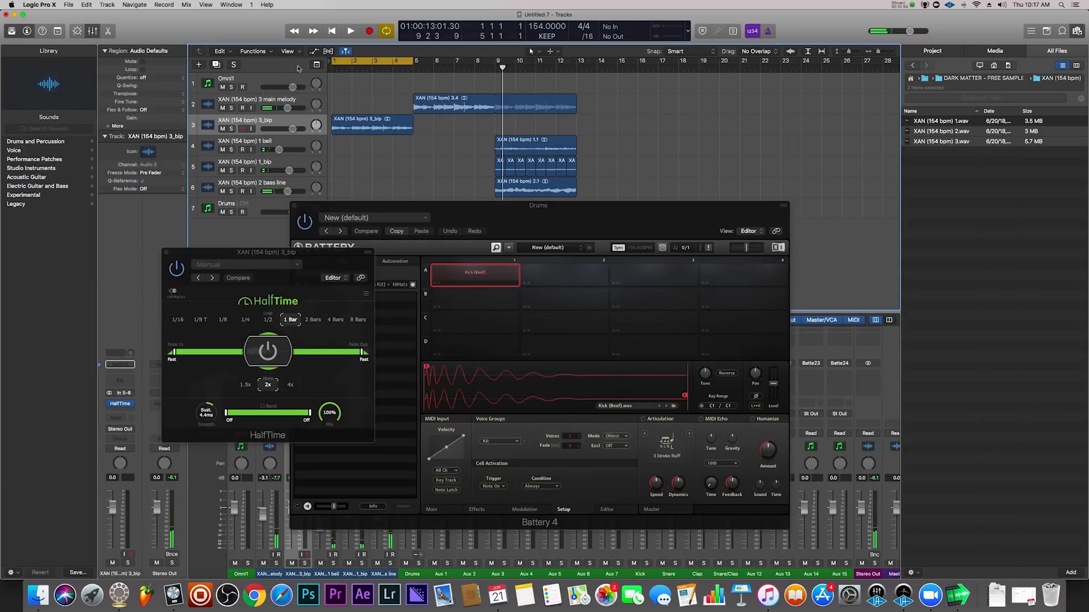
Show track automation and choose HalfTime's Mix parameter for the 3_bip track's automation lane.
{"action": "key", "text": "a"}
{"action": "left_click", "coordinate": [294, 207]}
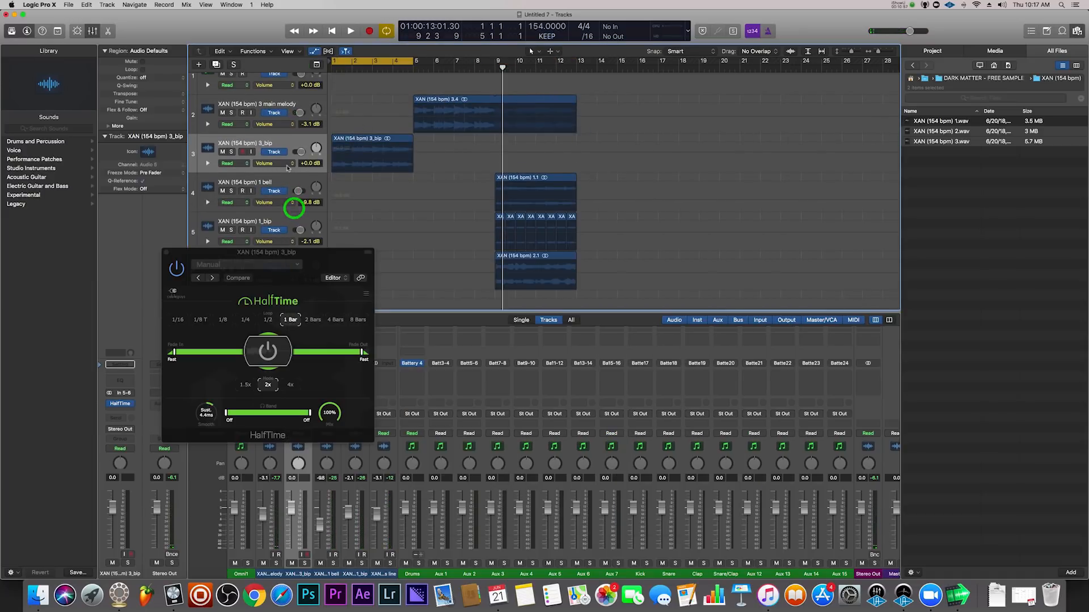
{"action": "left_click", "coordinate": [288, 164]}
{"action": "mouse_move", "coordinate": [323, 225]}
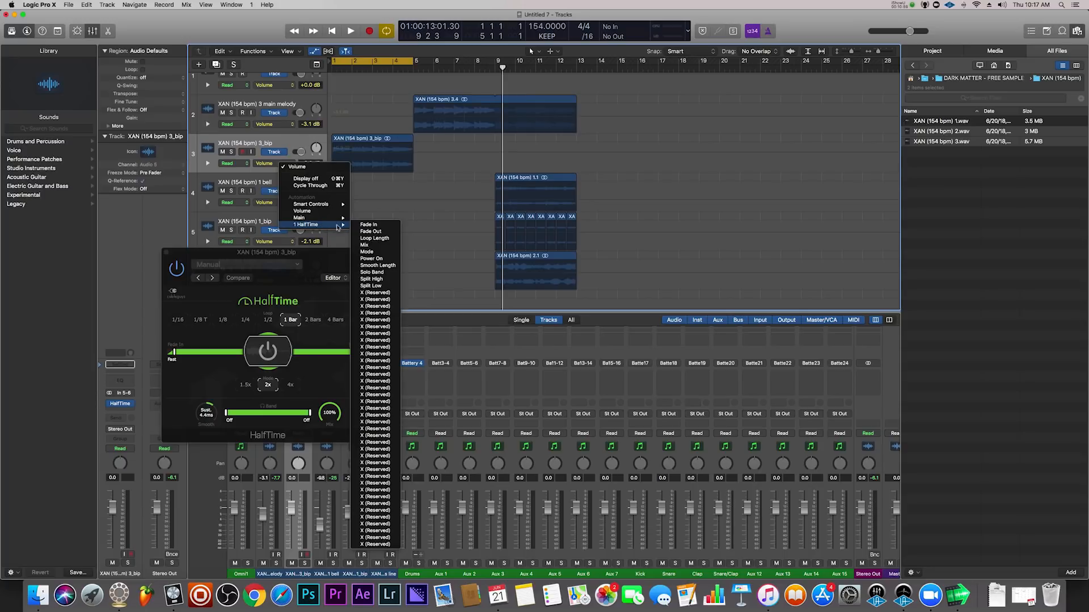
{"action": "left_click", "coordinate": [390, 247]}
{"action": "left_click", "coordinate": [366, 166]}
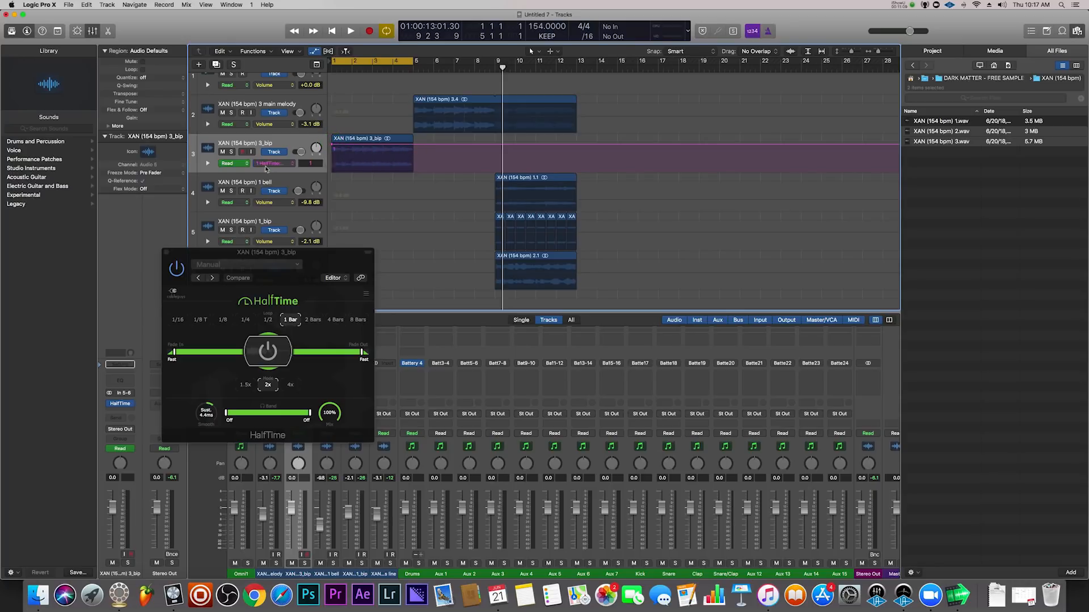
Automate the 3_bip track's HalfTime mix to fall from full at about bar 4 to 0 at bar 5.
{"action": "key", "text": "space"}
{"action": "key", "text": "space"}
{"action": "left_click", "coordinate": [394, 146]}
{"action": "left_click", "coordinate": [413, 146]}
{"action": "left_click_drag", "start_coordinate": [413, 147], "coordinate": [412, 179]}
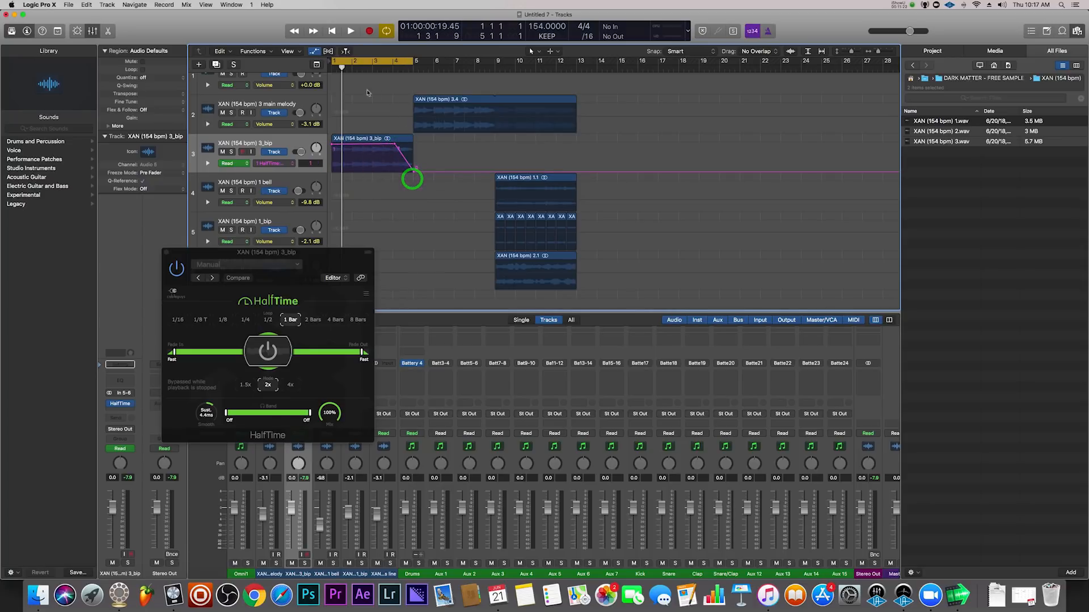
{"action": "left_click", "coordinate": [333, 131]}
{"action": "left_click_drag", "start_coordinate": [321, 68], "coordinate": [403, 81]}
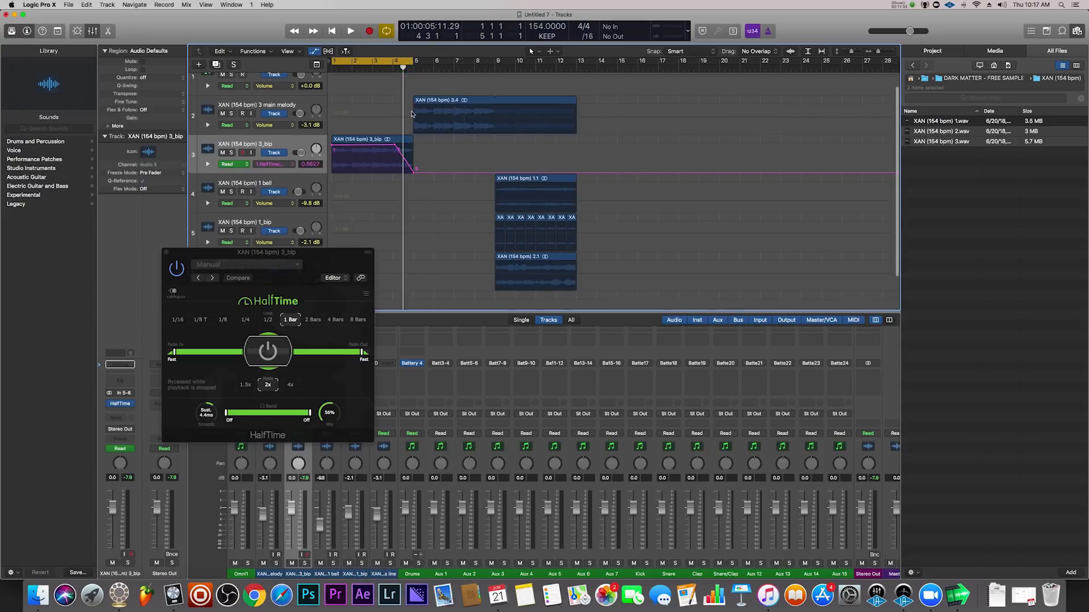
Adjust the cycle range over the arrangement and hide the track automation.
{"action": "scroll", "coordinate": [412, 114], "scroll_direction": "up", "scroll_amount": 2}
{"action": "left_click", "coordinate": [377, 63]}
{"action": "left_click_drag", "start_coordinate": [366, 60], "coordinate": [489, 61]}
{"action": "left_click", "coordinate": [382, 60]}
{"action": "left_click", "coordinate": [495, 110]}
{"action": "key", "text": "super+z"}
{"action": "key", "text": "a"}
Move the bell, 1_bip and bass line regions back to bar 5, keeping the main melody starting at bar 5.
{"action": "left_click", "coordinate": [467, 102]}
{"action": "left_click_drag", "start_coordinate": [628, 237], "coordinate": [489, 103]}
{"action": "left_click_drag", "start_coordinate": [482, 101], "coordinate": [565, 101]}
{"action": "left_click", "coordinate": [537, 127]}
{"action": "left_click_drag", "start_coordinate": [640, 210], "coordinate": [539, 104]}
{"action": "left_click_drag", "start_coordinate": [543, 103], "coordinate": [461, 103]}
{"action": "left_click_drag", "start_coordinate": [463, 124], "coordinate": [535, 166]}
{"action": "left_click", "coordinate": [621, 203]}
{"action": "left_click_drag", "start_coordinate": [653, 170], "coordinate": [572, 171]}
{"action": "left_click_drag", "start_coordinate": [586, 233], "coordinate": [445, 144]}
Set the cycle range to bars 1–9 and play the arrangement through the HalfTime intro.
{"action": "left_click_drag", "start_coordinate": [403, 60], "coordinate": [335, 61]}
{"action": "key", "text": "space"}
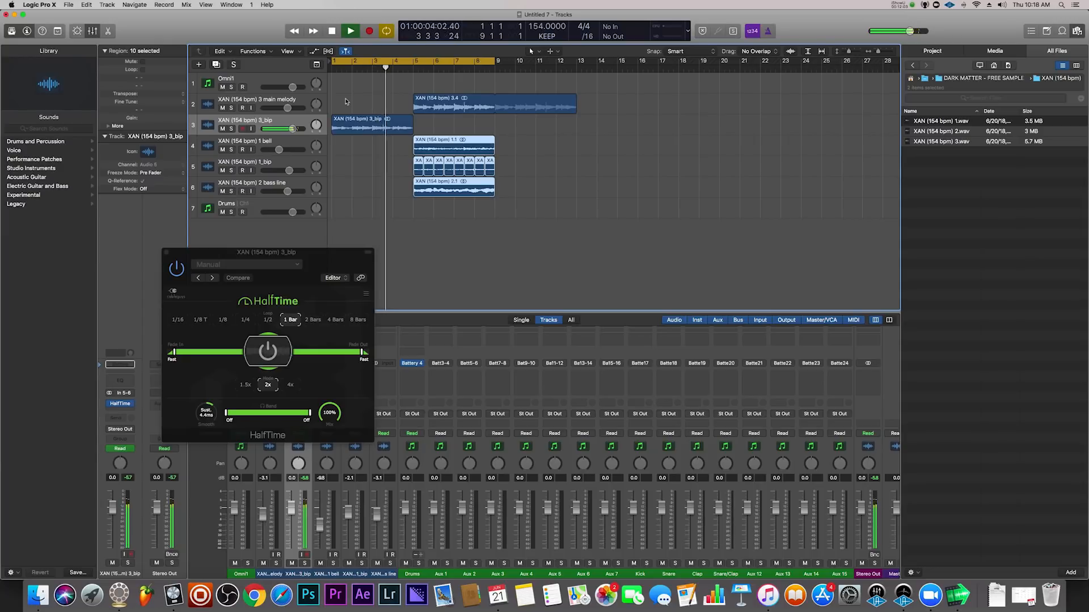
{"action": "right_click", "coordinate": [478, 79]}
Move the cycle range to bars 5–13 and shorten the looped main melody region to end at bar 9.
{"action": "left_click", "coordinate": [423, 62]}
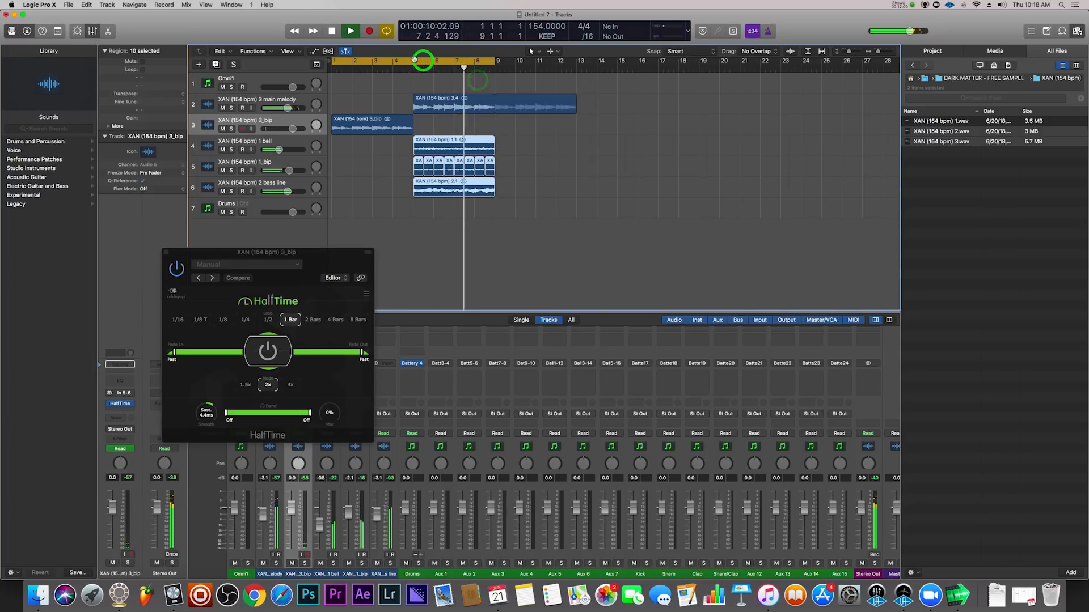
{"action": "left_click", "coordinate": [414, 61]}
{"action": "left_click_drag", "start_coordinate": [415, 60], "coordinate": [413, 219]}
{"action": "key", "text": "space"}
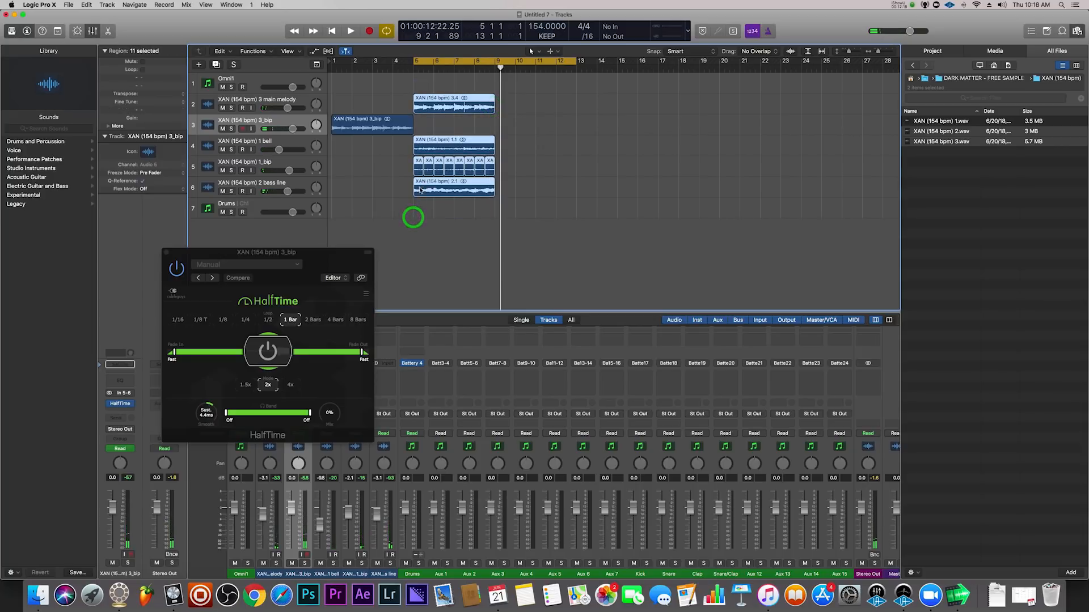
Copy the melody, bell, 1_bip and bass line regions from bars 5–9 to bar 9.
{"action": "left_click", "coordinate": [421, 183]}
{"action": "left_click", "coordinate": [457, 181]}
{"action": "left_click_drag", "start_coordinate": [489, 212], "coordinate": [420, 104]}
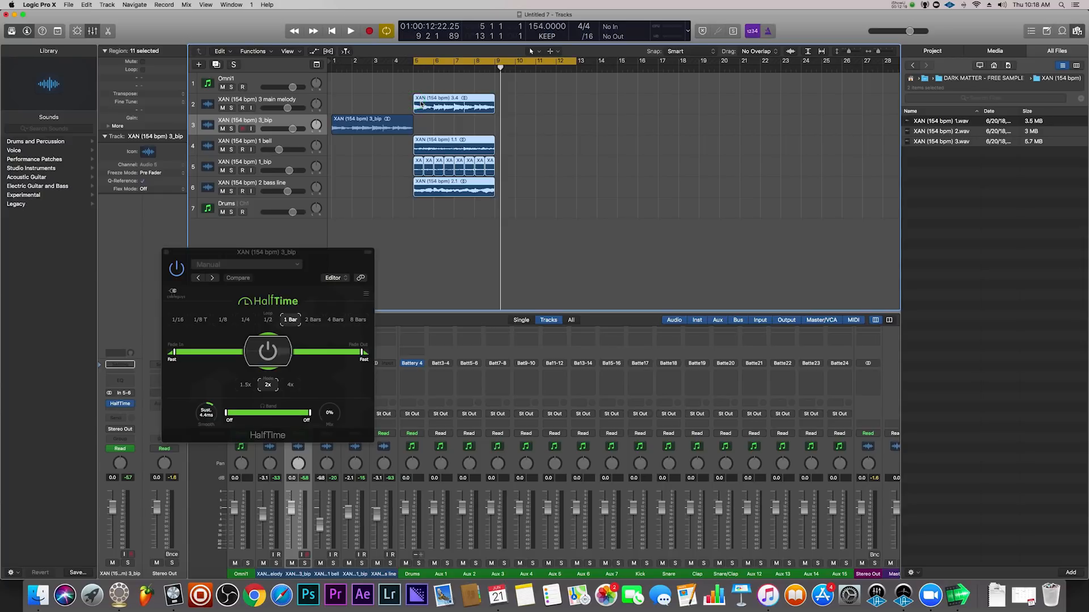
{"action": "left_click_drag", "start_coordinate": [505, 103], "coordinate": [506, 104]}
Play the arrangement and extend the copied main melody region's loop to bar 17.
{"action": "key", "text": "space"}
{"action": "left_click", "coordinate": [626, 94]}
{"action": "left_click_drag", "start_coordinate": [575, 99], "coordinate": [657, 102]}
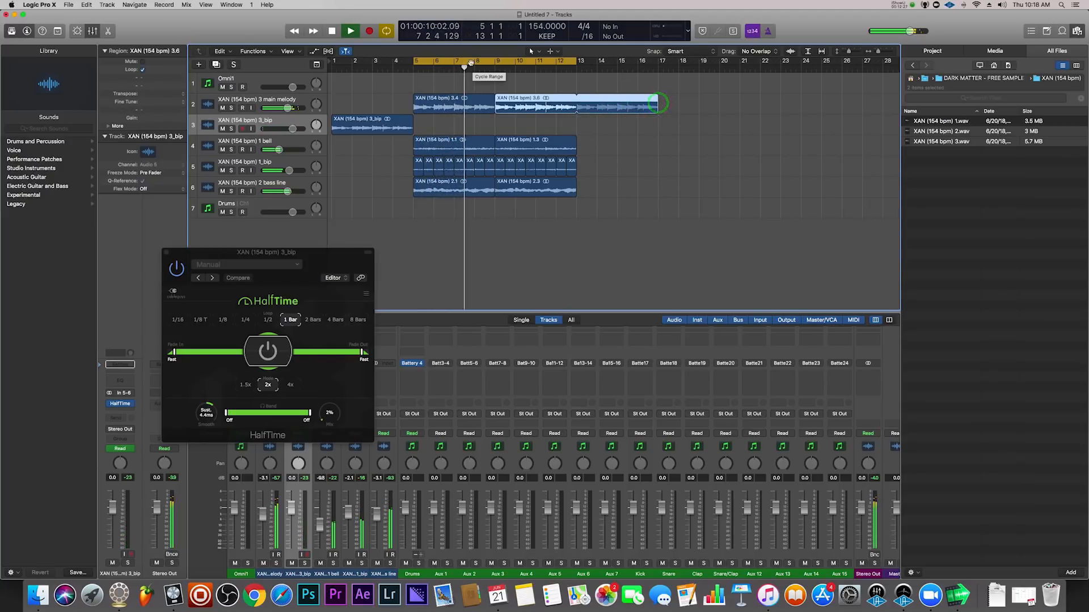
{"action": "scroll", "coordinate": [523, 62], "scroll_direction": "right", "scroll_amount": 1}
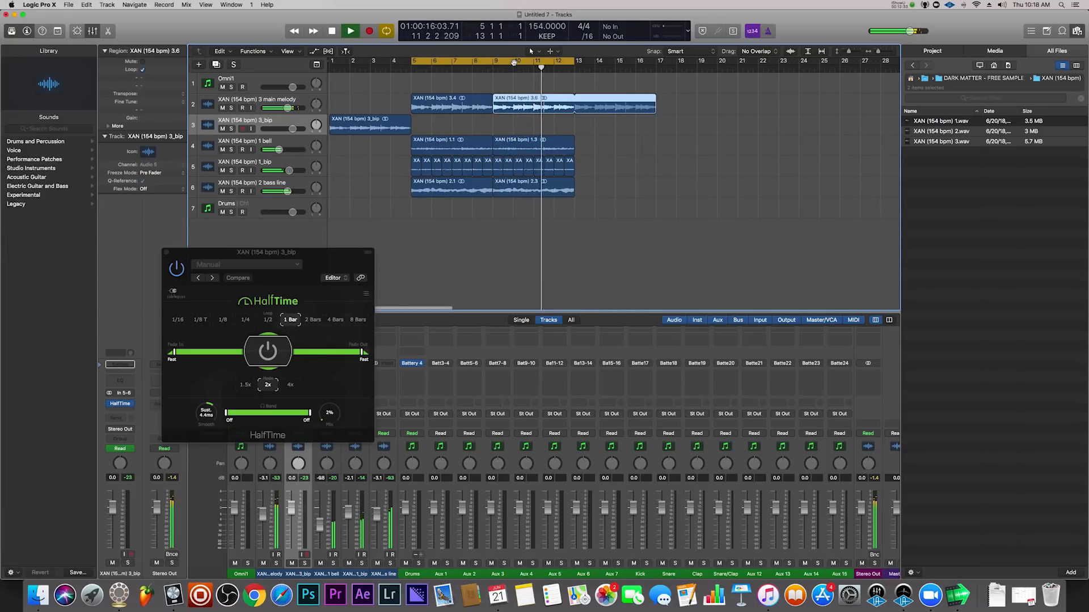
Move the cycle range to bars 13–17 during playback.
{"action": "left_click", "coordinate": [512, 63]}
{"action": "left_click", "coordinate": [541, 62]}
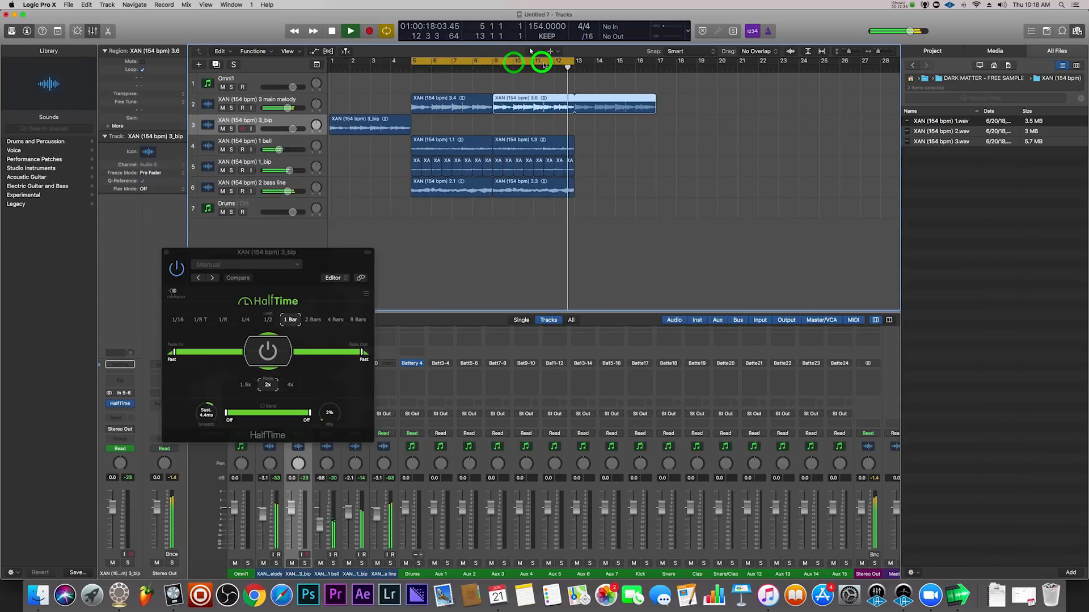
{"action": "left_click_drag", "start_coordinate": [578, 66], "coordinate": [647, 66]}
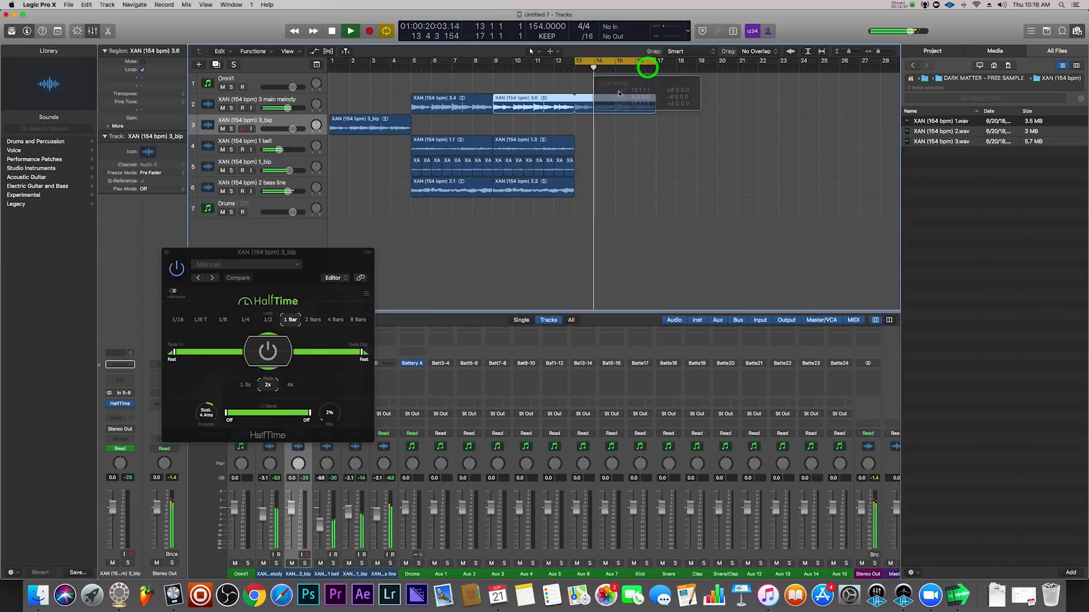
{"action": "left_click", "coordinate": [568, 78]}
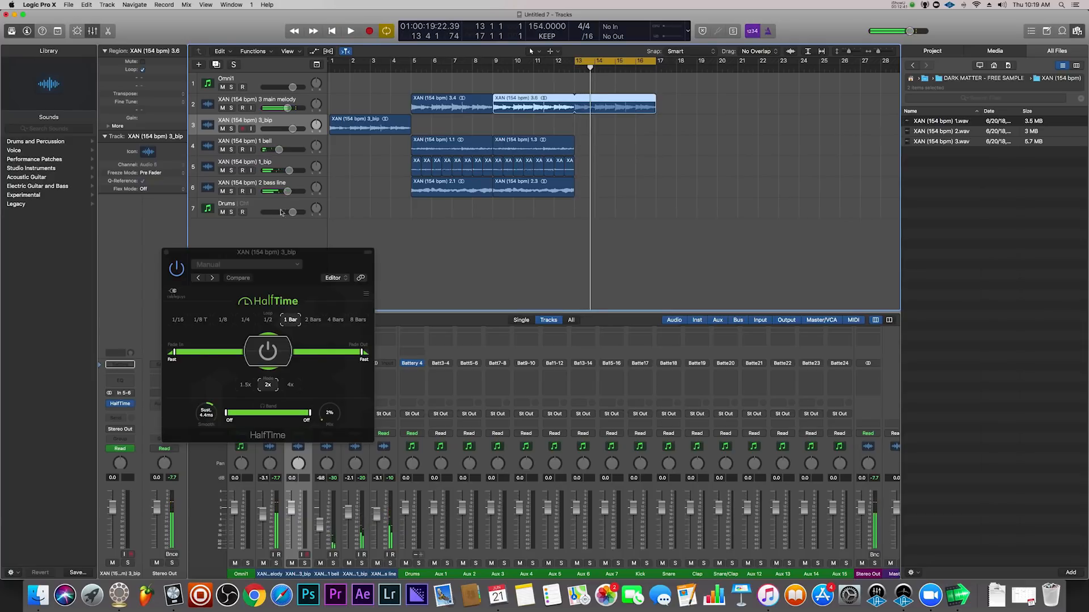
Close HalfTime, bring up the Drums track's Battery 4, and open the Kick folder of the That Pack Vol 1 kit.
{"action": "left_click", "coordinate": [271, 205]}
{"action": "left_click", "coordinate": [166, 253]}
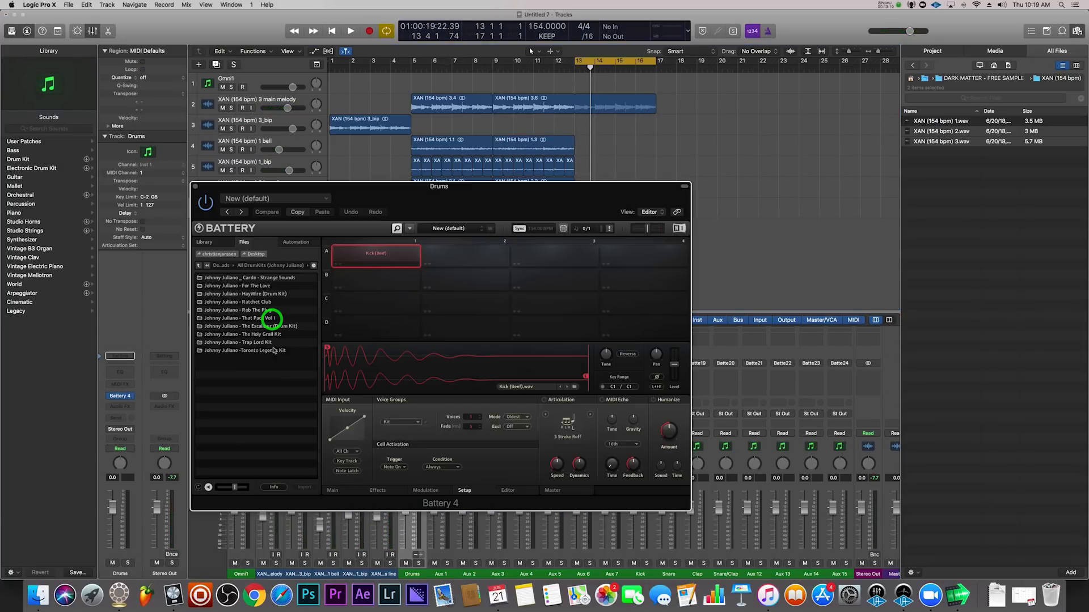
{"action": "left_click", "coordinate": [272, 319]}
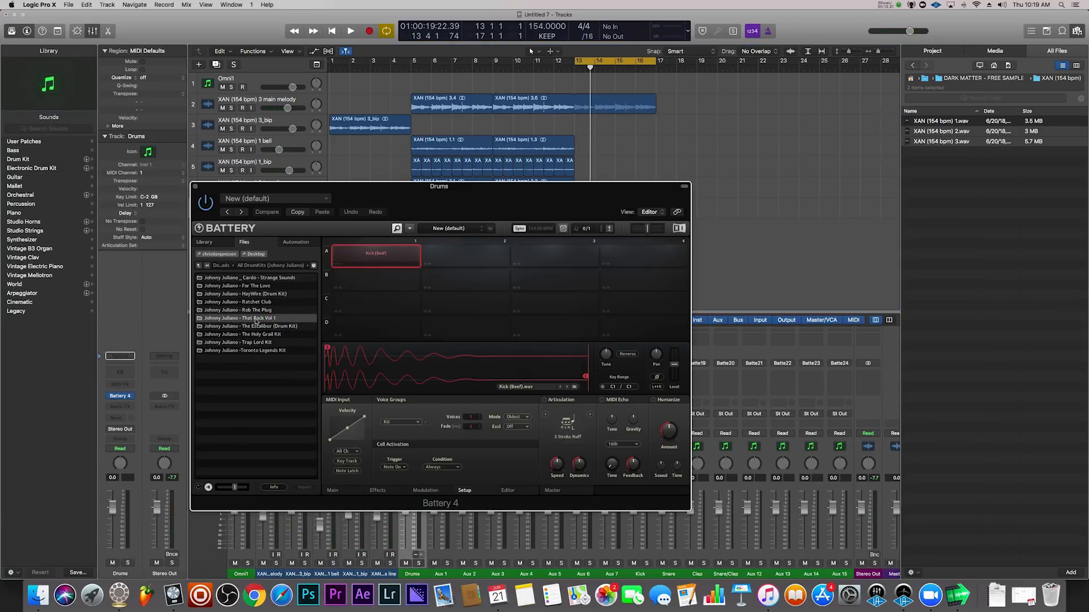
{"action": "double_click", "coordinate": [253, 319]}
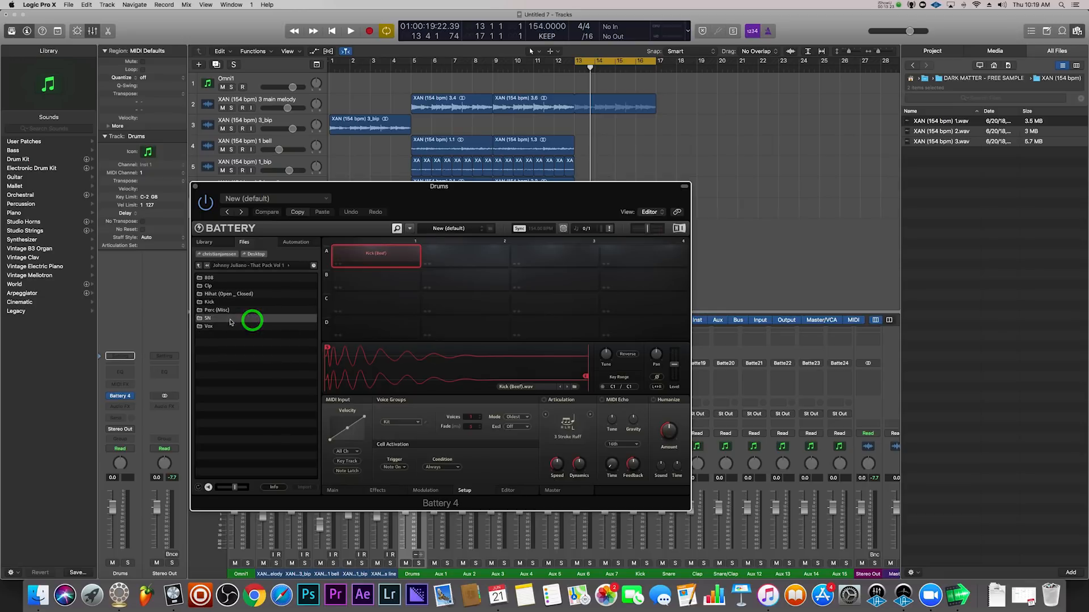
{"action": "double_click", "coordinate": [222, 306]}
Audition the That Pack kicks during playback, load Kick (ThatPack-1).wav into cell A1, and return to the kit's folder list.
{"action": "left_click", "coordinate": [235, 310]}
{"action": "left_click", "coordinate": [236, 302]}
{"action": "left_click", "coordinate": [236, 294]}
{"action": "left_click", "coordinate": [237, 286]}
{"action": "key", "text": "space"}
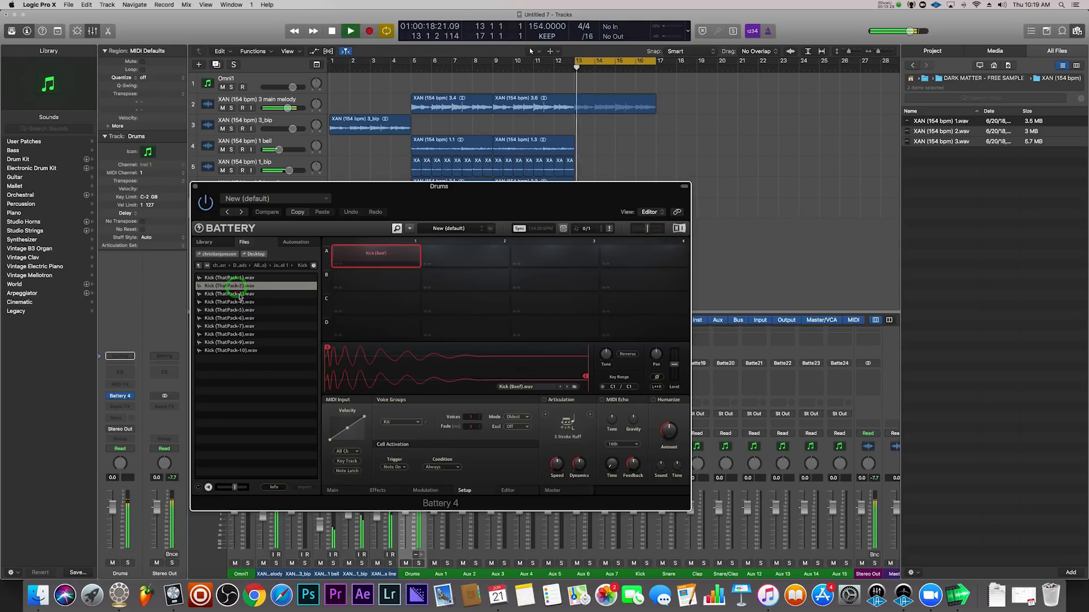
{"action": "left_click", "coordinate": [230, 278]}
{"action": "left_click", "coordinate": [237, 295]}
{"action": "left_click", "coordinate": [235, 280]}
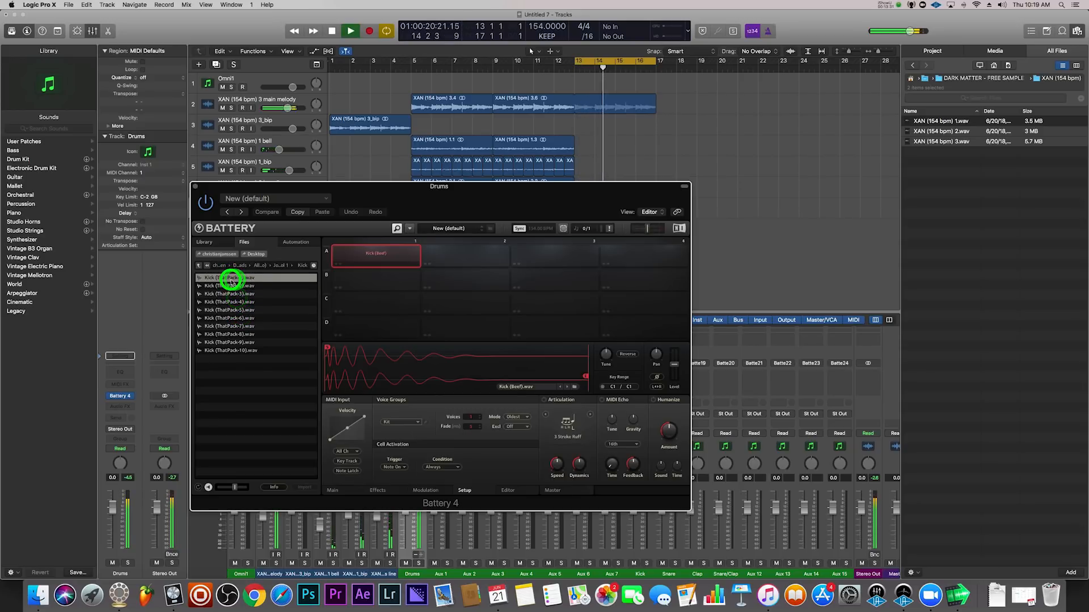
{"action": "left_click_drag", "start_coordinate": [228, 279], "coordinate": [377, 256]}
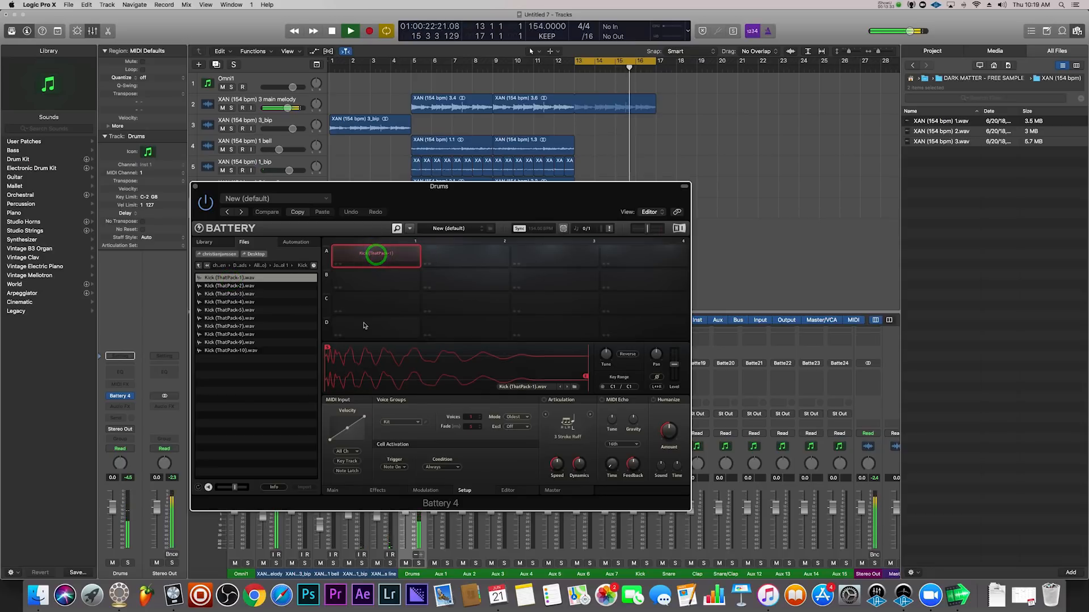
{"action": "left_click", "coordinate": [198, 266]}
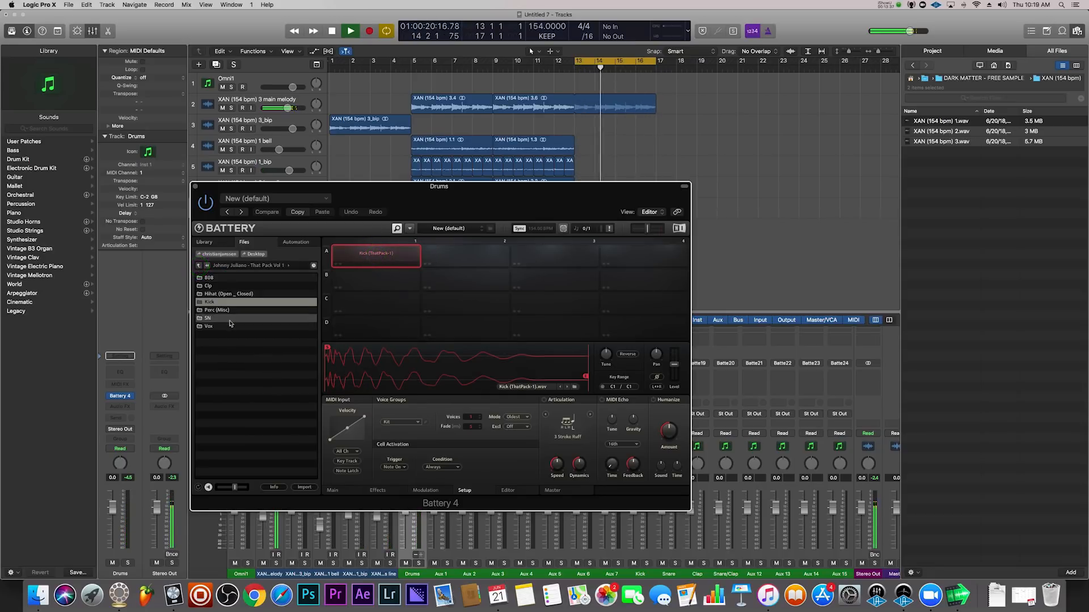
Open the kit's SN folder, audition its snares during playback, and load SN (ThatPack-4).wav into cell A2.
{"action": "double_click", "coordinate": [227, 318]}
{"action": "left_click", "coordinate": [237, 334]}
{"action": "left_click", "coordinate": [238, 369]}
{"action": "left_click", "coordinate": [238, 379]}
{"action": "left_click", "coordinate": [240, 285]}
{"action": "left_click", "coordinate": [242, 301]}
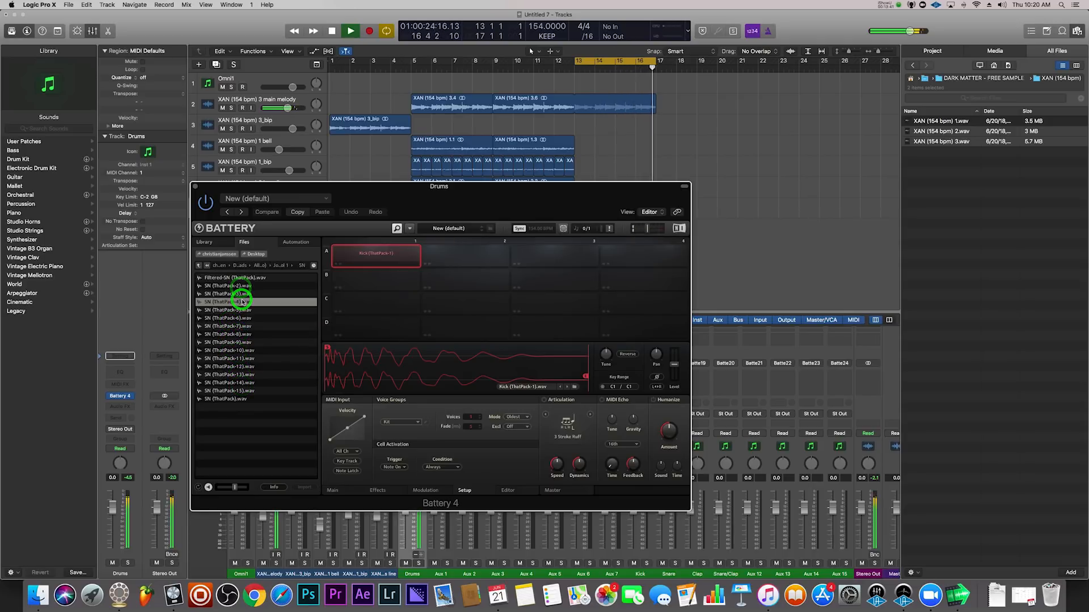
{"action": "left_click_drag", "start_coordinate": [240, 302], "coordinate": [448, 255]}
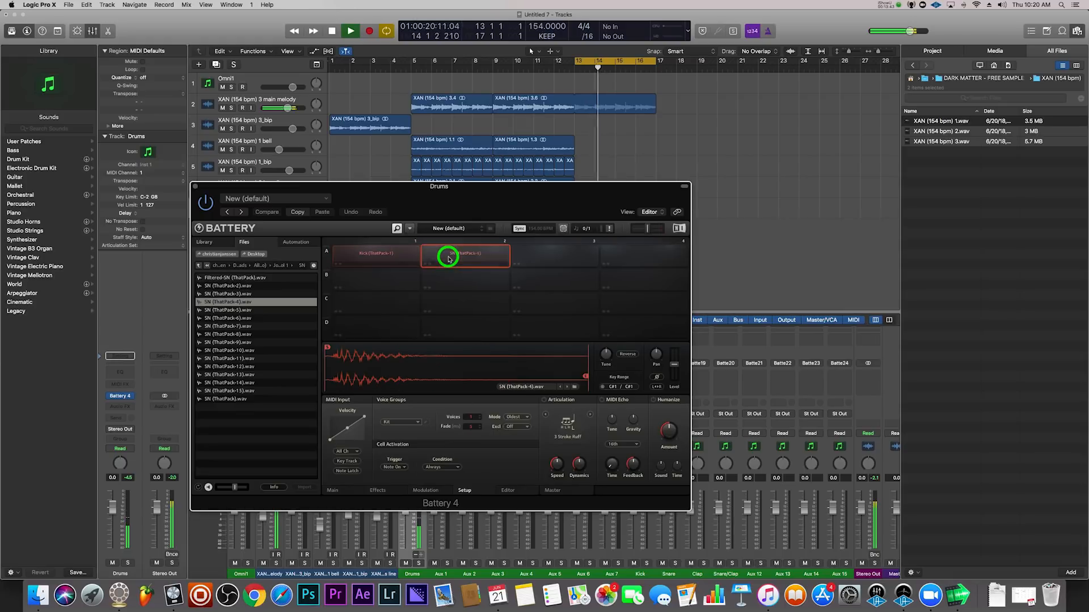
Move the Battery window aside to check the Kick and Snare channels in the mixer, and bring it back.
{"action": "left_click_drag", "start_coordinate": [491, 208], "coordinate": [452, 160]}
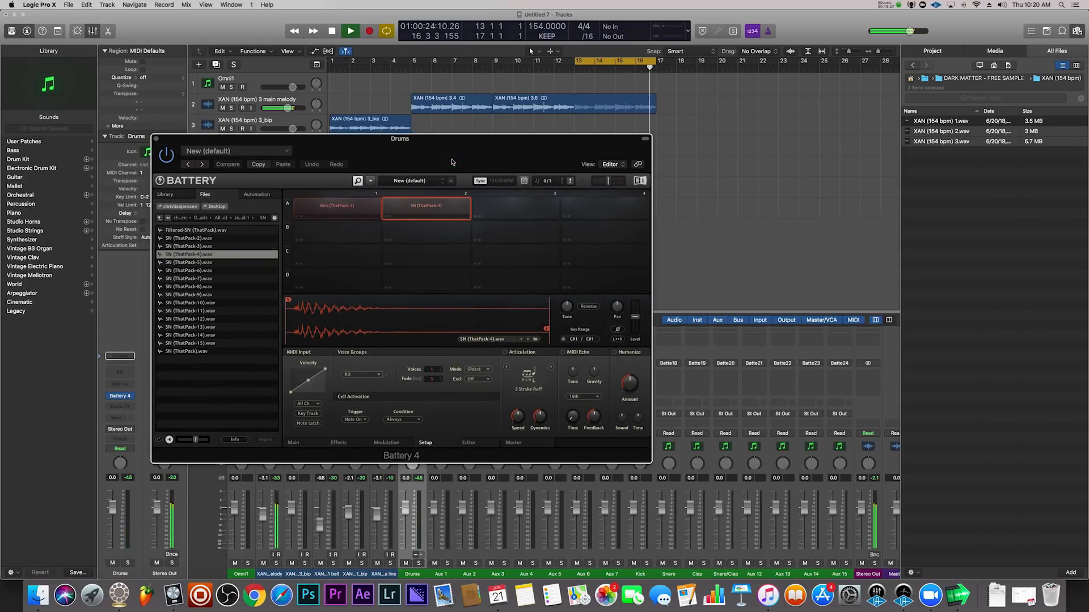
{"action": "left_click_drag", "start_coordinate": [406, 161], "coordinate": [259, 176]}
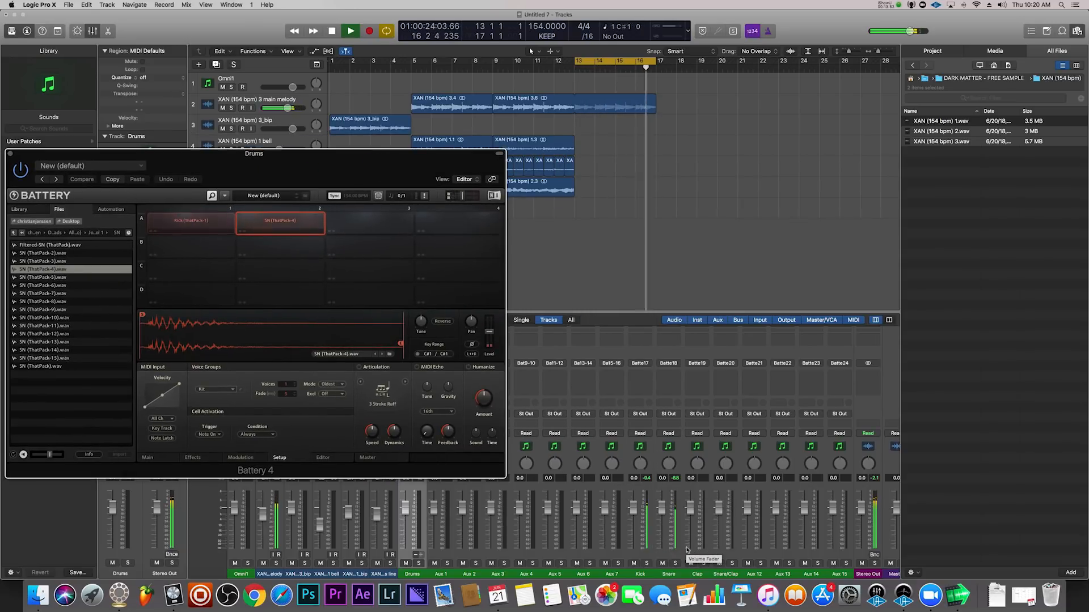
{"action": "left_click_drag", "start_coordinate": [345, 171], "coordinate": [595, 205]}
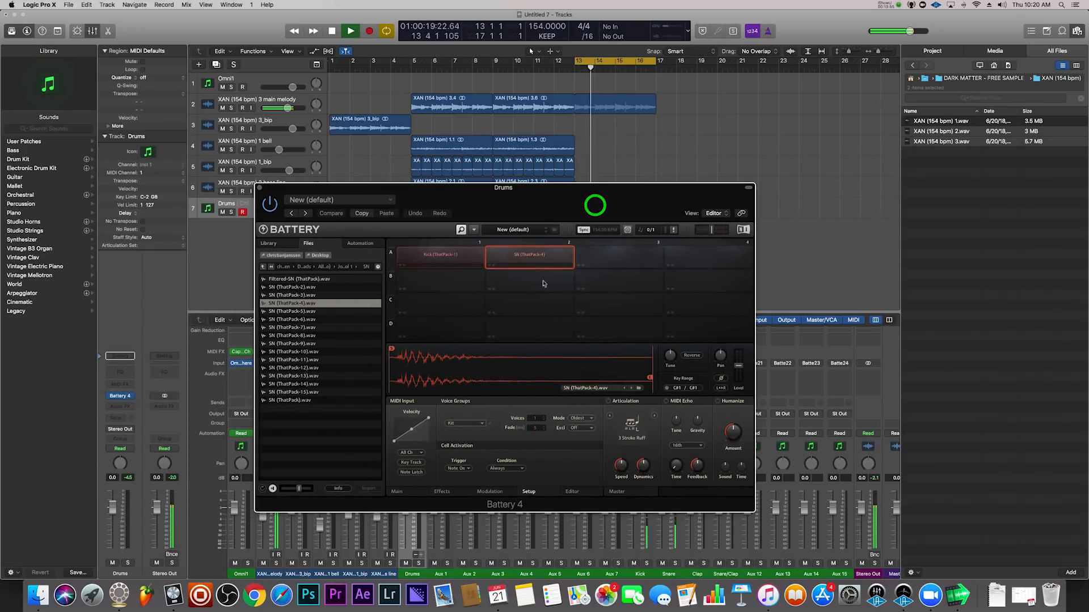
Audition the remaining That Pack snares and load SN (ThatPack-15).wav into cell A3.
{"action": "left_click", "coordinate": [296, 344]}
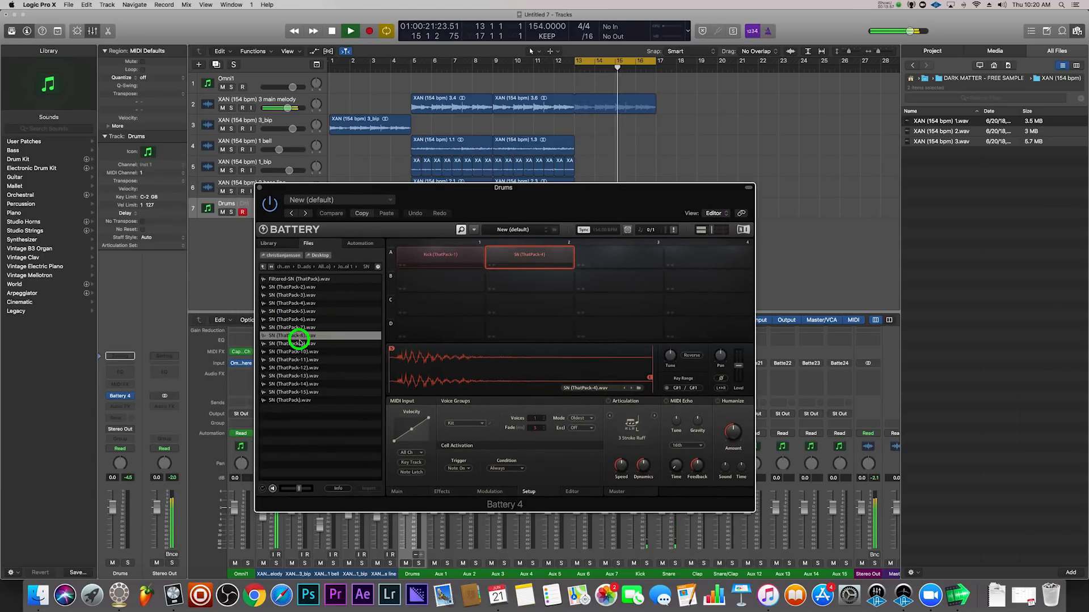
{"action": "left_click", "coordinate": [299, 367]}
{"action": "left_click", "coordinate": [294, 376]}
{"action": "left_click", "coordinate": [296, 384]}
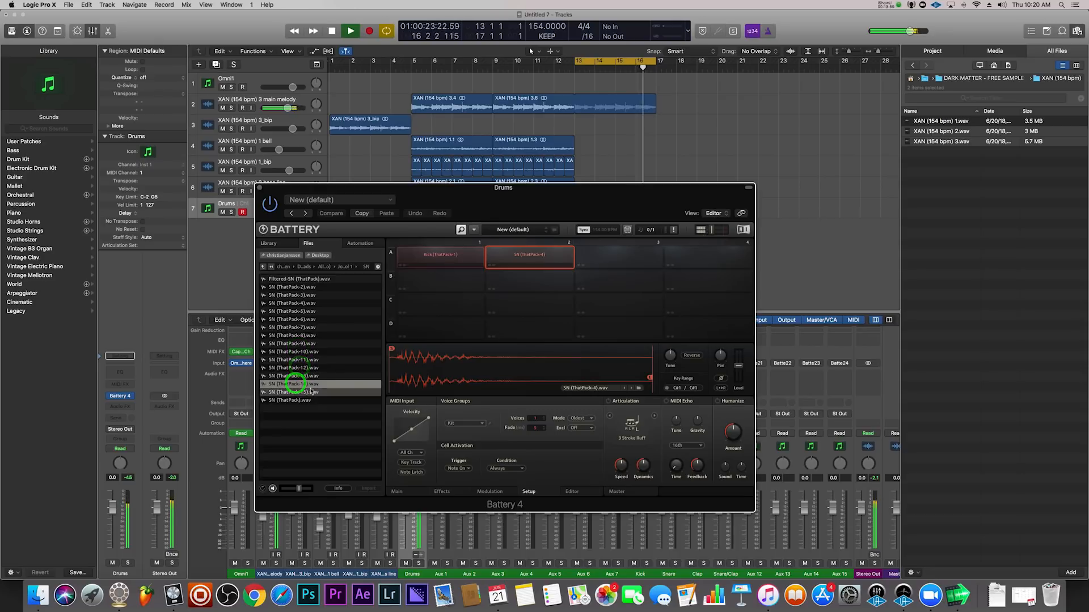
{"action": "left_click", "coordinate": [303, 392]}
{"action": "left_click", "coordinate": [303, 401]}
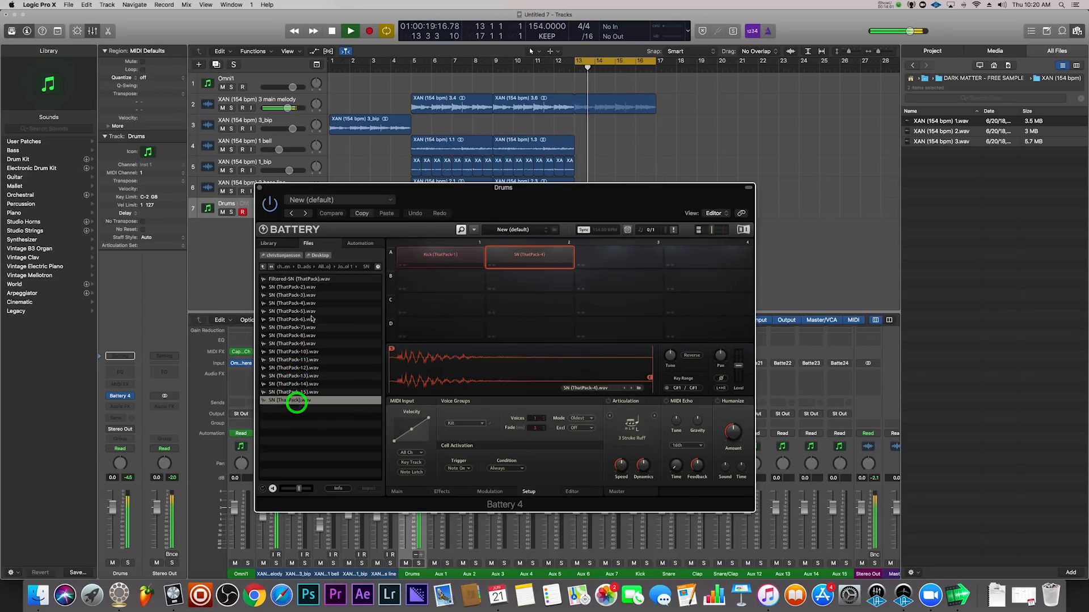
{"action": "left_click_drag", "start_coordinate": [297, 392], "coordinate": [612, 260]}
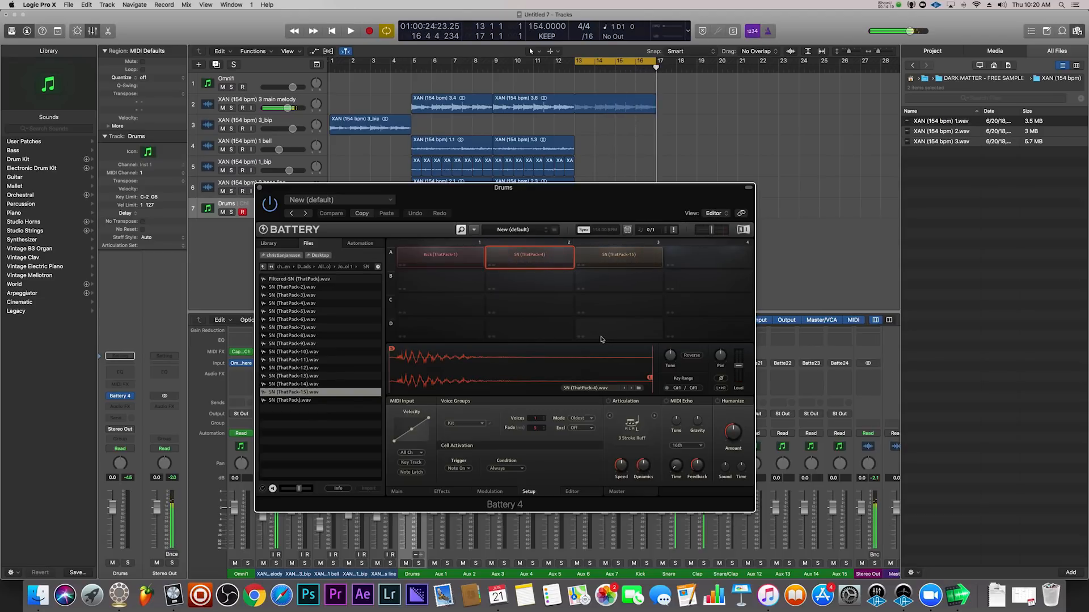
Move the cycle range to bars 9–13 and record a kick and snare pattern on the Drums track.
{"action": "left_click", "coordinate": [587, 62]}
{"action": "left_click_drag", "start_coordinate": [496, 61], "coordinate": [573, 62]}
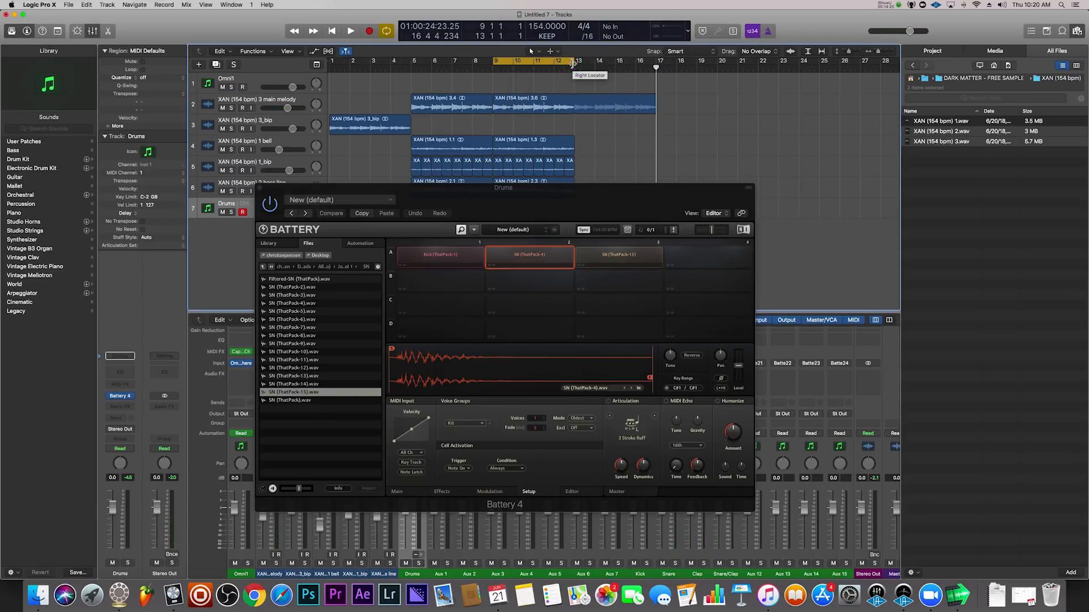
{"action": "key", "text": "alt+r"}
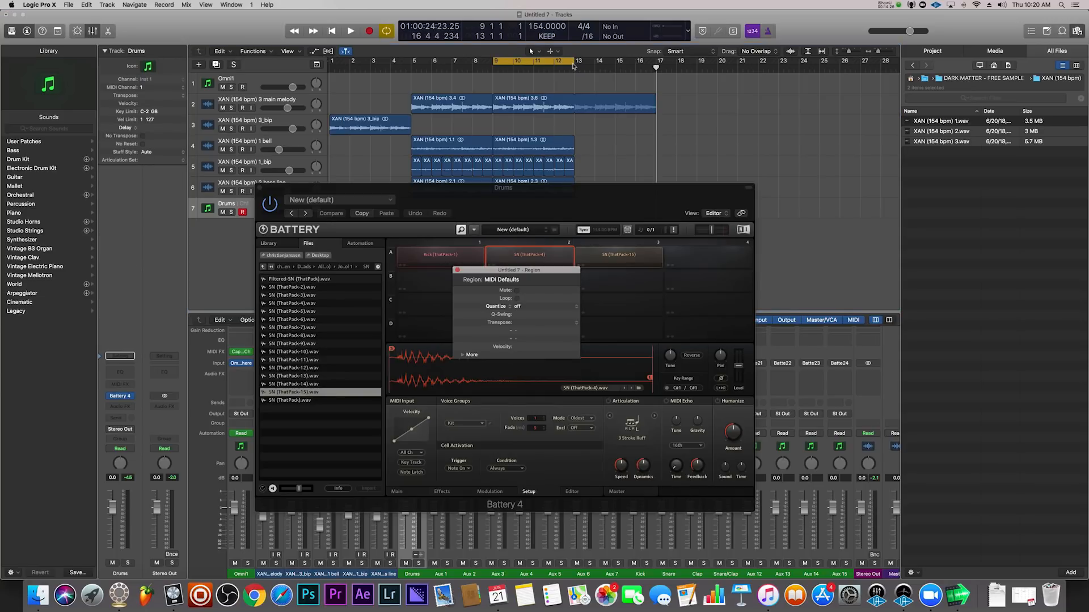
{"action": "left_click", "coordinate": [457, 270]}
{"action": "key", "text": "space"}
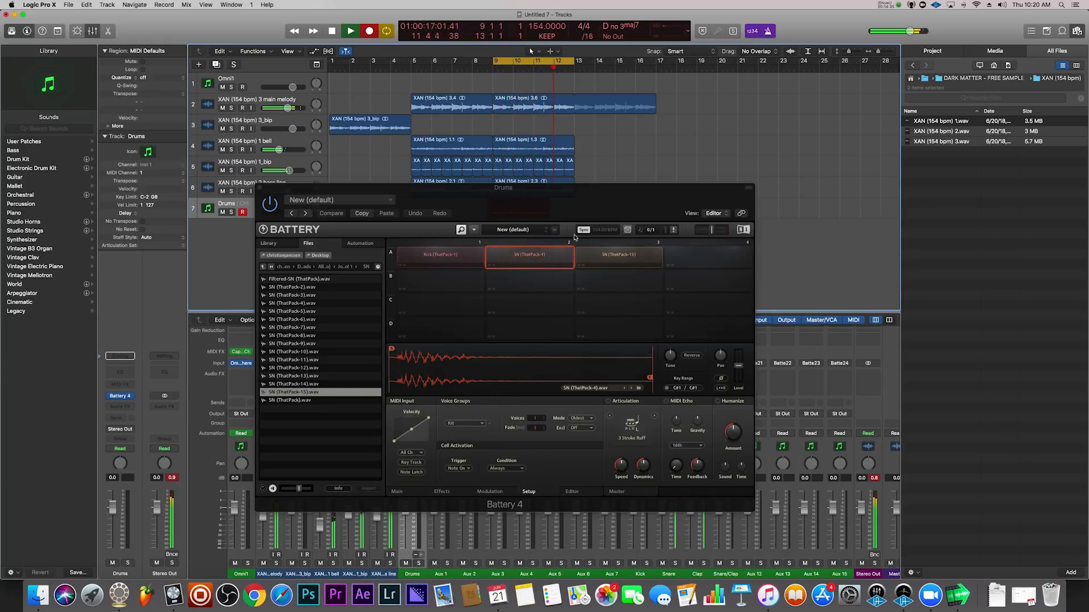
{"action": "key", "text": "space"}
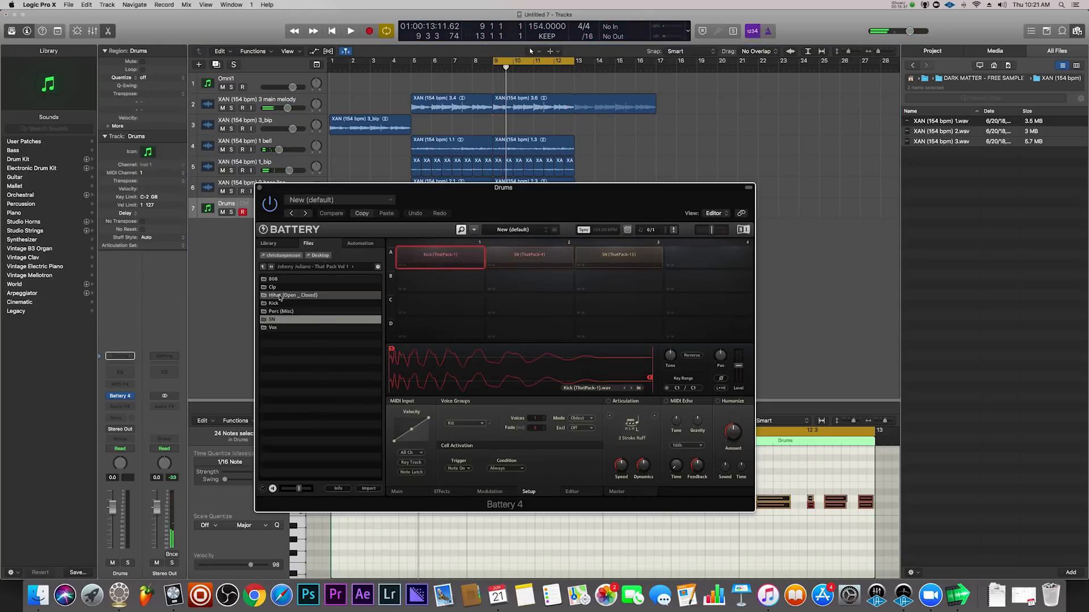
Open That Pack Vol 1's Hihat (Open _ Closed) folder and audition its closed and open hats during playback.
{"action": "left_click", "coordinate": [276, 295]}
{"action": "left_click", "coordinate": [290, 302]}
{"action": "left_click", "coordinate": [292, 288]}
{"action": "left_click", "coordinate": [299, 280]}
{"action": "key", "text": "space"}
{"action": "left_click", "coordinate": [299, 296]}
{"action": "left_click", "coordinate": [299, 320]}
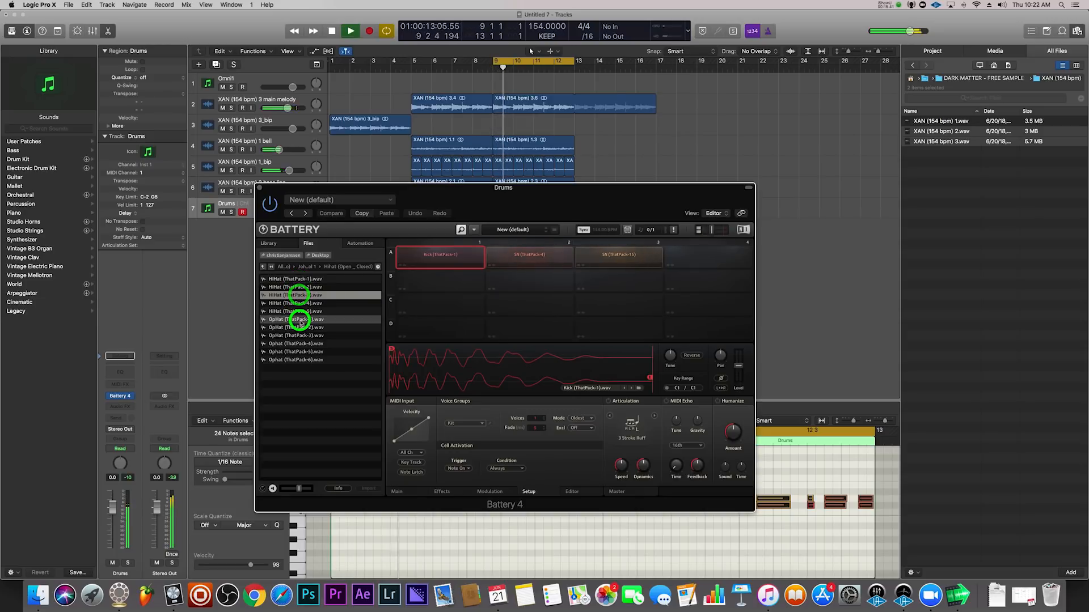
{"action": "left_click", "coordinate": [298, 329]}
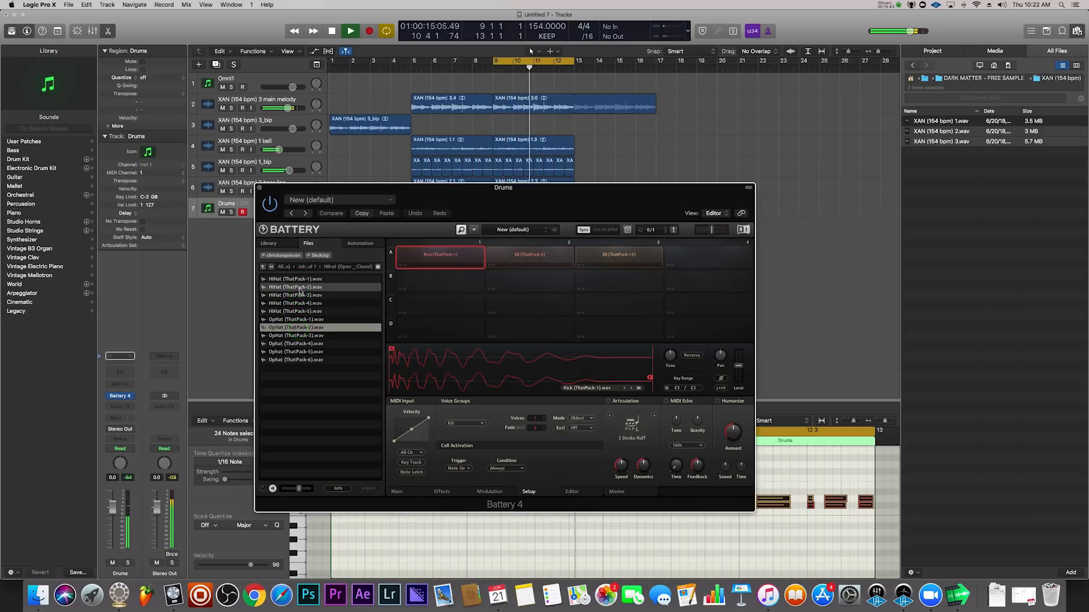
{"action": "left_click", "coordinate": [300, 289]}
{"action": "left_click", "coordinate": [298, 321]}
{"action": "left_click", "coordinate": [301, 288]}
{"action": "left_click", "coordinate": [298, 296]}
{"action": "left_click", "coordinate": [298, 295]}
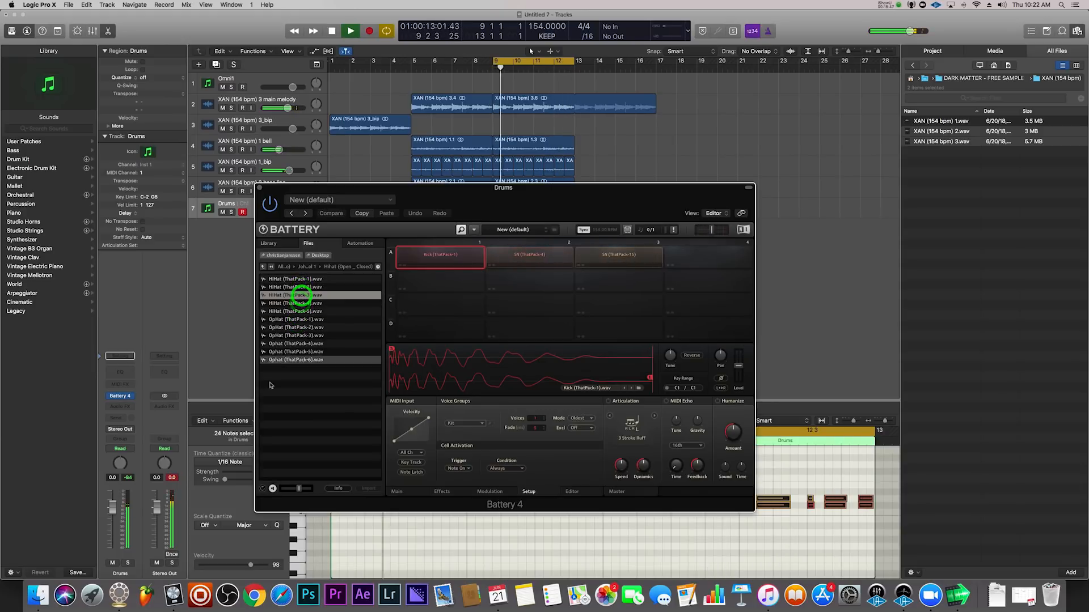
{"action": "left_click", "coordinate": [294, 346]}
{"action": "left_click", "coordinate": [293, 359]}
{"action": "left_click", "coordinate": [294, 358]}
{"action": "left_click", "coordinate": [293, 353]}
{"action": "left_click", "coordinate": [294, 343]}
{"action": "left_click", "coordinate": [295, 336]}
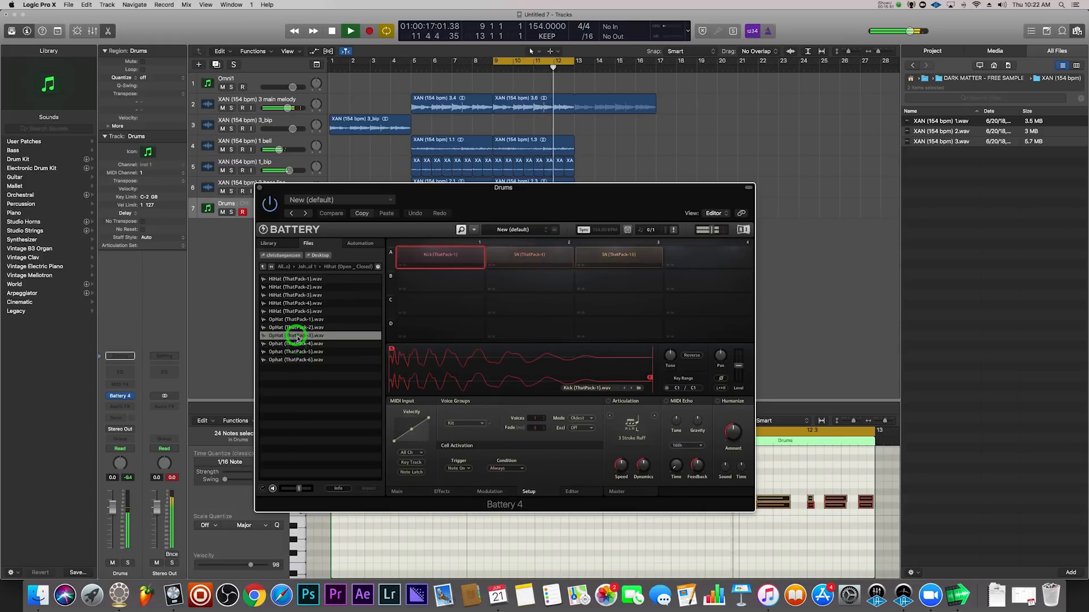
{"action": "left_click", "coordinate": [297, 319]}
{"action": "left_click", "coordinate": [301, 313]}
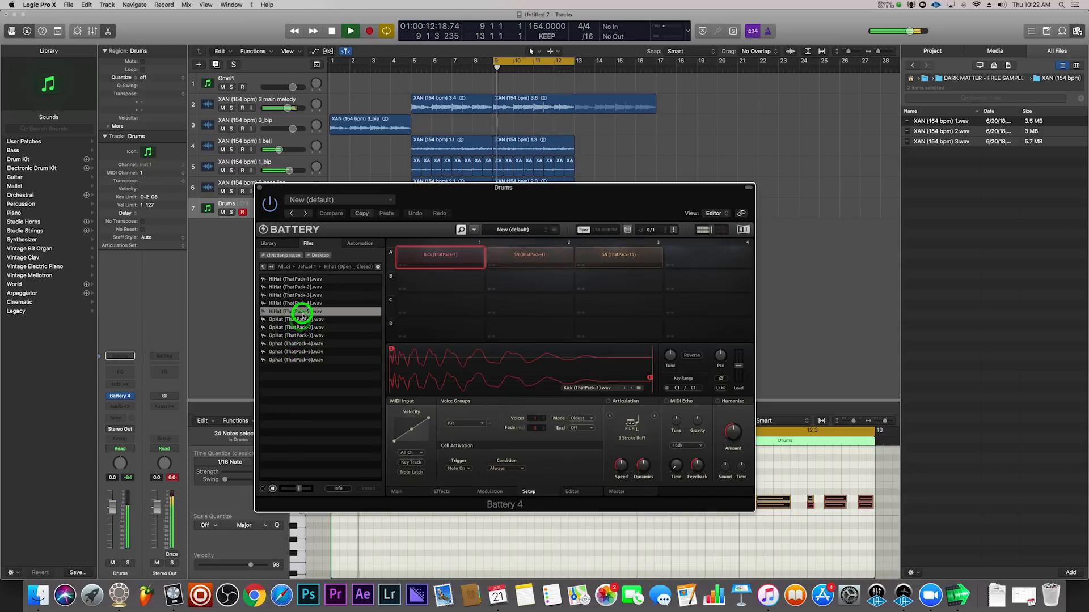
{"action": "left_click", "coordinate": [300, 320]}
{"action": "left_click", "coordinate": [301, 313]}
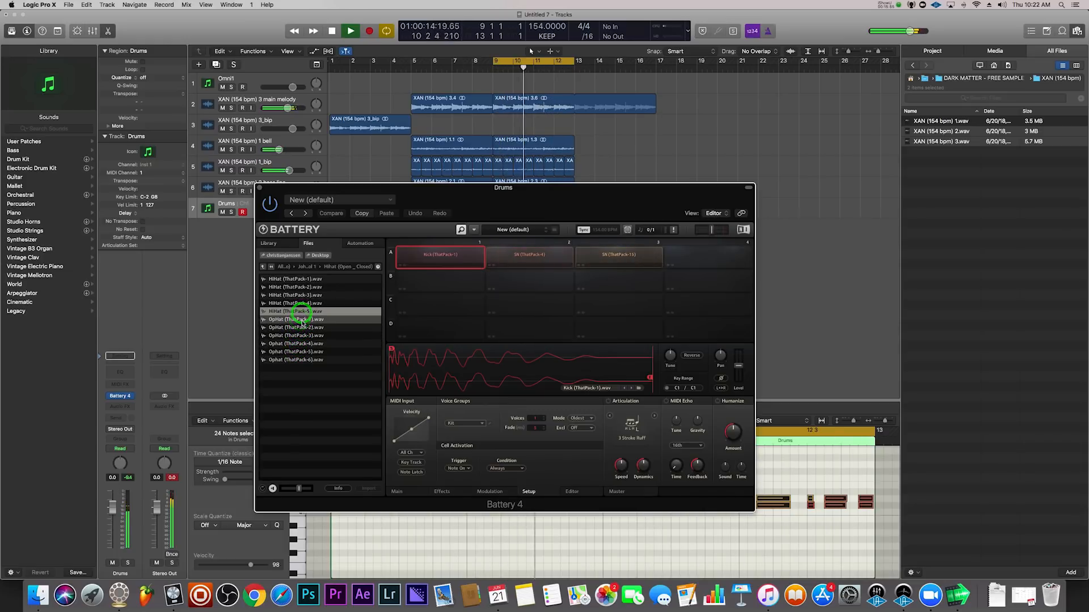
{"action": "left_click", "coordinate": [301, 319]}
{"action": "left_click", "coordinate": [299, 313]}
{"action": "left_click", "coordinate": [299, 313]}
{"action": "left_click", "coordinate": [296, 303]}
{"action": "left_click", "coordinate": [297, 295]}
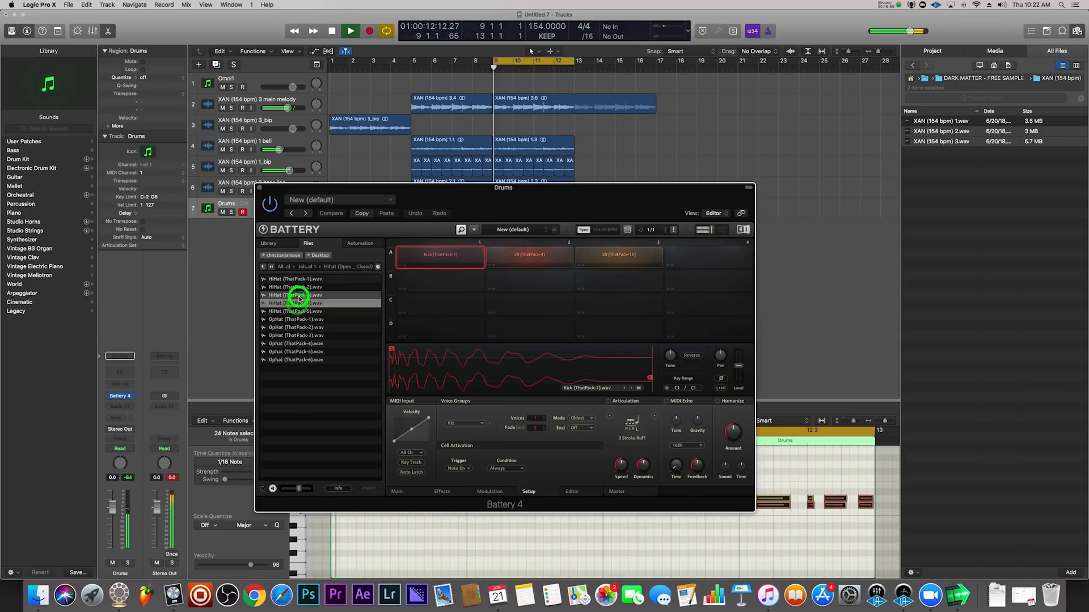
{"action": "left_click", "coordinate": [298, 287]}
{"action": "left_click", "coordinate": [301, 285]}
{"action": "left_click", "coordinate": [301, 280]}
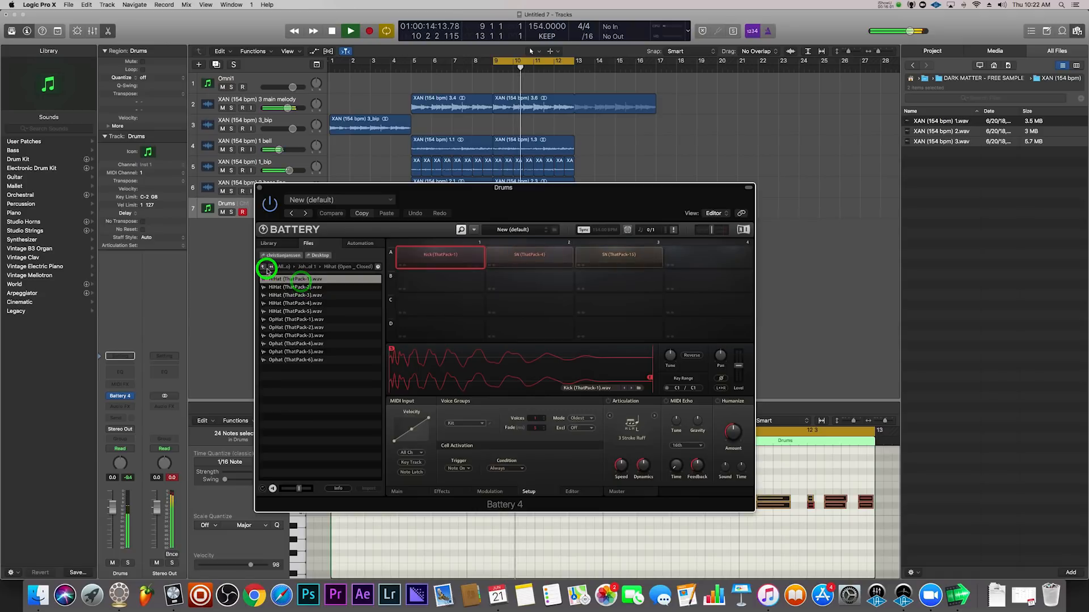
Go back to the kit list, open the Ratchet Club kit's Hihats (Open _ Closed) folder, and audition its hats.
{"action": "left_click", "coordinate": [264, 268]}
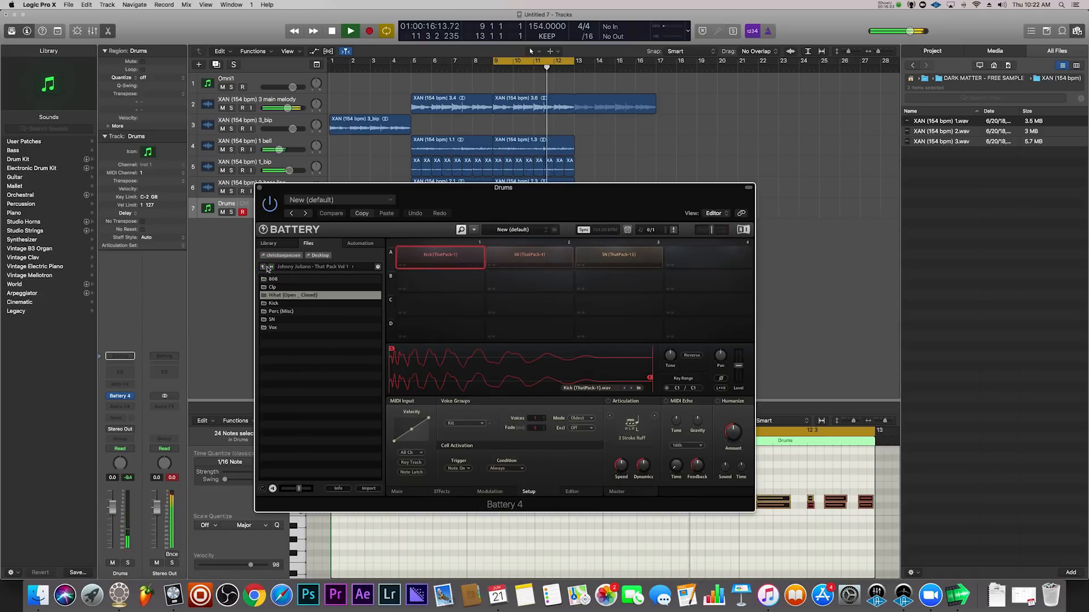
{"action": "left_click", "coordinate": [264, 268]}
{"action": "double_click", "coordinate": [293, 305]}
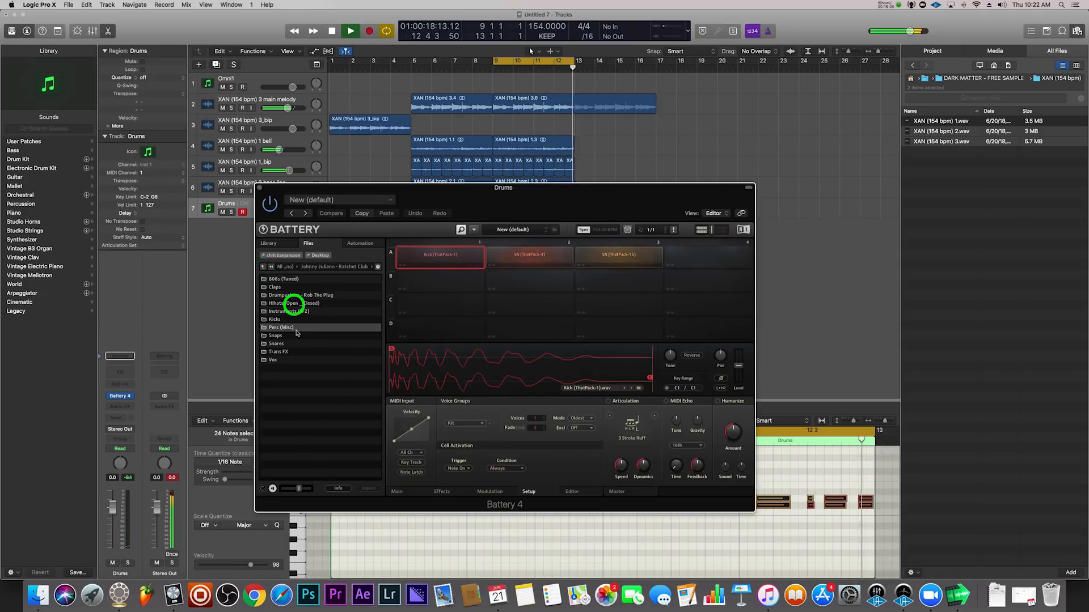
{"action": "double_click", "coordinate": [288, 305]}
{"action": "left_click", "coordinate": [294, 284]}
{"action": "left_click", "coordinate": [292, 309]}
{"action": "left_click", "coordinate": [292, 318]}
{"action": "left_click", "coordinate": [293, 327]}
{"action": "left_click", "coordinate": [295, 336]}
{"action": "left_click", "coordinate": [292, 311]}
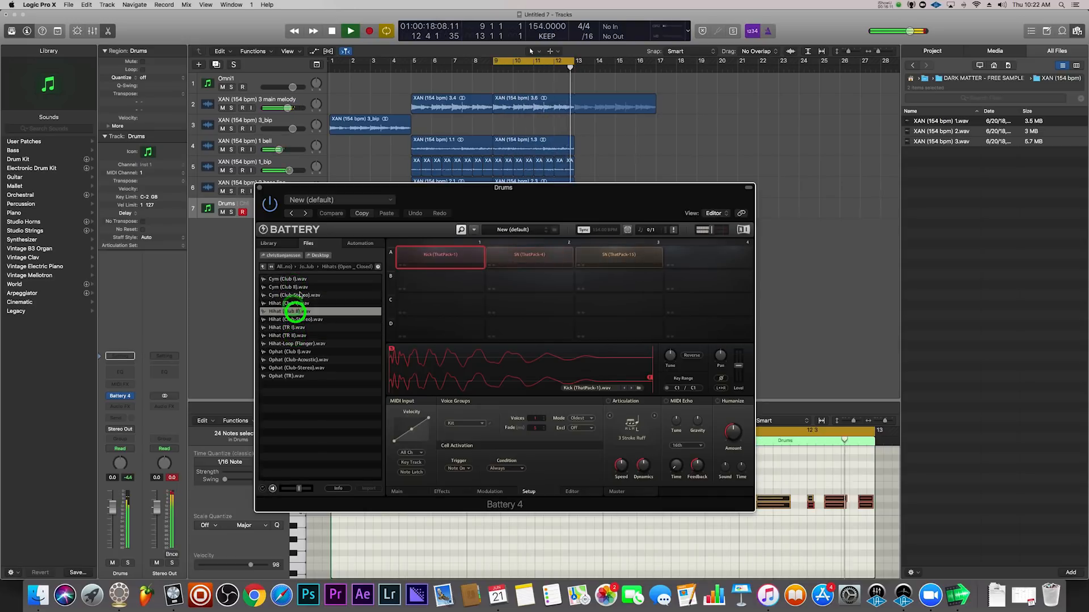
Open the Trap Lord Kit's Hihats (Closed) folder, audition its hats, and load Hihat (Pyrex).wav into cell B1.
{"action": "left_click", "coordinate": [262, 267]}
{"action": "left_click", "coordinate": [263, 267]}
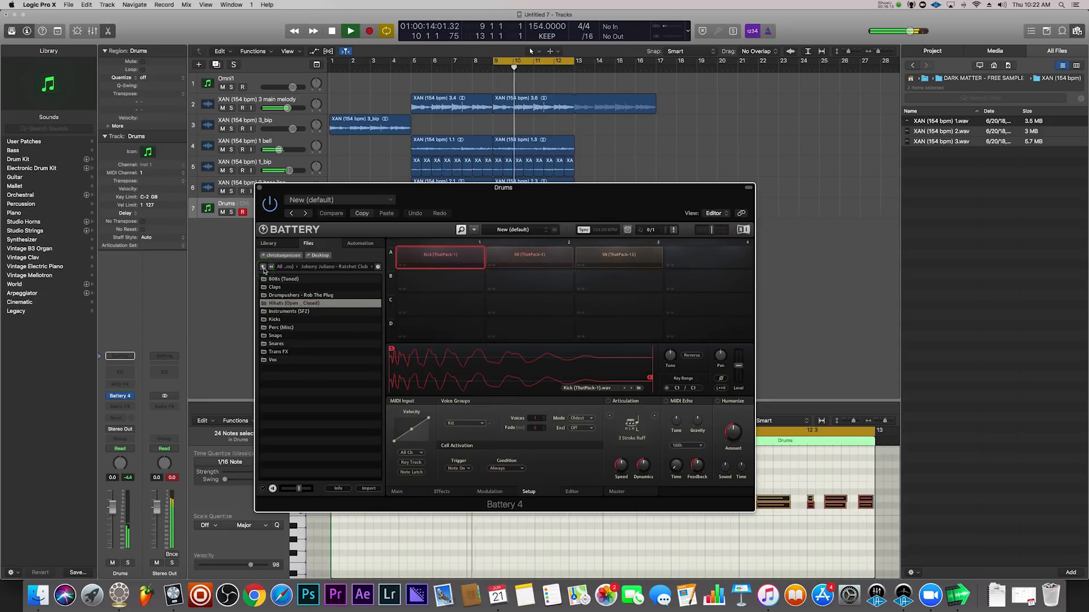
{"action": "double_click", "coordinate": [316, 345]}
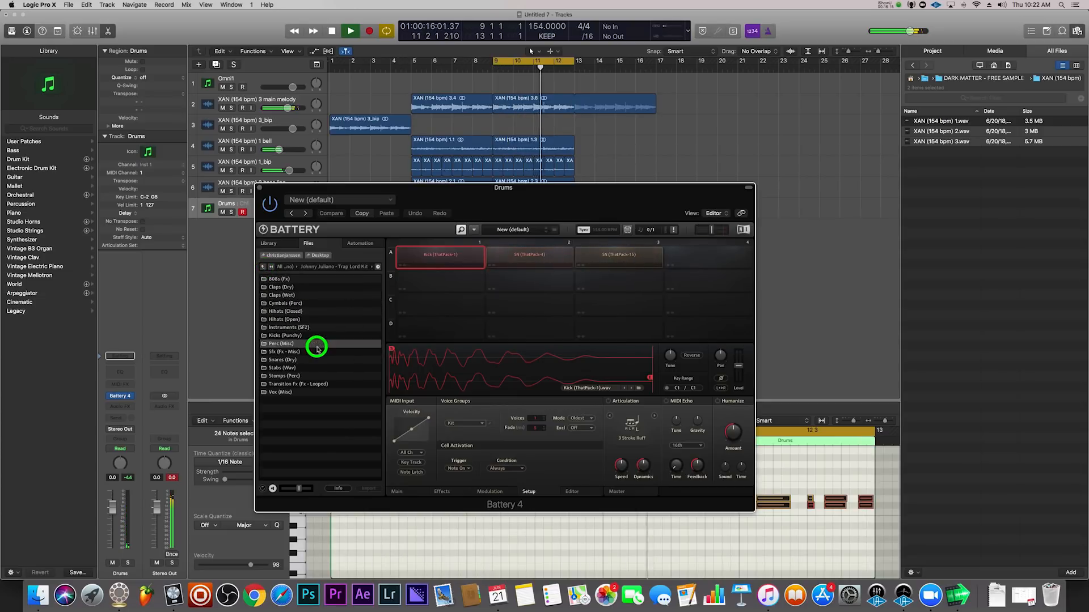
{"action": "double_click", "coordinate": [289, 311]}
{"action": "left_click", "coordinate": [295, 281]}
{"action": "left_click", "coordinate": [296, 288]}
{"action": "left_click", "coordinate": [296, 296]}
{"action": "left_click", "coordinate": [291, 311]}
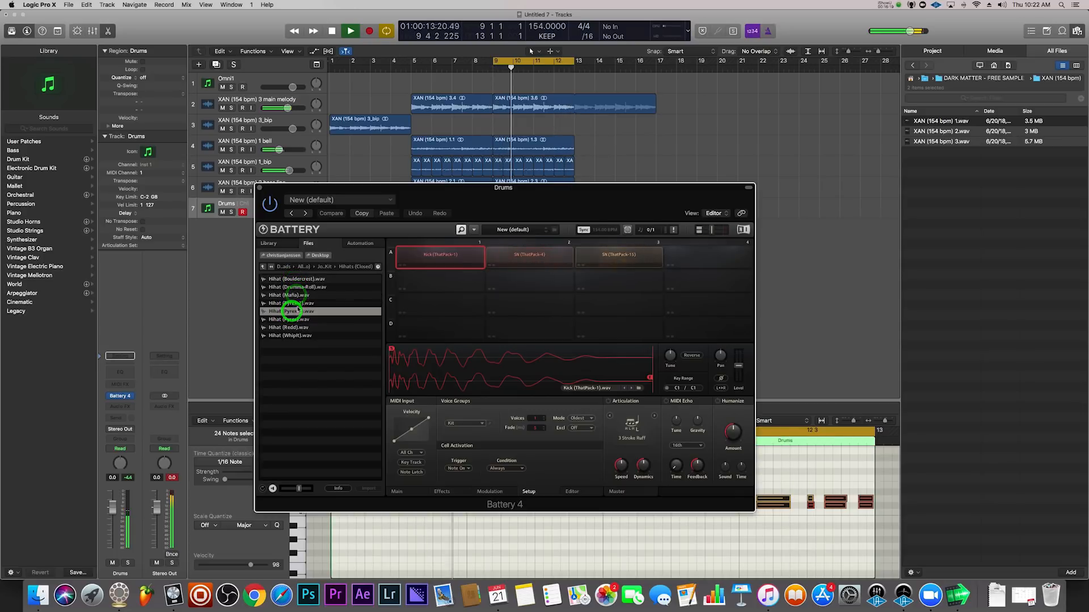
{"action": "left_click", "coordinate": [297, 319]}
{"action": "left_click", "coordinate": [297, 327]}
{"action": "left_click_drag", "start_coordinate": [295, 319], "coordinate": [441, 283]}
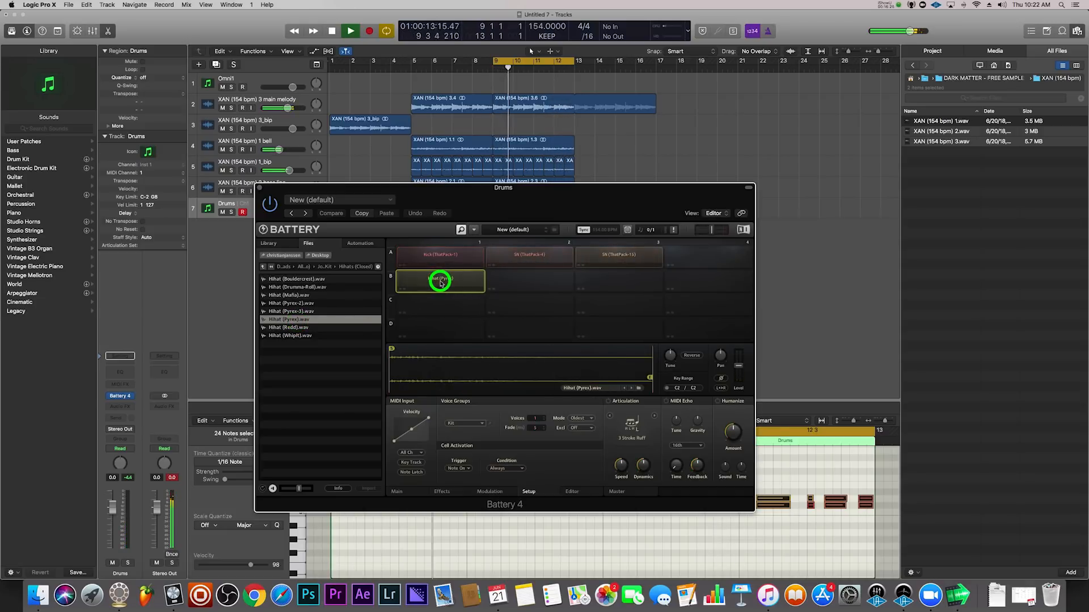
Close the Battery window and make the Brush tool the alternate tool in the Drums region's Piano Roll.
{"action": "left_click", "coordinate": [261, 189]}
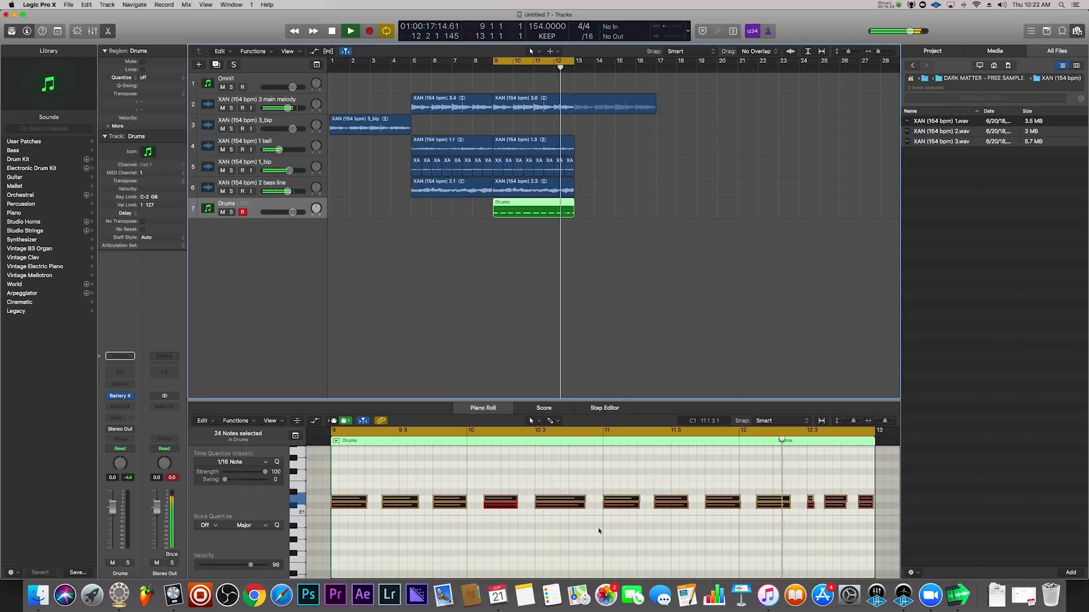
{"action": "scroll", "coordinate": [468, 529], "scroll_direction": "down", "scroll_amount": 5}
{"action": "scroll", "coordinate": [468, 530], "scroll_direction": "down", "scroll_amount": 2}
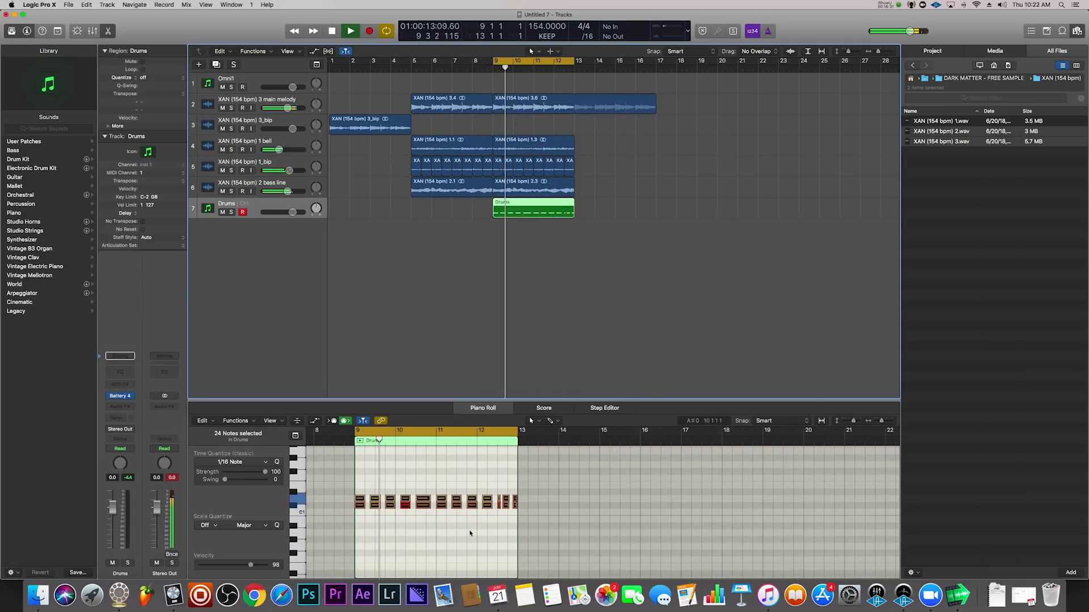
{"action": "left_click", "coordinate": [550, 421]}
{"action": "left_click", "coordinate": [579, 566]}
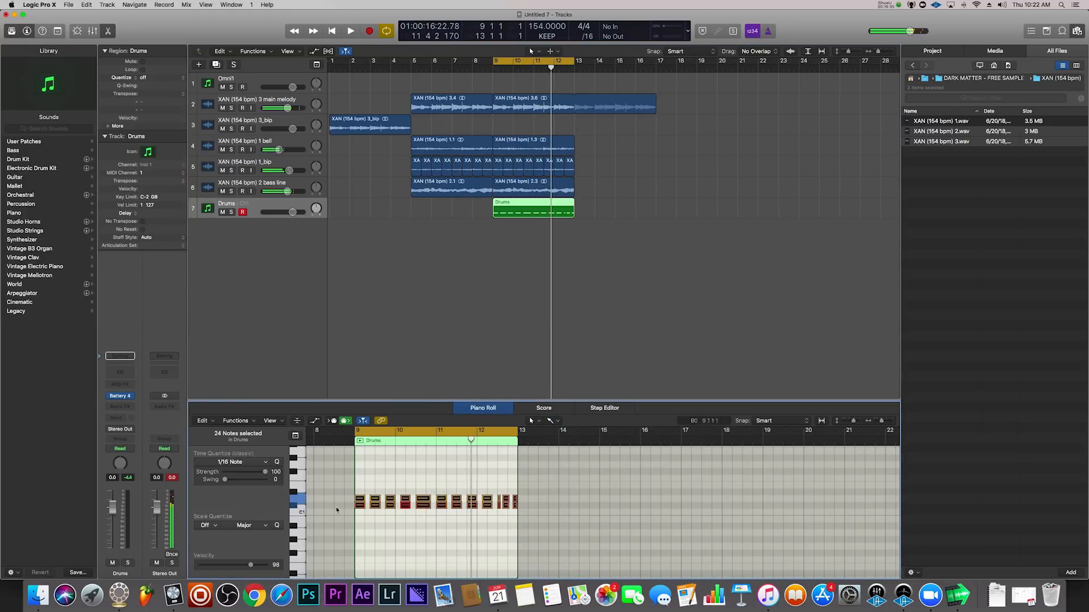
Audition the Piano Roll keys to find the hi-hat at C2, and set the time quantize to 1/8 Note.
{"action": "left_click", "coordinate": [302, 511]}
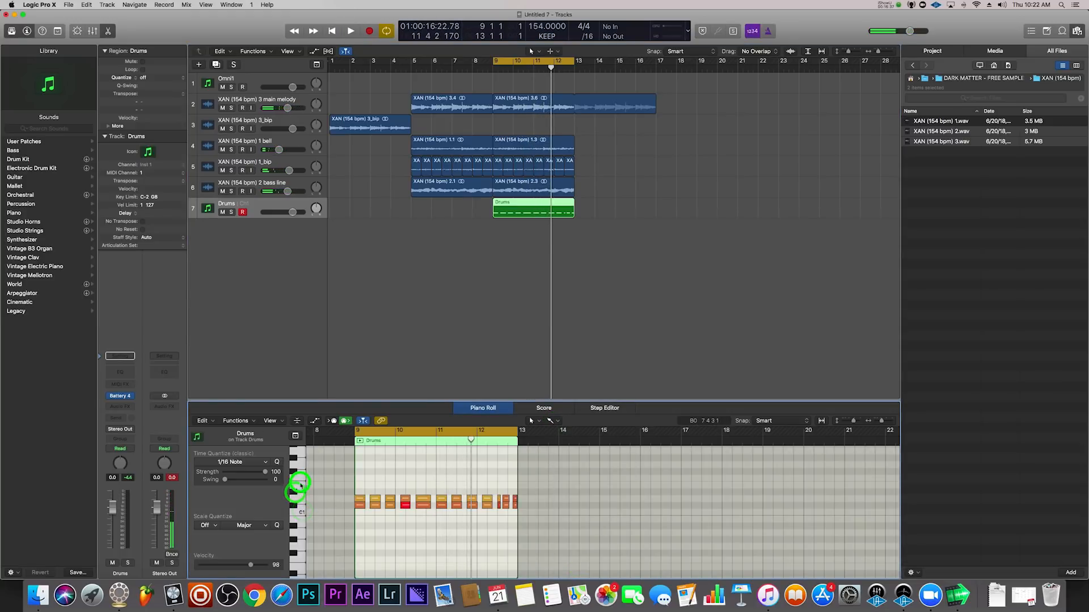
{"action": "scroll", "coordinate": [301, 478], "scroll_direction": "up", "scroll_amount": 3}
{"action": "left_click", "coordinate": [303, 486]}
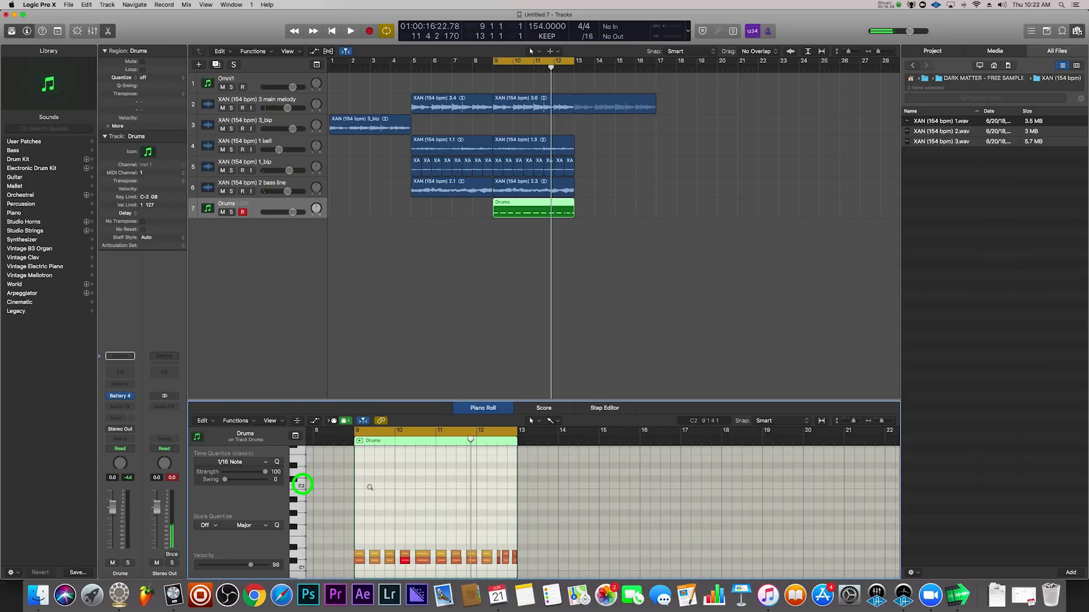
{"action": "left_click", "coordinate": [357, 487]}
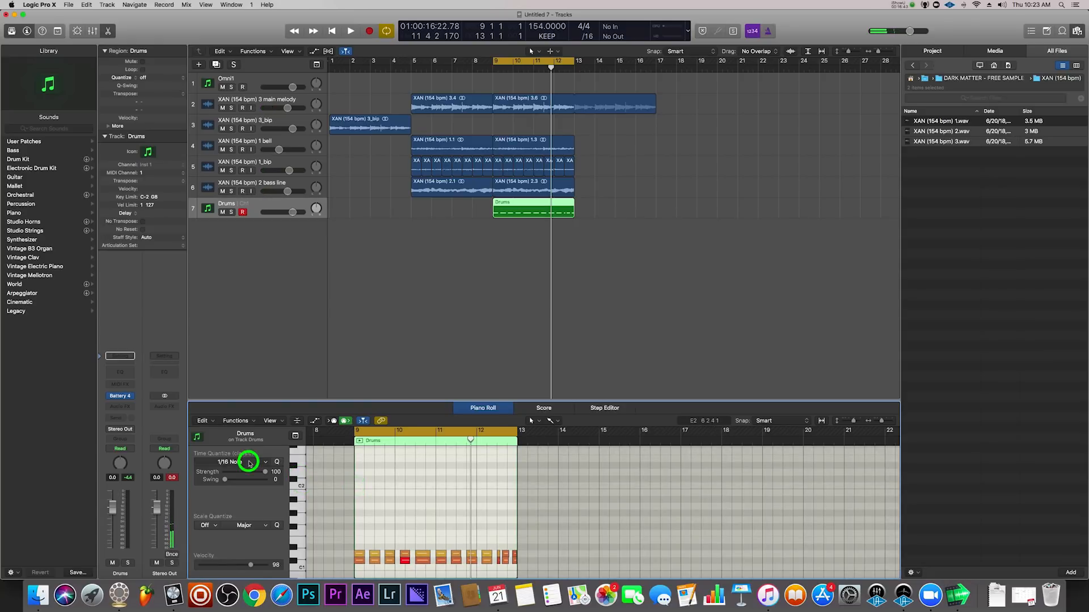
{"action": "left_click", "coordinate": [250, 462]}
{"action": "left_click", "coordinate": [233, 508]}
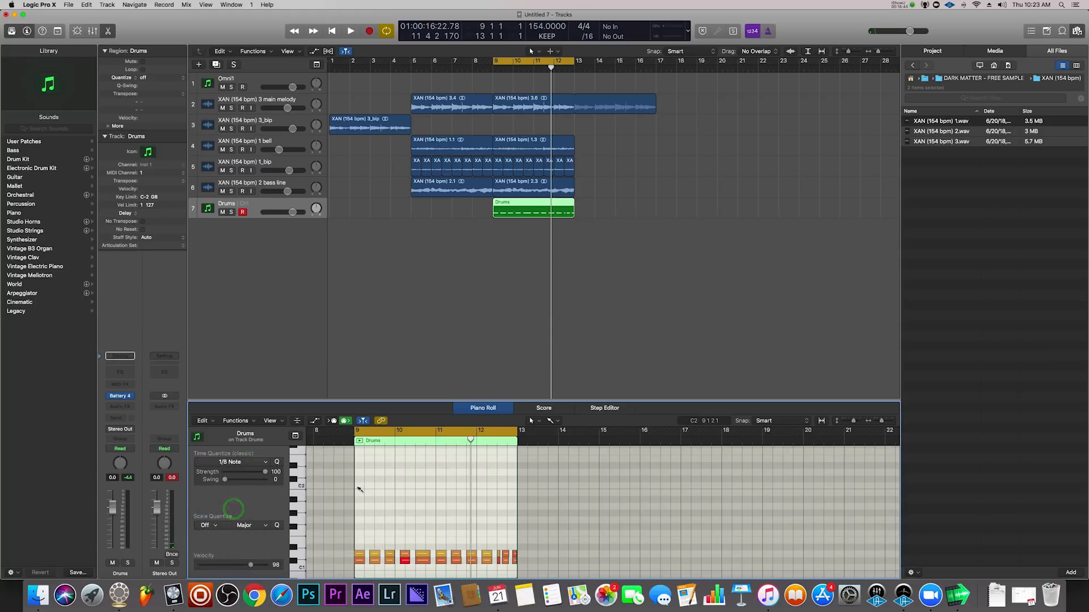
Paint a continuous line of 1/8-note hi-hats on C2 across the Drums region from bar 9 to 13 and play it.
{"action": "mouse_move", "coordinate": [357, 488]}
{"action": "left_mouse_down"}
{"action": "mouse_move", "coordinate": [456, 488]}
{"action": "mouse_move", "coordinate": [437, 488]}
{"action": "left_mouse_up"}
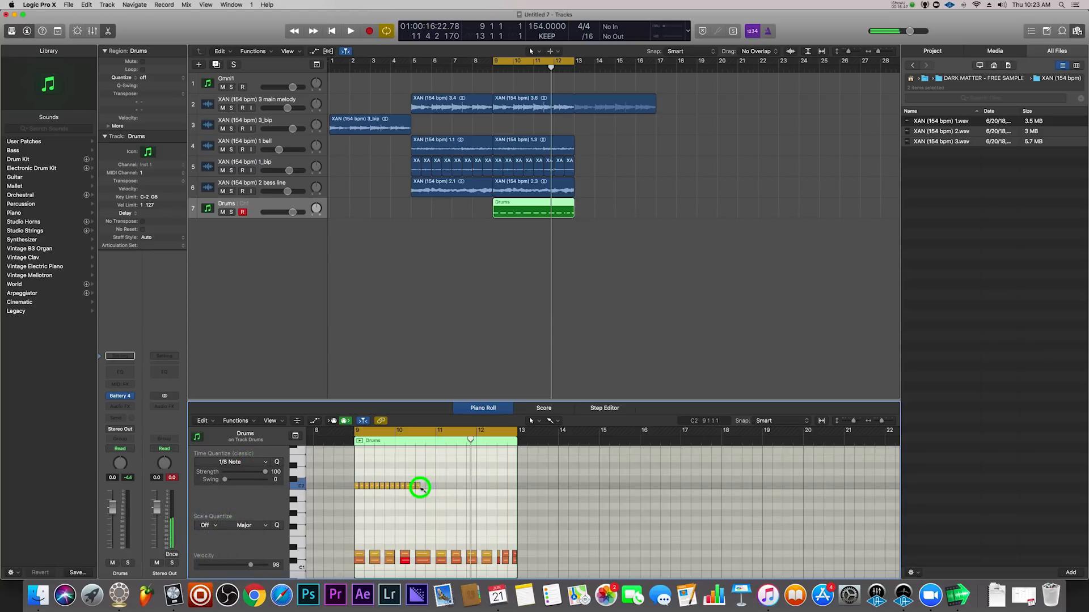
{"action": "key", "text": "space"}
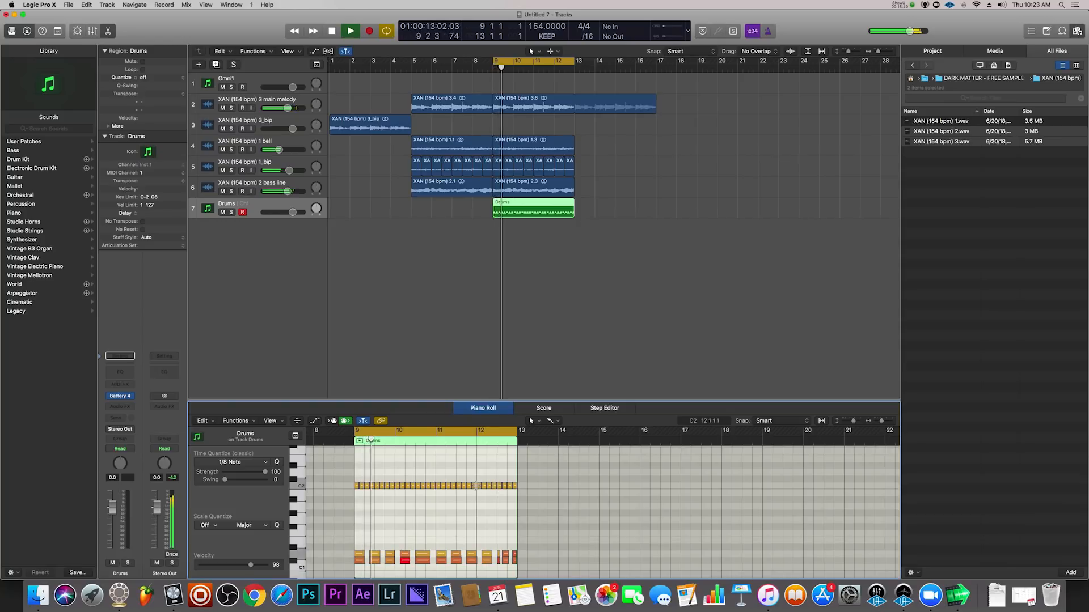
Check the Hihat (Pyrex) cell's settings pages in Battery, raise its level during playback, and close the Battery window.
{"action": "left_click", "coordinate": [119, 396]}
{"action": "left_click", "coordinate": [450, 280]}
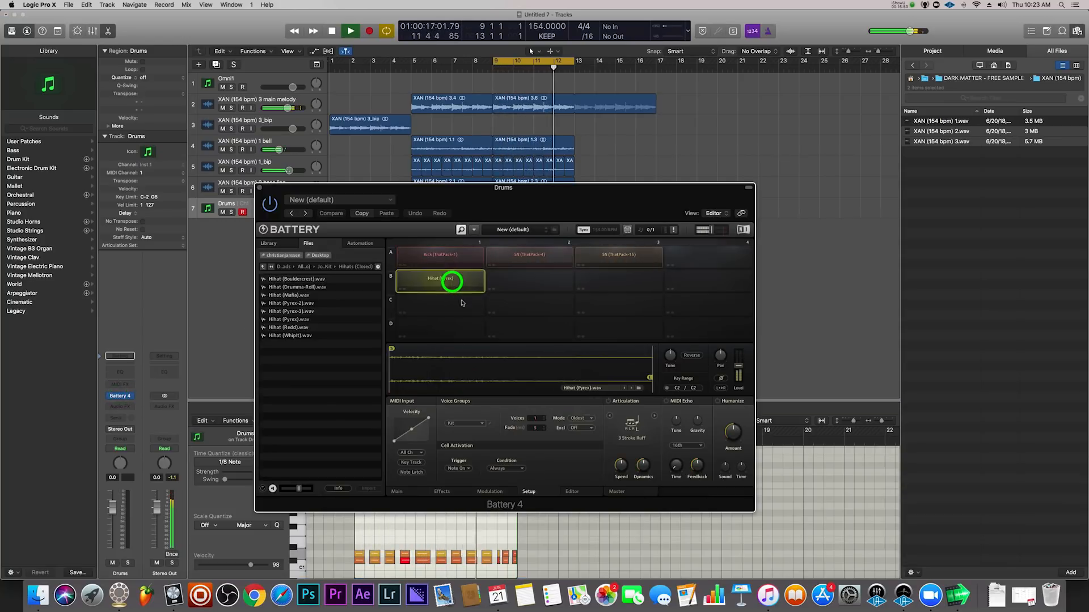
{"action": "key", "text": "space"}
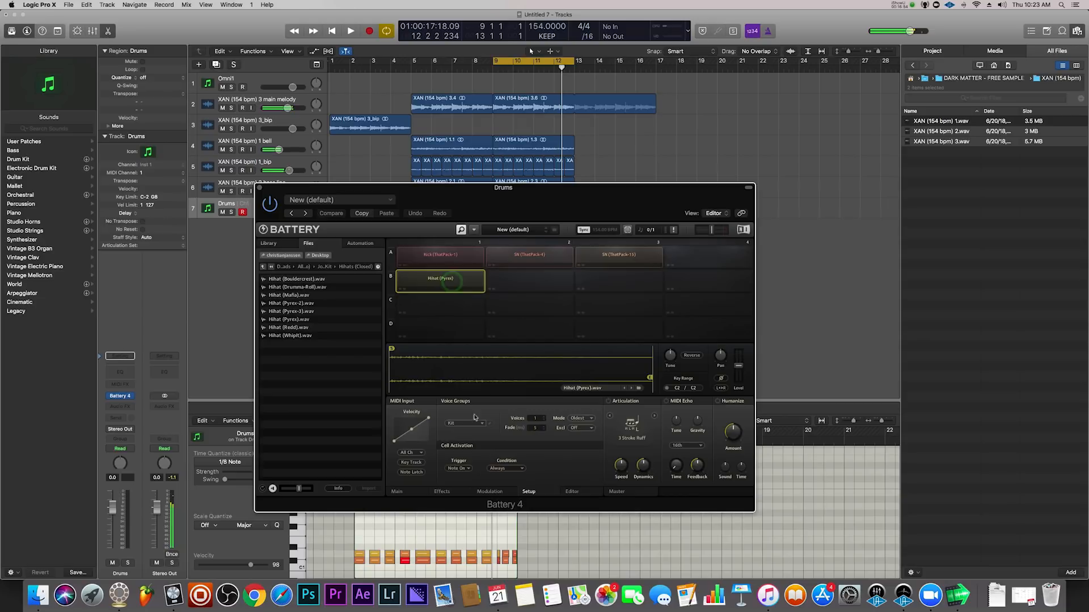
{"action": "left_click", "coordinate": [491, 492]}
{"action": "left_click", "coordinate": [442, 492]}
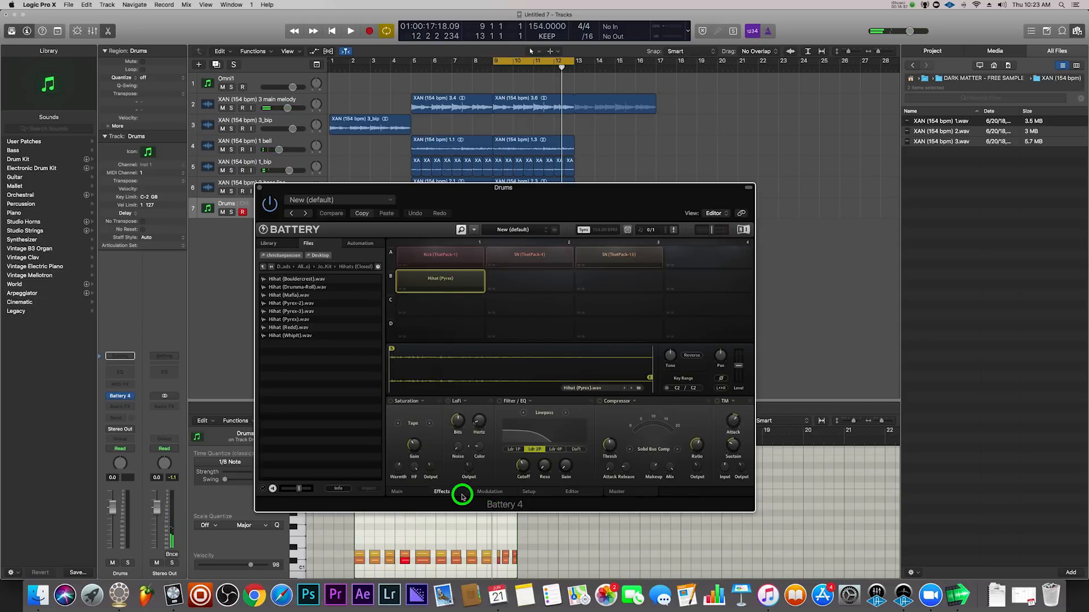
{"action": "left_click", "coordinate": [397, 491]}
{"action": "left_click", "coordinate": [529, 492]}
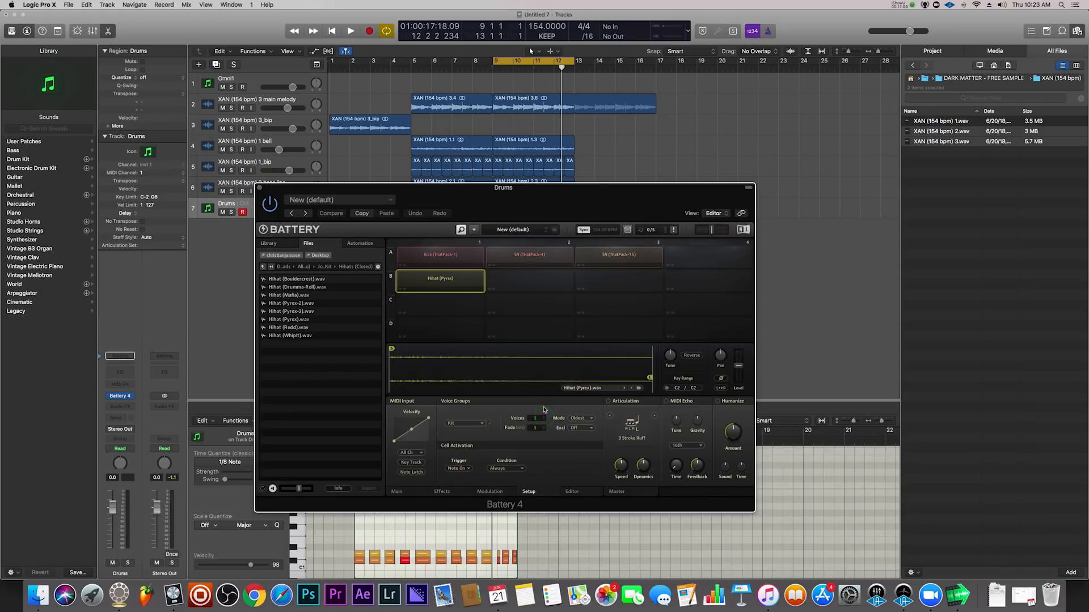
{"action": "key", "text": "space"}
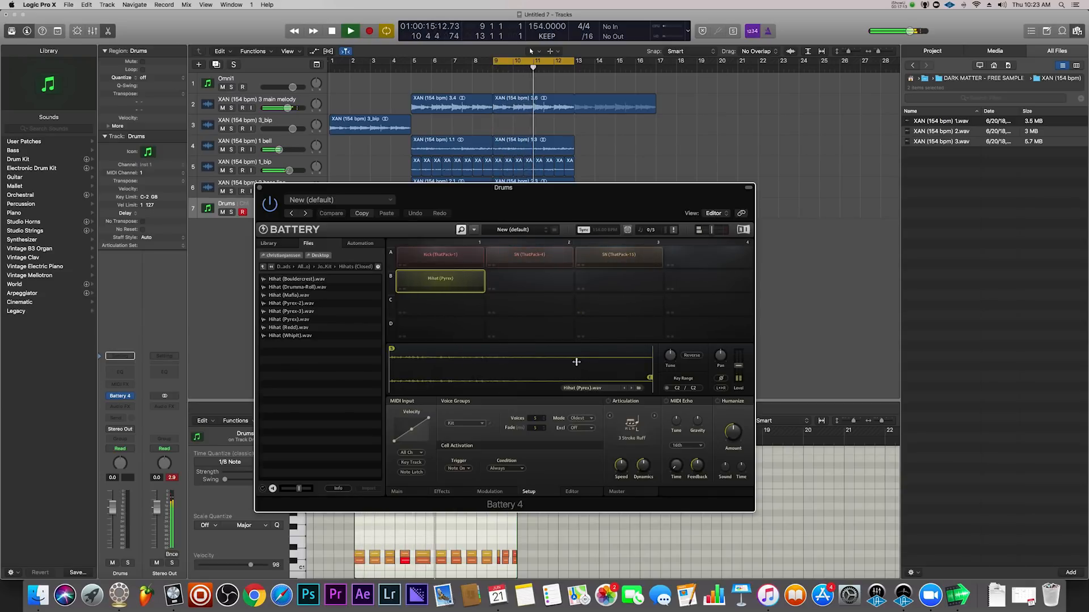
{"action": "left_click_drag", "start_coordinate": [737, 375], "coordinate": [739, 368]}
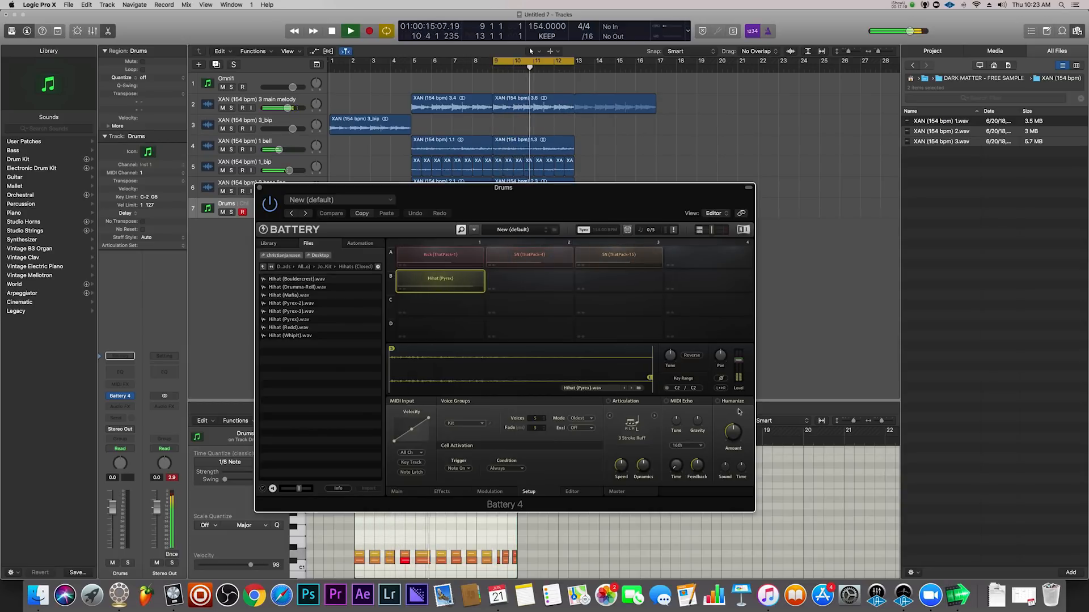
{"action": "left_click", "coordinate": [260, 187]}
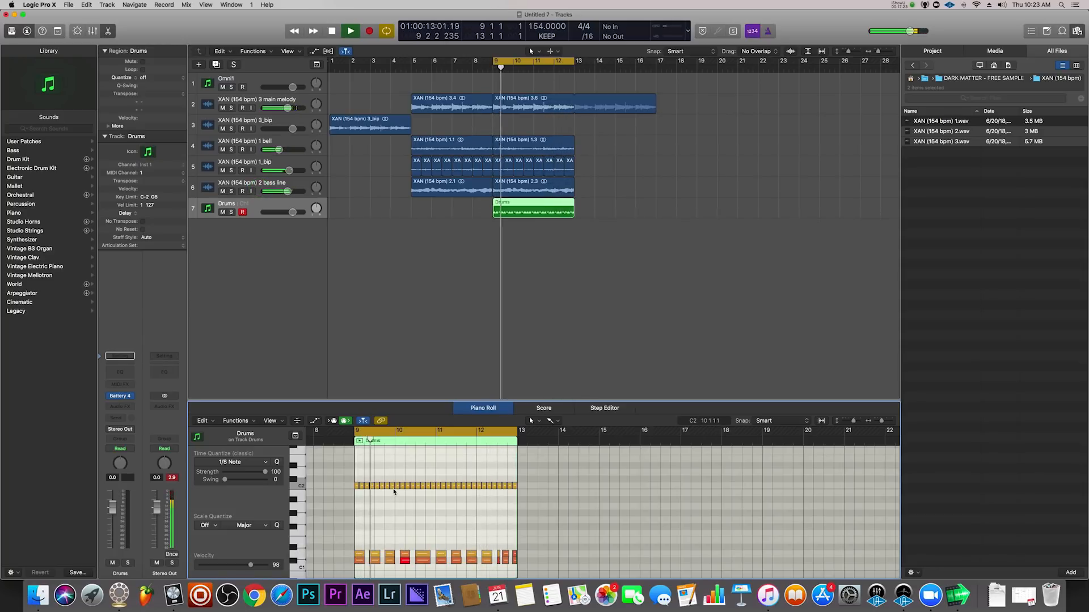
Open gaps in the C2 hi-hat line and fill the one at the start of bar 9 with a 1/16 Triplet (1/24) roll.
{"action": "key", "text": "space"}
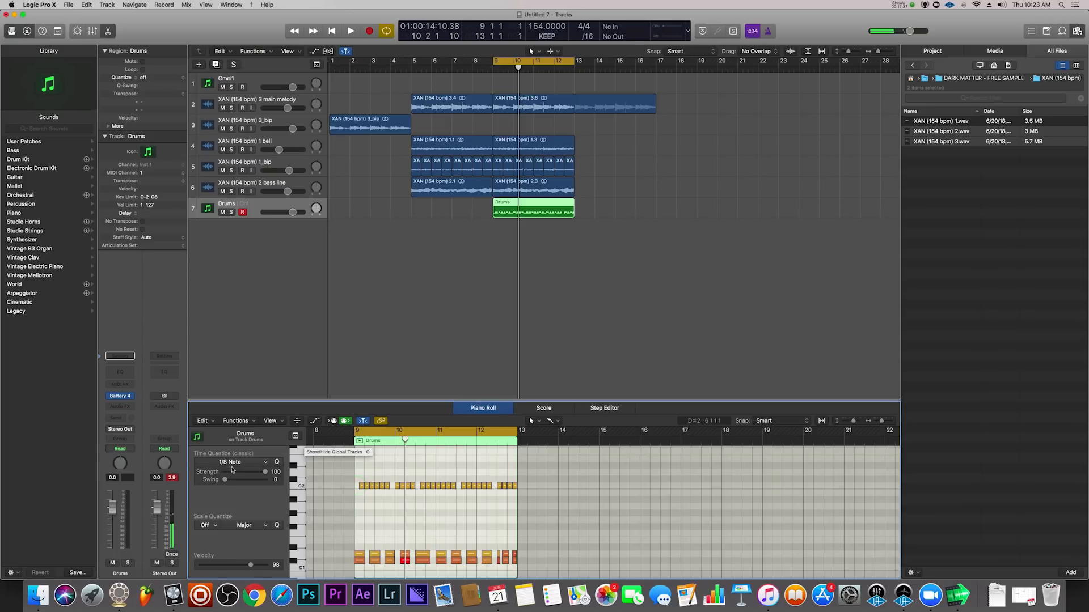
{"action": "left_click", "coordinate": [231, 462]}
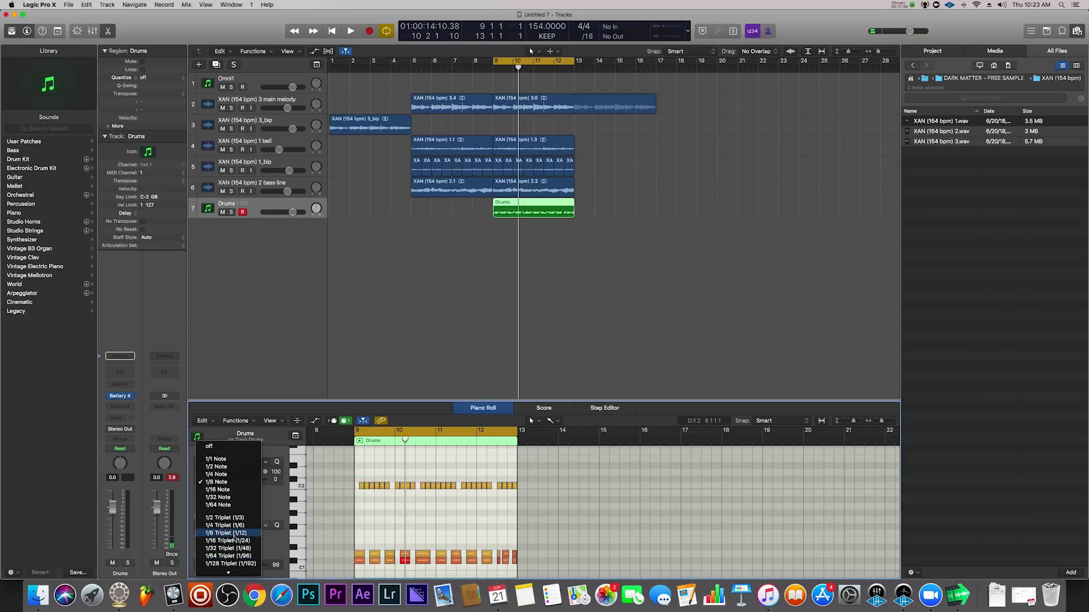
{"action": "left_click", "coordinate": [235, 540]}
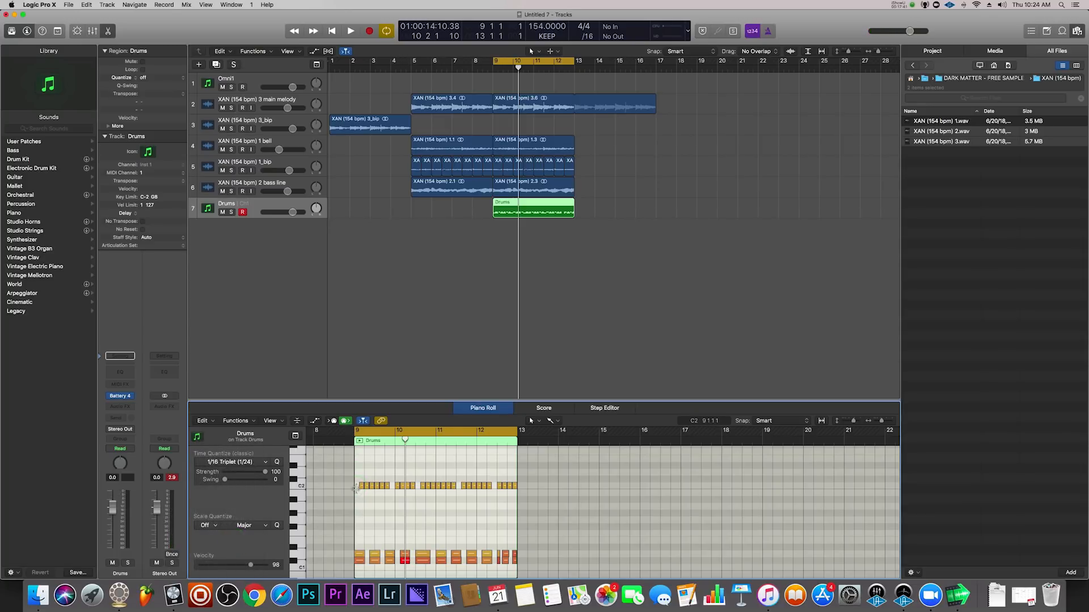
{"action": "key", "text": "super+Right"}
{"action": "key", "text": "super+Right"}
{"action": "key", "text": "super+Right"}
{"action": "key", "text": "super+Right"}
{"action": "scroll", "coordinate": [358, 490], "scroll_direction": "left", "scroll_amount": 8}
{"action": "scroll", "coordinate": [357, 491], "scroll_direction": "right", "scroll_amount": 7}
{"action": "scroll", "coordinate": [357, 491], "scroll_direction": "left", "scroll_amount": 6}
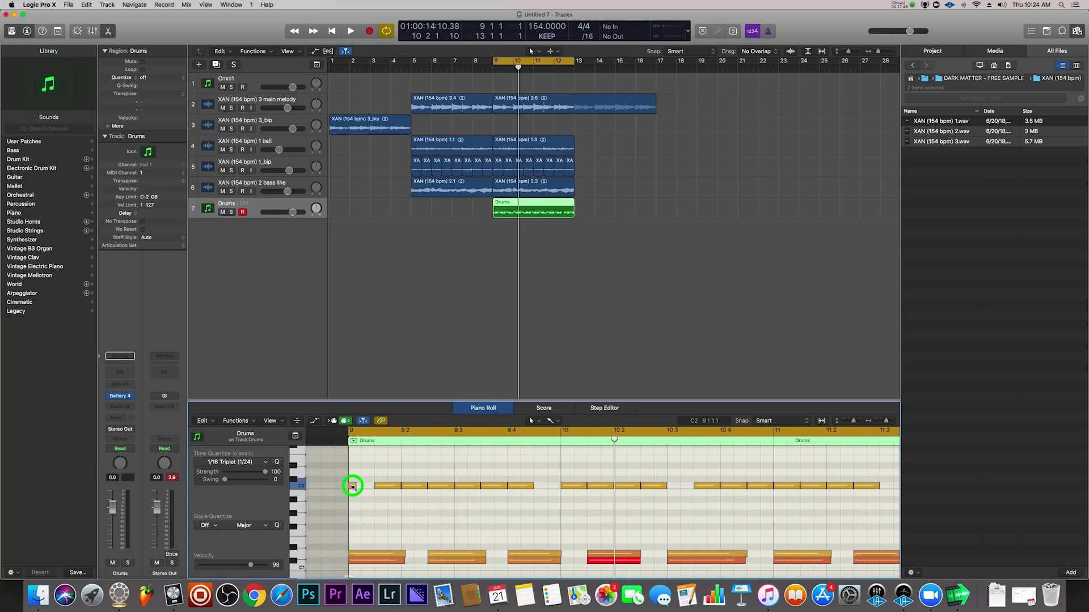
{"action": "left_click", "coordinate": [366, 486], "text": "super"}
{"action": "key", "text": "space"}
{"action": "key", "text": "space"}
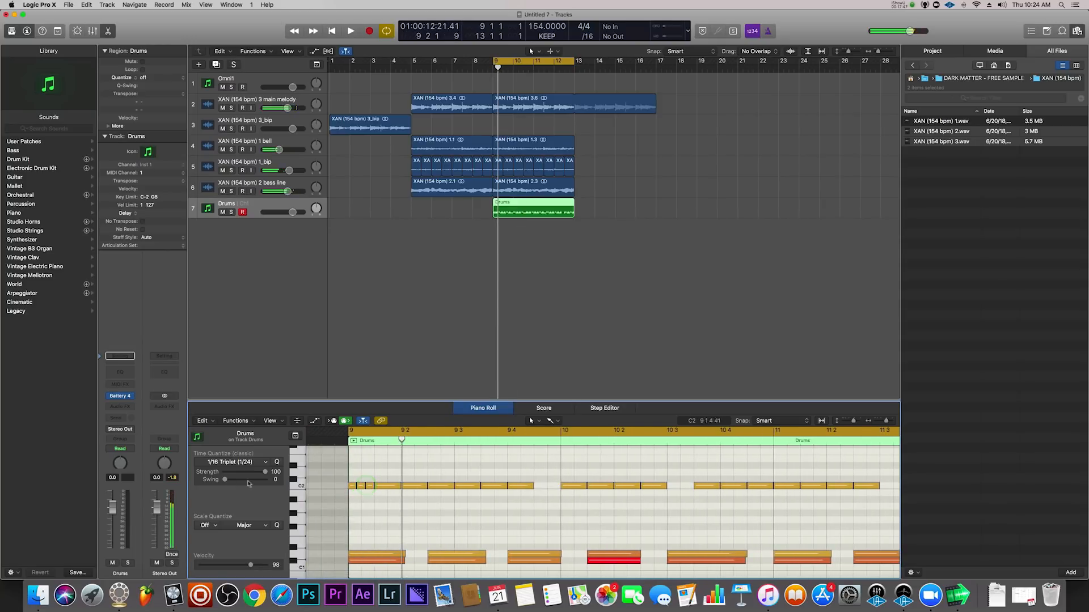
Set the time quantize to 1/8 Triplet (1/12), fill the C2 hi-hat gap at the end of bar 9, and play it.
{"action": "left_click", "coordinate": [237, 462]}
{"action": "scroll", "coordinate": [232, 558], "scroll_direction": "down", "scroll_amount": 2}
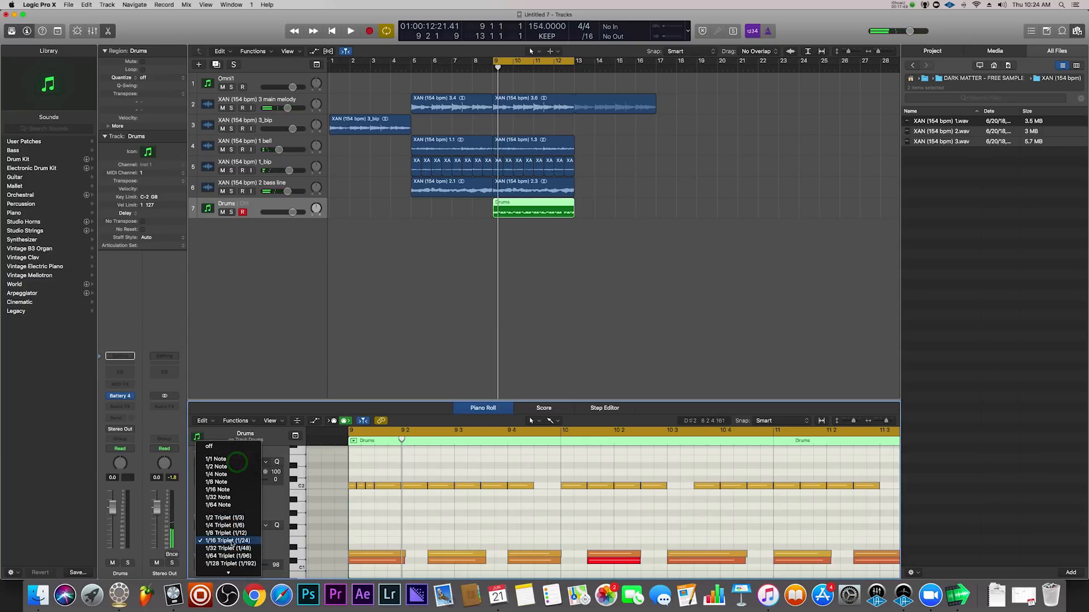
{"action": "left_click", "coordinate": [233, 539]}
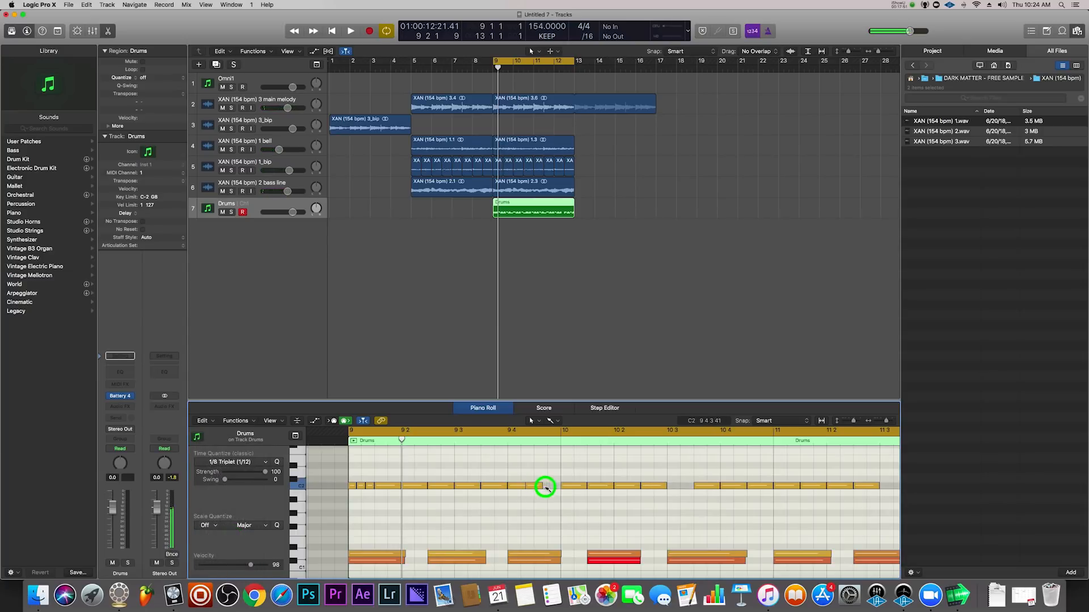
{"action": "key", "text": "space"}
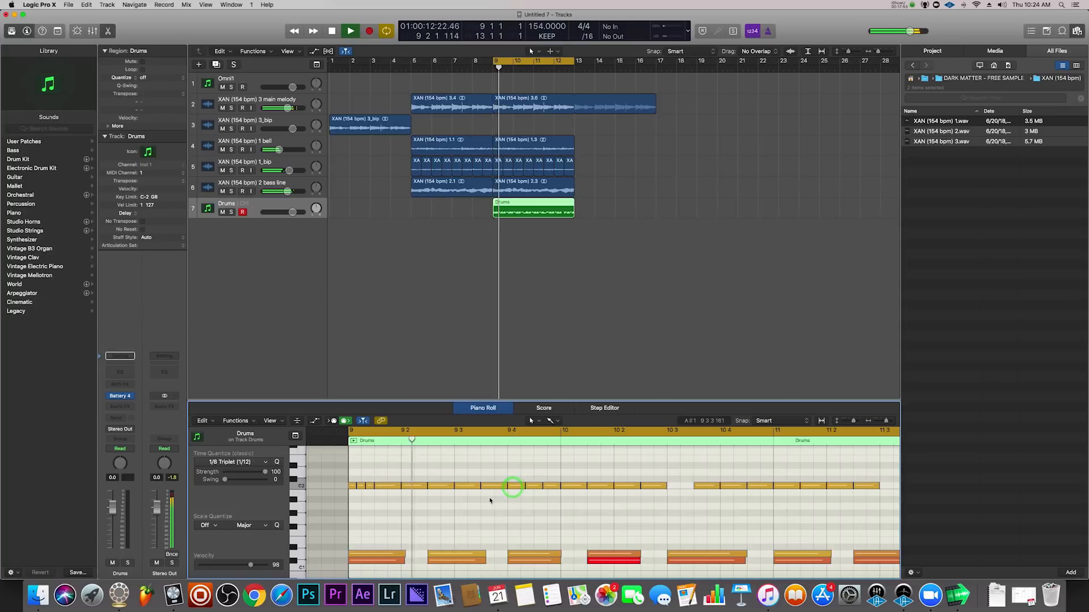
{"action": "key", "text": "space"}
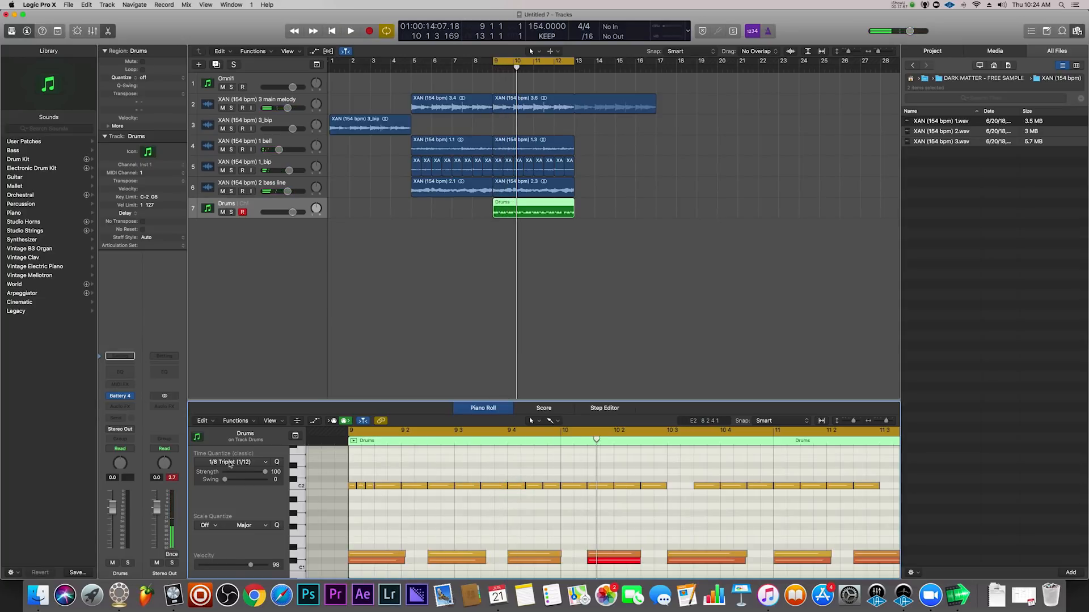
Set the time quantize to 1/32 Note, fill the C2 hi-hat gap at 10.3, and play it back.
{"action": "left_click", "coordinate": [228, 462]}
{"action": "left_click", "coordinate": [227, 522]}
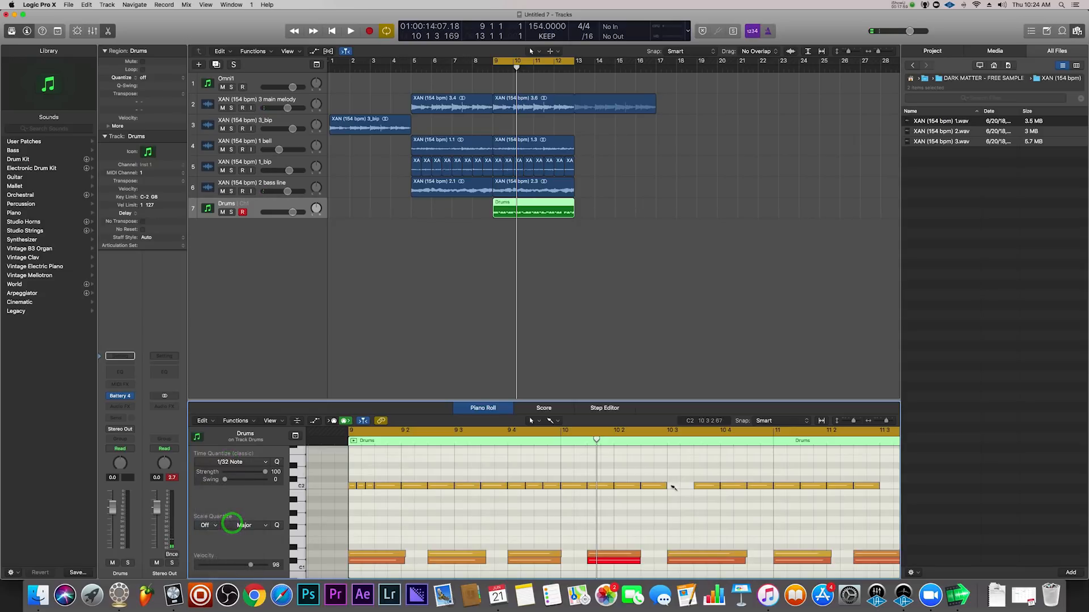
{"action": "key", "text": "space"}
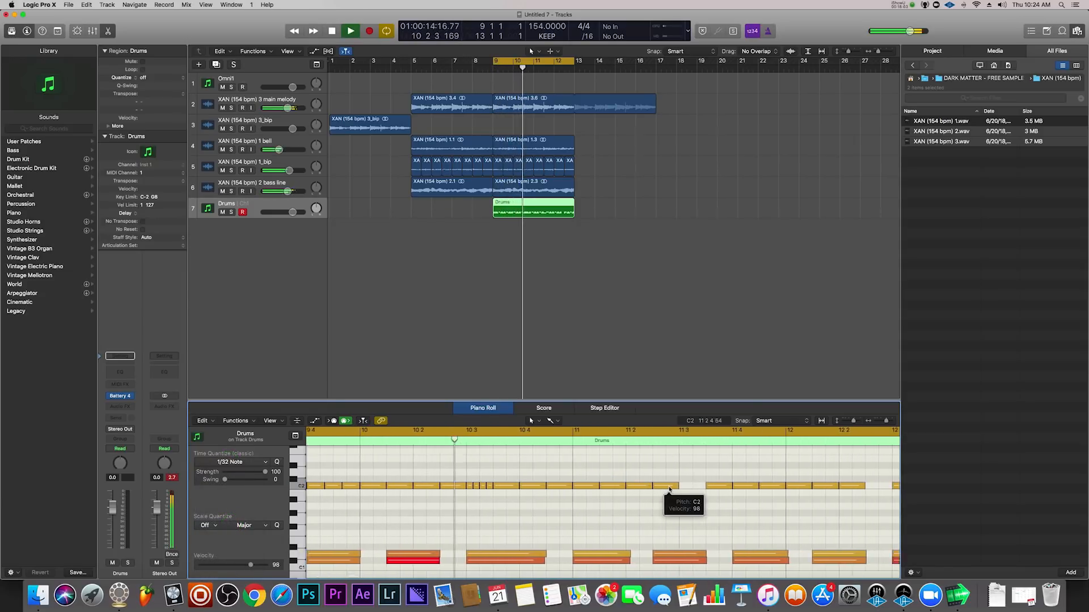
{"action": "key", "text": "space"}
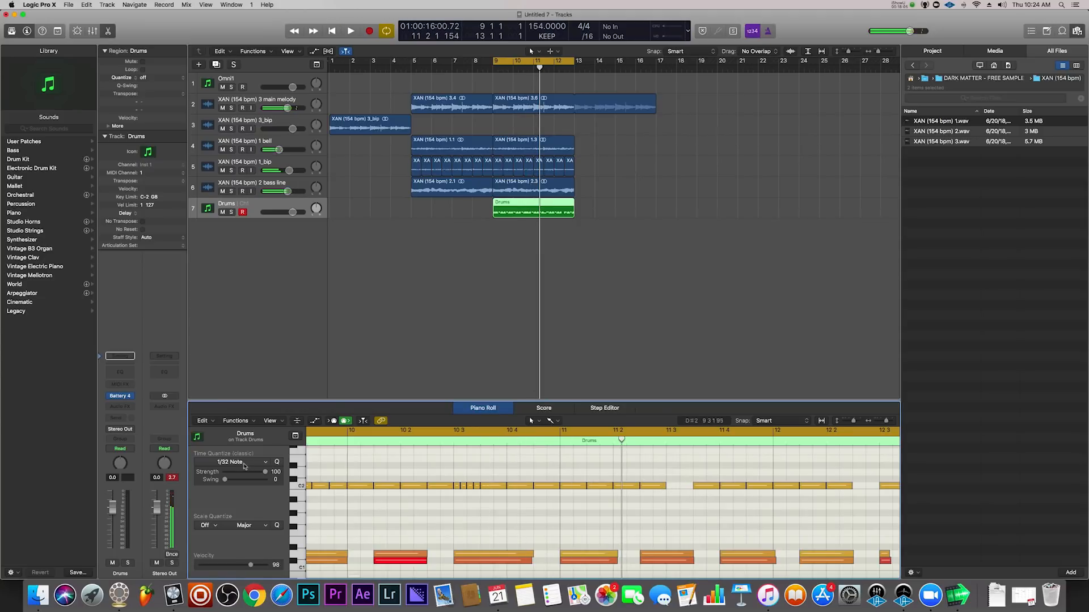
Set the time quantize to 1/16 Triplet (1/24) and fill the C2 hi-hat gap at 11.3 with a roll.
{"action": "left_click", "coordinate": [241, 463]}
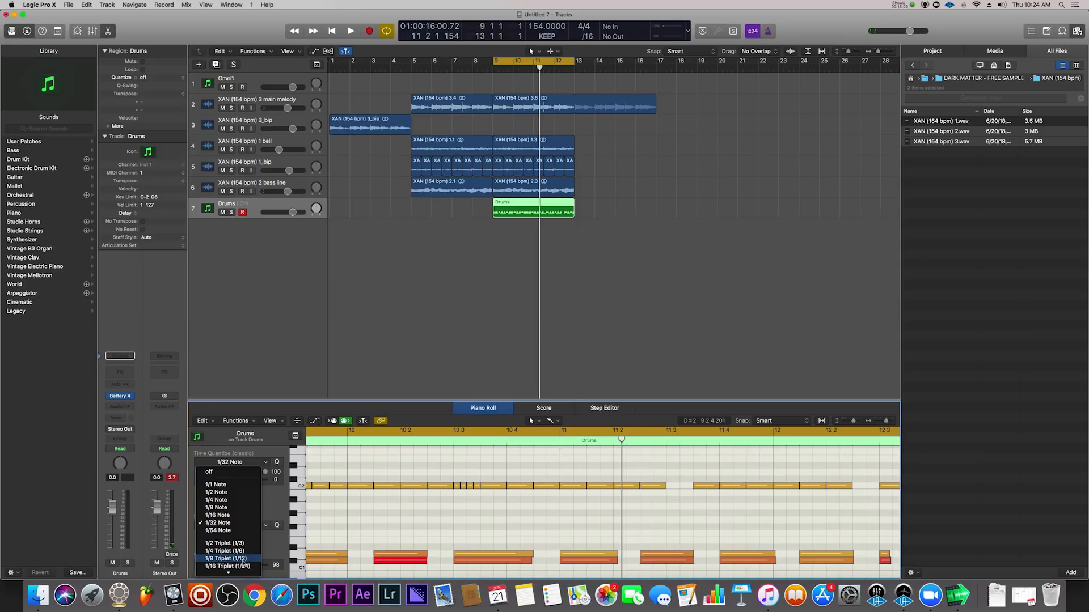
{"action": "scroll", "coordinate": [242, 566], "scroll_direction": "down", "scroll_amount": 2}
{"action": "left_click", "coordinate": [240, 554]}
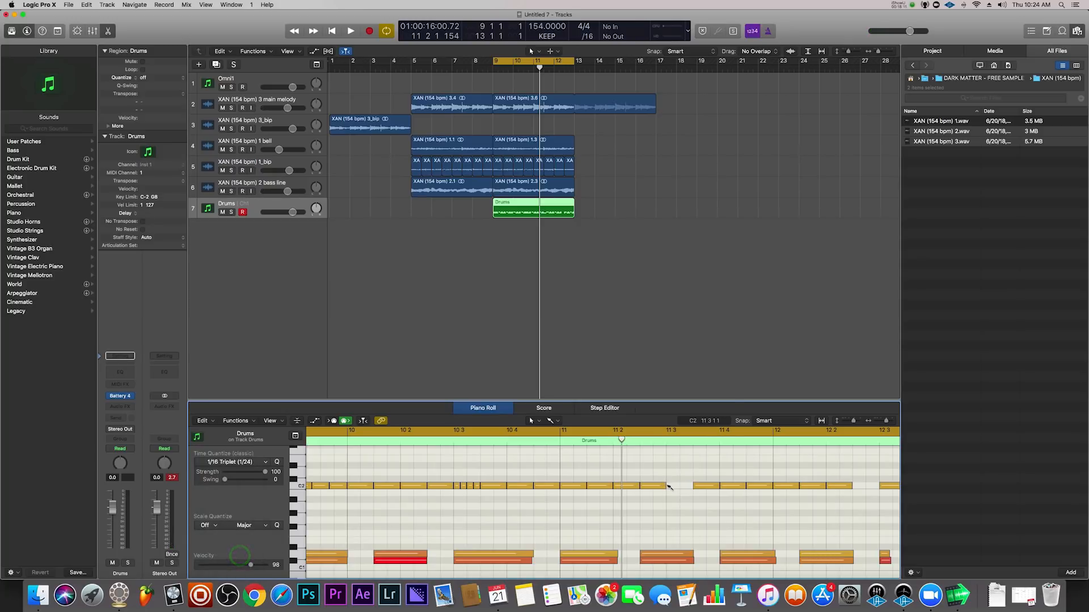
{"action": "scroll", "coordinate": [663, 486], "scroll_direction": "right", "scroll_amount": 2}
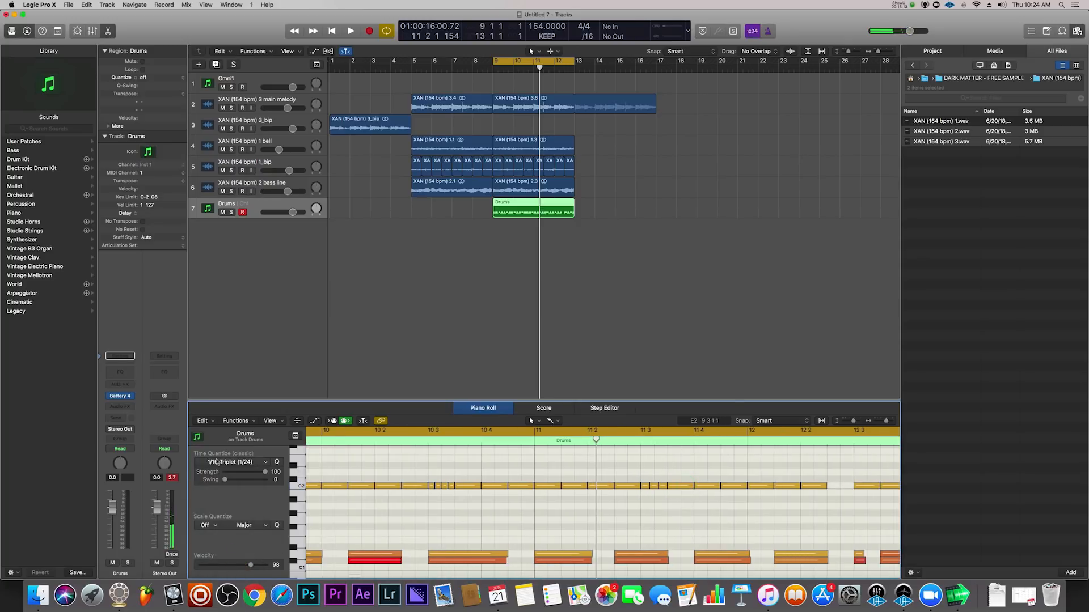
Set the time quantize to 1/32 Triplet (1/48), fill the C2 hi-hat gap in bar 12, and play the whole pattern.
{"action": "left_click", "coordinate": [216, 463]}
{"action": "scroll", "coordinate": [224, 526], "scroll_direction": "up", "scroll_amount": 4}
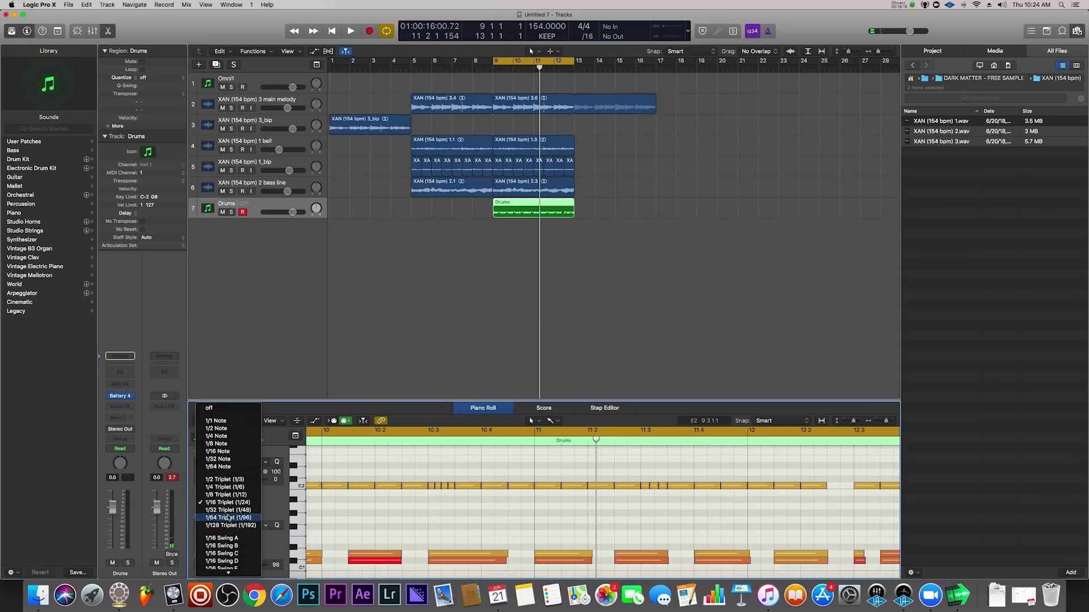
{"action": "left_click", "coordinate": [228, 510]}
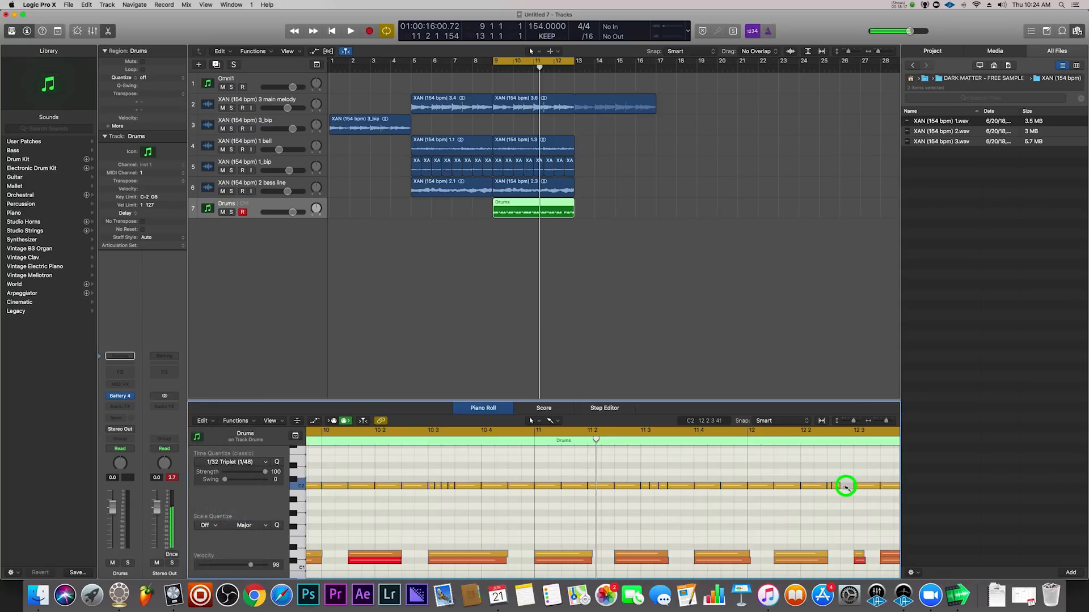
{"action": "key", "text": "space"}
{"action": "key", "text": "super+Left"}
{"action": "key", "text": "super+Left"}
{"action": "key", "text": "super+Left"}
{"action": "key", "text": "super+Left"}
{"action": "key", "text": "super+Left"}
{"action": "key", "text": "super+Left"}
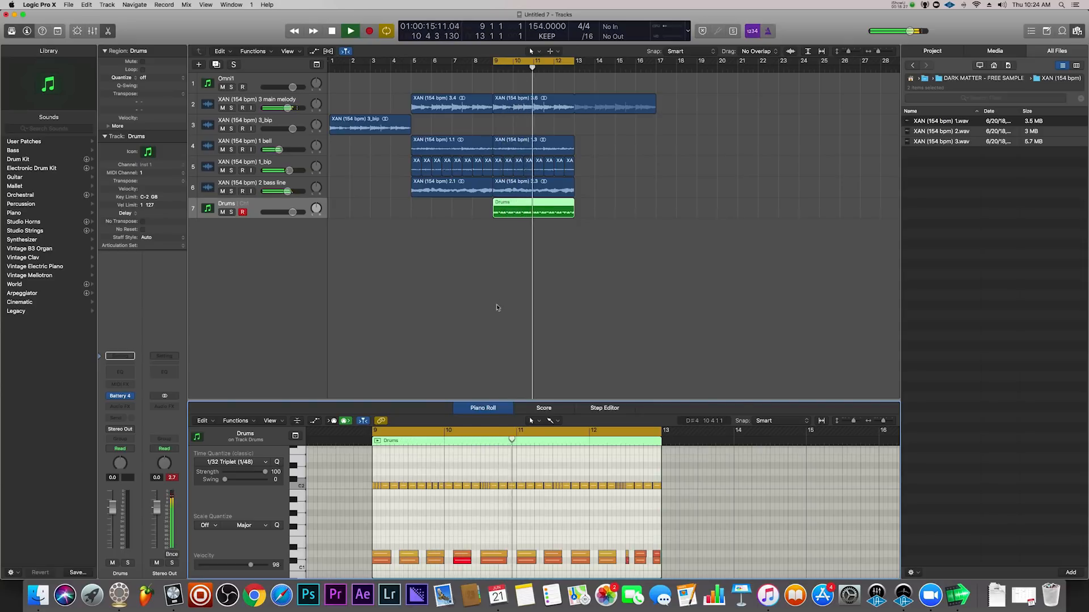
Copy the Drums region to bar 13 with the cycle range over it, and delete the copy's C#1 and D1 hits.
{"action": "right_click", "coordinate": [509, 265]}
{"action": "left_click", "coordinate": [503, 241]}
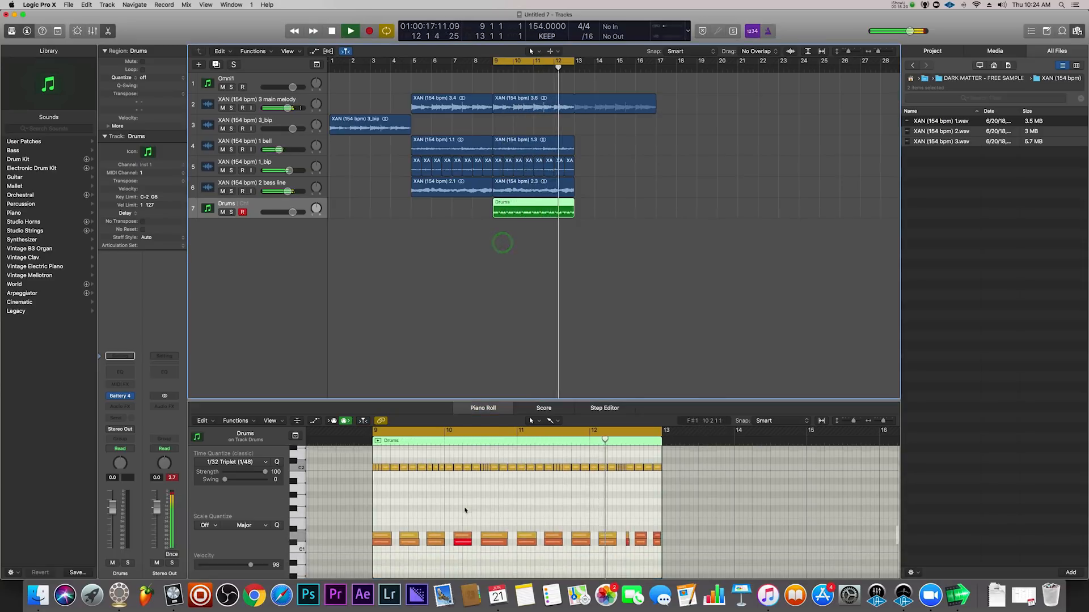
{"action": "left_click_drag", "start_coordinate": [384, 474], "coordinate": [717, 530]}
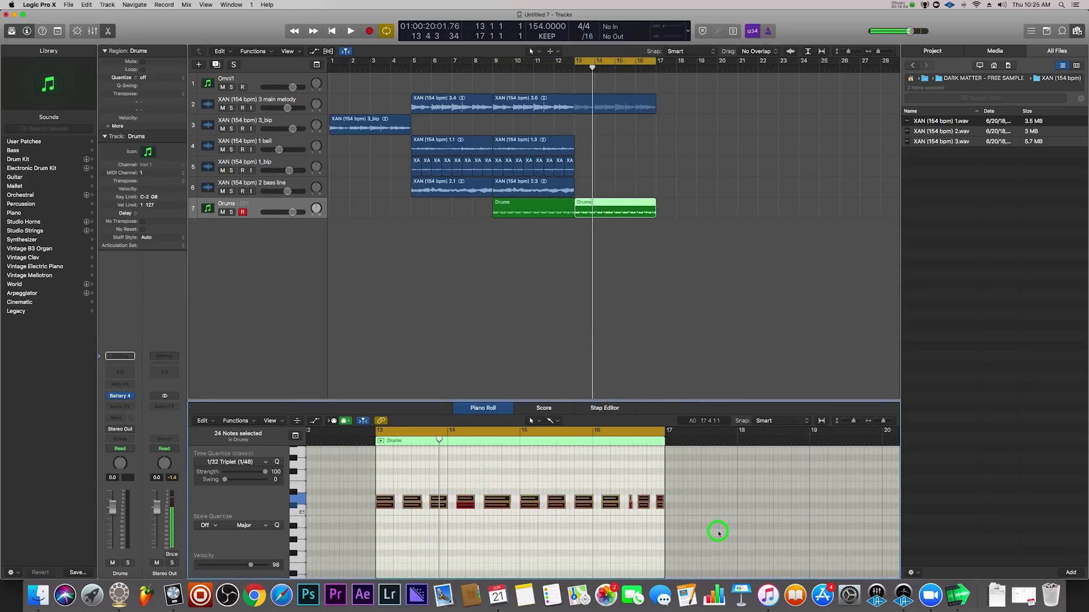
{"action": "key", "text": "Delete"}
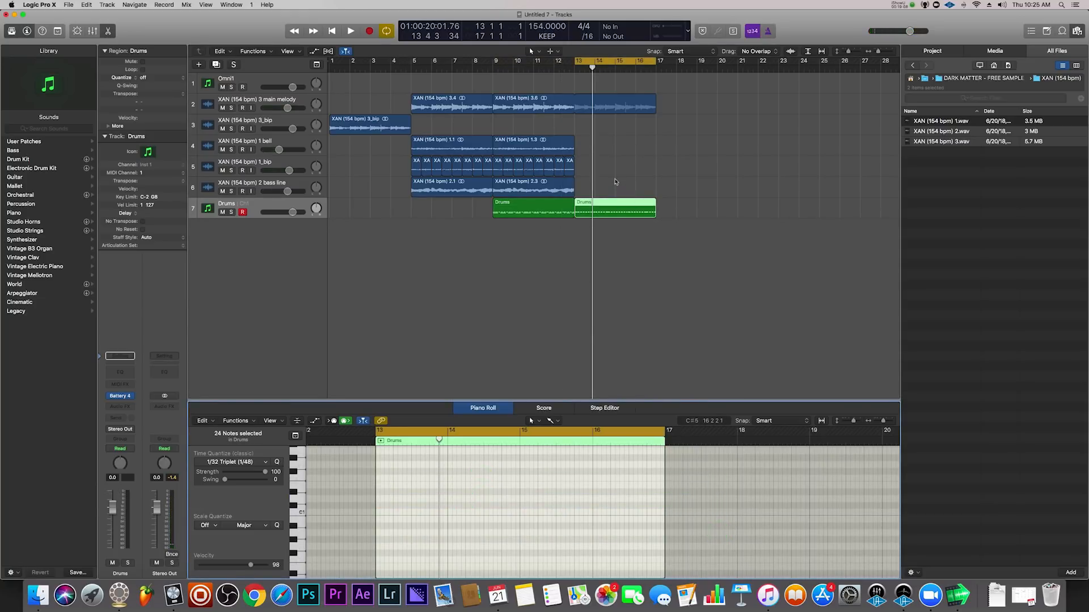
Record a new pattern of layered C#1 and D1 hits over the copied Drums region, starting at bar 13.
{"action": "left_click", "coordinate": [573, 68]}
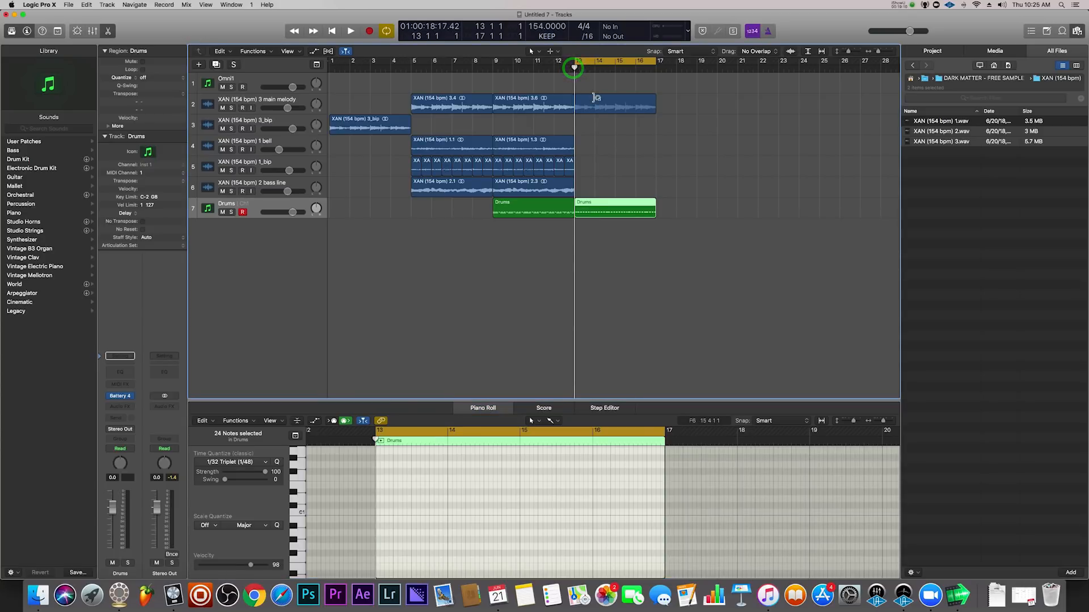
{"action": "key", "text": "r"}
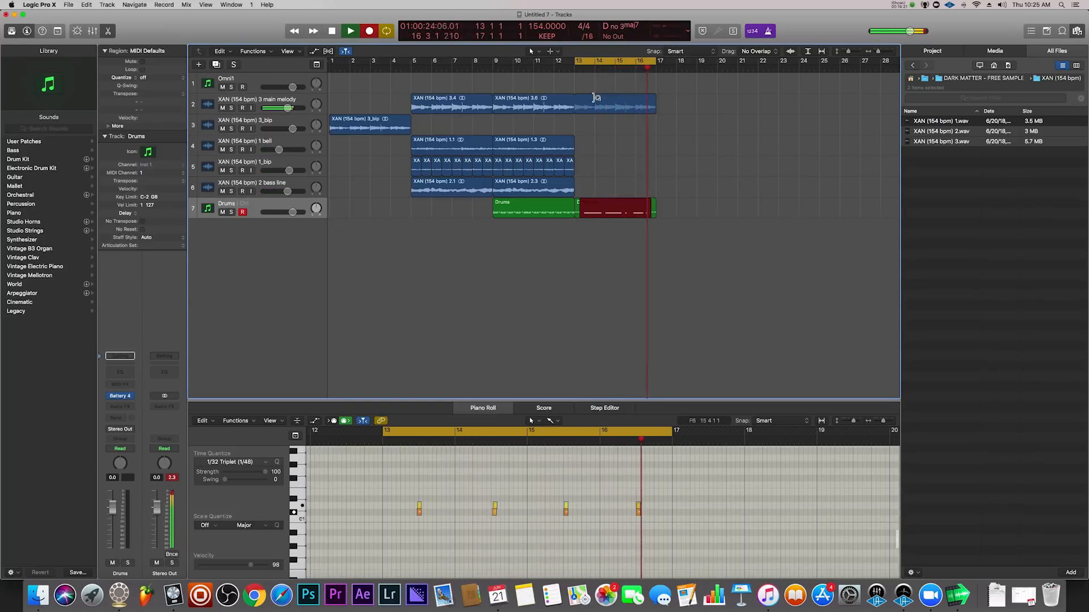
{"action": "key", "text": "space"}
Shorten the recorded C#1 and D1 hits in bars 13 to 16 to brief notes.
{"action": "left_click", "coordinate": [450, 479]}
{"action": "key", "text": "super+a"}
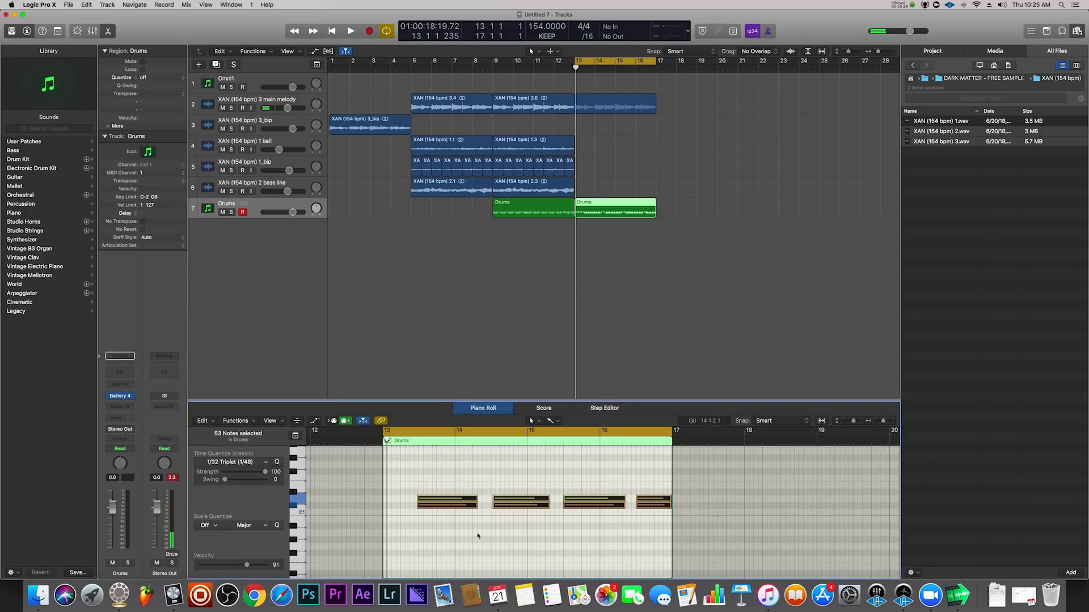
{"action": "left_click", "coordinate": [433, 501]}
{"action": "left_click", "coordinate": [484, 482]}
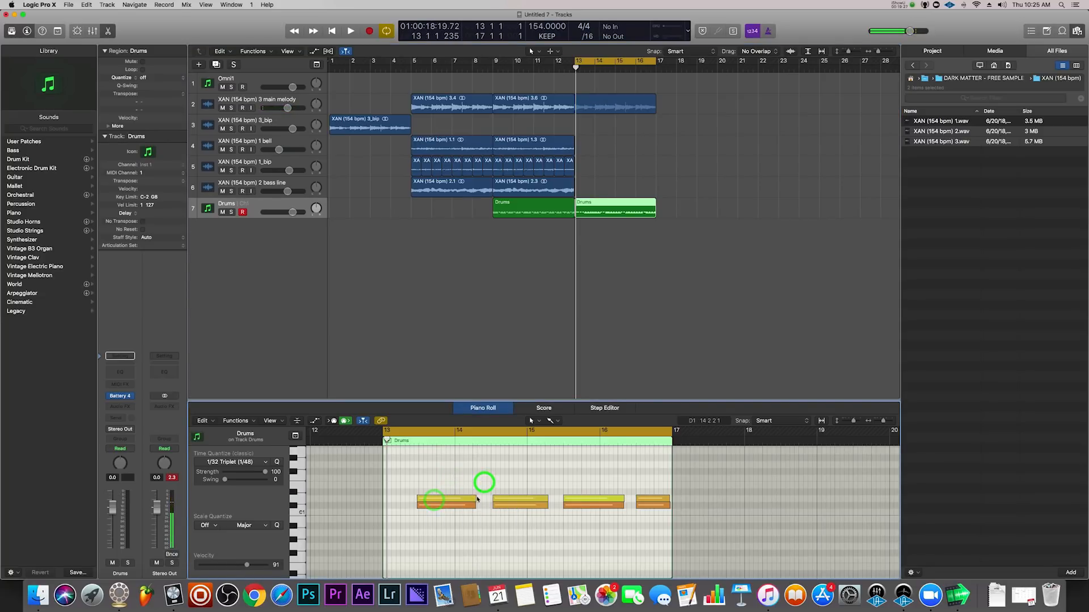
{"action": "left_click_drag", "start_coordinate": [420, 469], "coordinate": [609, 539]}
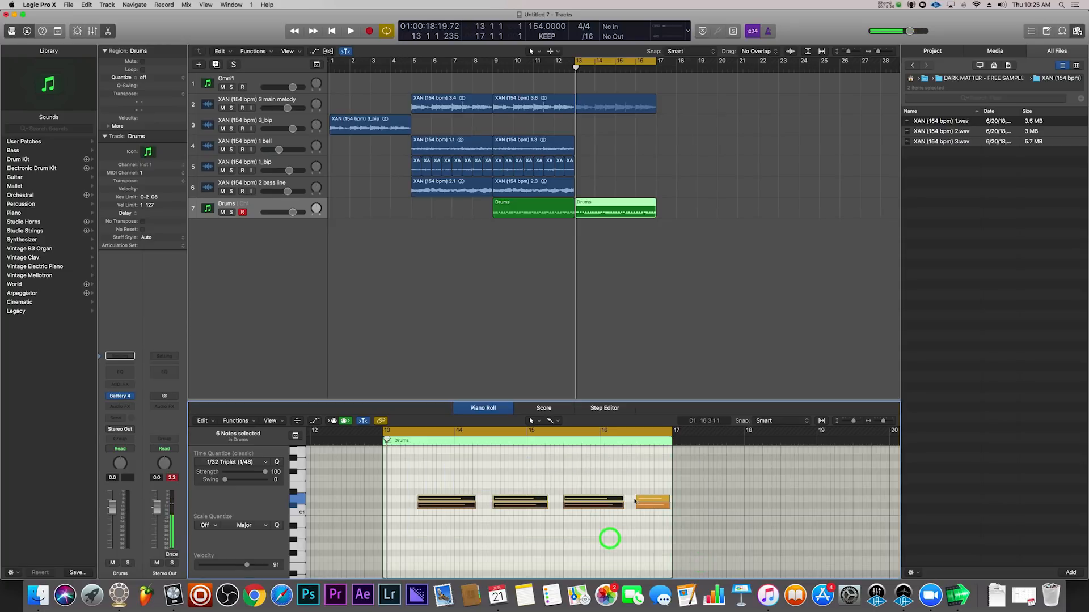
{"action": "left_click_drag", "start_coordinate": [621, 500], "coordinate": [577, 500]}
{"action": "left_click_drag", "start_coordinate": [652, 476], "coordinate": [661, 546]}
{"action": "left_click_drag", "start_coordinate": [668, 499], "coordinate": [652, 500]}
Quantize all notes in the bar 13 Drums region to 1/8 Note.
{"action": "key", "text": "space"}
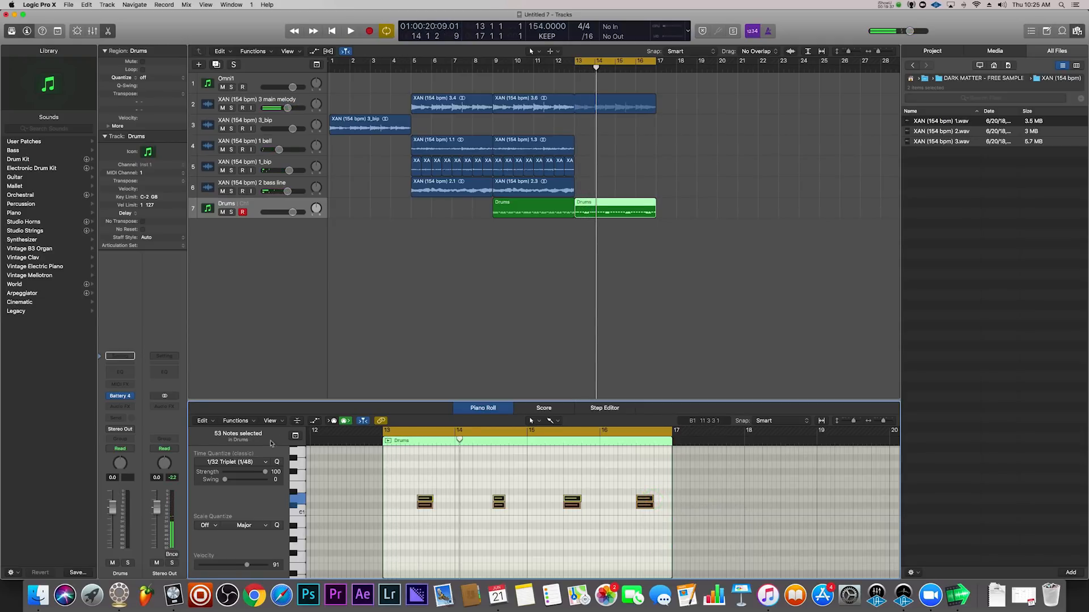
{"action": "left_click", "coordinate": [245, 464]}
{"action": "left_click", "coordinate": [249, 508]}
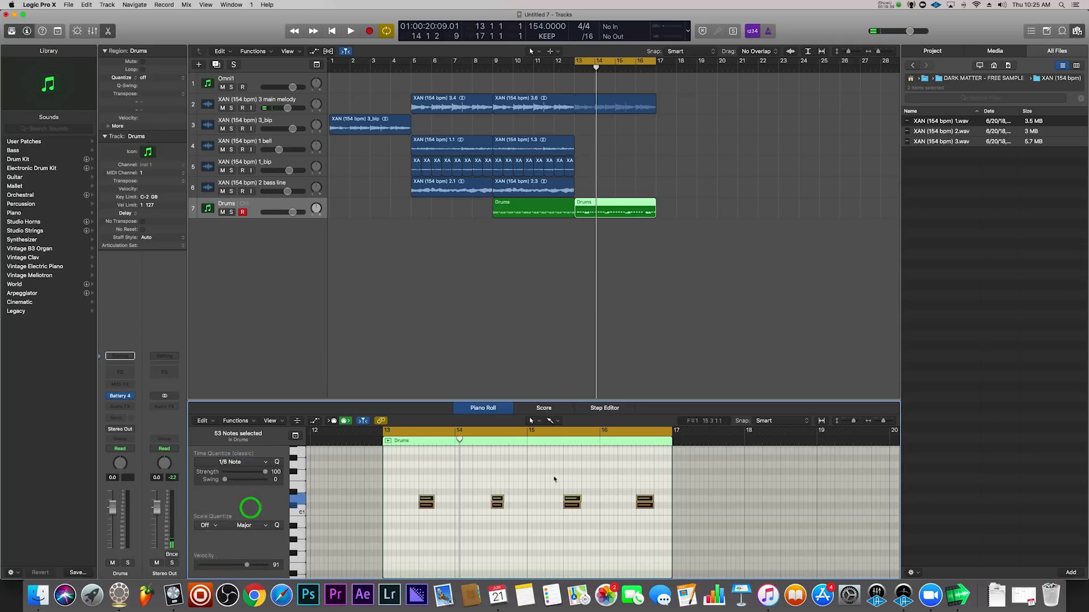
{"action": "left_click", "coordinate": [546, 467]}
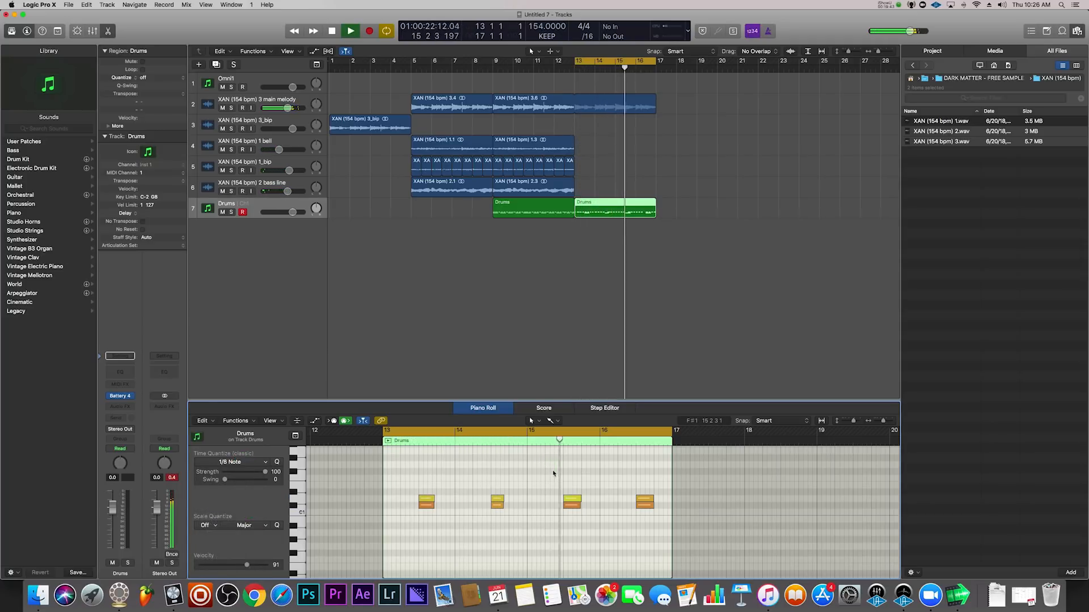
Stop playback and delete the C2 hi-hat notes from the bar 13 Drums region.
{"action": "scroll", "coordinate": [559, 497], "scroll_direction": "up", "scroll_amount": 3}
{"action": "key", "text": "space"}
{"action": "left_click_drag", "start_coordinate": [360, 475], "coordinate": [769, 531]}
{"action": "key", "text": "Delete"}
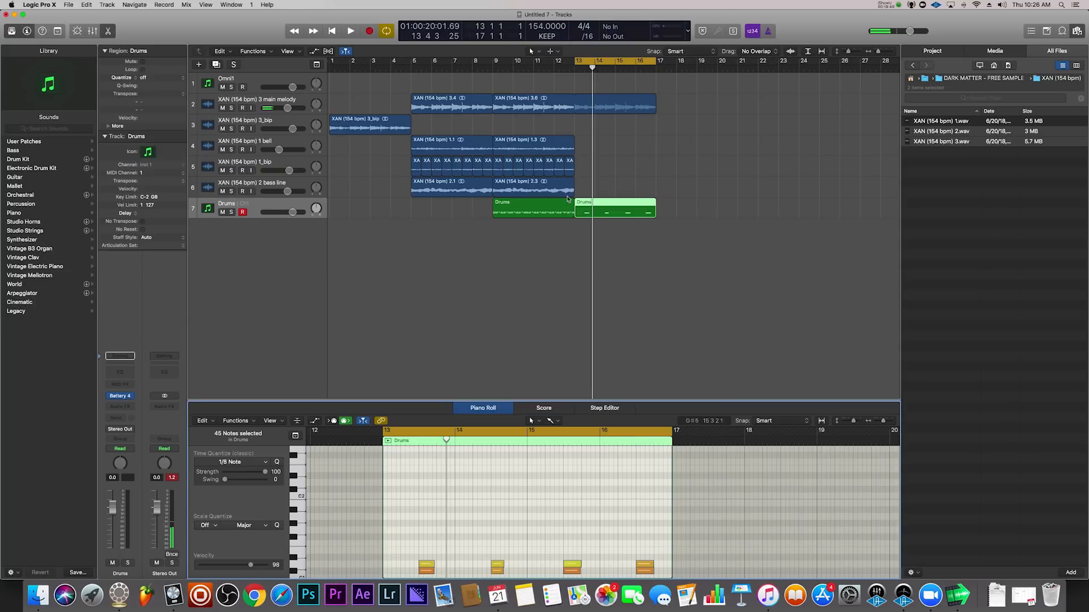
Copy the C2 hi-hat pattern from the bar 9 Drums region into the bar 13 region and play it back.
{"action": "left_click", "coordinate": [530, 215]}
{"action": "left_click_drag", "start_coordinate": [640, 463], "coordinate": [282, 530]}
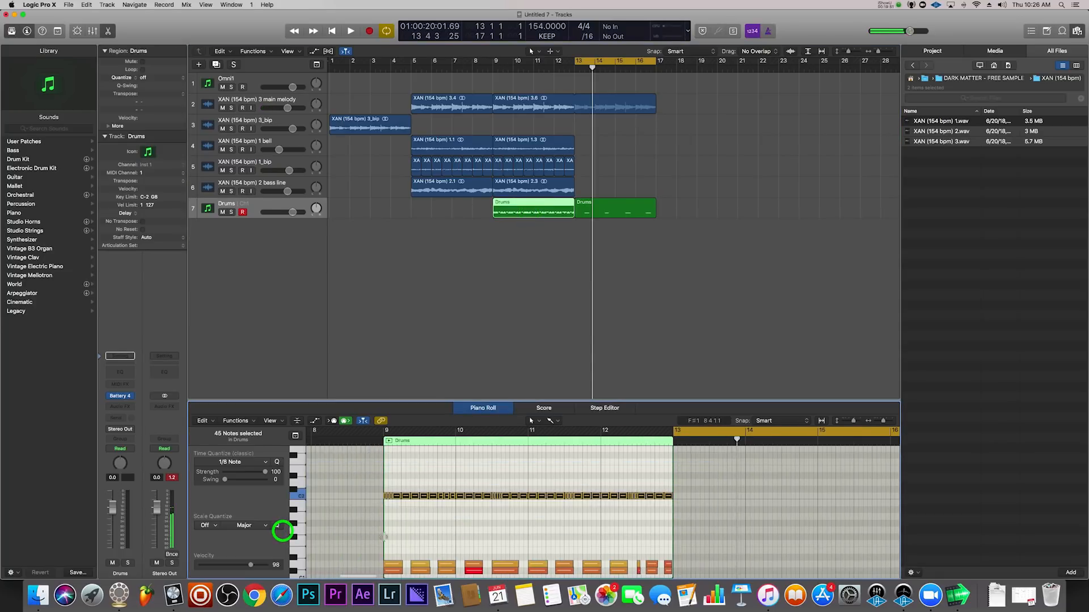
{"action": "left_click", "coordinate": [605, 209]}
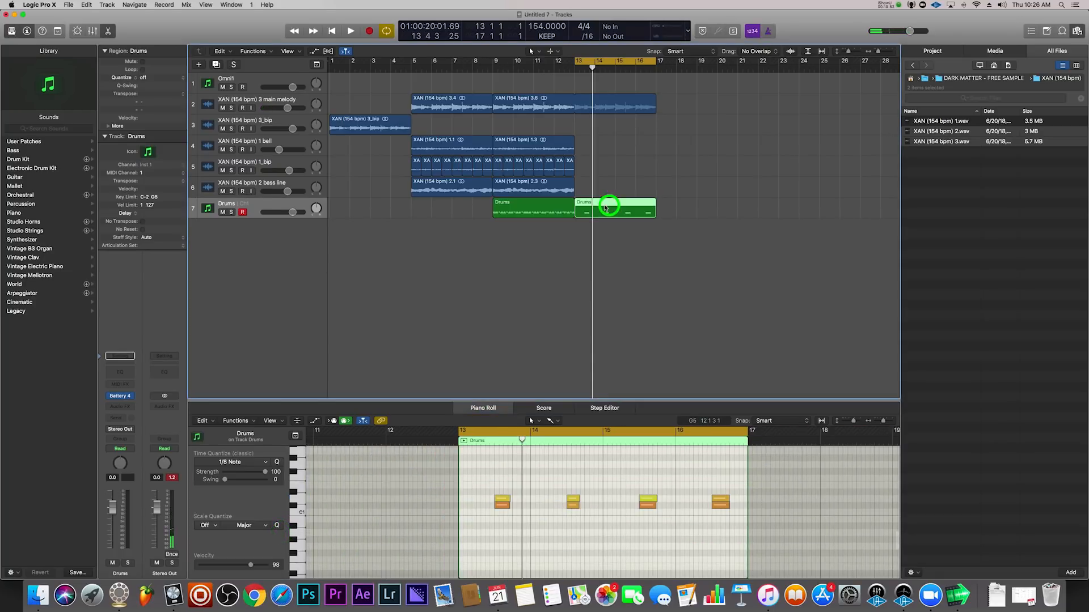
{"action": "left_click", "coordinate": [575, 70]}
{"action": "key", "text": "super+v"}
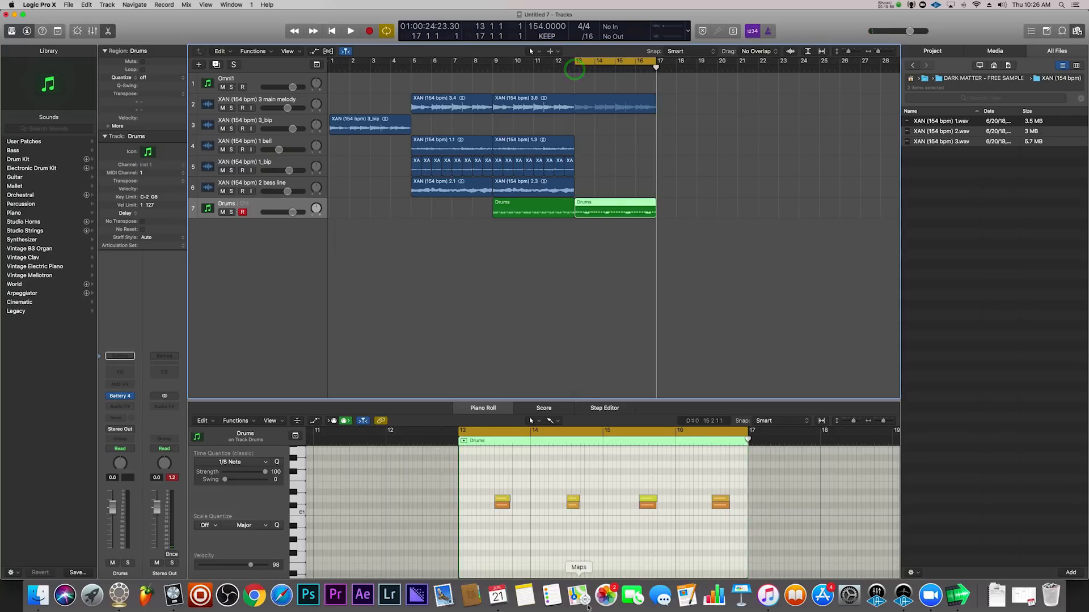
{"action": "scroll", "coordinate": [537, 511], "scroll_direction": "up", "scroll_amount": 5}
{"action": "scroll", "coordinate": [537, 511], "scroll_direction": "down", "scroll_amount": 3}
{"action": "key", "text": "space"}
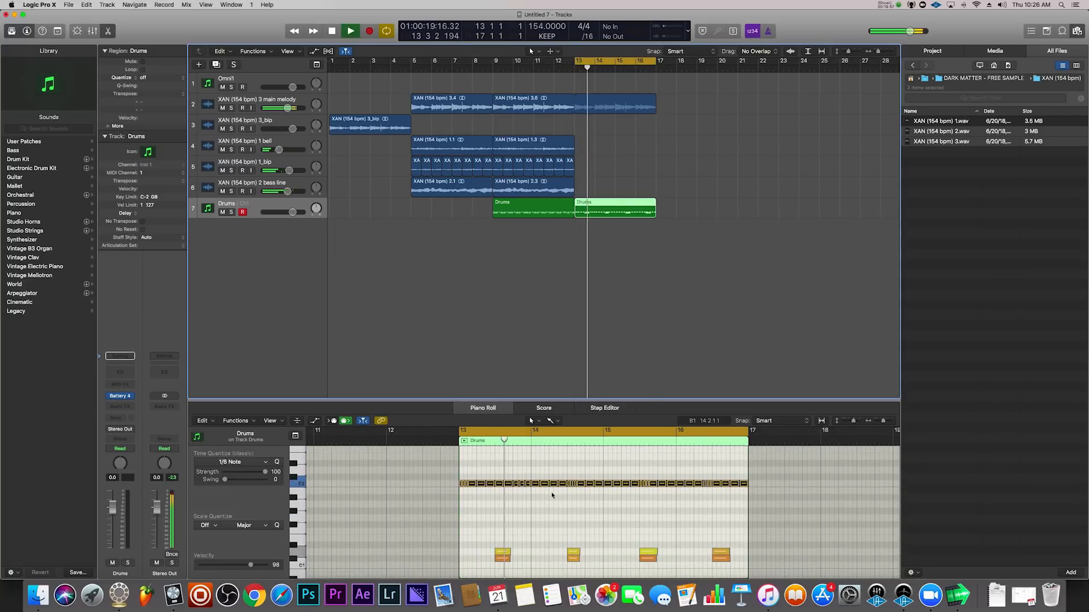
{"action": "scroll", "coordinate": [522, 508], "scroll_direction": "down", "scroll_amount": 2}
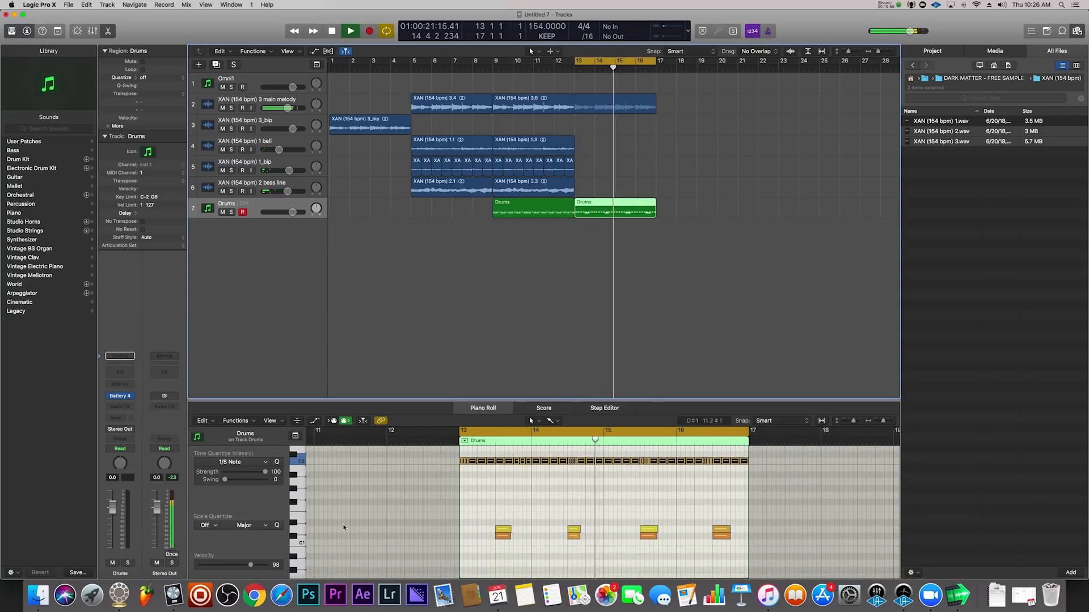
Add C1 kick notes in bar 14 of the Drums region, at 14.1.3 and 14.2.3.
{"action": "left_click", "coordinate": [298, 543]}
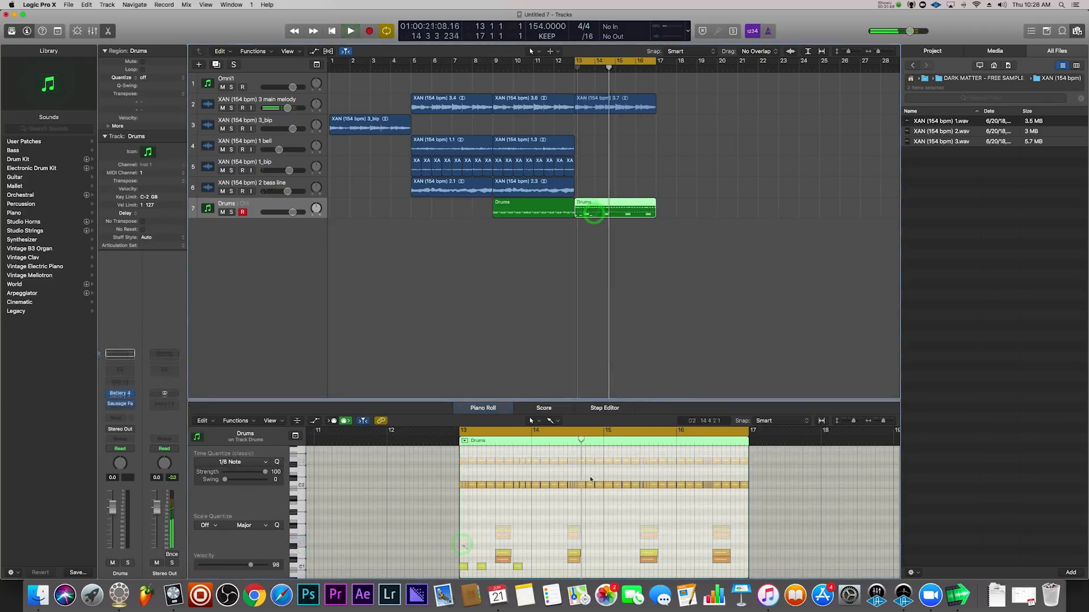
{"action": "scroll", "coordinate": [584, 506], "scroll_direction": "down", "scroll_amount": 2}
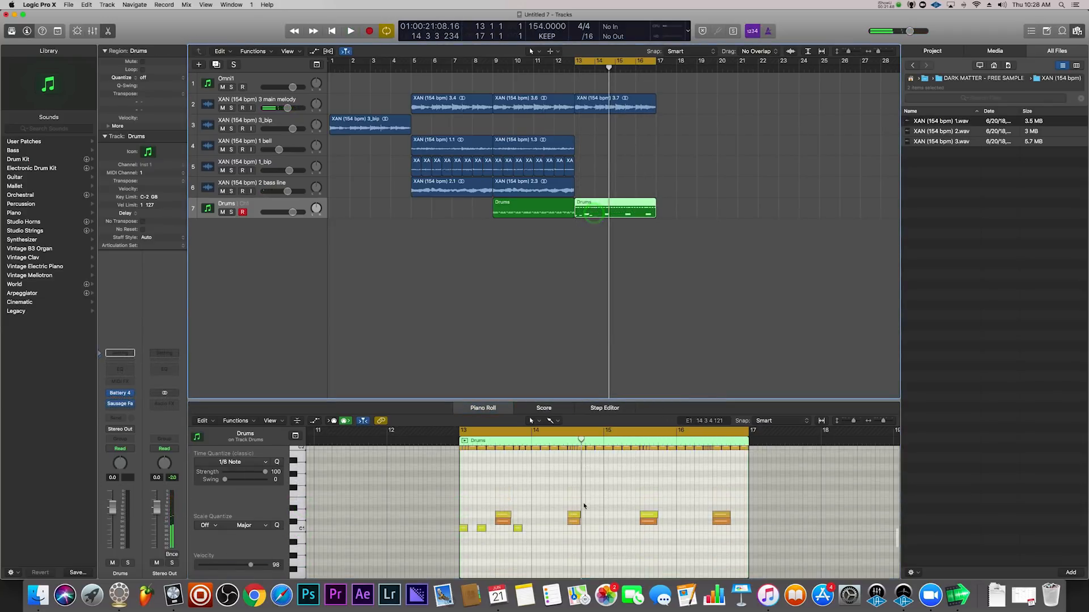
{"action": "left_click", "coordinate": [550, 530]}
{"action": "key", "text": "space"}
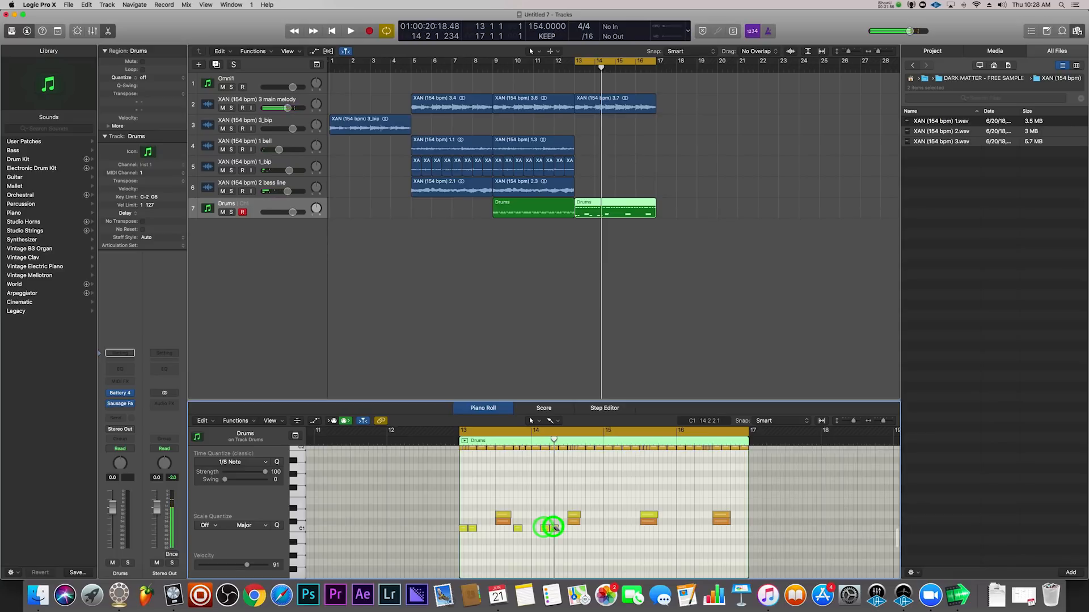
{"action": "scroll", "coordinate": [576, 518], "scroll_direction": "up", "scroll_amount": 2}
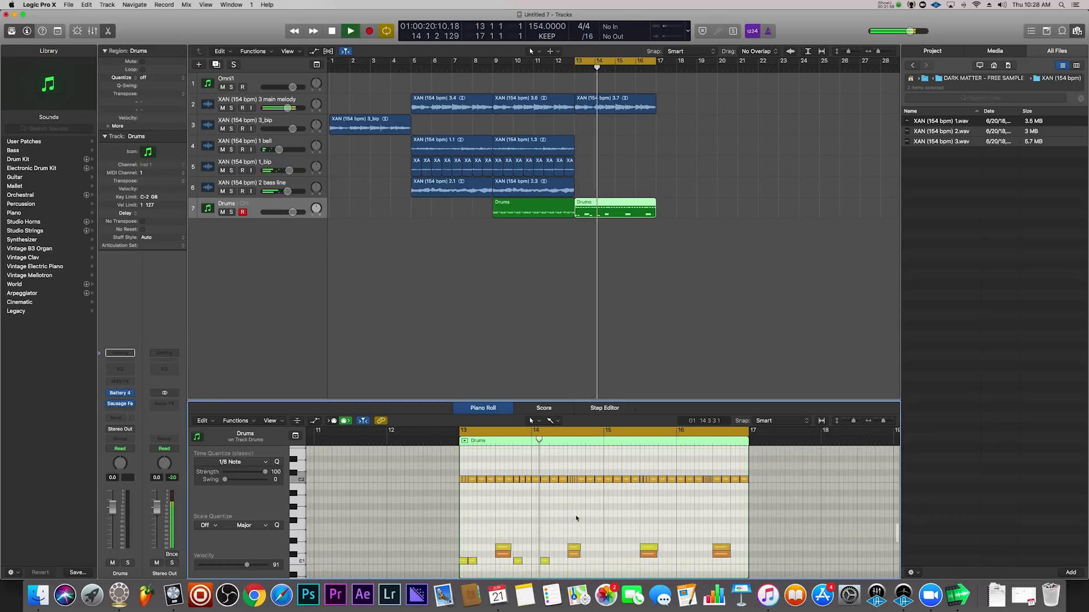
{"action": "left_click", "coordinate": [553, 561], "text": "super"}
{"action": "left_click_drag", "start_coordinate": [554, 561], "coordinate": [562, 562]}
{"action": "key", "text": "space"}
{"action": "scroll", "coordinate": [616, 555], "scroll_direction": "down", "scroll_amount": 2}
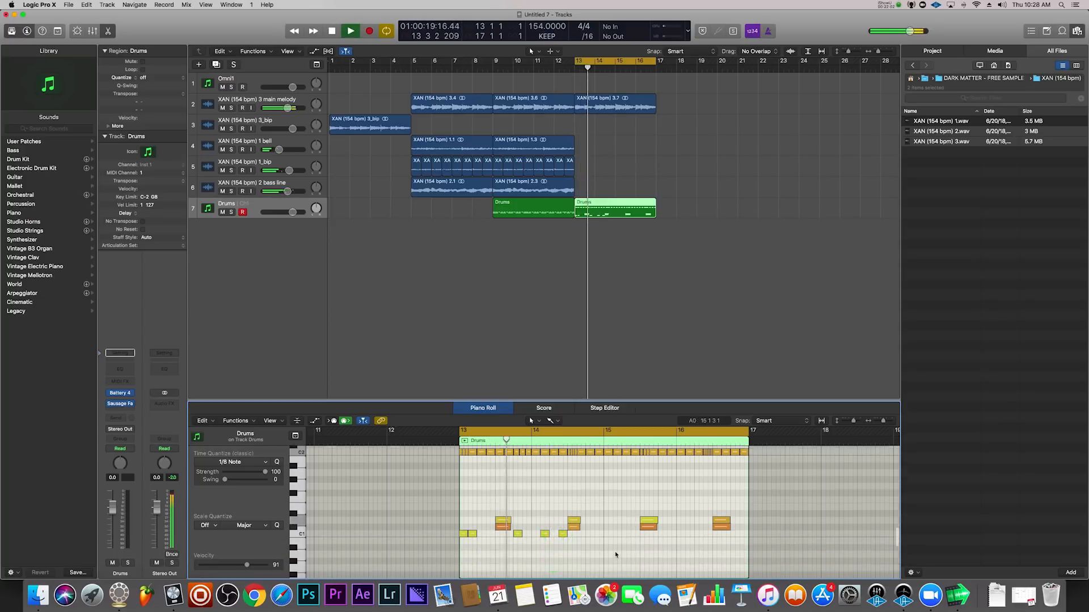
Try the earlier bar 14 C1 kick on beat 2 during playback and delete that note.
{"action": "key", "text": "space"}
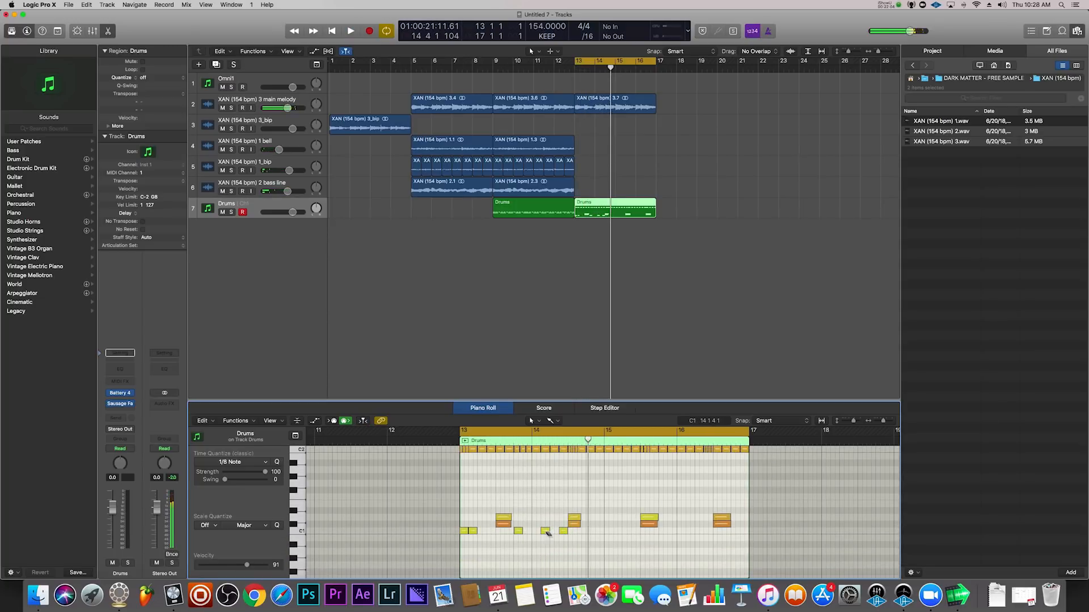
{"action": "key", "text": "space"}
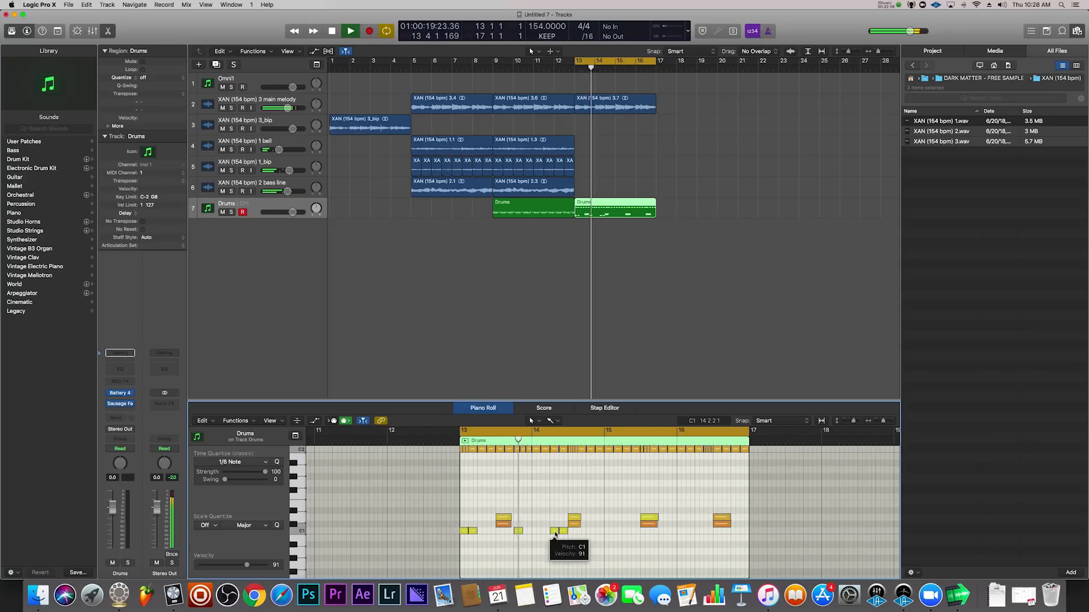
{"action": "key", "text": "space"}
{"action": "left_click", "coordinate": [555, 531]}
{"action": "key", "text": "Delete"}
{"action": "key", "text": "space"}
Add C1 kicks on beats 1 and 2 of bar 15 and on beats 2 and 4 of bar 16.
{"action": "left_click", "coordinate": [605, 530]}
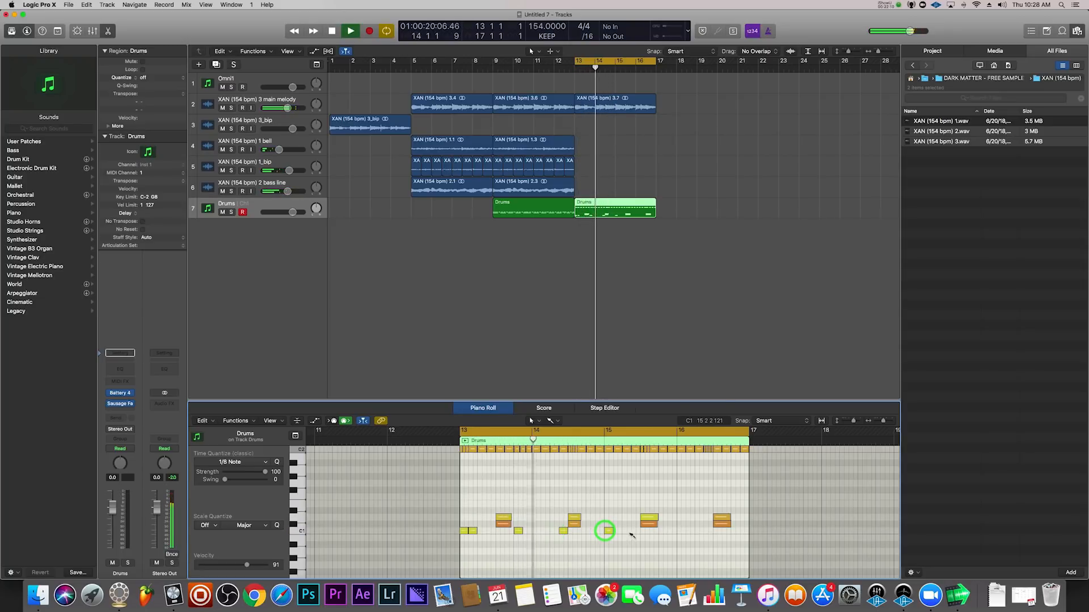
{"action": "left_click", "coordinate": [626, 531]}
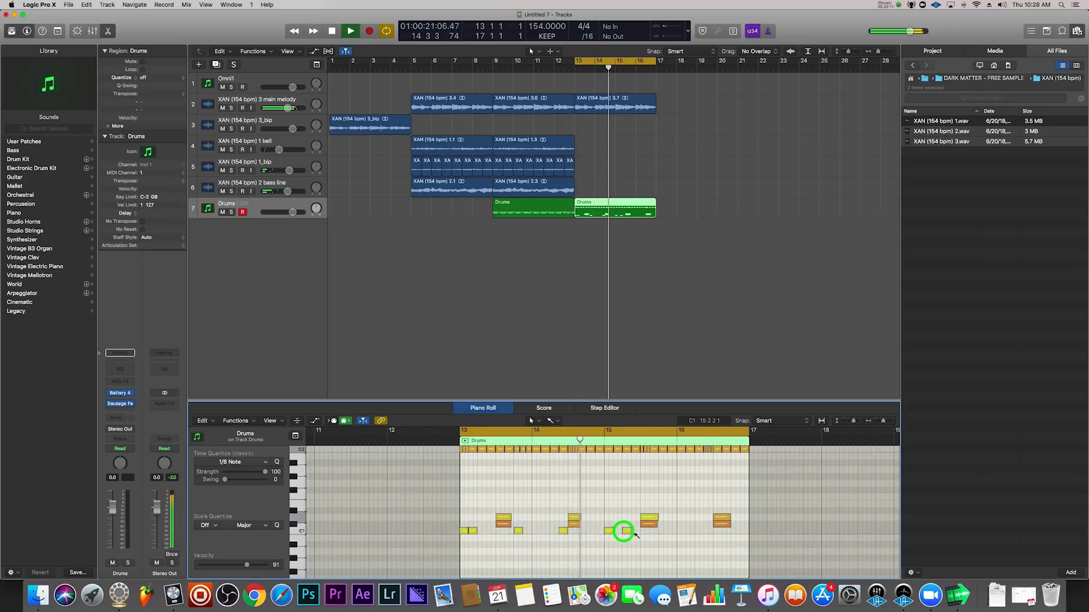
{"action": "left_click", "coordinate": [680, 530]}
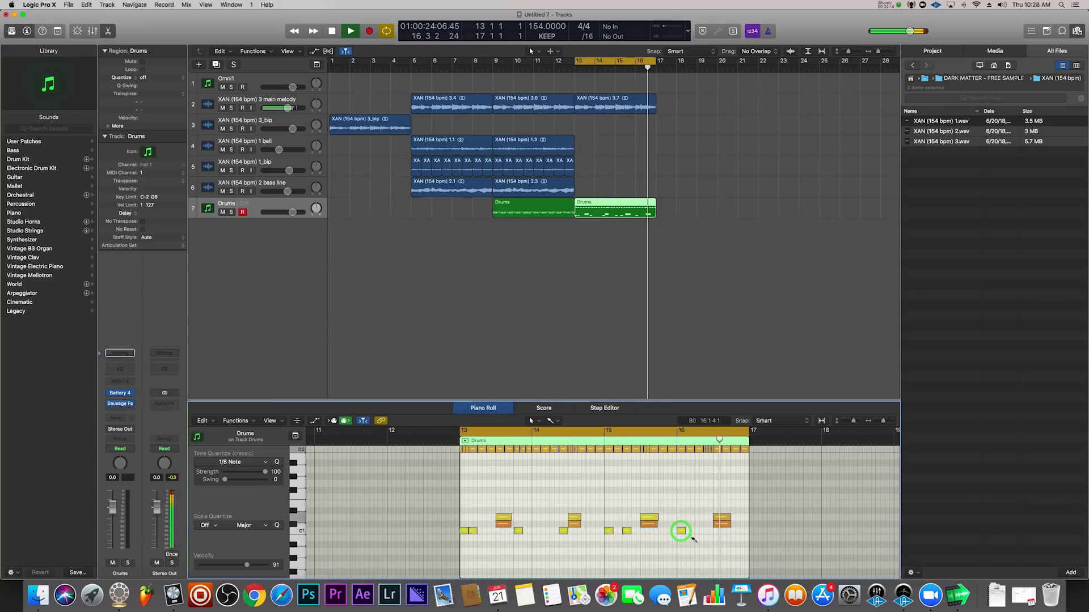
{"action": "left_click", "coordinate": [698, 531], "text": "super"}
{"action": "left_click", "coordinate": [680, 531], "text": "super"}
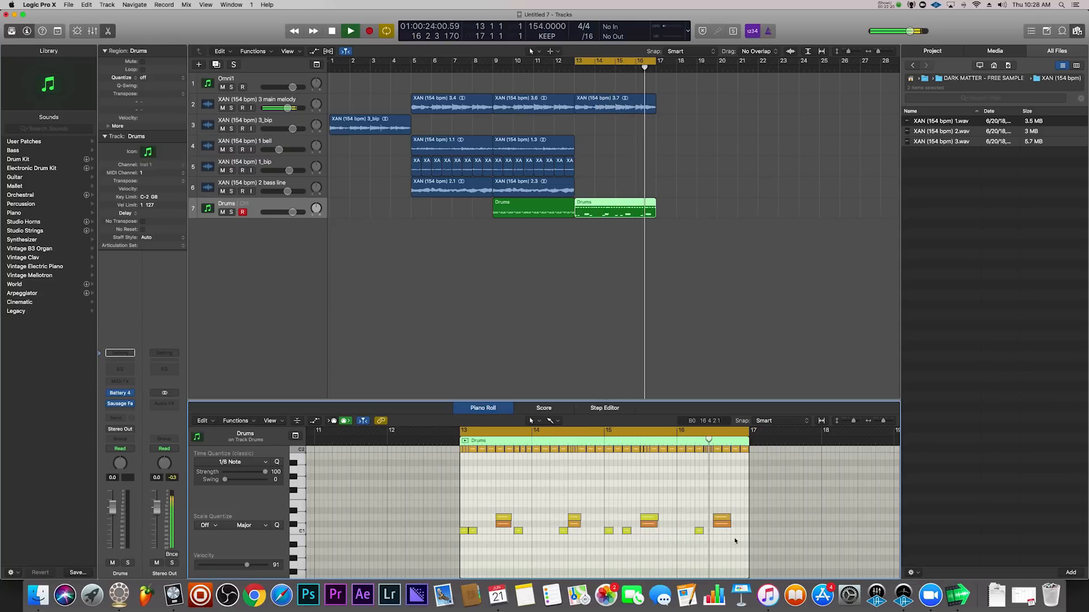
{"action": "left_click", "coordinate": [734, 531], "text": "super"}
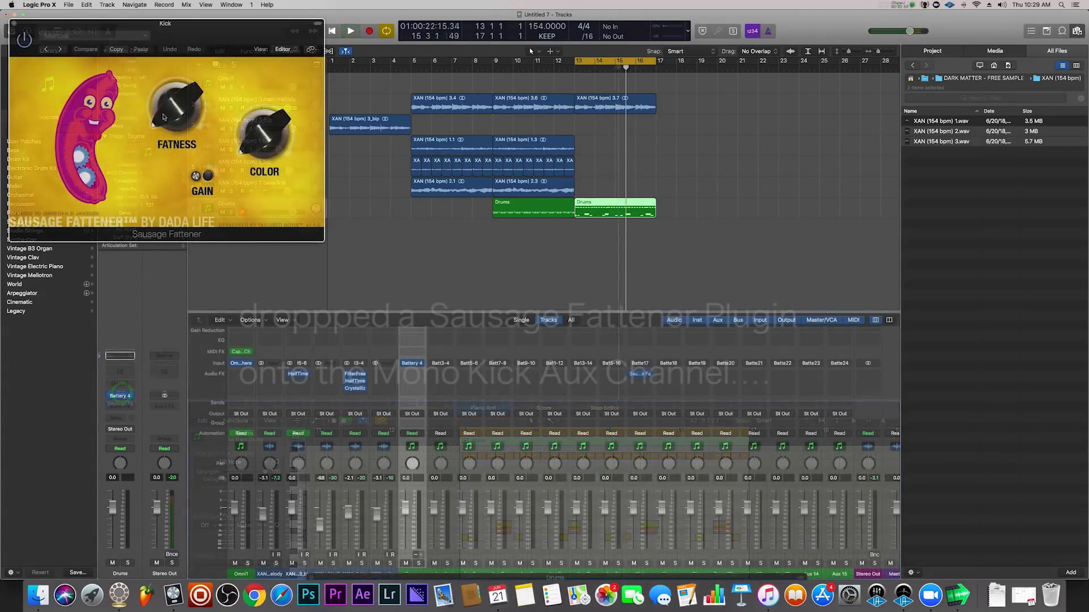
Set the Sausage Fattener's Fatness on the Kick channel to 8.0% and reset the Stereo Out peak level.
{"action": "left_click", "coordinate": [151, 56]}
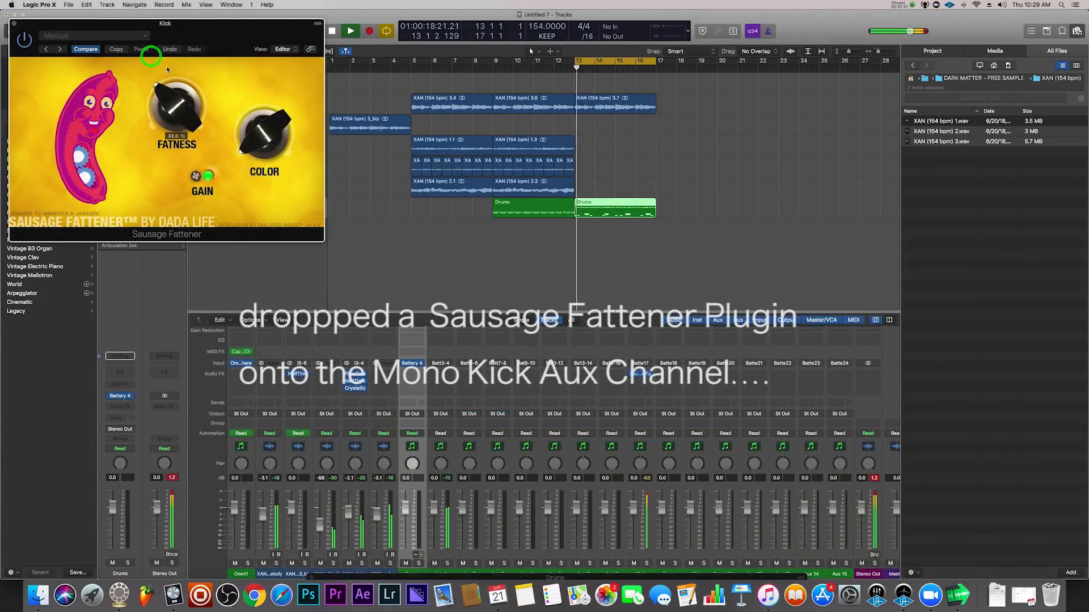
{"action": "left_click_drag", "start_coordinate": [184, 91], "coordinate": [166, 118]}
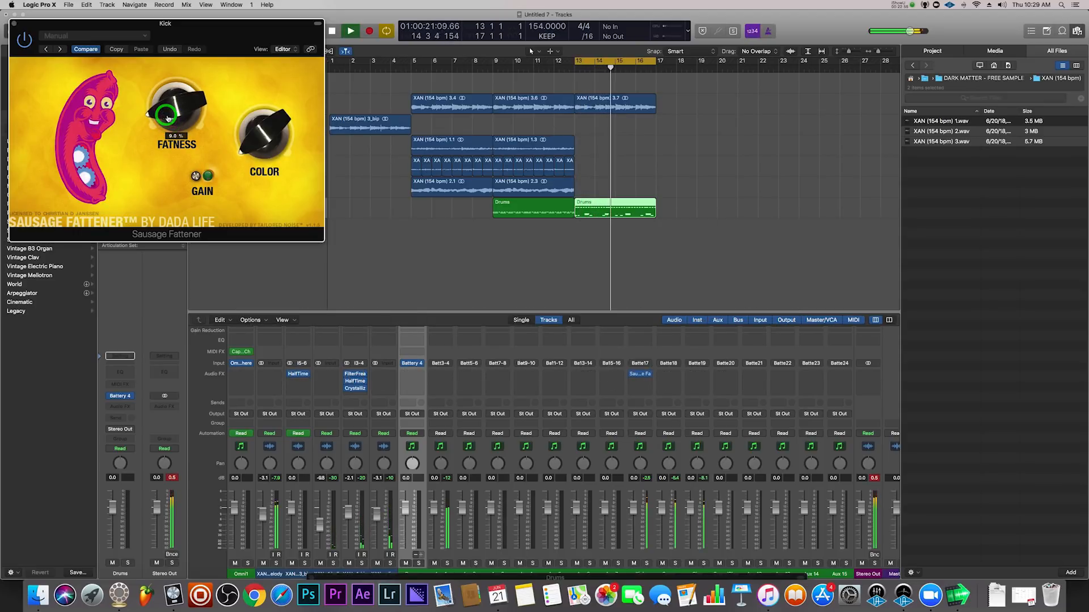
{"action": "left_click", "coordinate": [874, 478]}
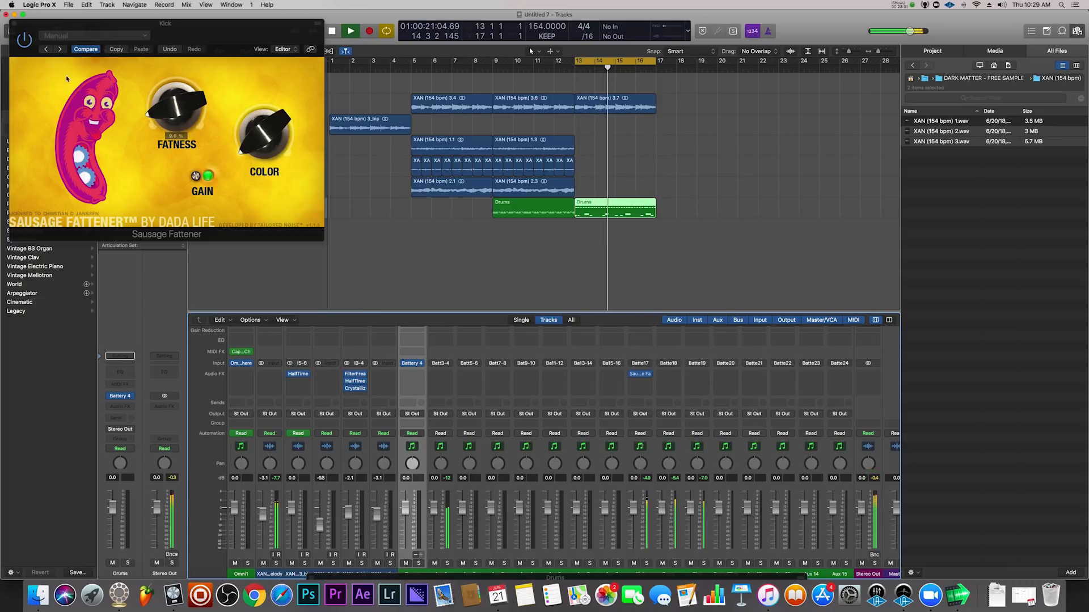
{"action": "left_click_drag", "start_coordinate": [156, 114], "coordinate": [156, 114]}
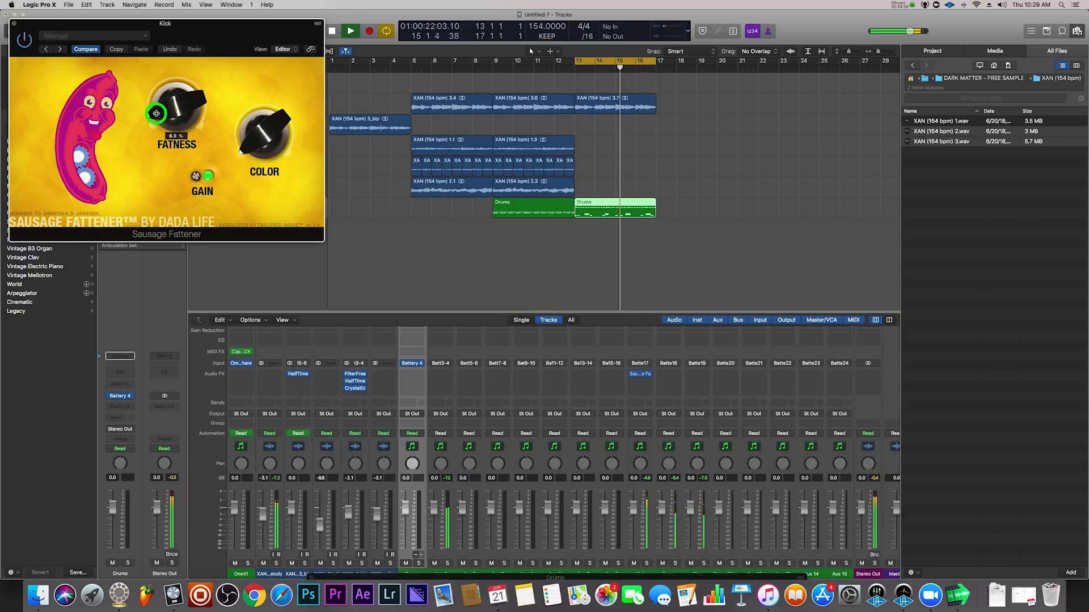
{"action": "left_click", "coordinate": [14, 24]}
Audition the Trap Lord Kit's Perc (Misc) samples in Battery 4 and load Perc (EDM-Trap).wav into the first cell of row C.
{"action": "left_click_drag", "start_coordinate": [583, 580], "coordinate": [546, 237]}
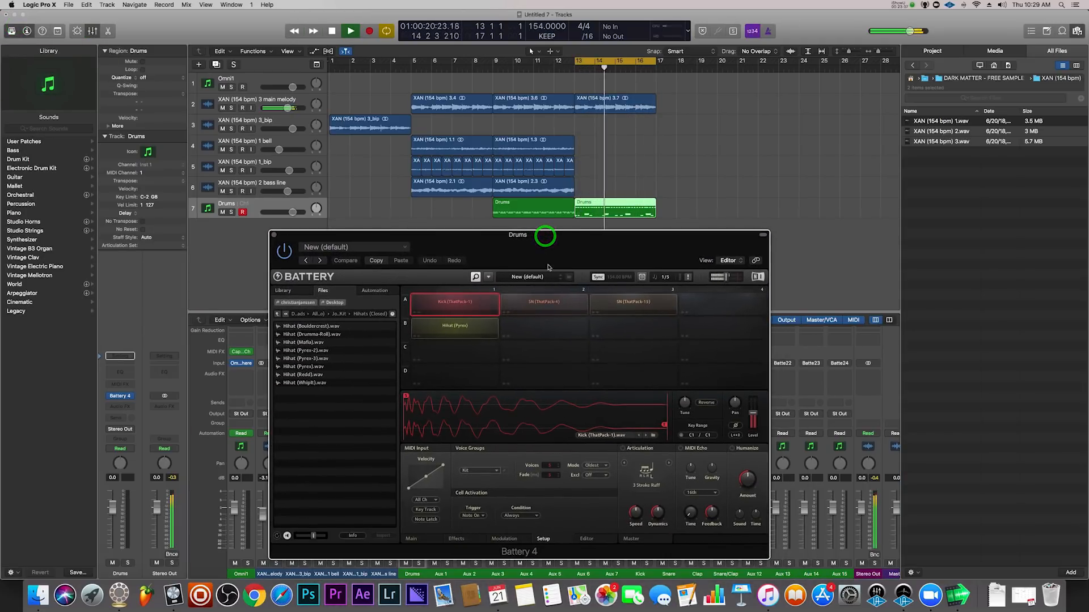
{"action": "left_click", "coordinate": [279, 315]}
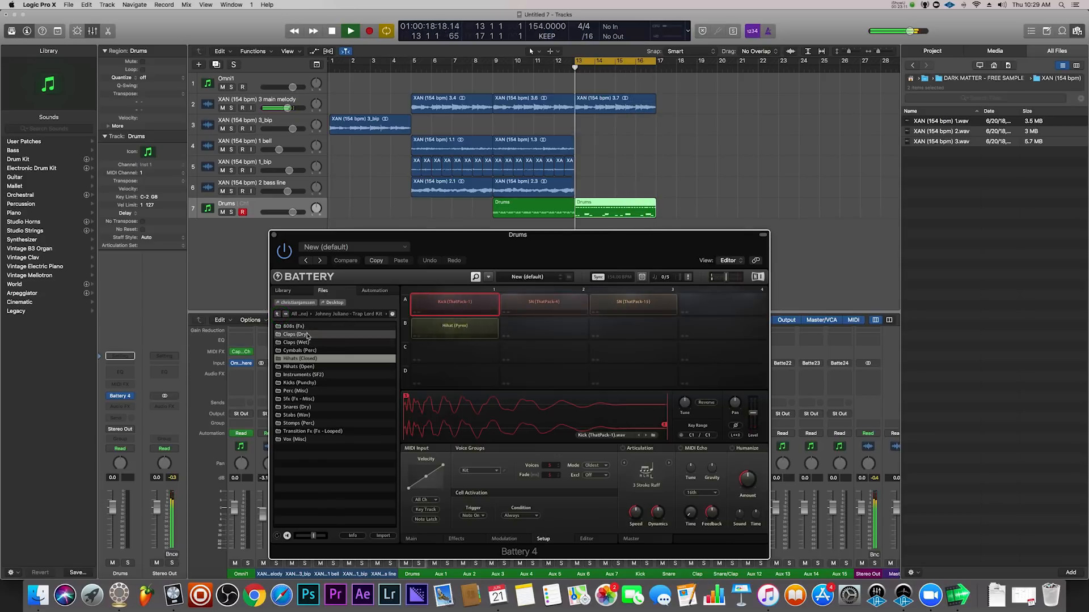
{"action": "double_click", "coordinate": [312, 393]}
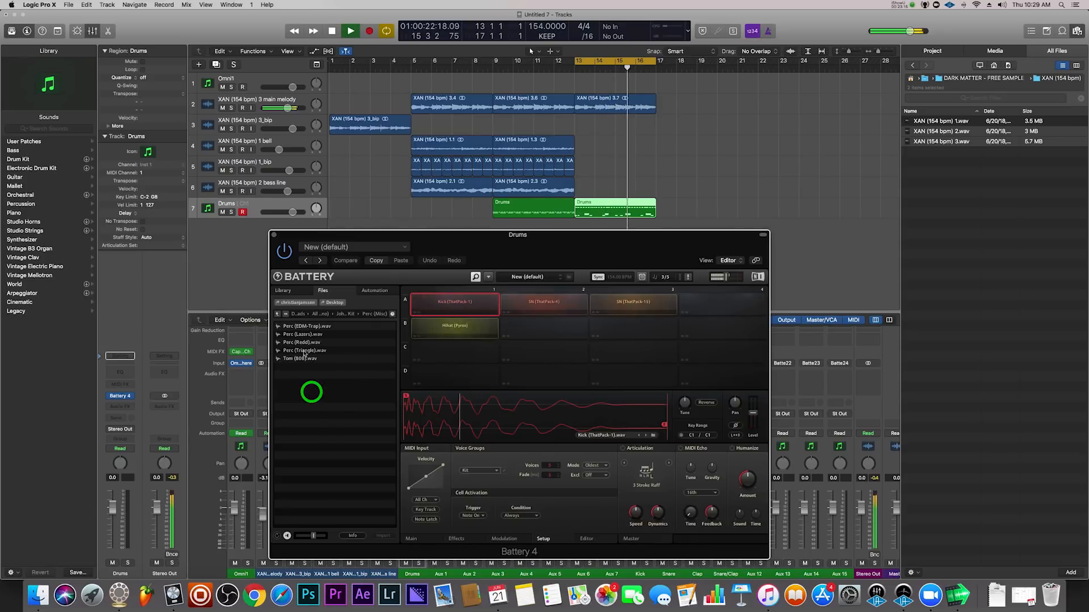
{"action": "left_click", "coordinate": [297, 326]}
{"action": "left_click", "coordinate": [304, 334]}
{"action": "left_click", "coordinate": [305, 349]}
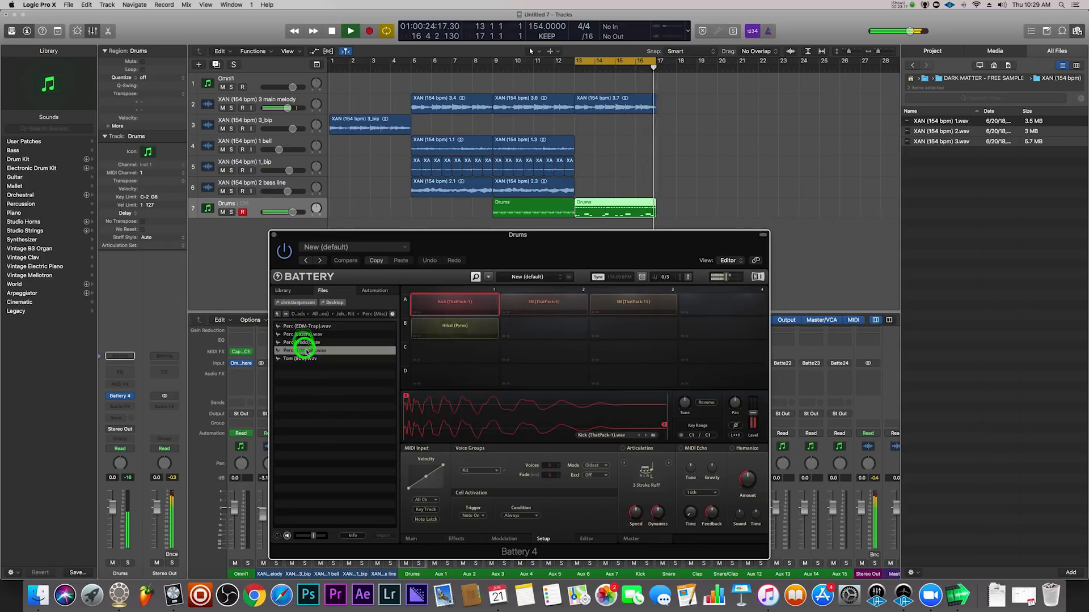
{"action": "left_click", "coordinate": [302, 360]}
{"action": "left_click", "coordinate": [305, 351]}
{"action": "left_click", "coordinate": [305, 343]}
{"action": "left_click", "coordinate": [305, 336]}
{"action": "left_click_drag", "start_coordinate": [306, 326], "coordinate": [470, 357]}
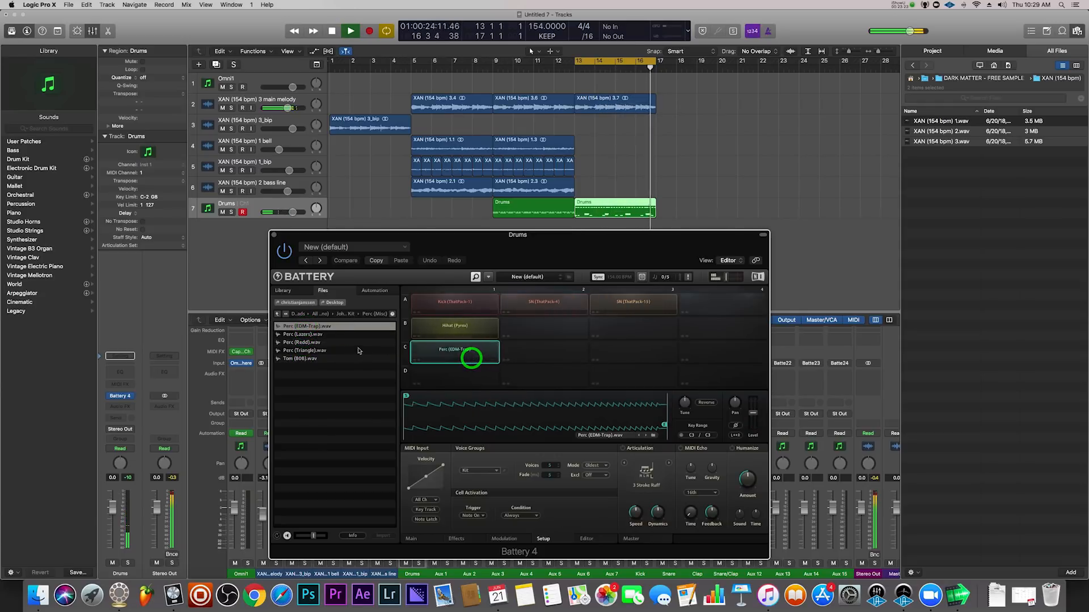
Back out to the drum kit folders in Battery 4's browser and move the XAN 3.7 region at bar 13 onto the 3_bip track.
{"action": "left_click", "coordinate": [278, 315]}
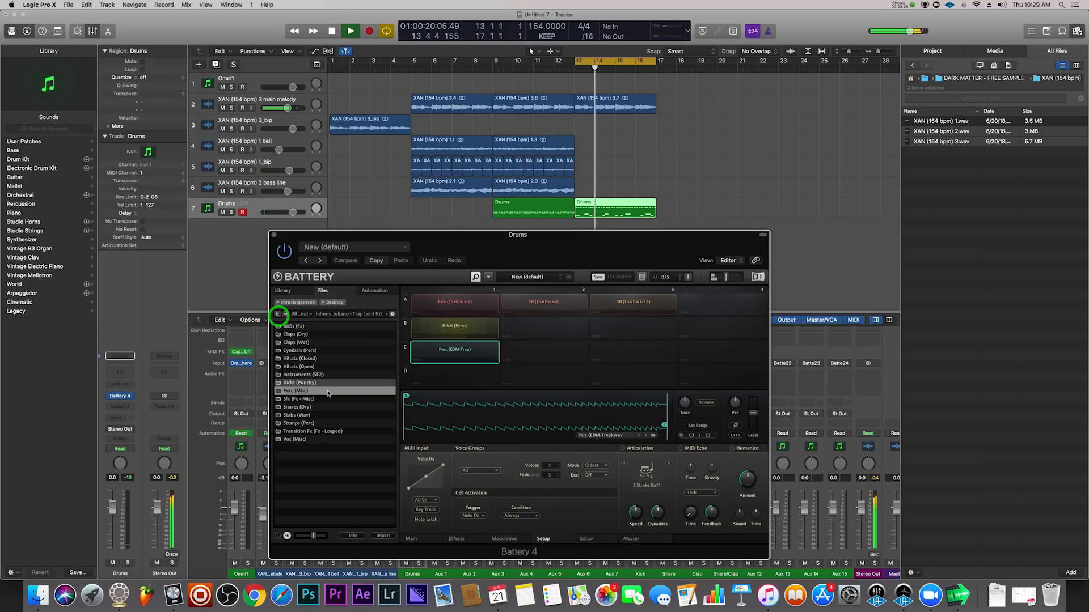
{"action": "left_click", "coordinate": [278, 315]}
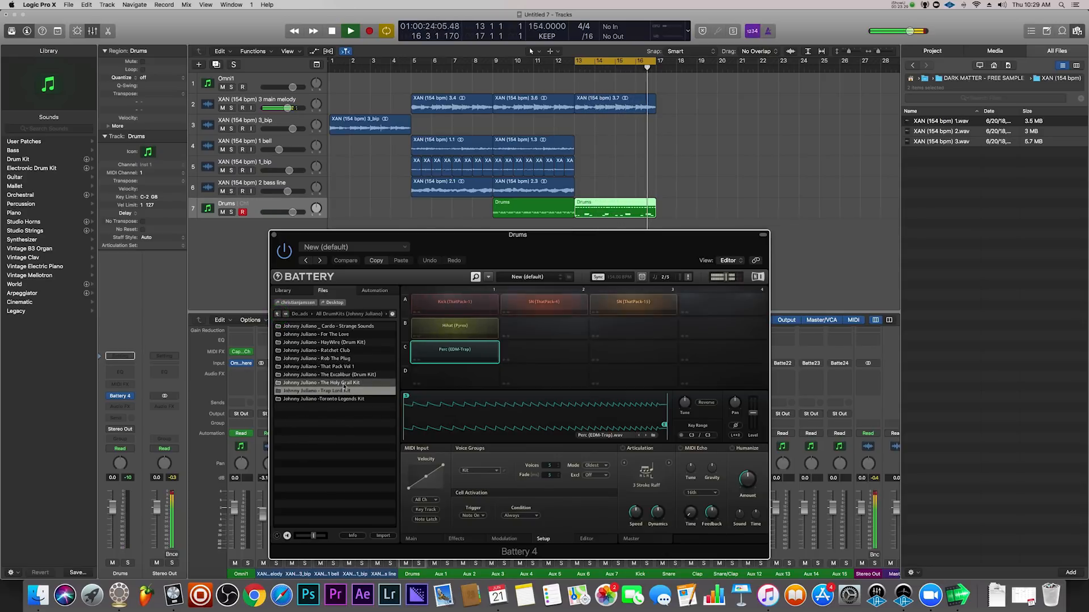
{"action": "left_click_drag", "start_coordinate": [593, 108], "coordinate": [596, 126]}
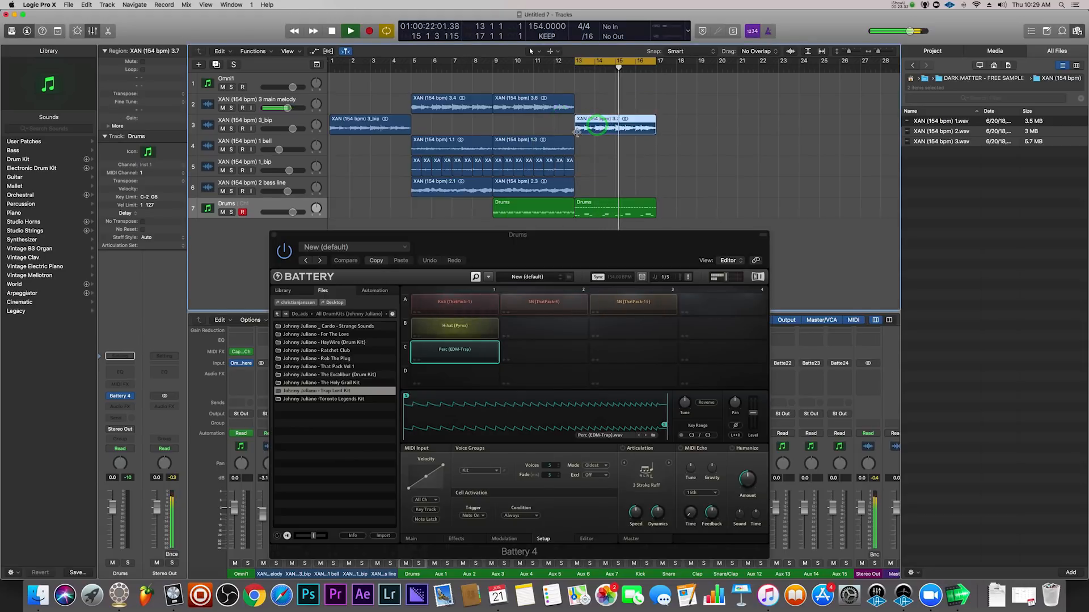
Automate the HalfTime Mix on the 3_bip track to rise to 100% at bar 13 and play the section.
{"action": "left_click", "coordinate": [288, 122]}
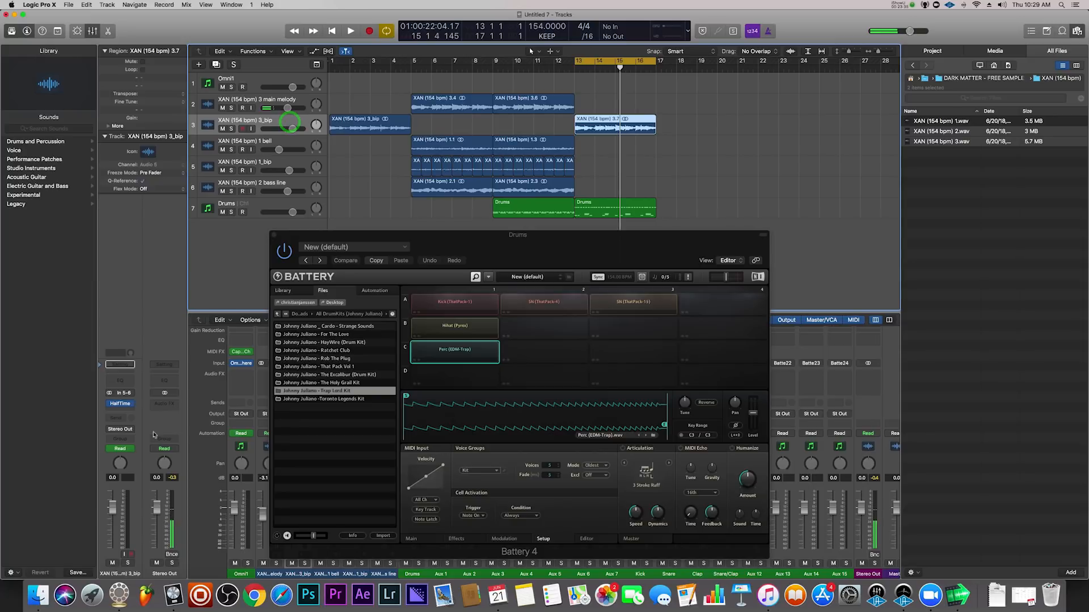
{"action": "left_click", "coordinate": [120, 403]}
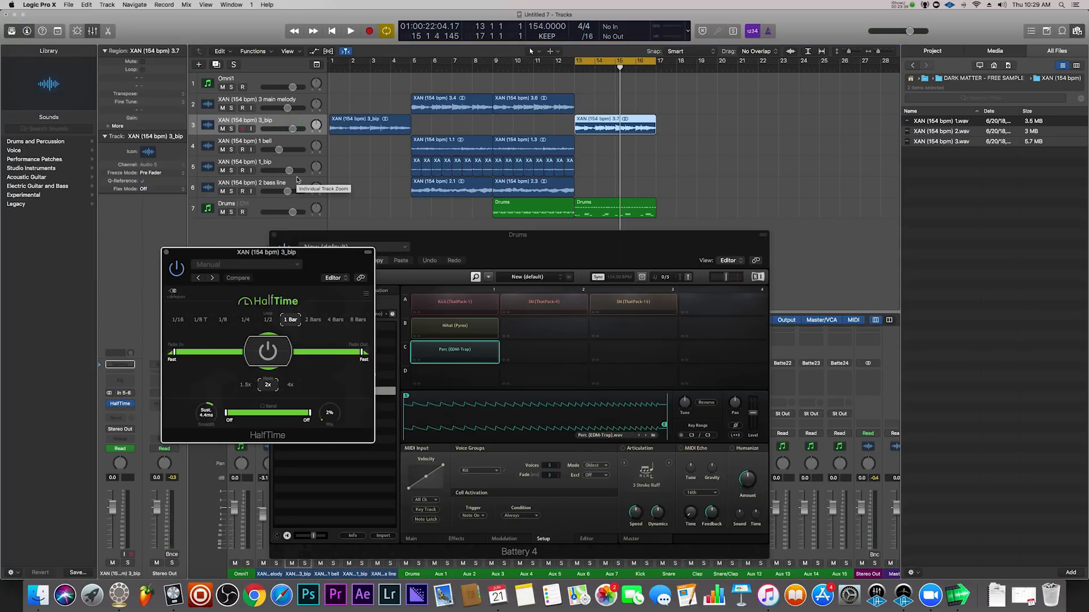
{"action": "key", "text": "a"}
{"action": "left_click", "coordinate": [569, 173]}
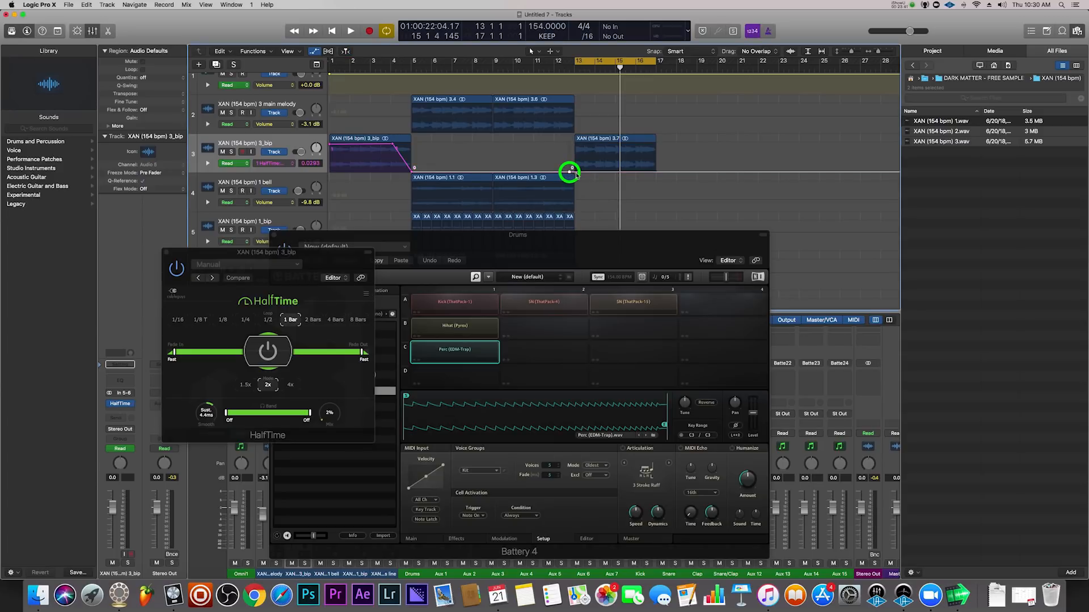
{"action": "left_click_drag", "start_coordinate": [575, 174], "coordinate": [574, 135]}
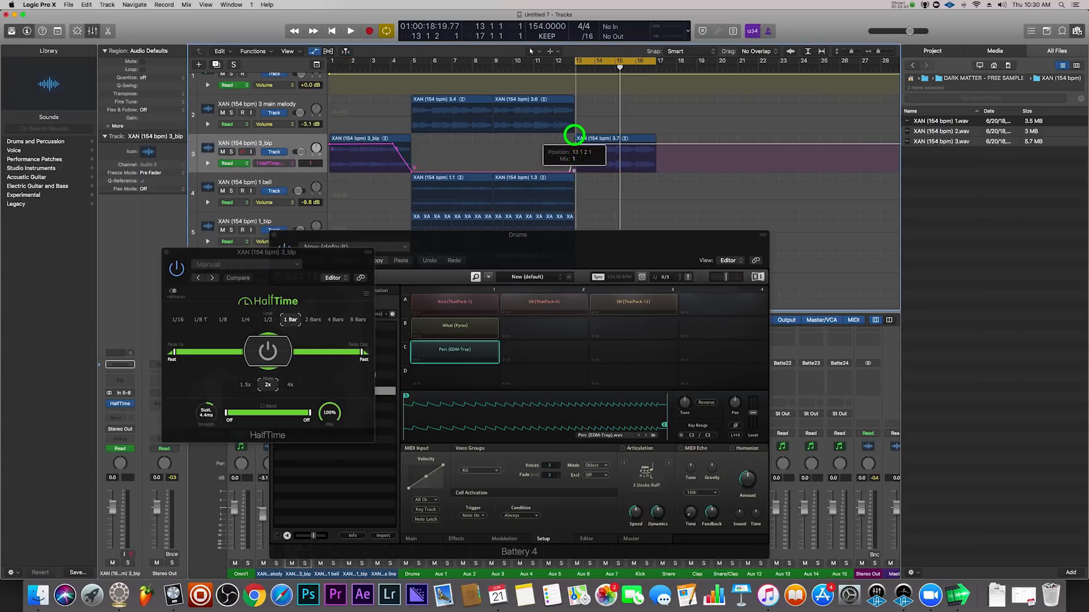
{"action": "key", "text": "space"}
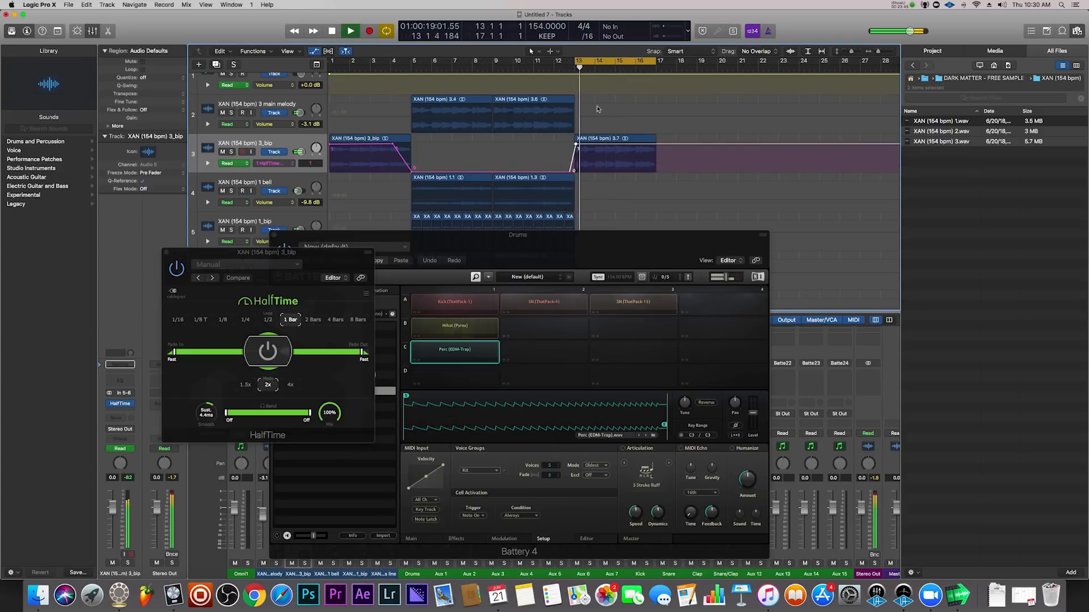
Close the HalfTime and Battery 4 windows and hide the track automation.
{"action": "left_click", "coordinate": [168, 253]}
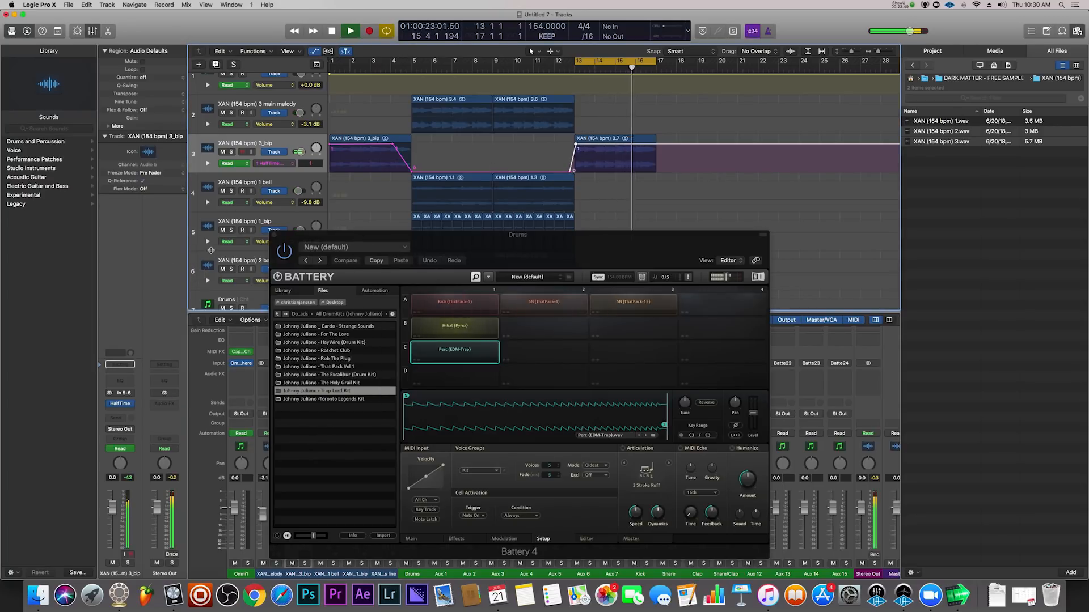
{"action": "left_click", "coordinate": [275, 235]}
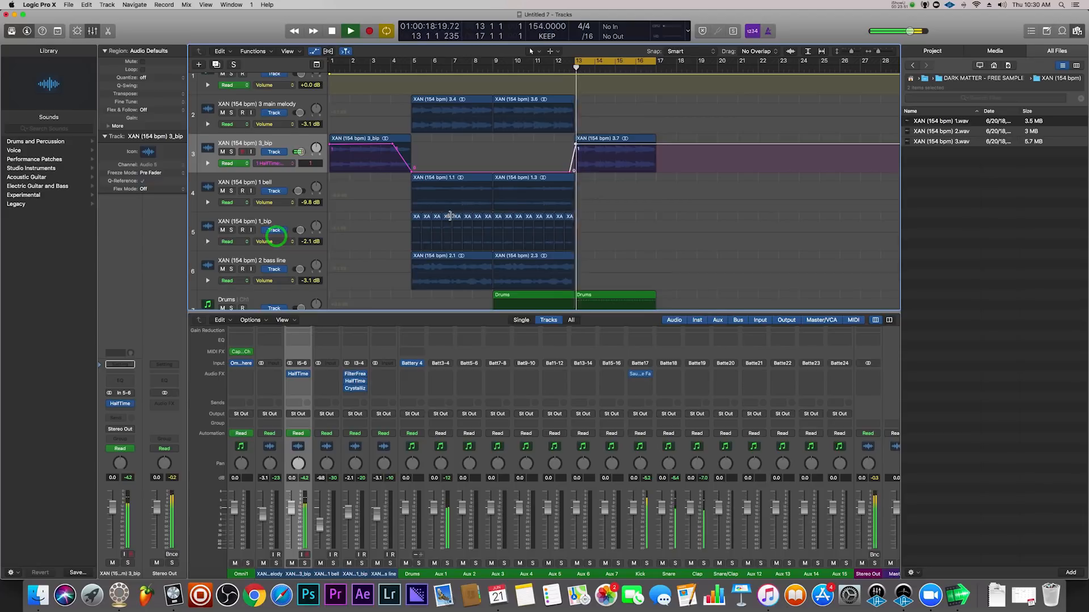
{"action": "scroll", "coordinate": [549, 217], "scroll_direction": "down", "scroll_amount": 2}
{"action": "key", "text": "a"}
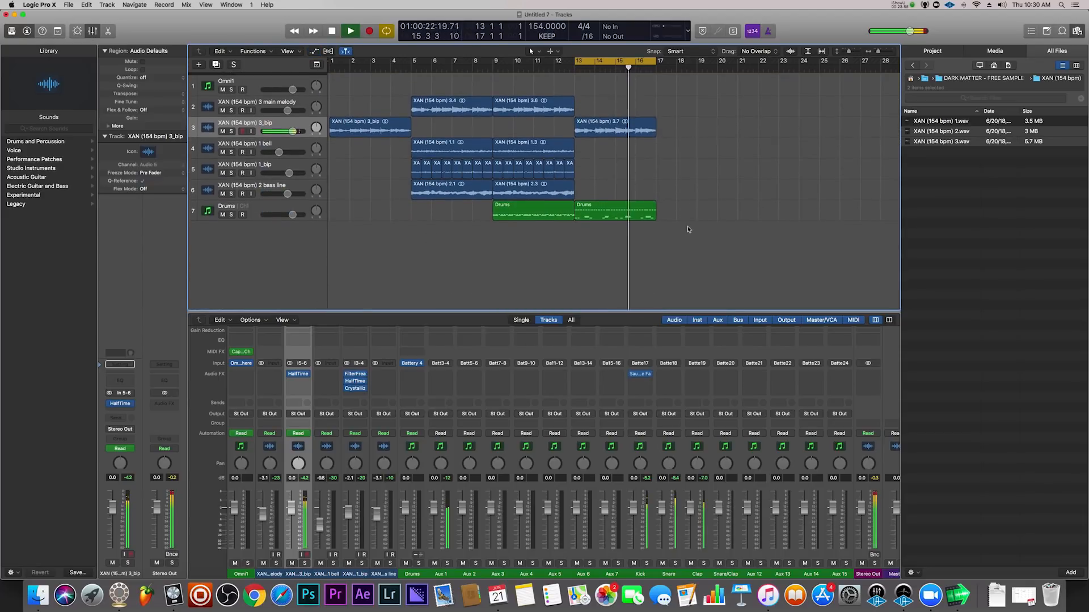
Loop the bar 13 XAN 3.7 and Drums regions up to bar 21 and extend the cycle range to bar 21.
{"action": "left_click_drag", "start_coordinate": [693, 237], "coordinate": [739, 120]}
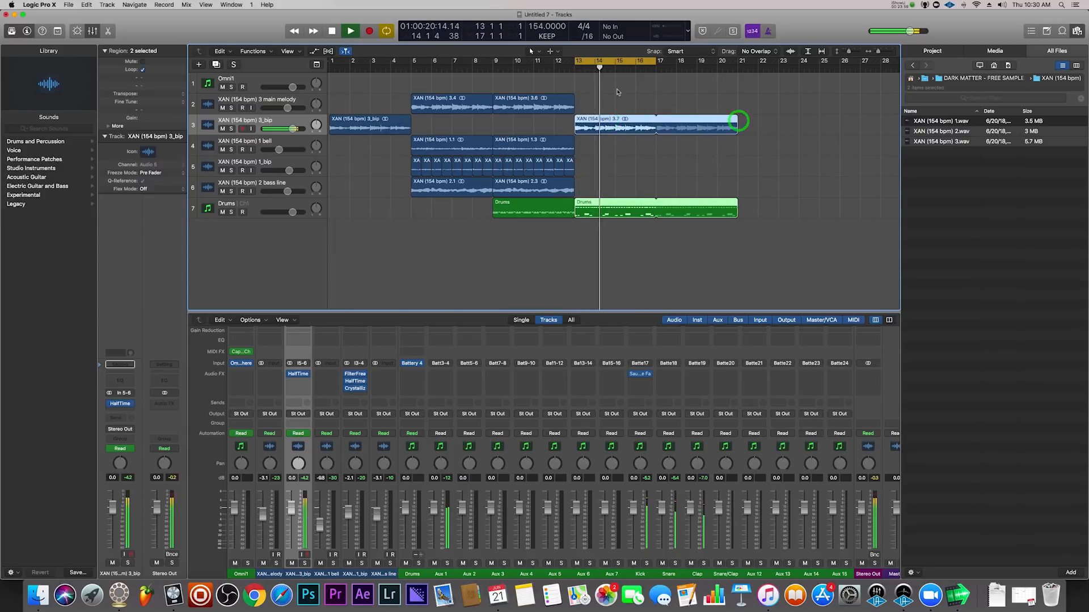
{"action": "left_click_drag", "start_coordinate": [657, 61], "coordinate": [736, 62]}
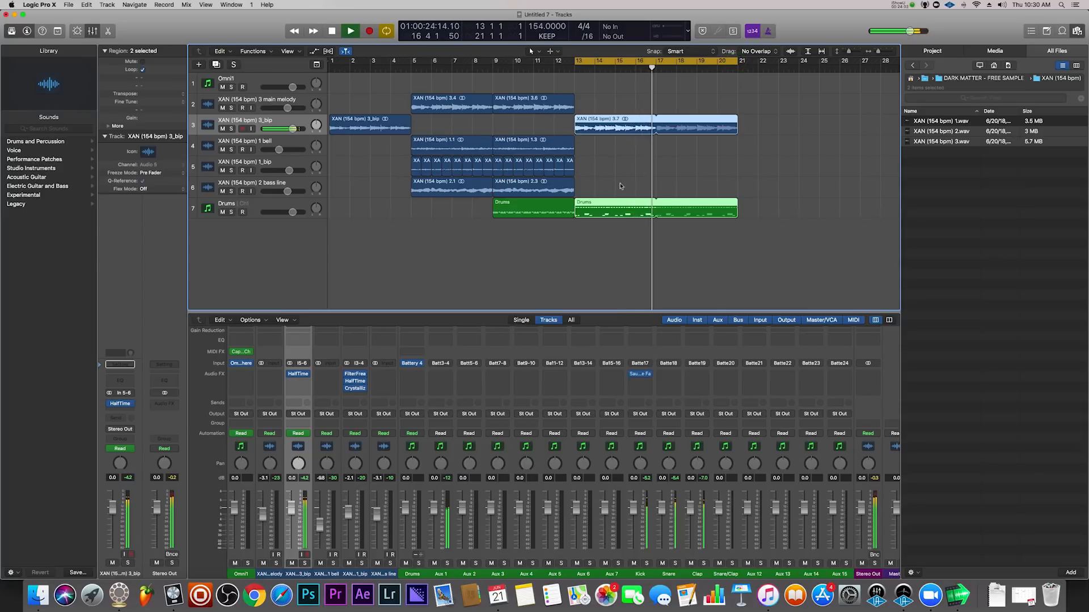
Open the bar 13 Drums region in the Piano Roll and move bar 16's last C1 kick about an eighth note earlier.
{"action": "double_click", "coordinate": [623, 216]}
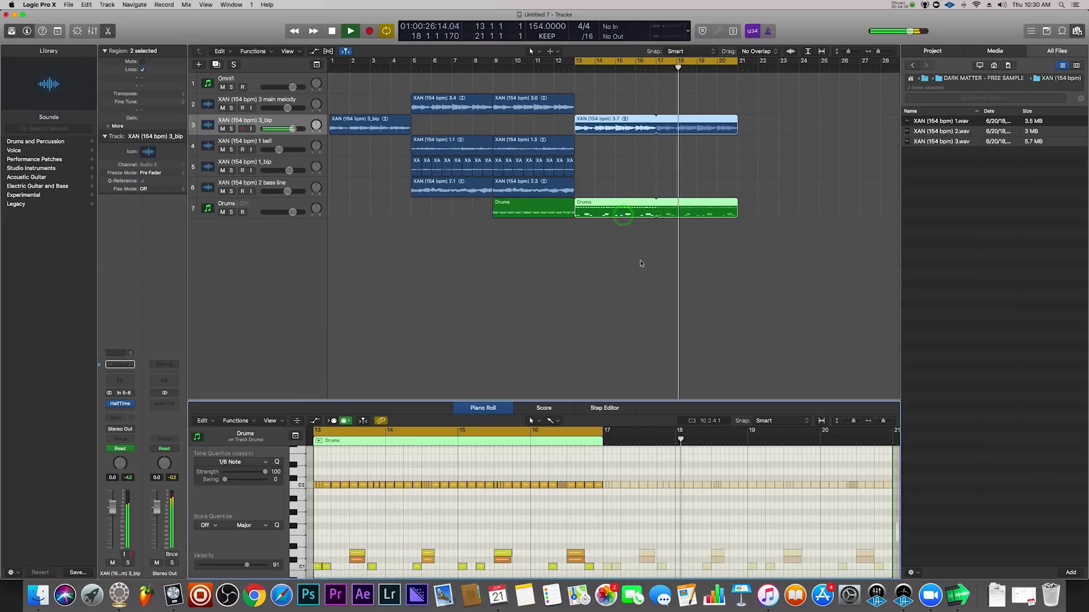
{"action": "left_click", "coordinate": [572, 515]}
{"action": "left_click_drag", "start_coordinate": [588, 565], "coordinate": [578, 566]}
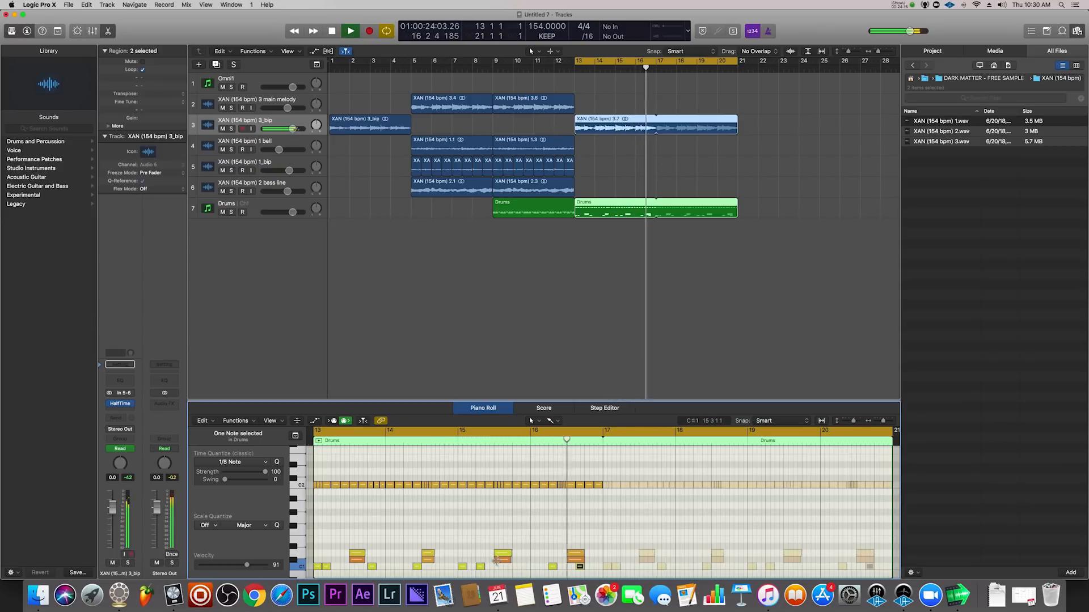
Restart playback and lower the 3_bip track's volume to -2.1 dB.
{"action": "key", "text": "space"}
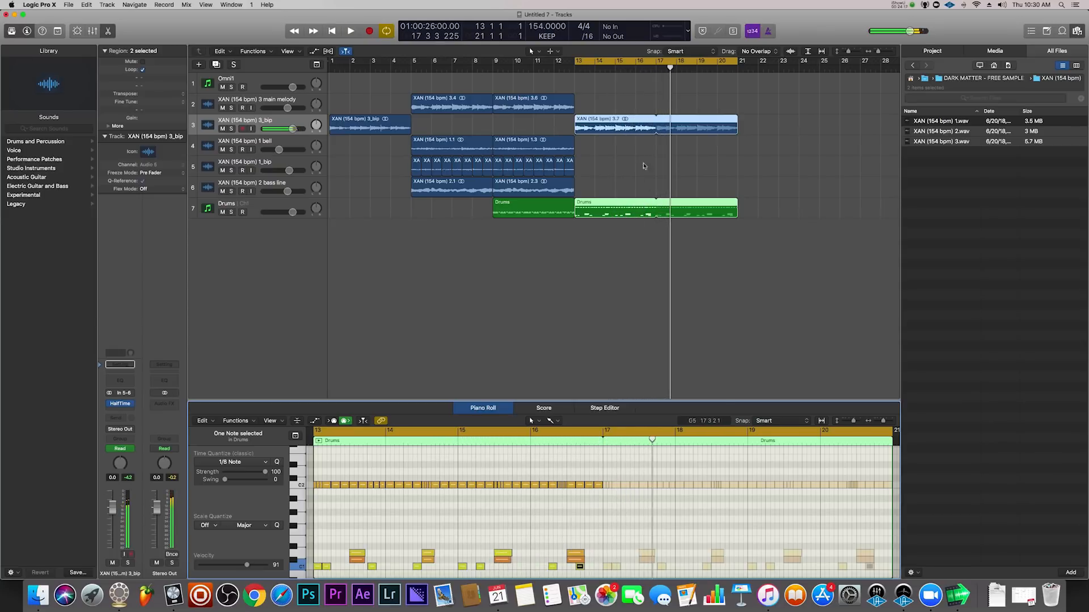
{"action": "key", "text": "space"}
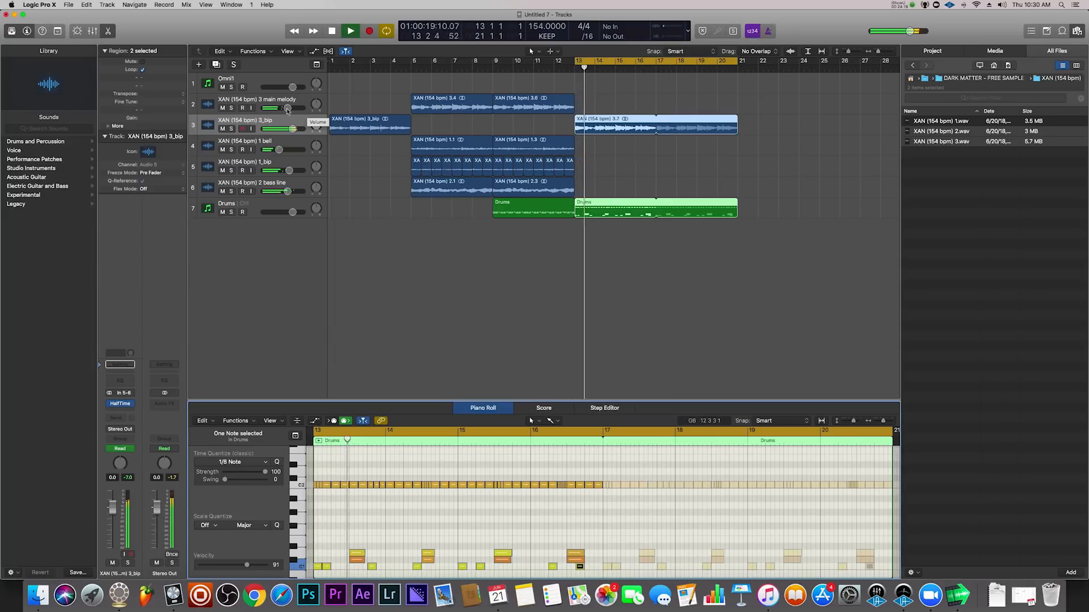
{"action": "left_click_drag", "start_coordinate": [282, 129], "coordinate": [282, 129]}
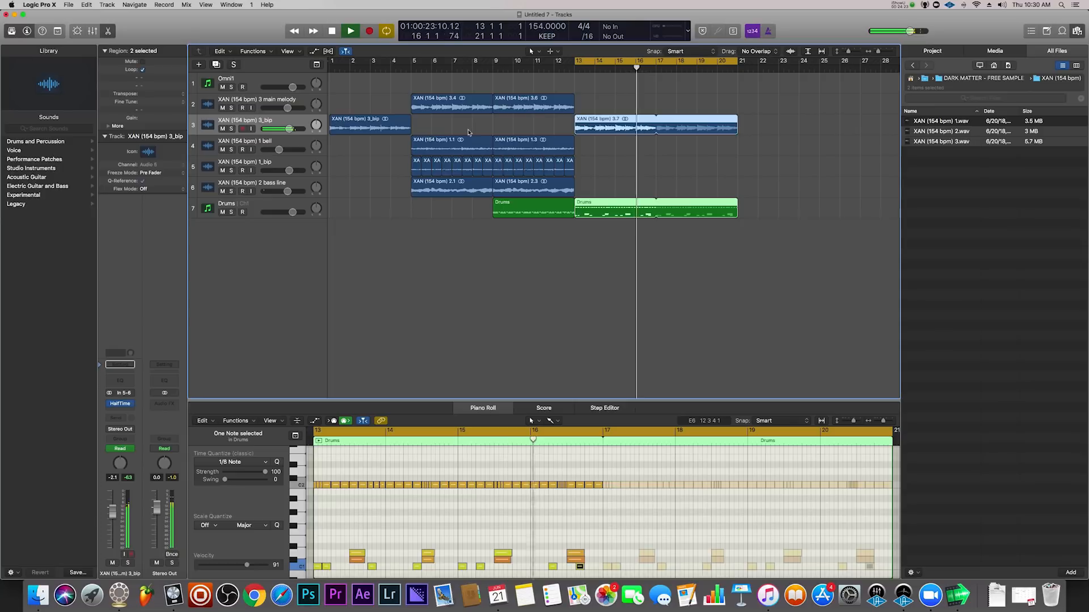
Automate the 3_bip track's HalfTime Mix to ramp from 1 at bar 17 down to 0 at bar 21, and play it back.
{"action": "key", "text": "a"}
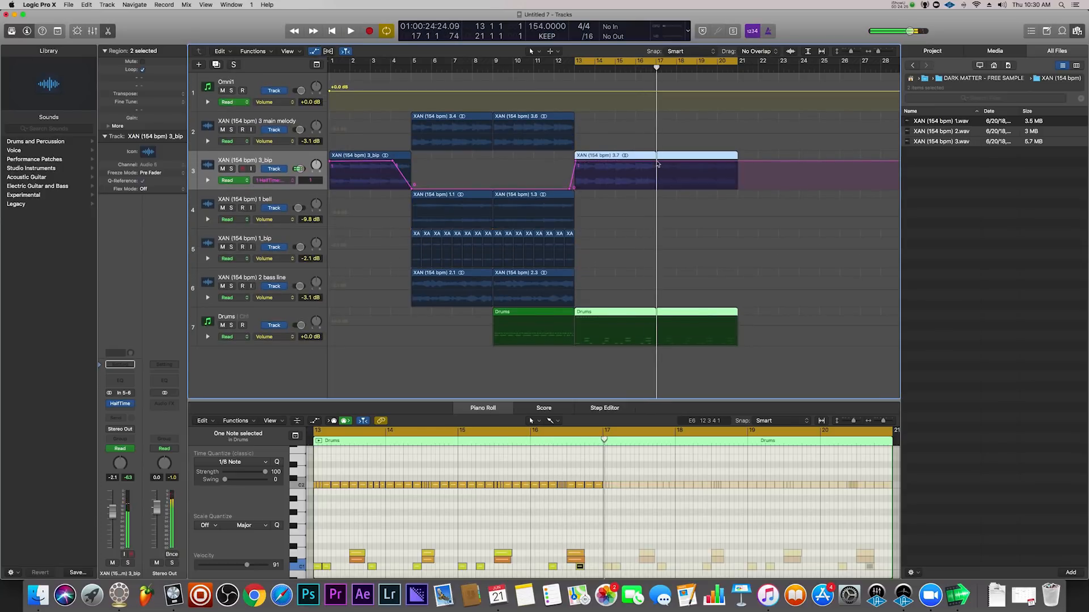
{"action": "left_click", "coordinate": [657, 164]}
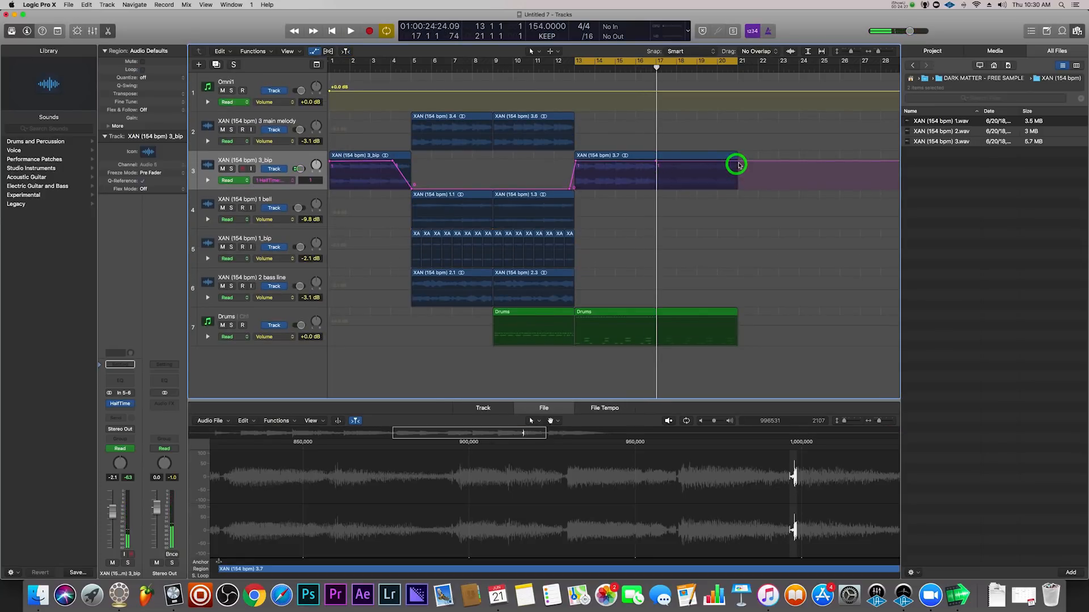
{"action": "left_click_drag", "start_coordinate": [738, 163], "coordinate": [737, 190]}
{"action": "key", "text": "space"}
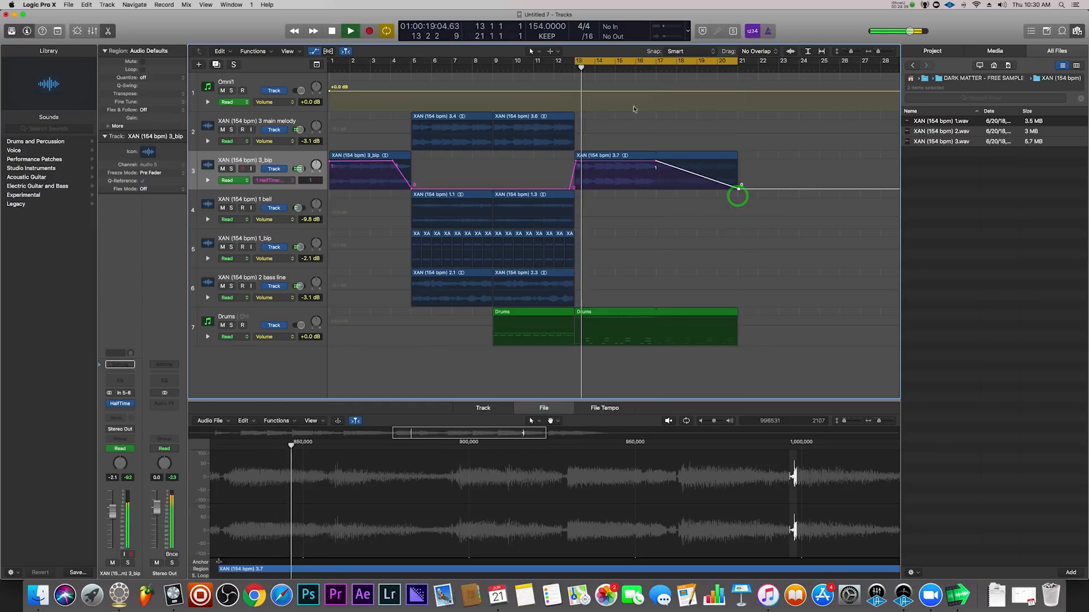
{"action": "key", "text": "a"}
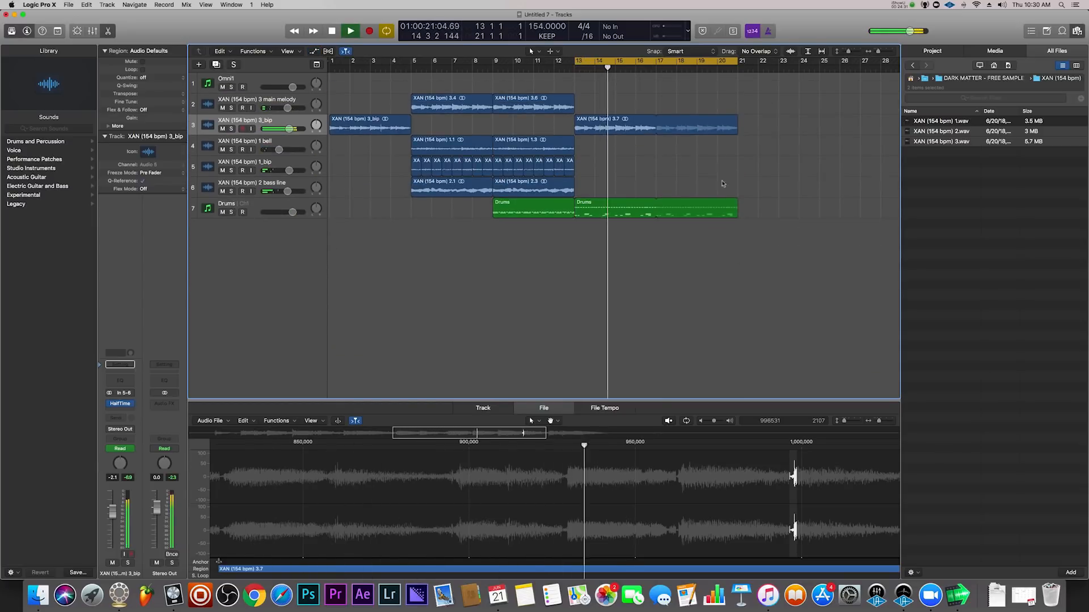
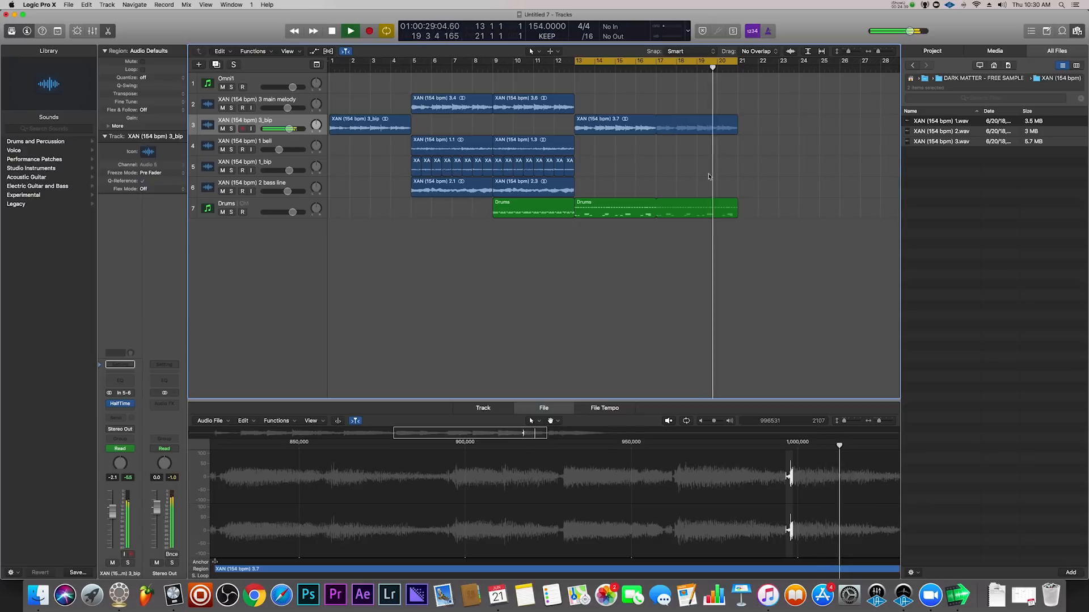
Extend the loops of the XAN 3.7 and Drums regions from bar 21 to bar 29 and start playback.
{"action": "left_click_drag", "start_coordinate": [761, 235], "coordinate": [588, 108]}
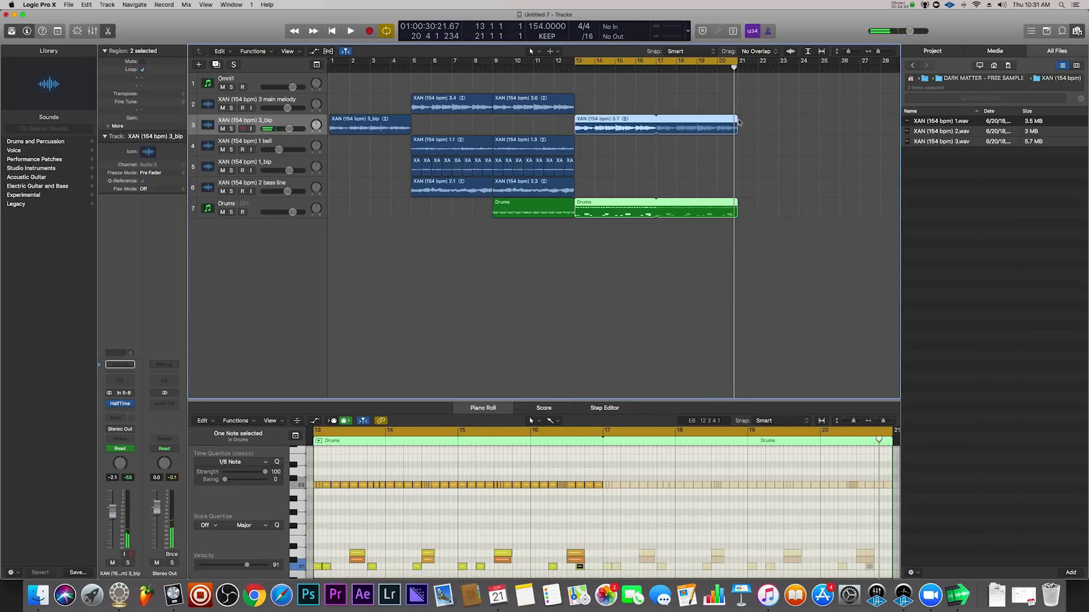
{"action": "left_click_drag", "start_coordinate": [739, 120], "coordinate": [846, 123]}
{"action": "key", "text": "space"}
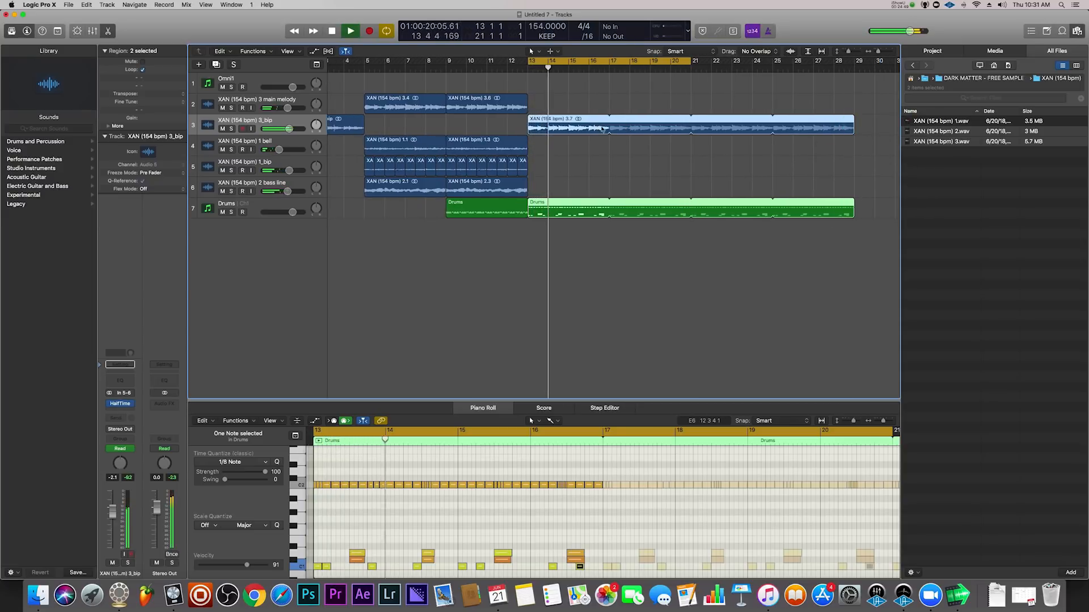
Copy the 1_bip regions to bars 21 through 28 and slightly lower that track's volume while playing from bar 21 with the cycle off.
{"action": "left_click_drag", "start_coordinate": [517, 170], "coordinate": [777, 167]}
{"action": "left_click", "coordinate": [626, 63]}
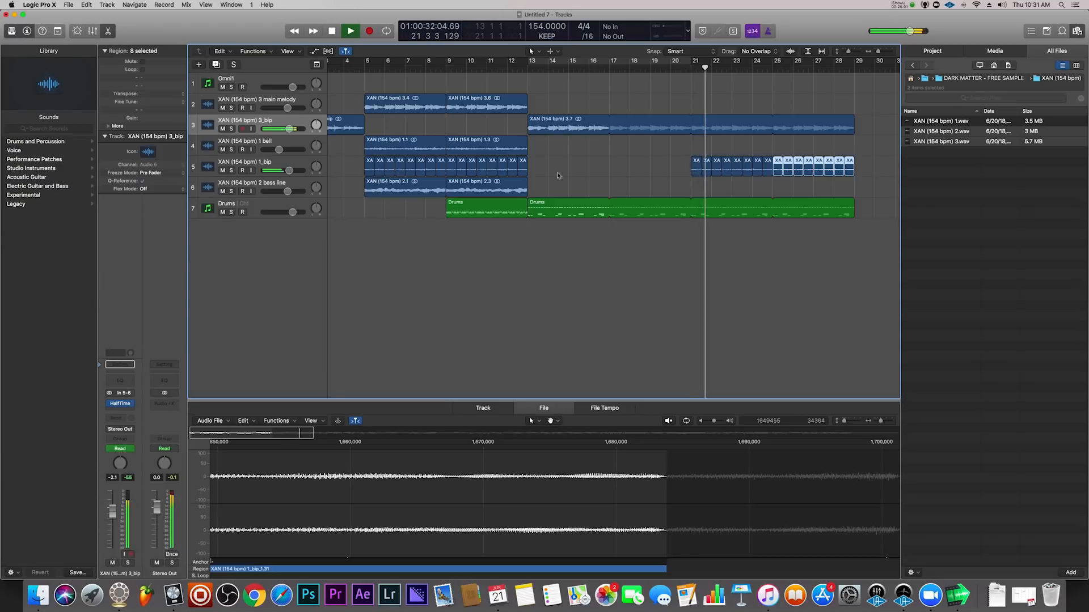
{"action": "left_click", "coordinate": [687, 68]}
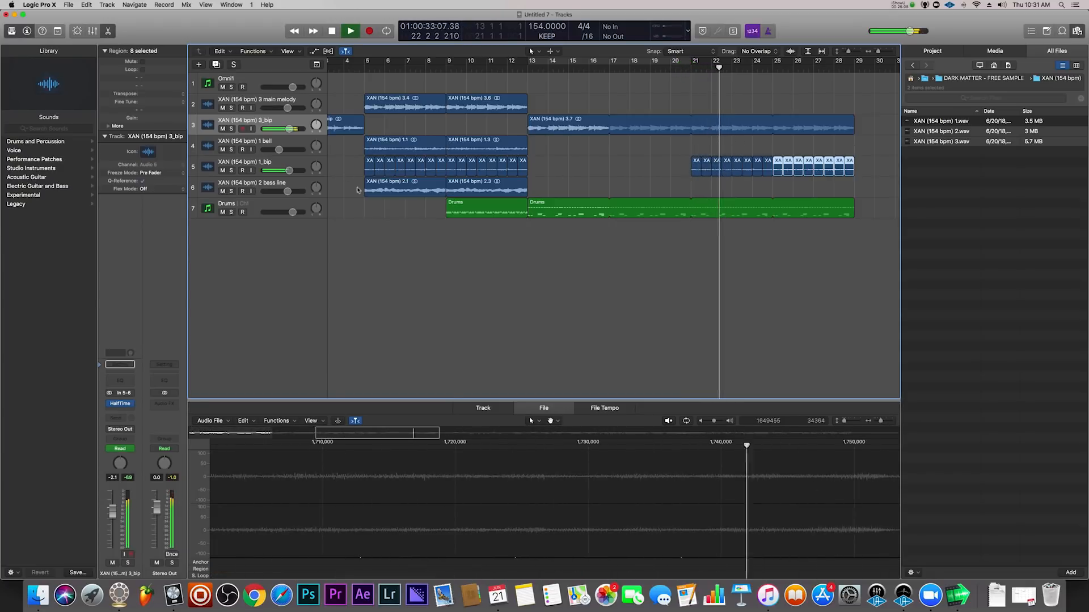
{"action": "left_click_drag", "start_coordinate": [288, 171], "coordinate": [282, 171]}
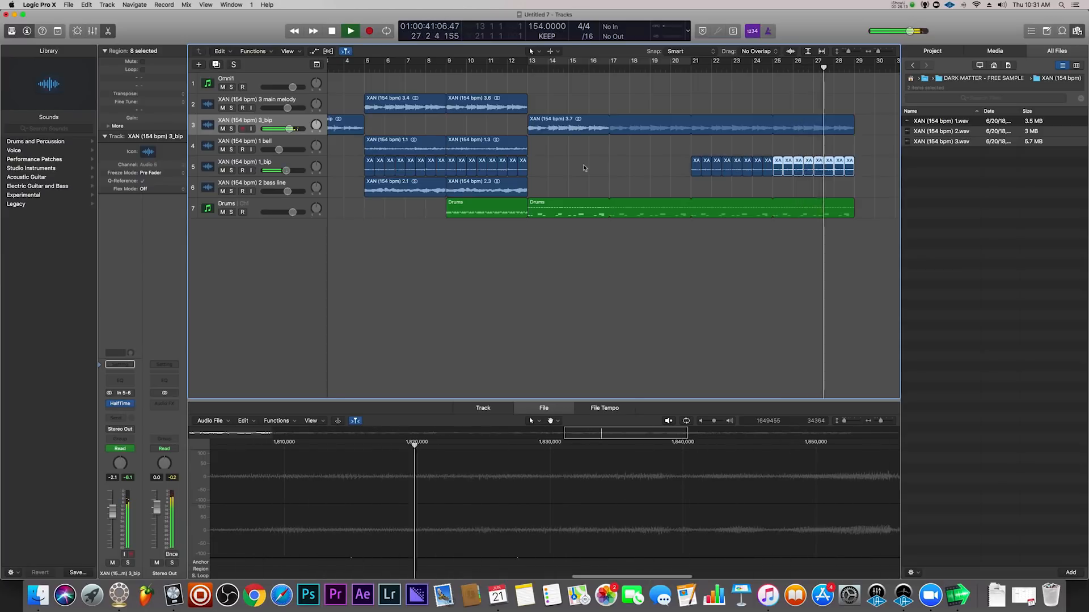
Stop playback, turn the bar 13 to 21 cycle back on and set the playhead to bar 13.
{"action": "left_click", "coordinate": [653, 61]}
{"action": "scroll", "coordinate": [605, 91], "scroll_direction": "left", "scroll_amount": 15}
{"action": "key", "text": "space"}
{"action": "left_click", "coordinate": [590, 62]}
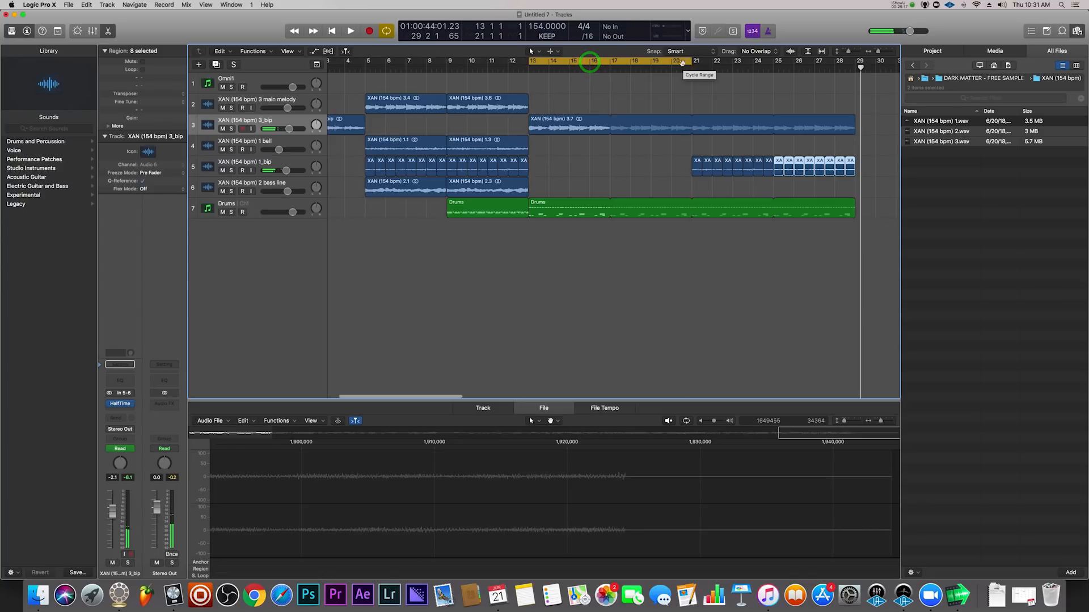
{"action": "left_click", "coordinate": [529, 67]}
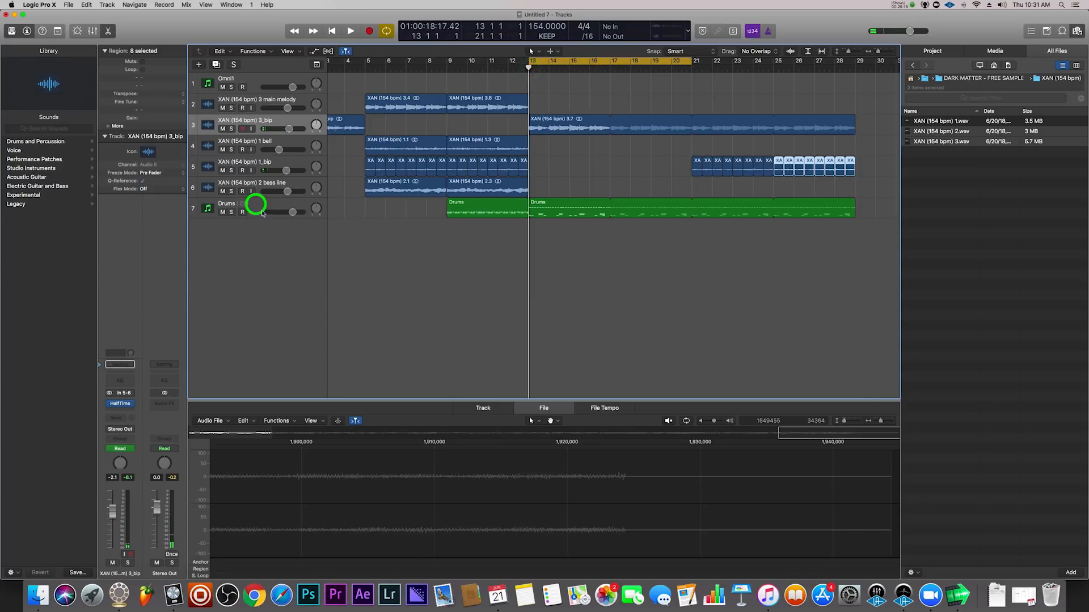
Create one software instrument track with an empty channel strip below Drums and choose an instrument plug-in for it.
{"action": "left_click", "coordinate": [256, 205]}
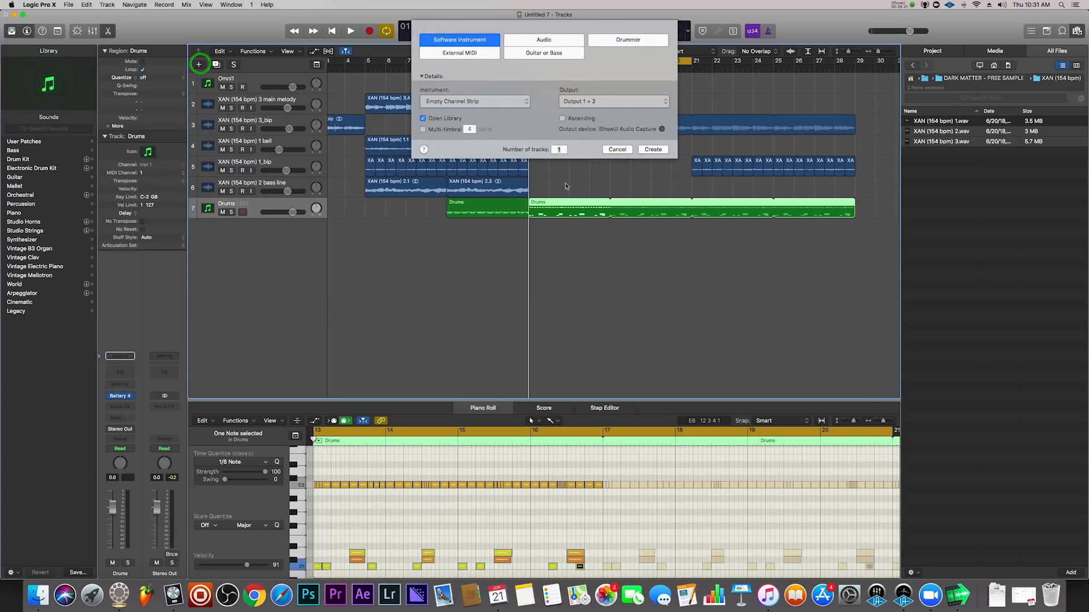
{"action": "left_click", "coordinate": [652, 148]}
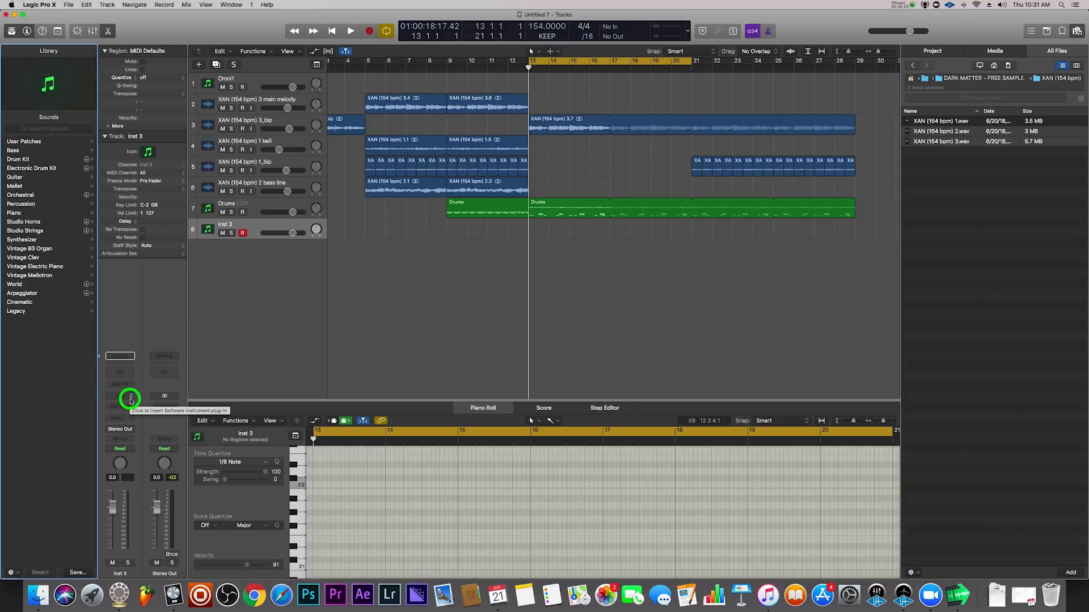
{"action": "left_click", "coordinate": [131, 398]}
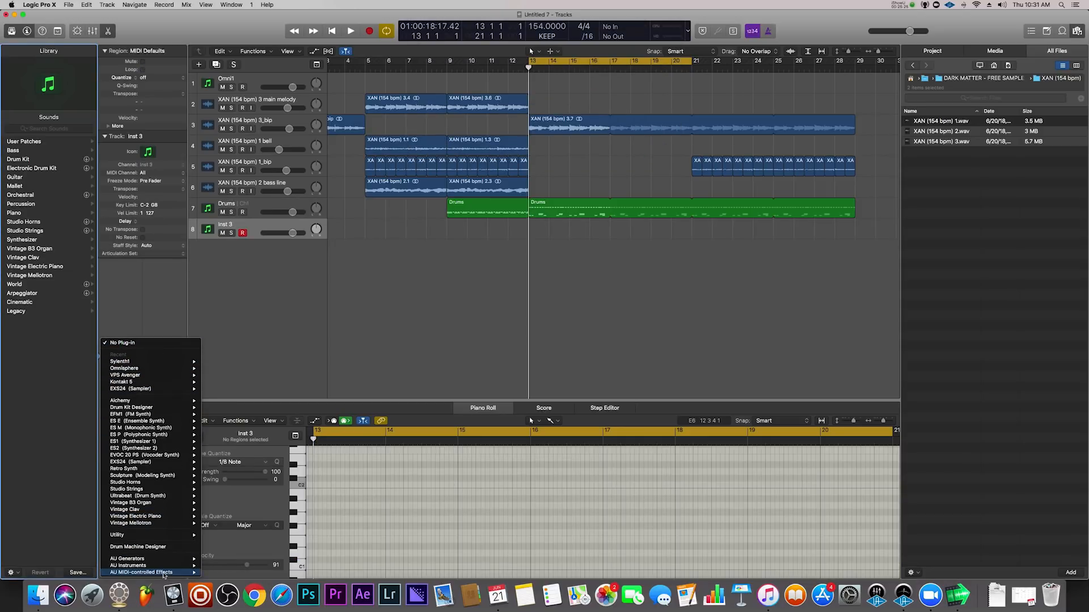
{"action": "mouse_move", "coordinate": [128, 565]}
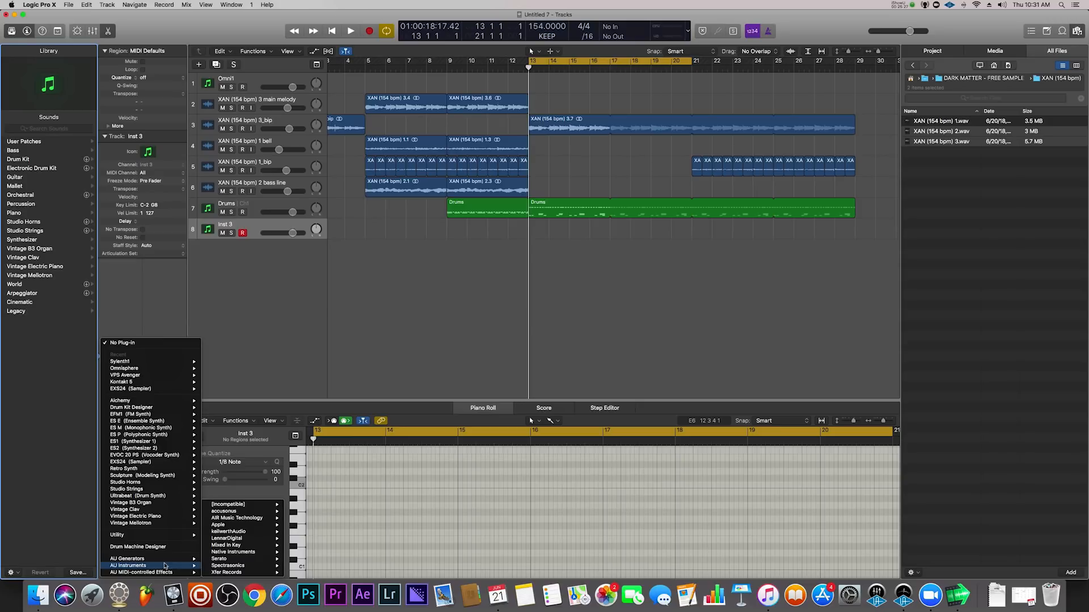
{"action": "mouse_move", "coordinate": [175, 392]}
{"action": "left_click", "coordinate": [221, 389]}
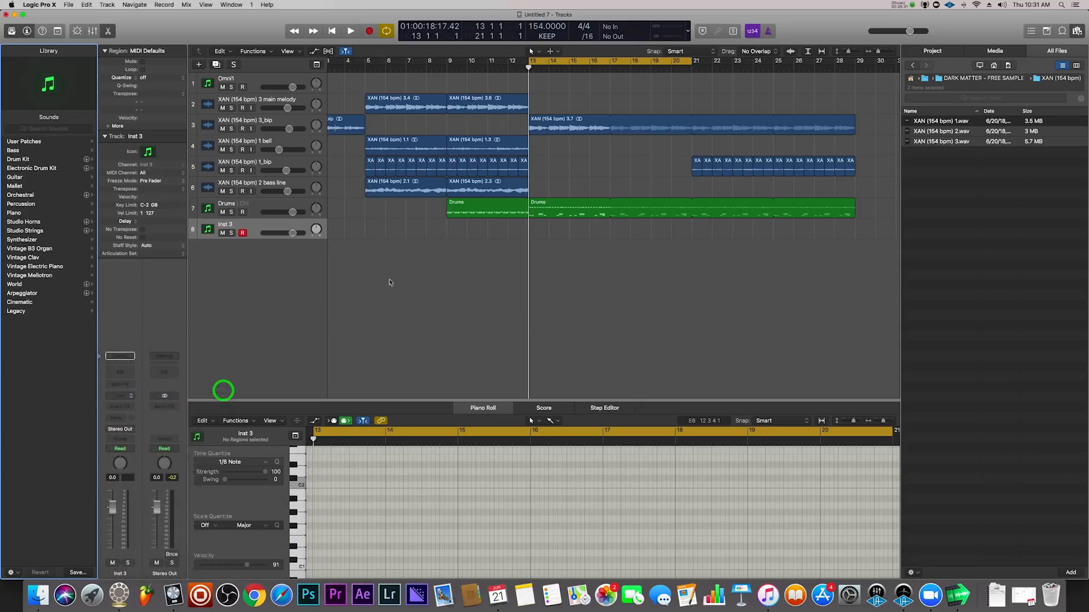
Load EXS24 on the new instrument track and audition the 808 new new and 808fire sampler instruments.
{"action": "left_click_drag", "start_coordinate": [202, 34], "coordinate": [406, 181]}
{"action": "left_click", "coordinate": [413, 208]}
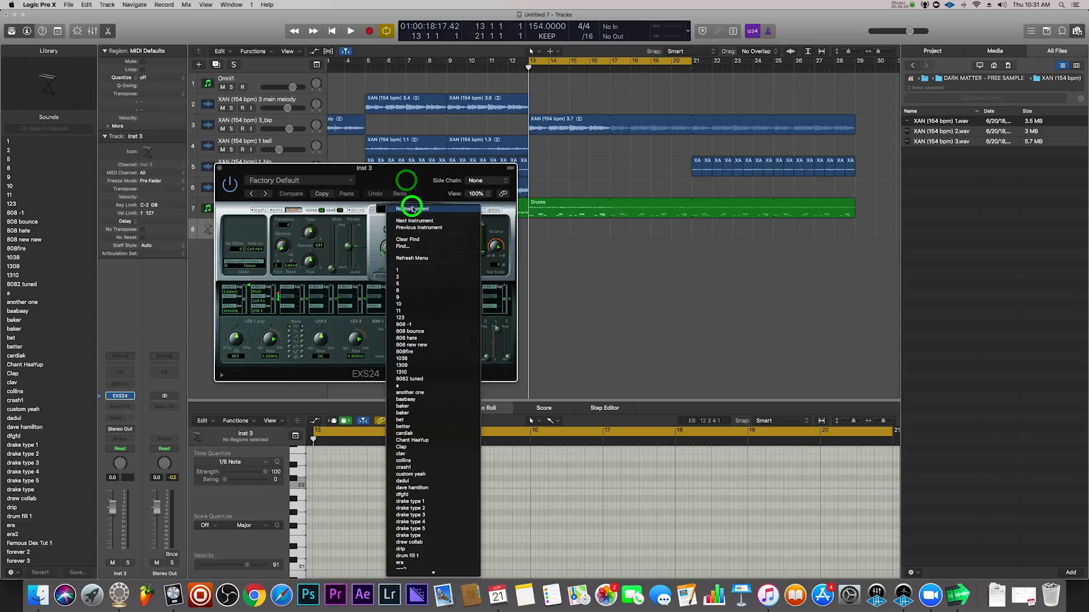
{"action": "left_click", "coordinate": [422, 346]}
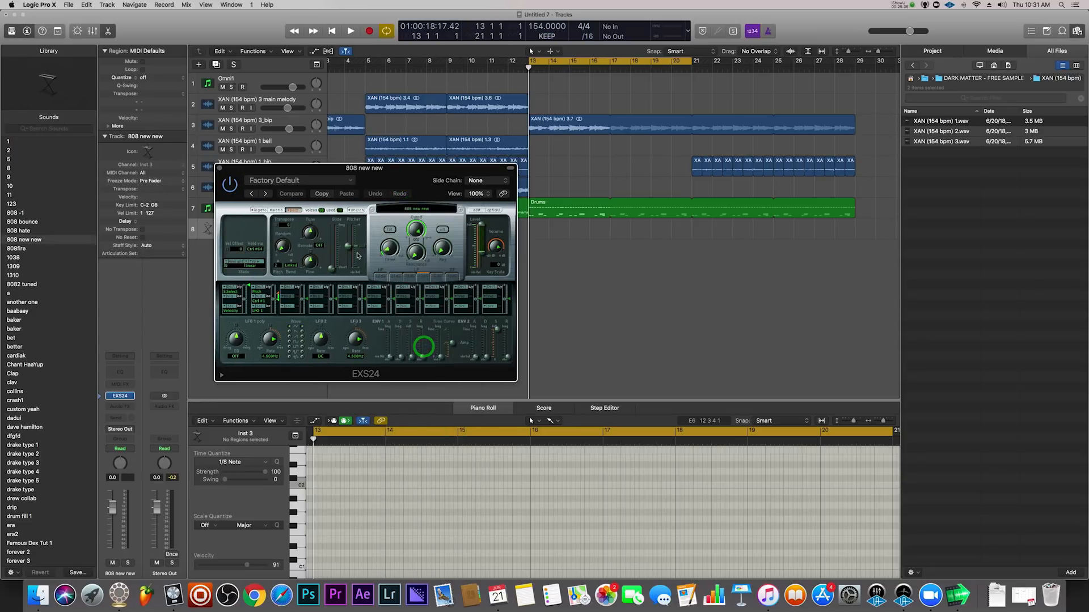
{"action": "left_click", "coordinate": [461, 211]}
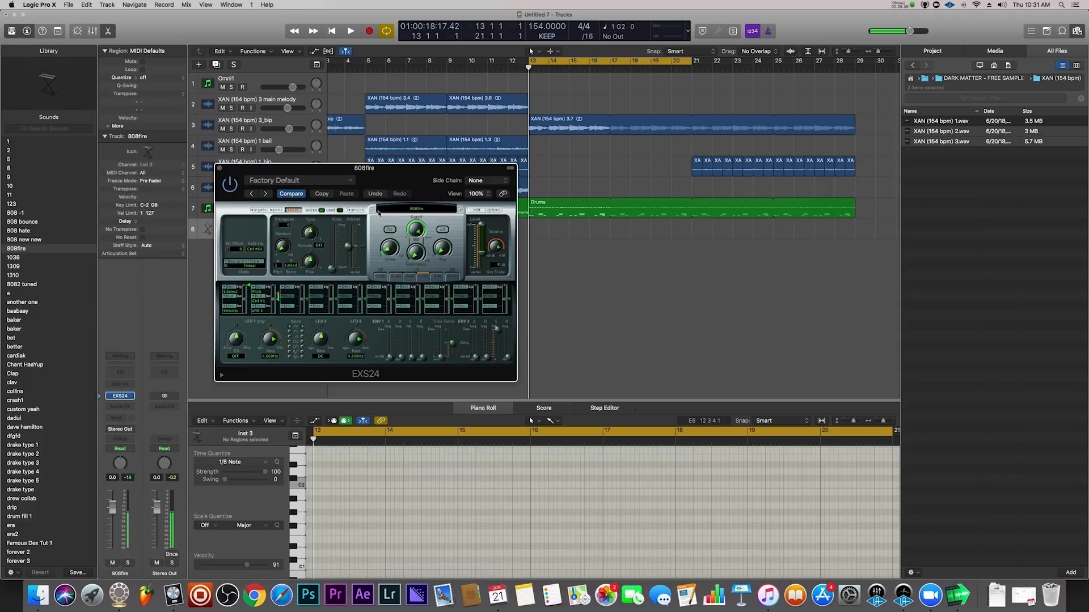
Audition the 808 2 tuned setting, load the 808 tuned setting instead and close the EXS24 window.
{"action": "left_click", "coordinate": [277, 181]}
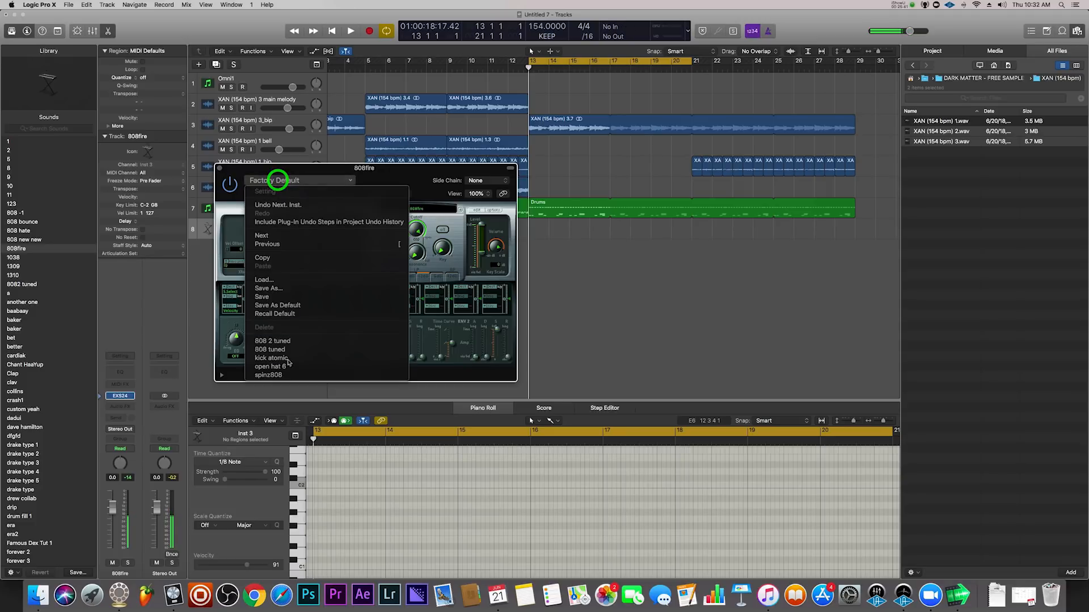
{"action": "left_click", "coordinate": [298, 343]}
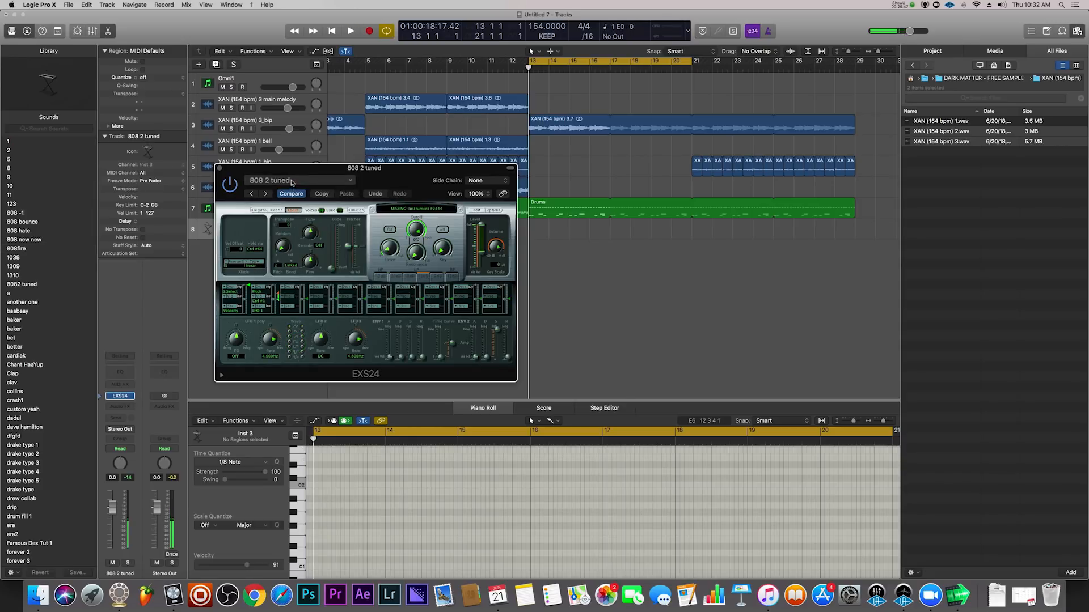
{"action": "left_click", "coordinate": [292, 182]}
{"action": "left_click", "coordinate": [311, 350]}
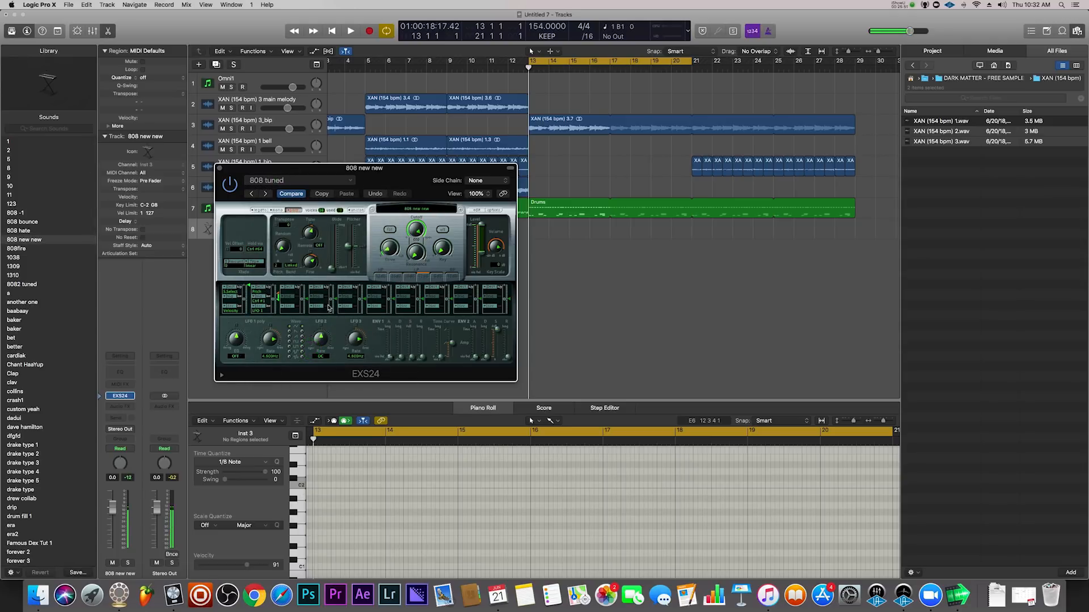
{"action": "left_click", "coordinate": [220, 169]}
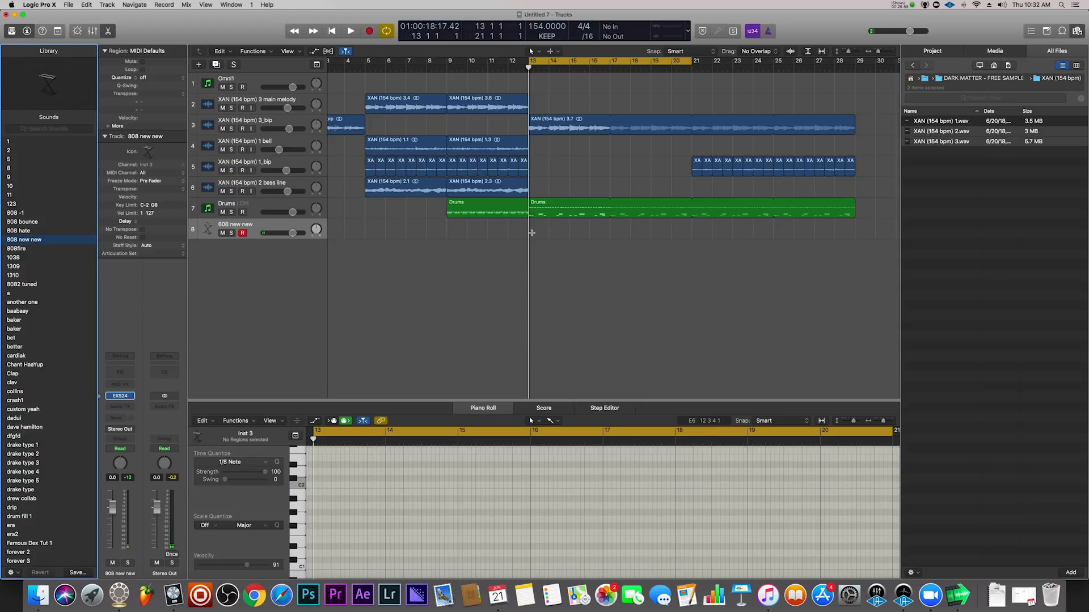
Draw an empty MIDI region from bar 13 to bar 17 on the 808 new new track.
{"action": "left_click", "coordinate": [558, 52]}
{"action": "left_click", "coordinate": [563, 74]}
{"action": "left_click", "coordinate": [530, 230]}
{"action": "left_click_drag", "start_coordinate": [546, 234], "coordinate": [609, 233]}
Copy the eight kick notes of the bar 13 Drums region into the 808 new new region at bar 13 and start playback.
{"action": "left_click", "coordinate": [565, 213]}
{"action": "scroll", "coordinate": [431, 478], "scroll_direction": "down", "scroll_amount": 4}
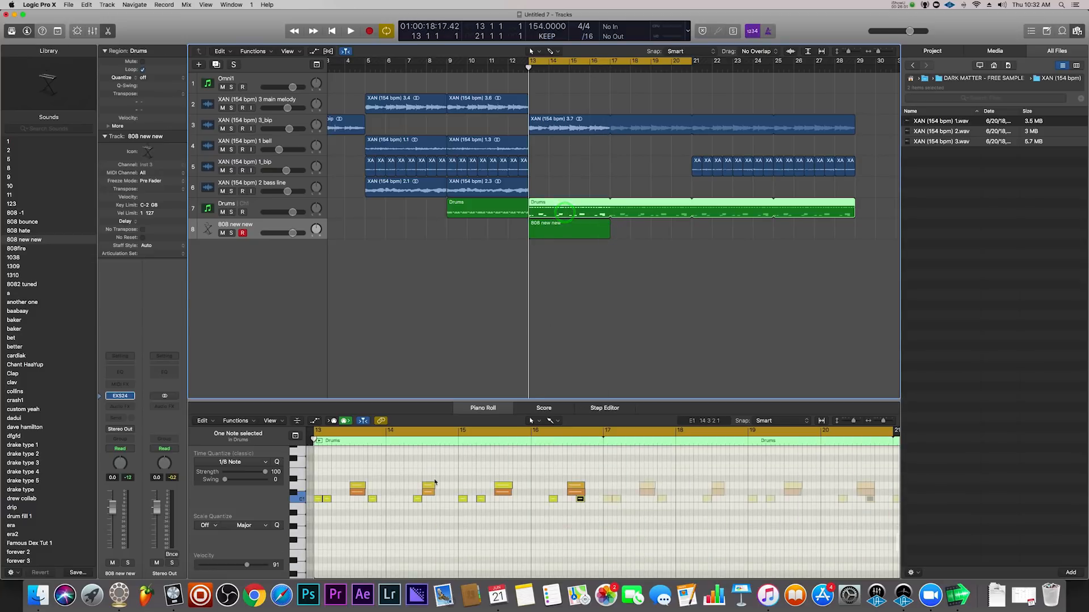
{"action": "left_click_drag", "start_coordinate": [593, 518], "coordinate": [305, 500]}
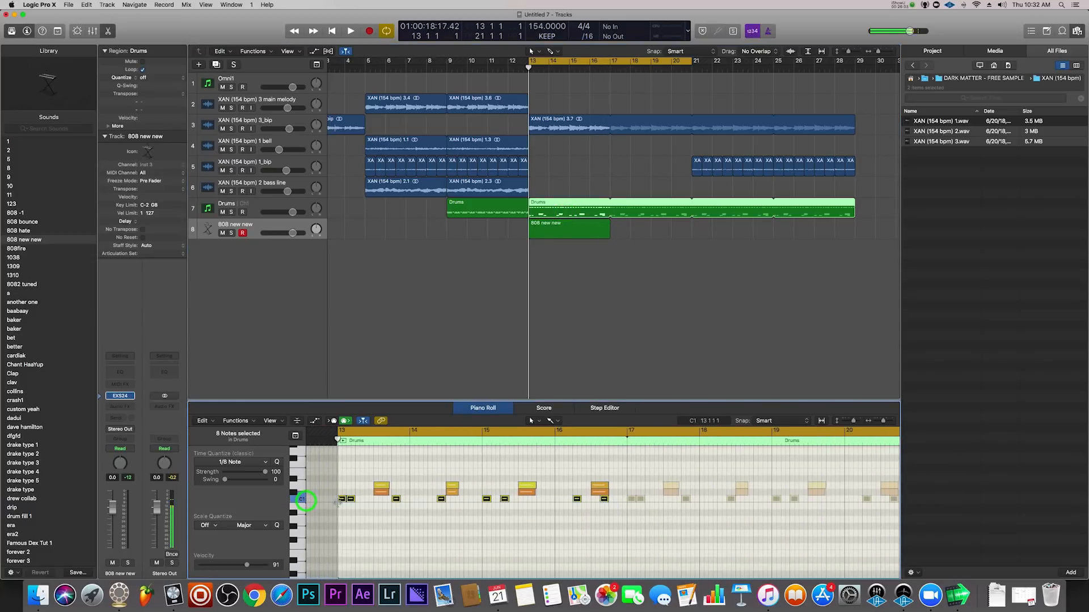
{"action": "left_click", "coordinate": [553, 235]}
{"action": "key", "text": "super+v"}
{"action": "key", "text": "space"}
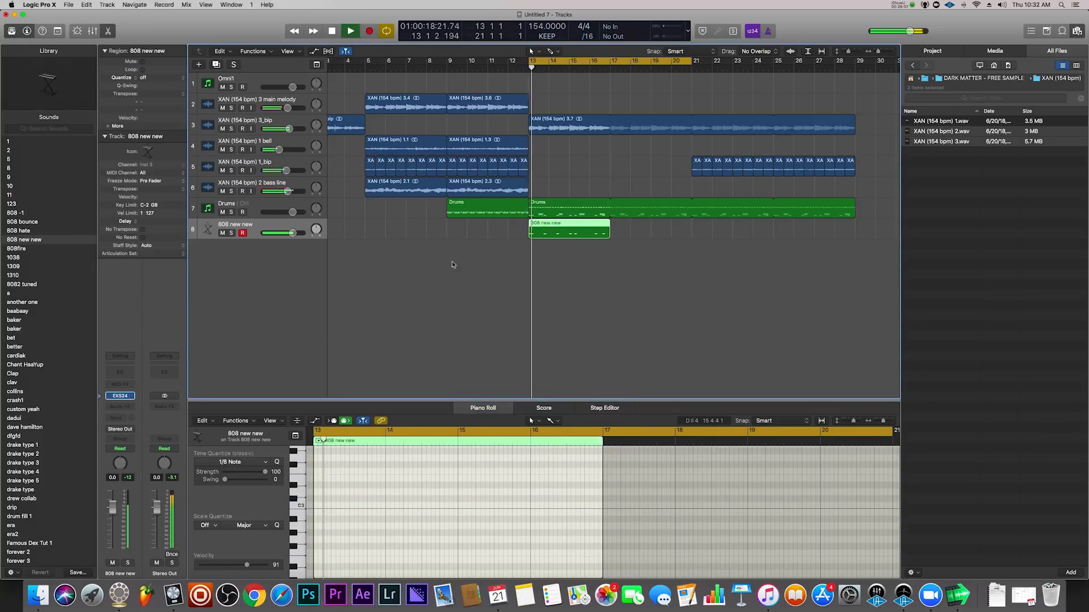
Raise all the pasted 808 notes to C#3 and play the section from bar 13.
{"action": "scroll", "coordinate": [439, 500], "scroll_direction": "down", "scroll_amount": 5}
{"action": "scroll", "coordinate": [439, 502], "scroll_direction": "down", "scroll_amount": 2}
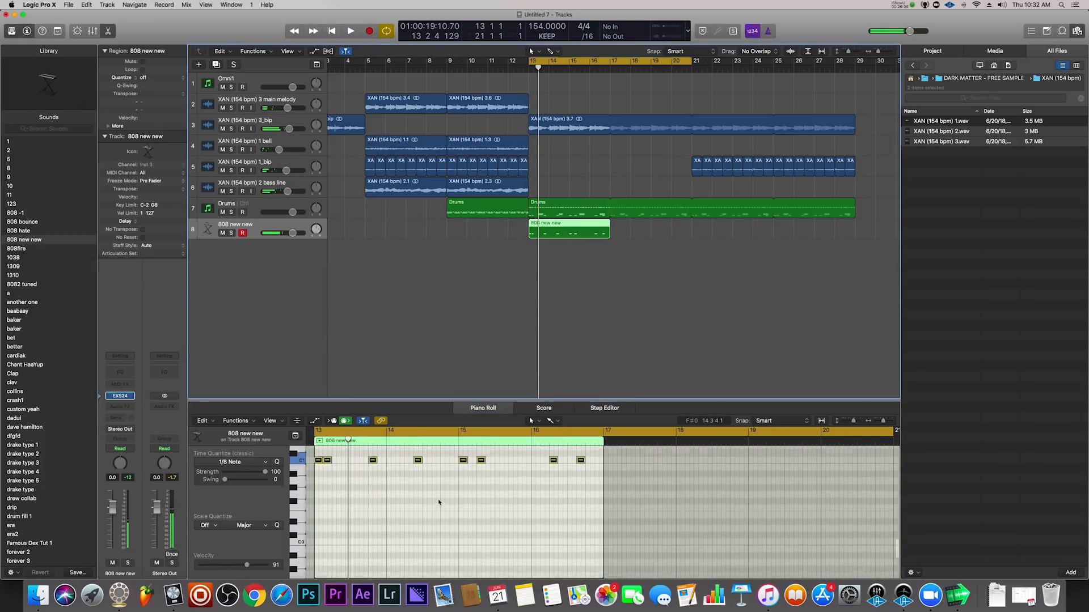
{"action": "left_click", "coordinate": [439, 501]}
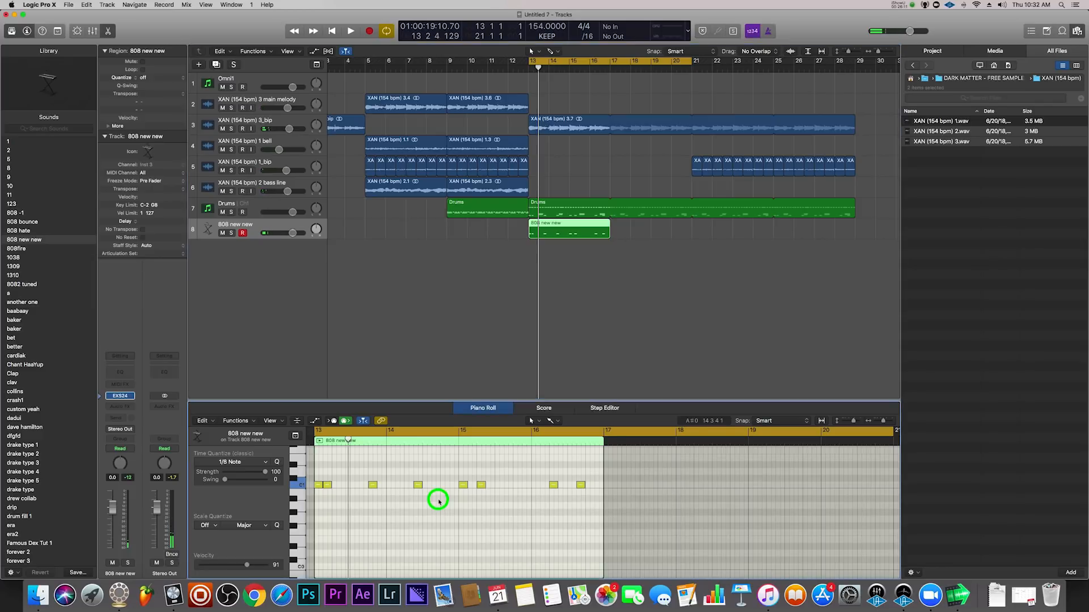
{"action": "scroll", "coordinate": [439, 502], "scroll_direction": "up", "scroll_amount": 10}
{"action": "left_click_drag", "start_coordinate": [319, 554], "coordinate": [319, 547]}
{"action": "key", "text": "space"}
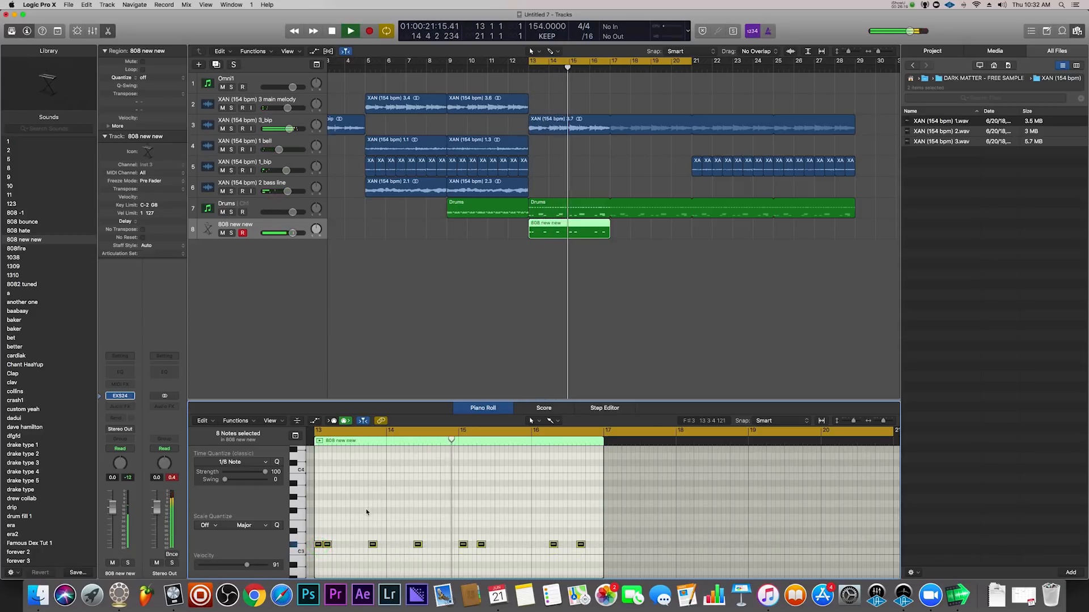
Add a Channel EQ to the XAN 3_bip track and cut its lows below 320 Hz while listening.
{"action": "left_click", "coordinate": [270, 121]}
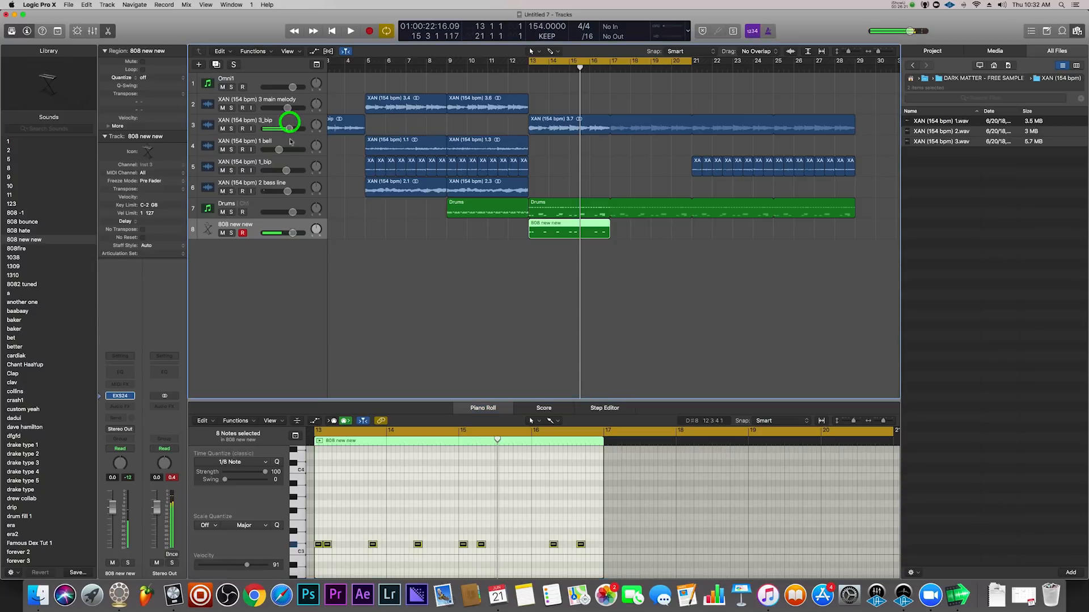
{"action": "left_click", "coordinate": [115, 379]}
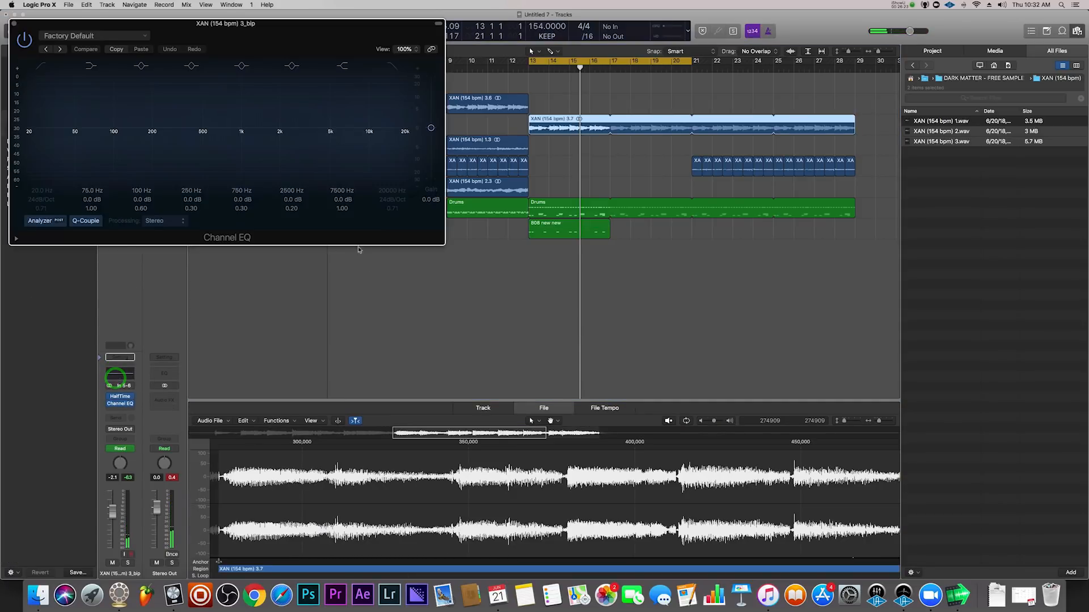
{"action": "left_click", "coordinate": [44, 67]}
{"action": "left_click_drag", "start_coordinate": [35, 148], "coordinate": [181, 144]}
{"action": "key", "text": "space"}
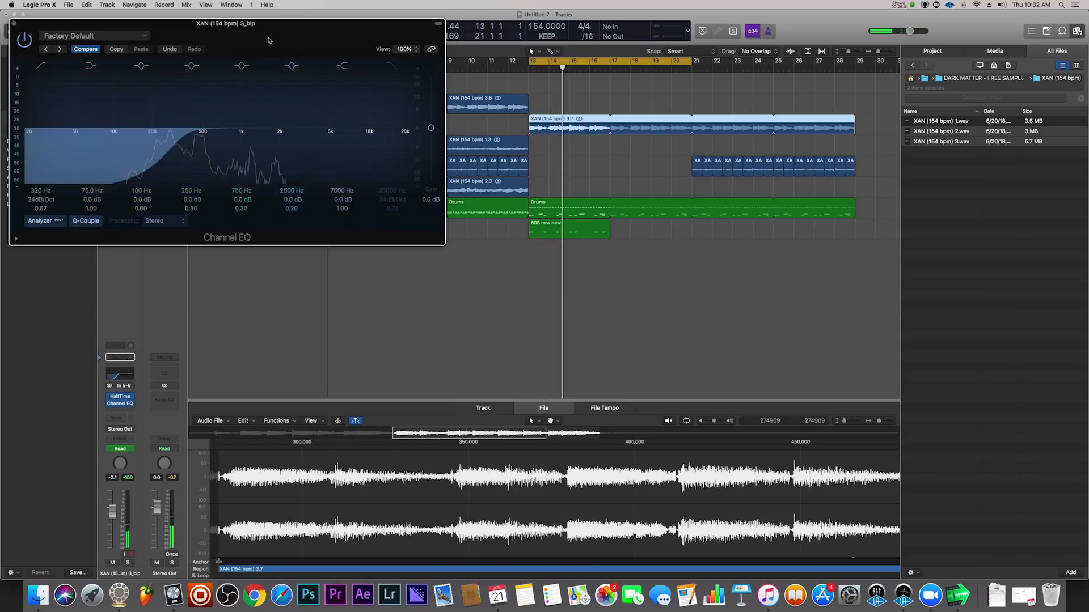
Refine the low cut on the XAN 3_bip track to 370 Hz during playback and close the Channel EQ.
{"action": "left_click_drag", "start_coordinate": [268, 37], "coordinate": [289, 75]}
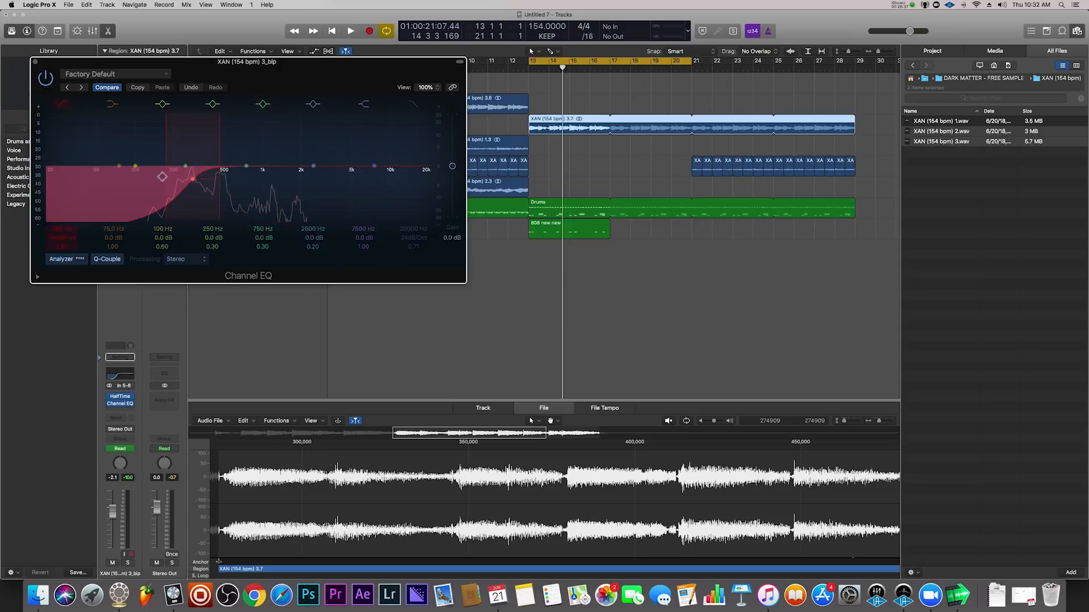
{"action": "key", "text": "space"}
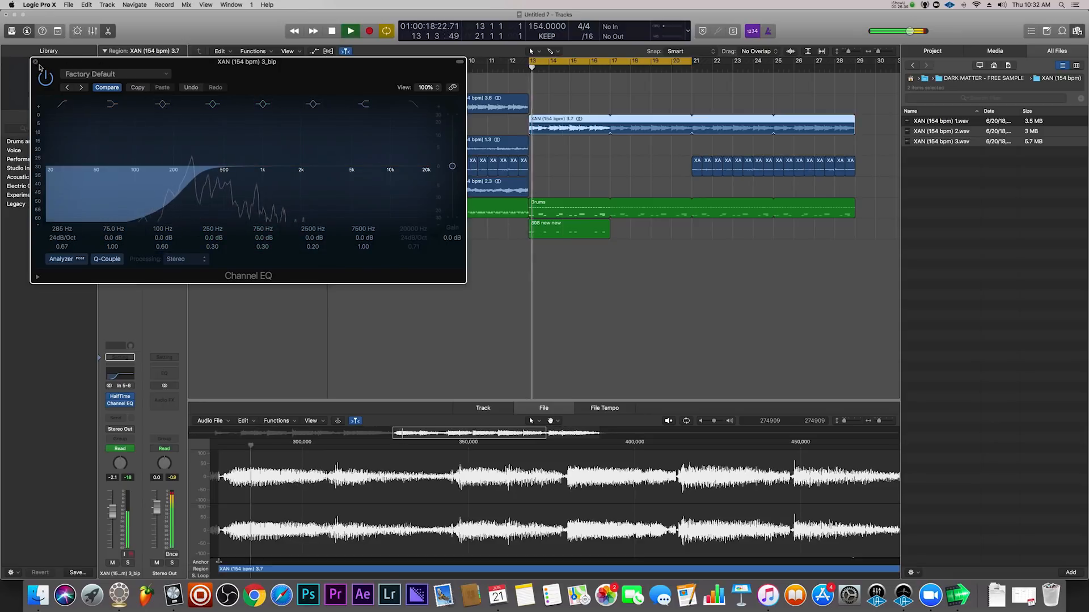
{"action": "left_click_drag", "start_coordinate": [196, 183], "coordinate": [208, 181]}
{"action": "key", "text": "space"}
{"action": "left_click", "coordinate": [35, 62]}
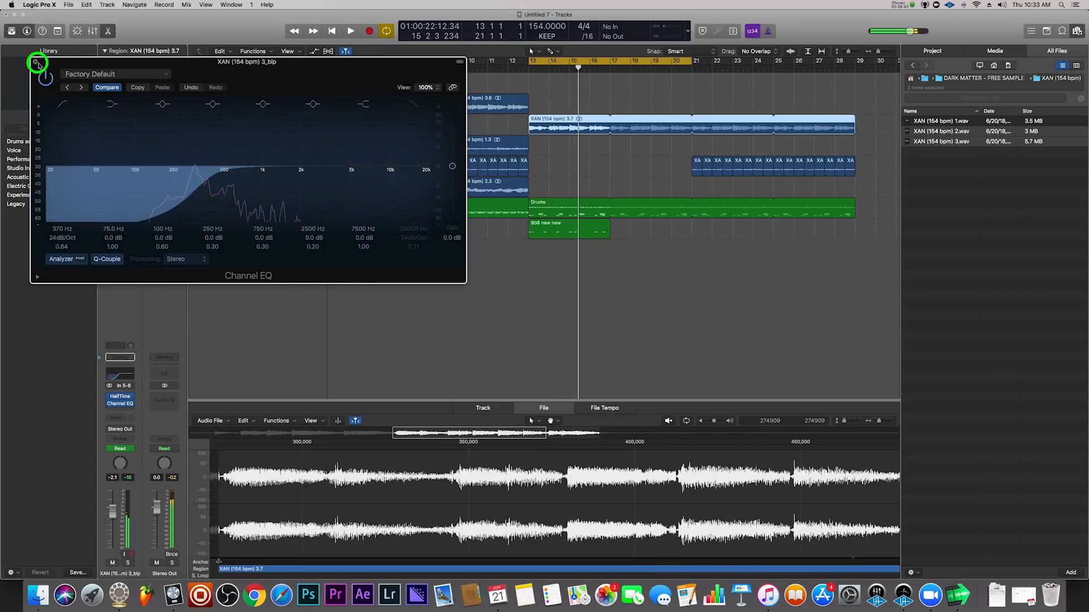
Raise the last four notes of the 808 region, in bars 15 and 16, by one semitone to D3 and play the section.
{"action": "left_click", "coordinate": [541, 232]}
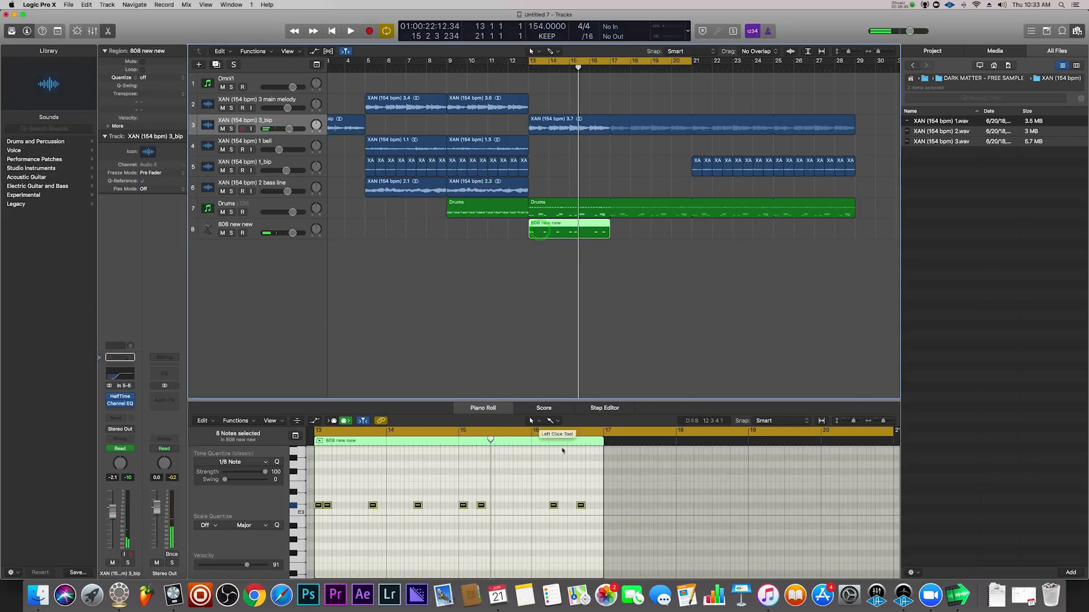
{"action": "key", "text": "space"}
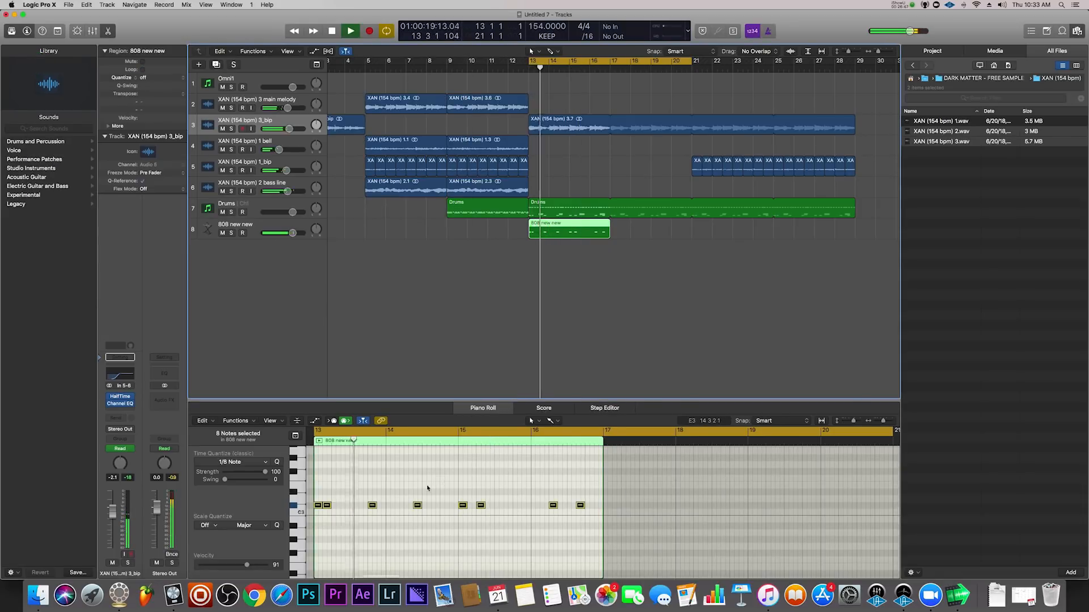
{"action": "key", "text": "space"}
{"action": "left_click_drag", "start_coordinate": [457, 482], "coordinate": [629, 540]}
{"action": "left_click_drag", "start_coordinate": [463, 505], "coordinate": [464, 501]}
{"action": "key", "text": "space"}
{"action": "left_click", "coordinate": [496, 466]}
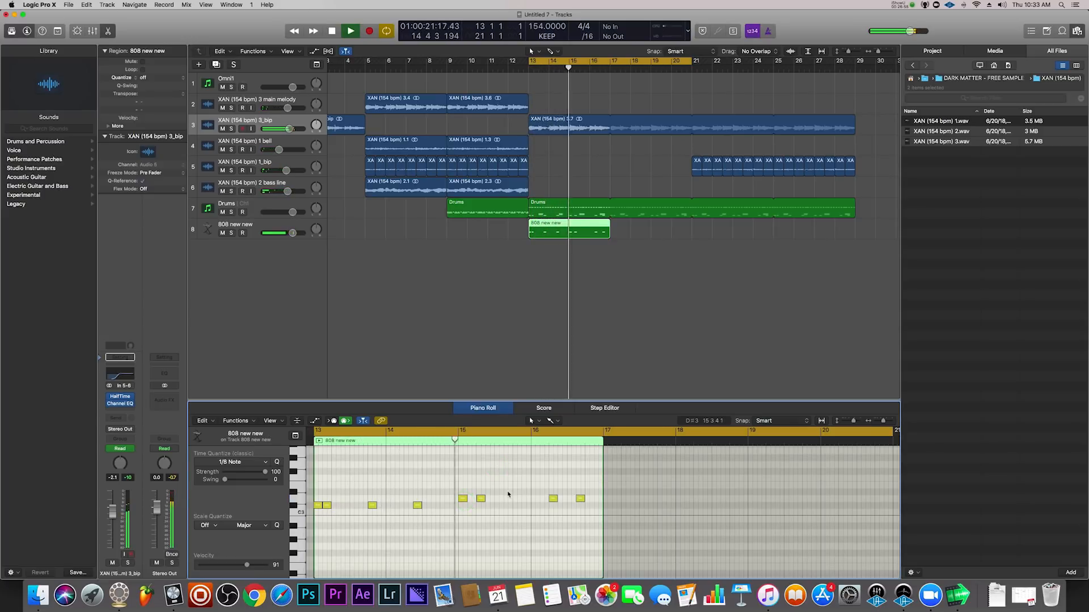
Lower the two bar 16 notes of the 808 region by three semitones to B2 and play the section.
{"action": "key", "text": "space"}
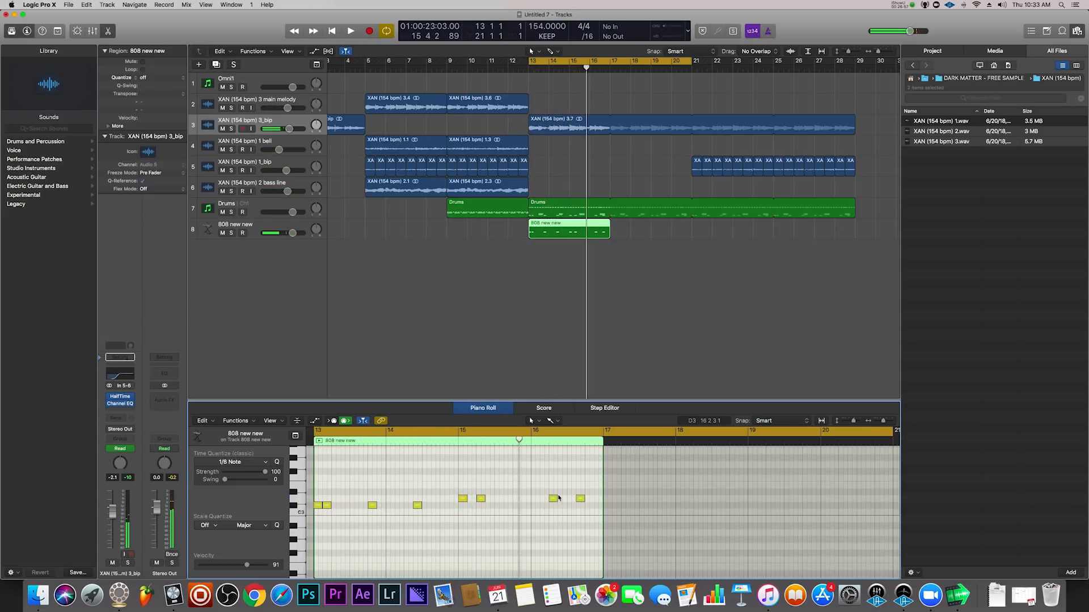
{"action": "left_click_drag", "start_coordinate": [540, 478], "coordinate": [590, 506]}
{"action": "key", "text": "space"}
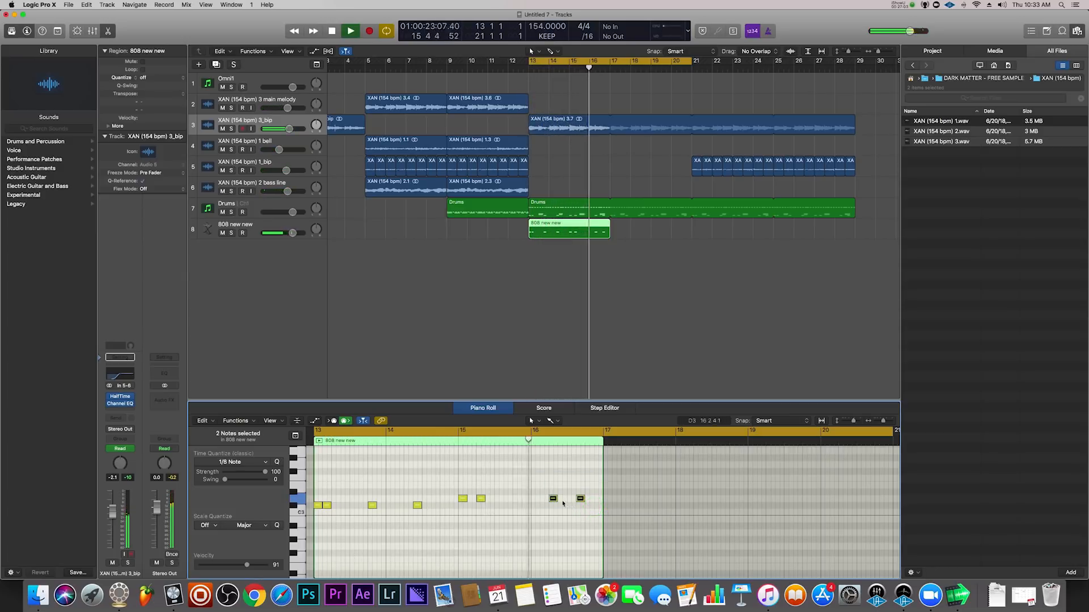
{"action": "key", "text": "space"}
{"action": "mouse_move", "coordinate": [554, 500]}
{"action": "left_mouse_down"}
{"action": "mouse_move", "coordinate": [556, 540]}
{"action": "mouse_move", "coordinate": [555, 502]}
{"action": "mouse_move", "coordinate": [554, 519]}
{"action": "left_mouse_up"}
{"action": "key", "text": "space"}
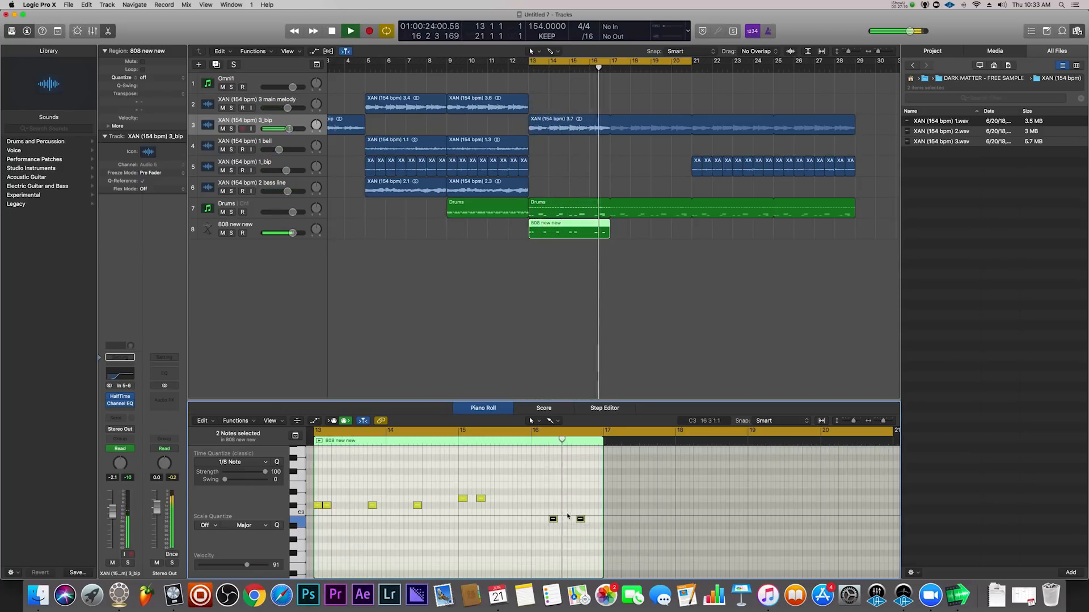
Transpose all notes of the 808 region down one octave and replay the section.
{"action": "key", "text": "super+a"}
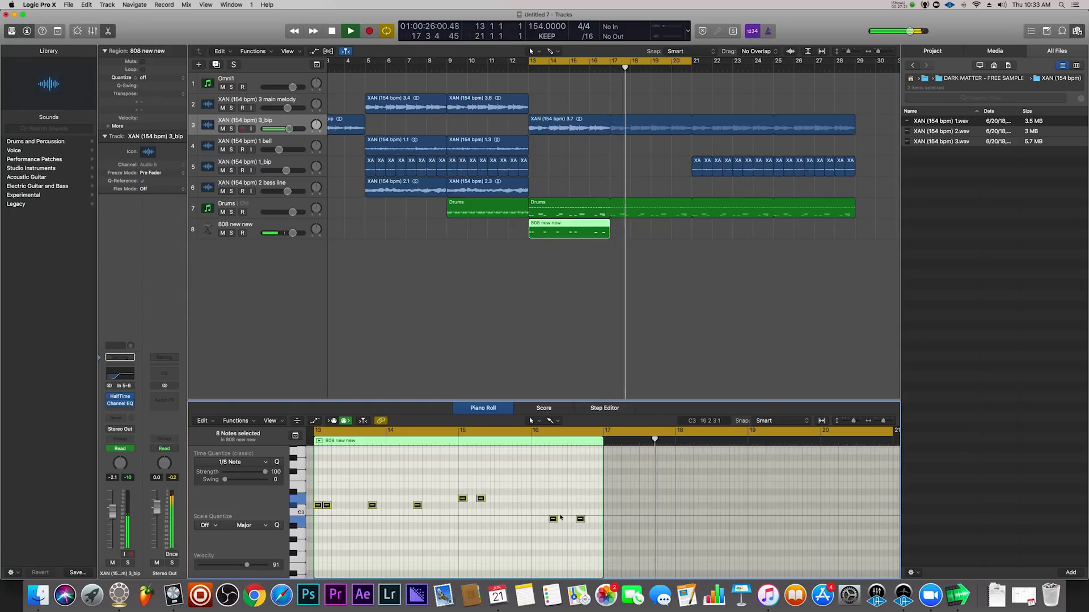
{"action": "key", "text": "alt+shift+Down"}
{"action": "key", "text": "space"}
{"action": "key", "text": "space"}
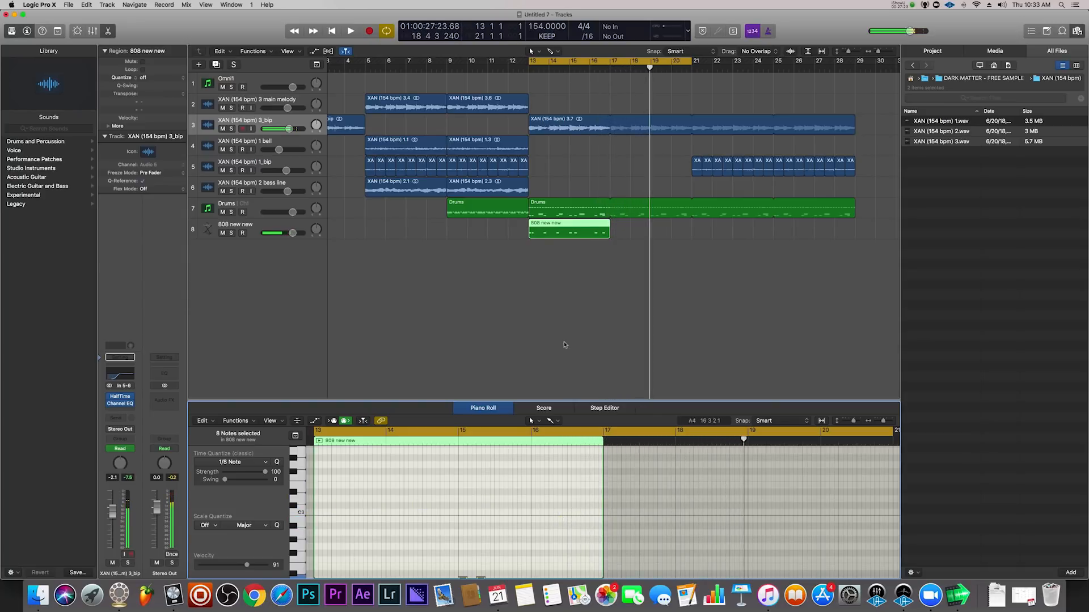
Loop the 808 region out to bar 29 and listen with the cycle turned off.
{"action": "left_click_drag", "start_coordinate": [607, 223], "coordinate": [692, 225]}
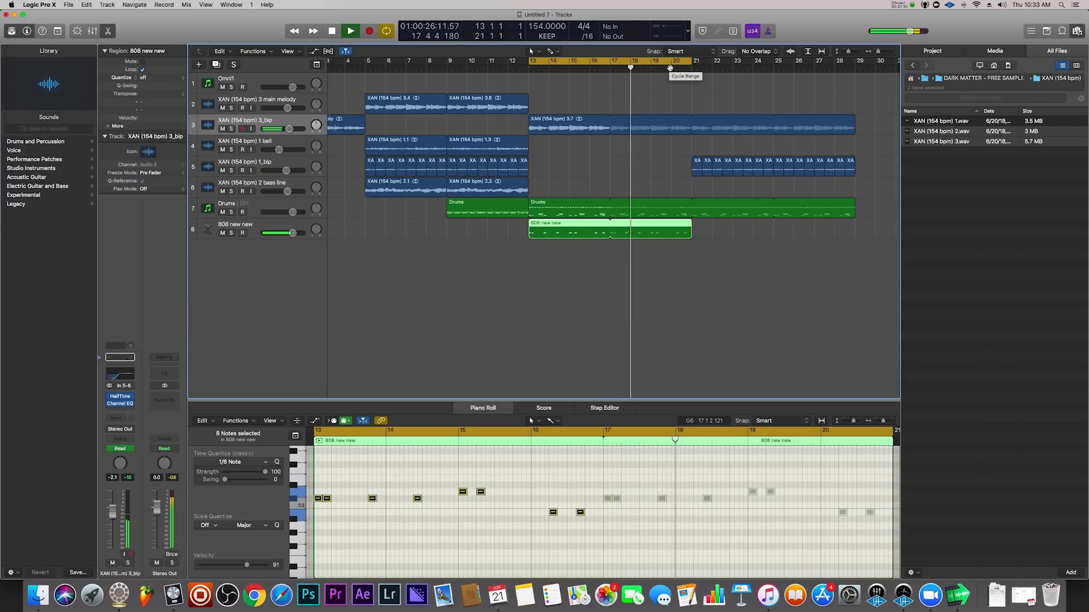
{"action": "left_click_drag", "start_coordinate": [693, 227], "coordinate": [856, 224]}
{"action": "left_click", "coordinate": [637, 61]}
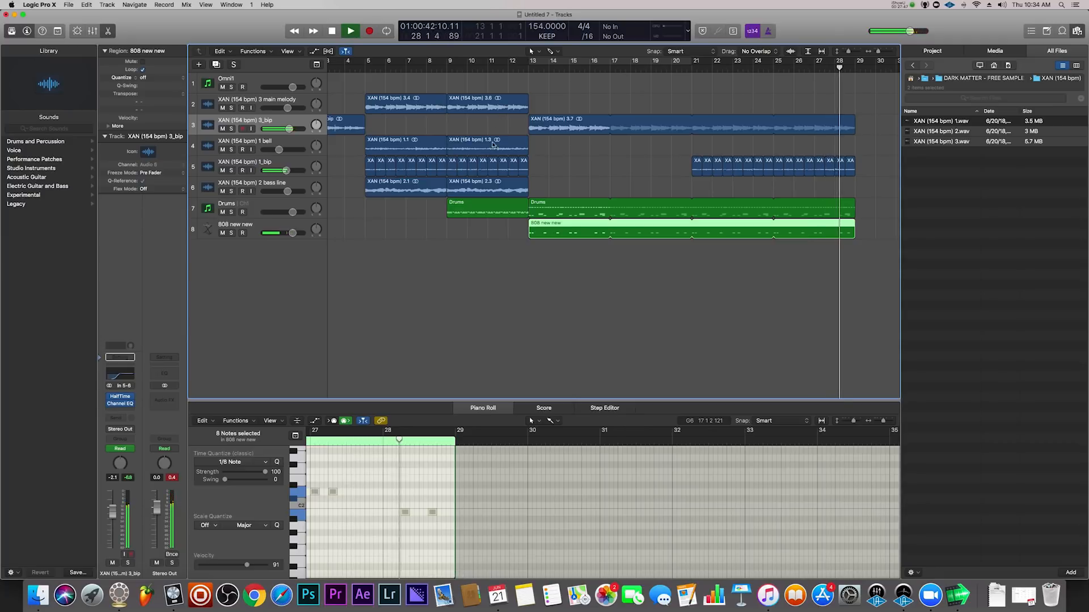
{"action": "key", "text": "space"}
Copy all the regions between bars 5 and 13 to bars 29 through 37 and start playback.
{"action": "scroll", "coordinate": [471, 215], "scroll_direction": "left", "scroll_amount": 10}
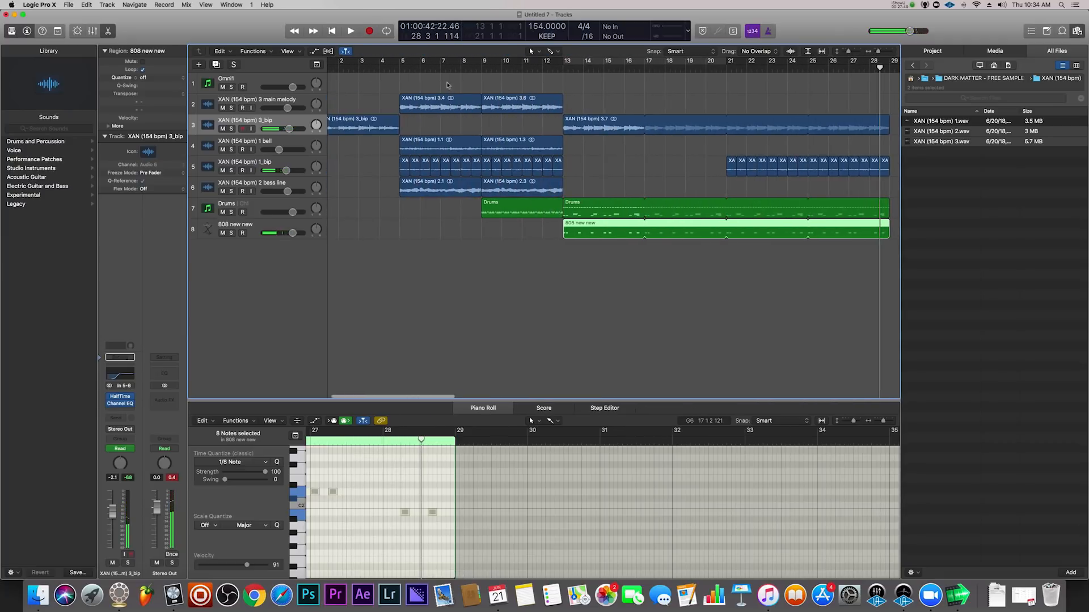
{"action": "left_click_drag", "start_coordinate": [461, 120], "coordinate": [545, 217]}
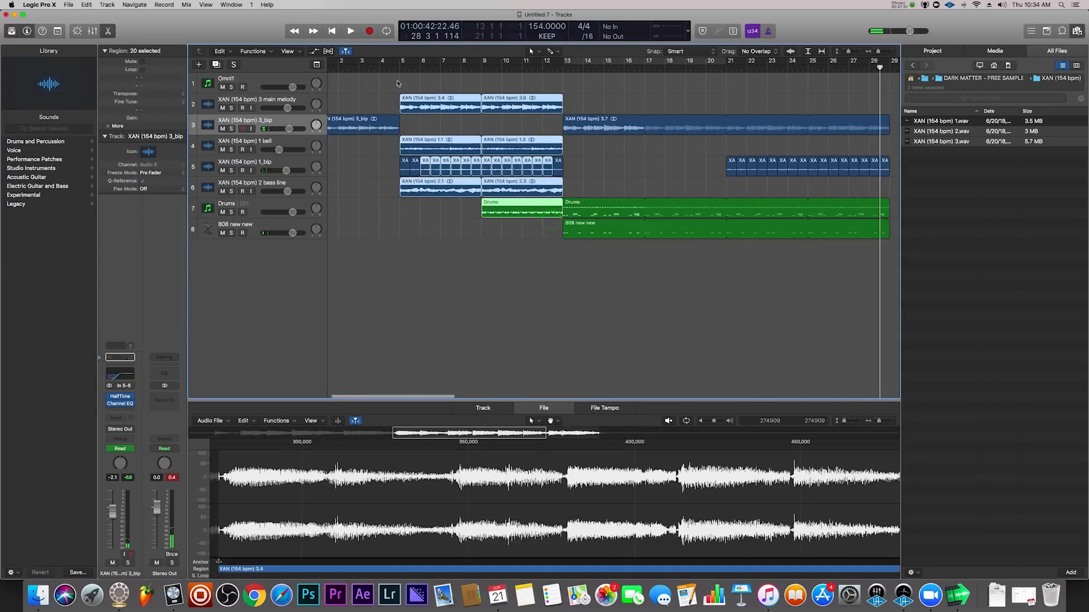
{"action": "left_click", "coordinate": [399, 82]}
{"action": "left_click_drag", "start_coordinate": [401, 82], "coordinate": [558, 239]}
{"action": "scroll", "coordinate": [557, 238], "scroll_direction": "down", "scroll_amount": 5}
{"action": "left_click_drag", "start_coordinate": [373, 212], "coordinate": [474, 213]}
{"action": "key", "text": "space"}
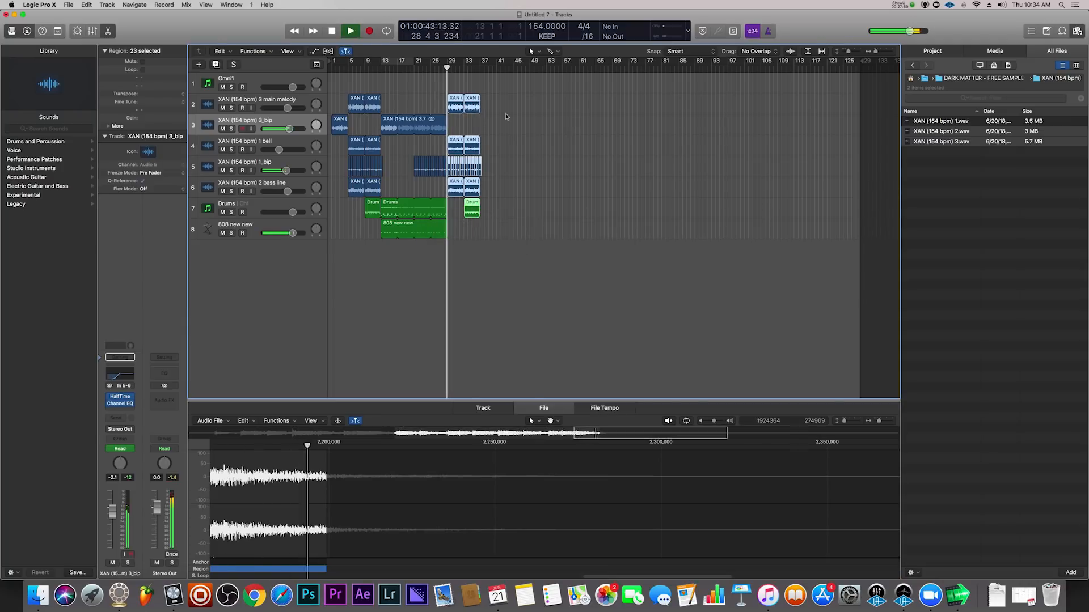
Set the cycle range to bars 13 to 37 during playback and select the Drums track.
{"action": "left_click_drag", "start_coordinate": [383, 61], "coordinate": [477, 68]}
{"action": "scroll", "coordinate": [458, 224], "scroll_direction": "up", "scroll_amount": 5}
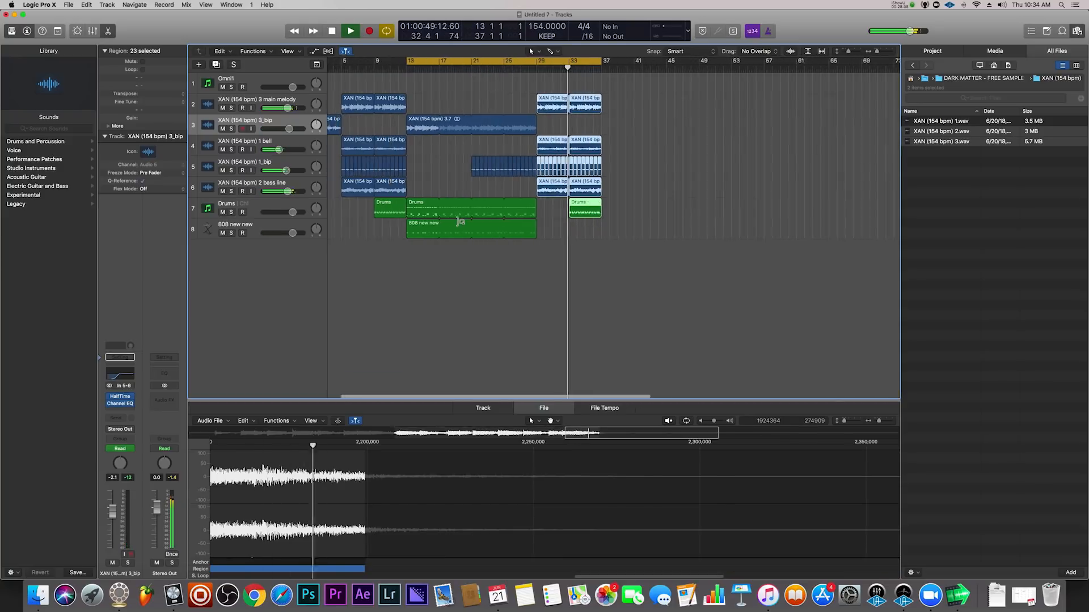
{"action": "scroll", "coordinate": [460, 224], "scroll_direction": "left", "scroll_amount": 4}
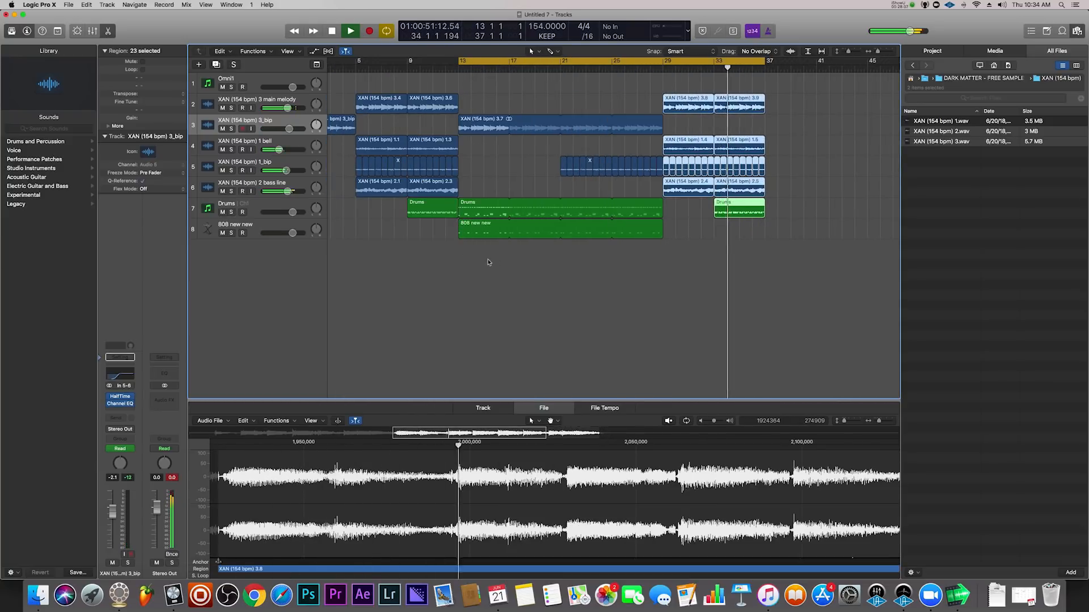
{"action": "left_click", "coordinate": [276, 202]}
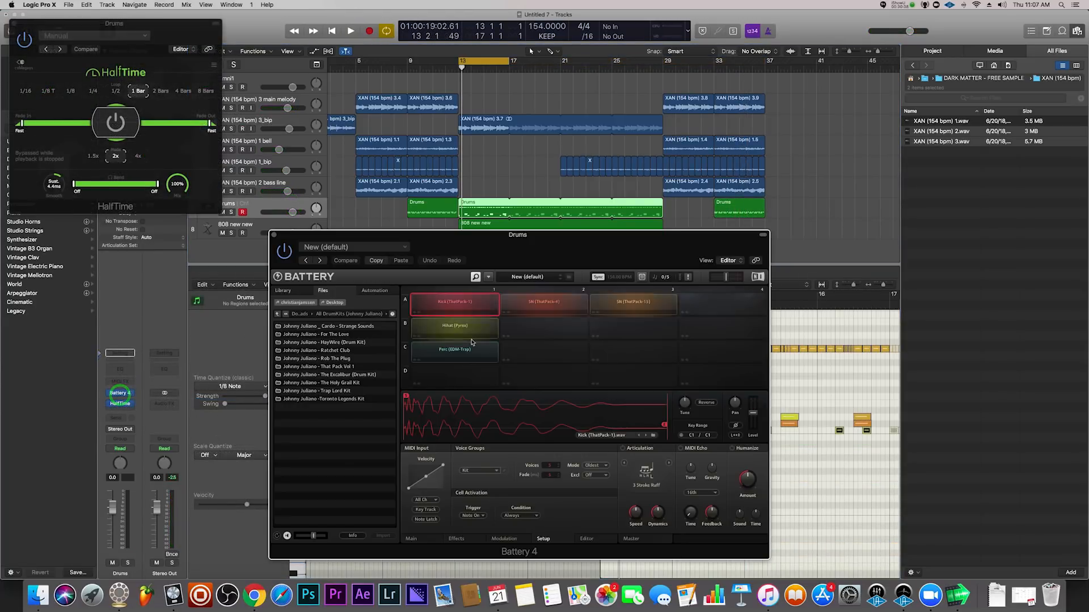
Audition percussion samples in the Toronto Legends Kit and load Perc (Lust-2) into cell C2 and Conga (Home) into cell C3.
{"action": "left_click", "coordinate": [451, 356]}
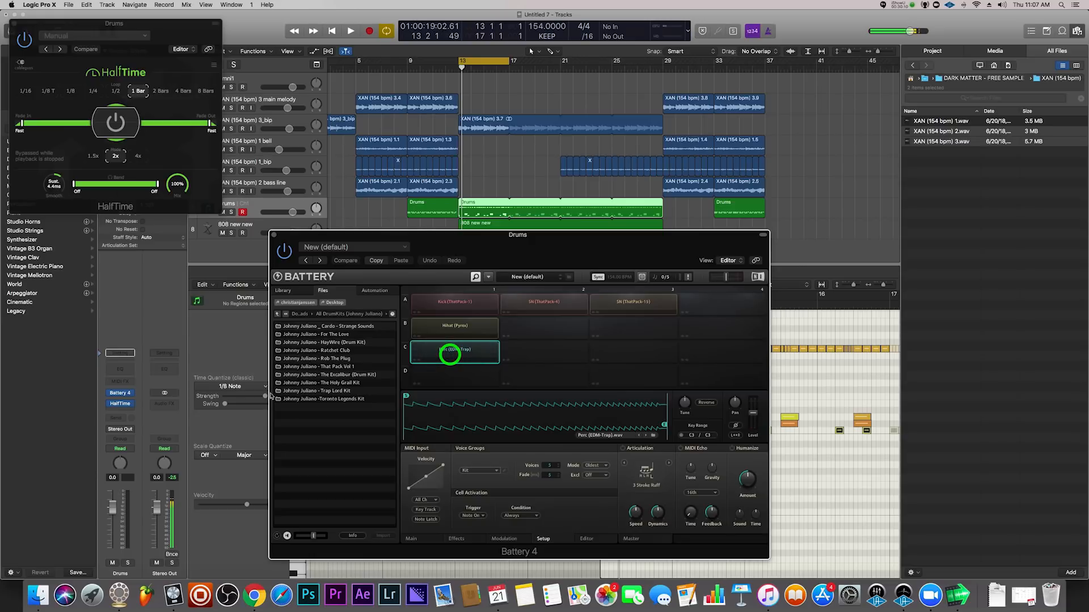
{"action": "left_click", "coordinate": [335, 393]}
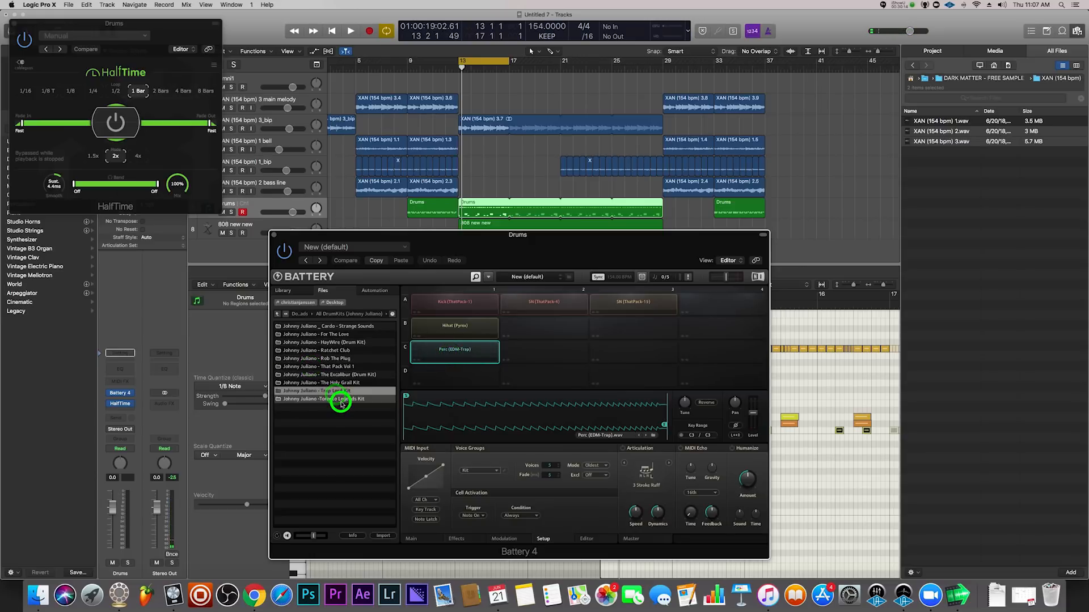
{"action": "double_click", "coordinate": [341, 401]}
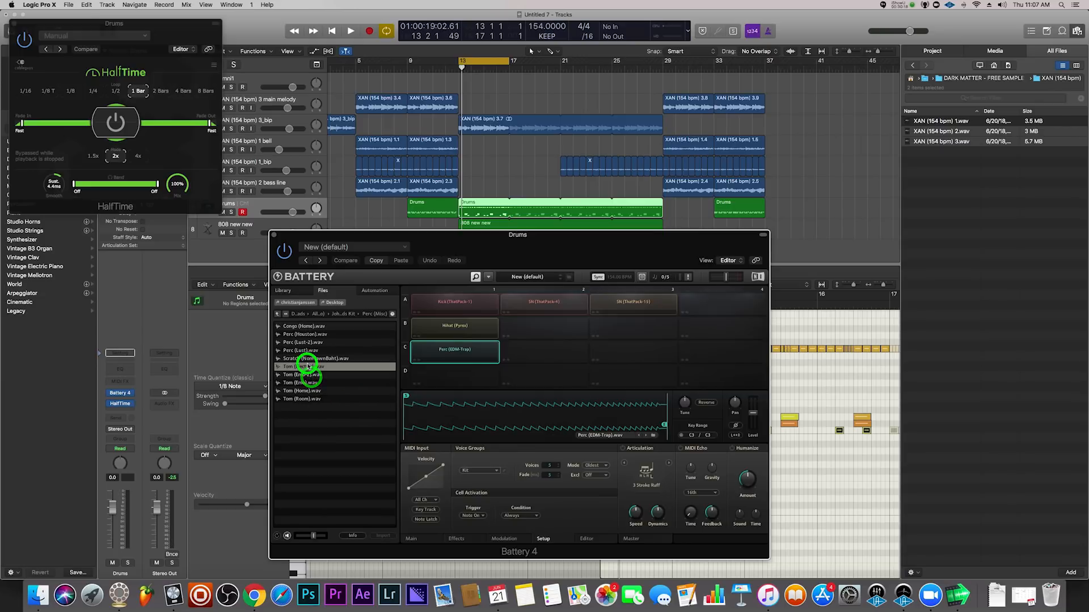
{"action": "left_click", "coordinate": [302, 342]}
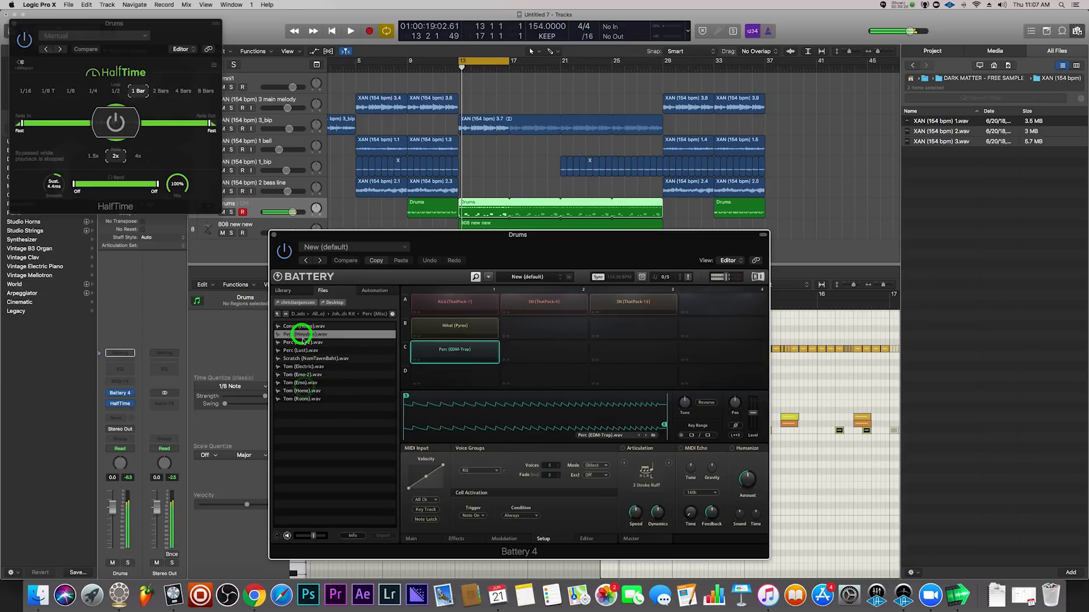
{"action": "left_click", "coordinate": [302, 350]}
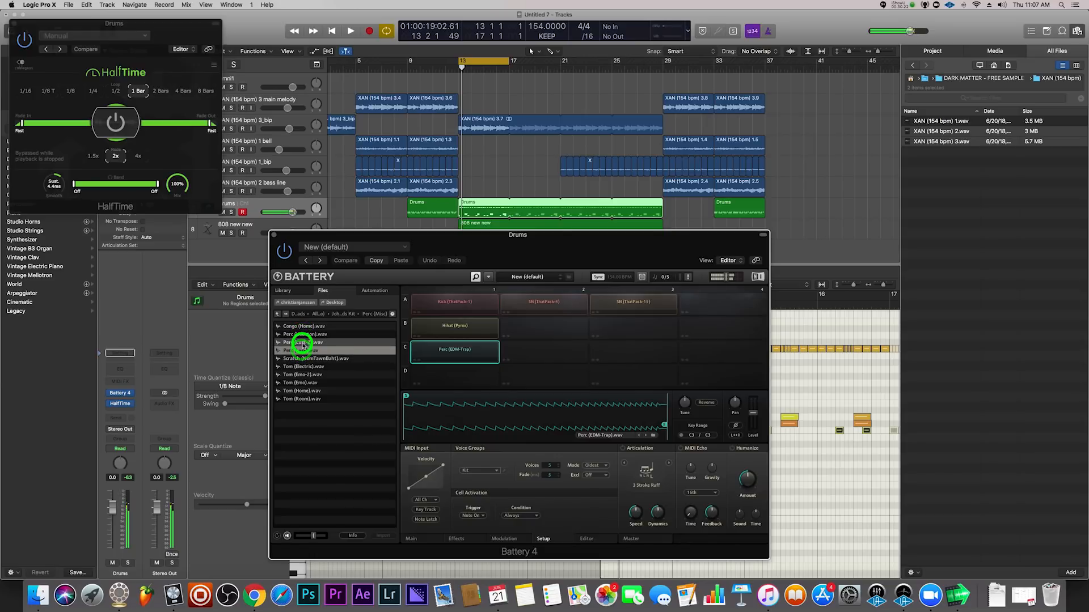
{"action": "left_click", "coordinate": [300, 343]}
{"action": "left_click", "coordinate": [301, 328]}
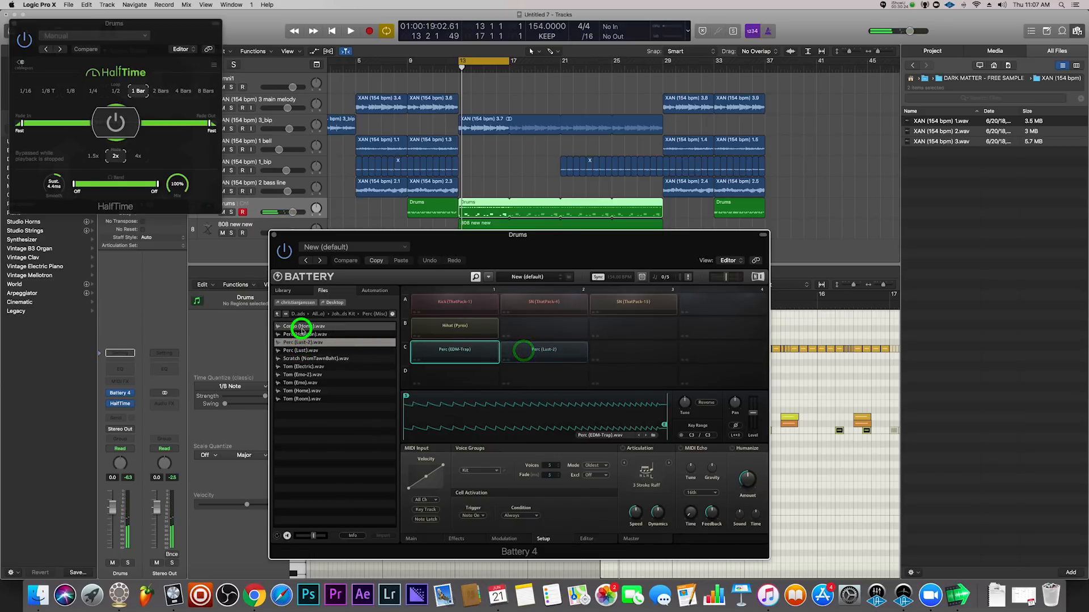
Return to the list of drum kits and open the HayWire (Drum Kit) folder.
{"action": "left_click", "coordinate": [278, 315]}
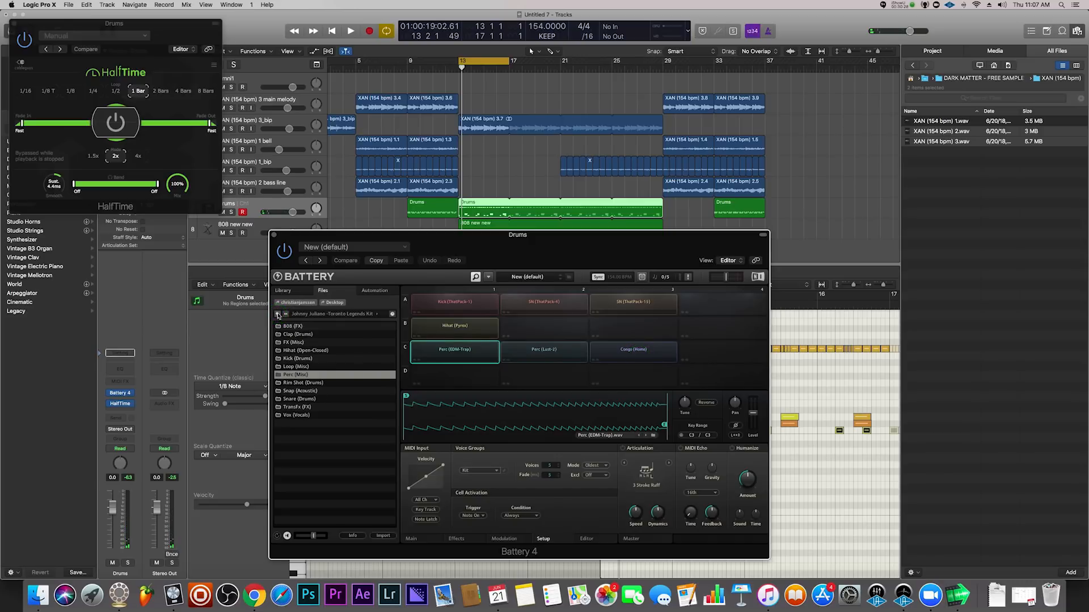
{"action": "left_click", "coordinate": [277, 314]}
{"action": "left_click", "coordinate": [311, 344]}
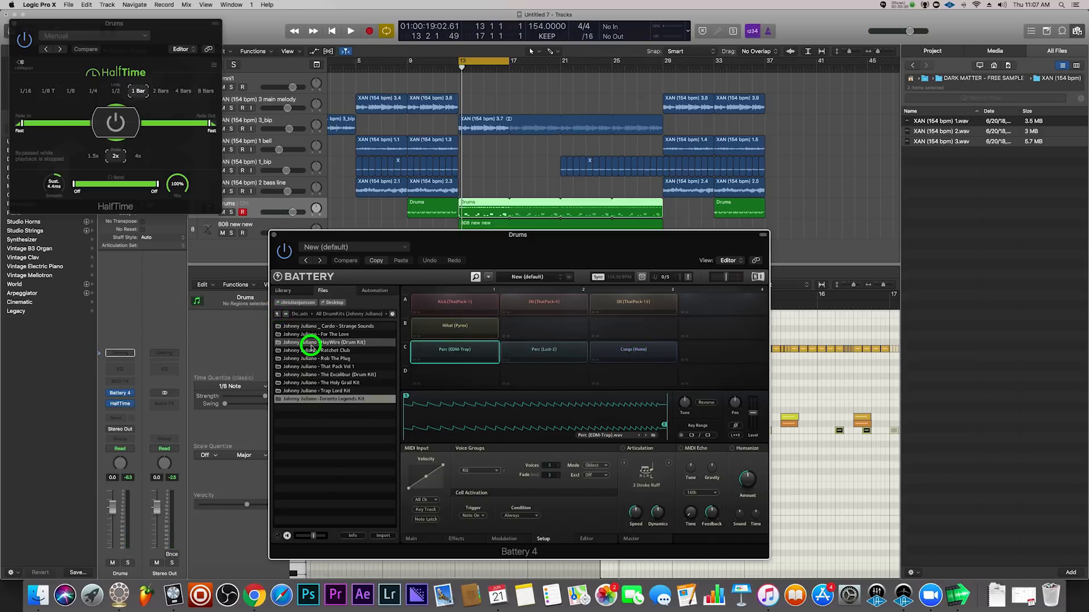
{"action": "left_click", "coordinate": [310, 344]}
Audition the Perc samples in the HayWire kit and load Perc (SoulDrum) into cell C4.
{"action": "scroll", "coordinate": [307, 349], "scroll_direction": "down", "scroll_amount": 3}
{"action": "scroll", "coordinate": [307, 347], "scroll_direction": "down", "scroll_amount": 10}
{"action": "left_click", "coordinate": [303, 384]}
{"action": "left_click", "coordinate": [303, 393]}
{"action": "left_click", "coordinate": [306, 406]}
{"action": "left_click", "coordinate": [307, 417]}
{"action": "left_click", "coordinate": [311, 424]}
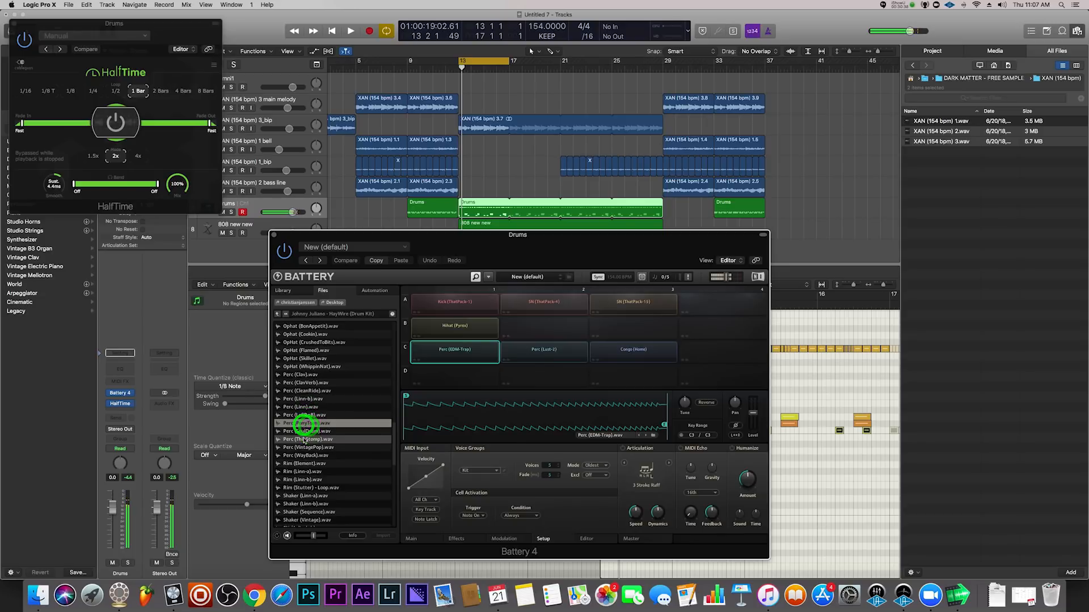
{"action": "left_click", "coordinate": [304, 439]}
{"action": "left_click", "coordinate": [307, 448]}
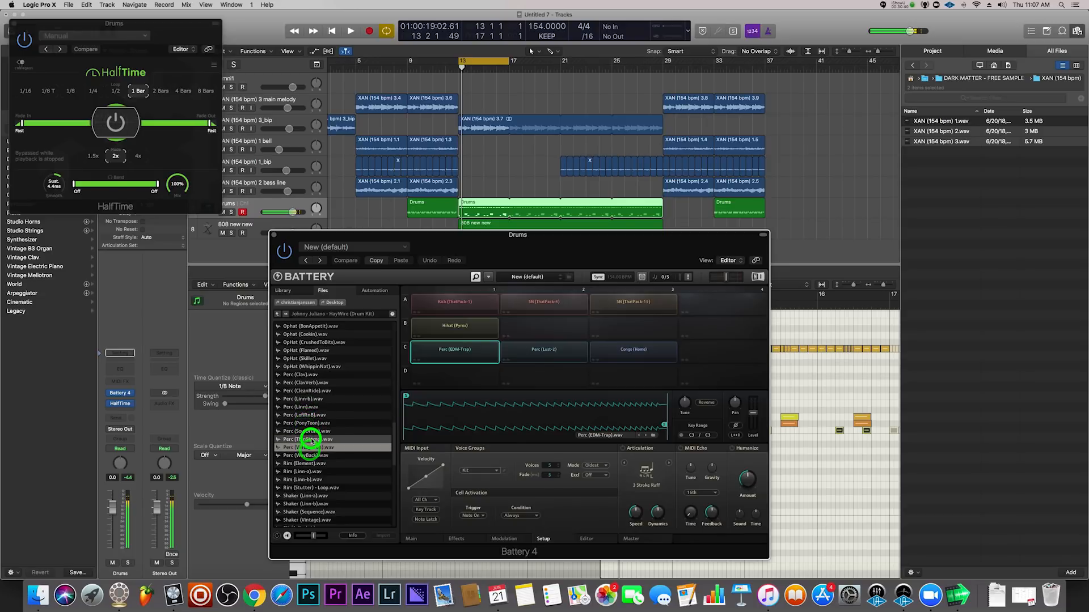
{"action": "left_click", "coordinate": [311, 432]}
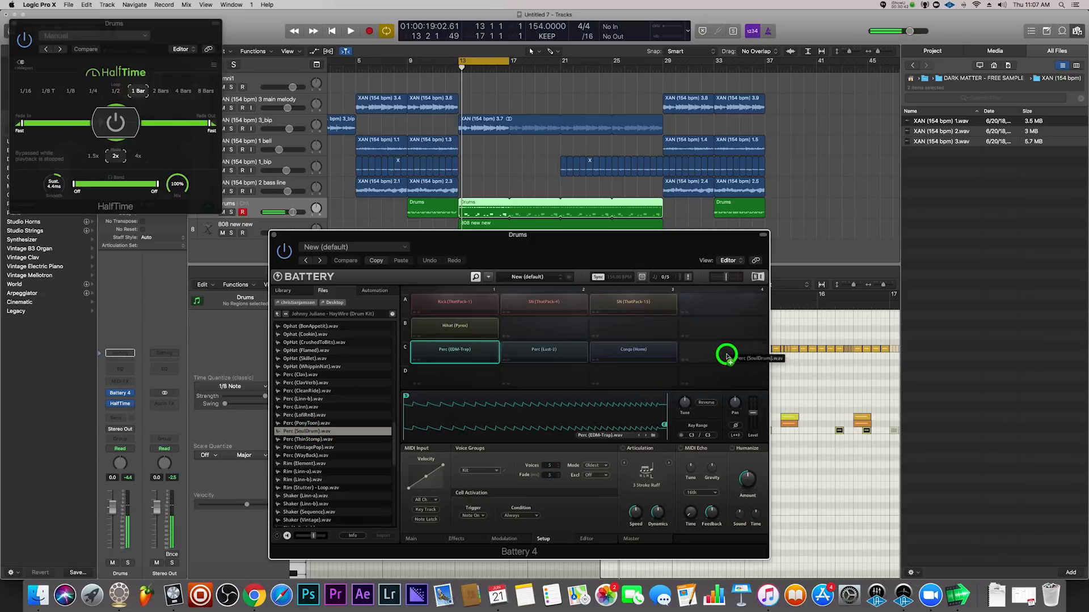
{"action": "left_click_drag", "start_coordinate": [727, 356], "coordinate": [722, 355]}
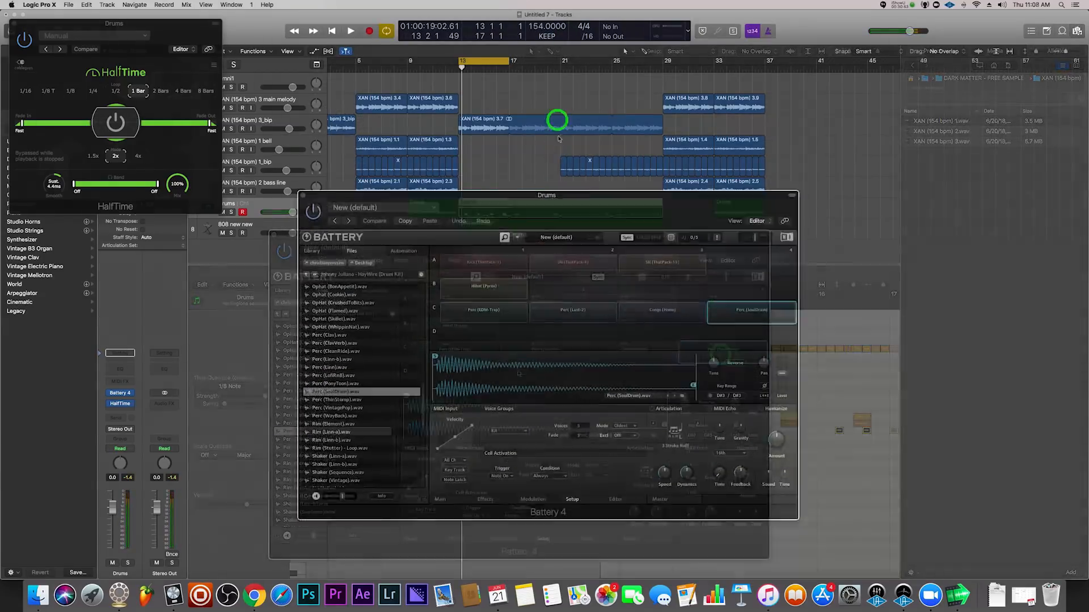
Show the mixer beneath the raised Battery window and audition the four percussion cells in row C.
{"action": "left_click_drag", "start_coordinate": [555, 218], "coordinate": [552, 46]}
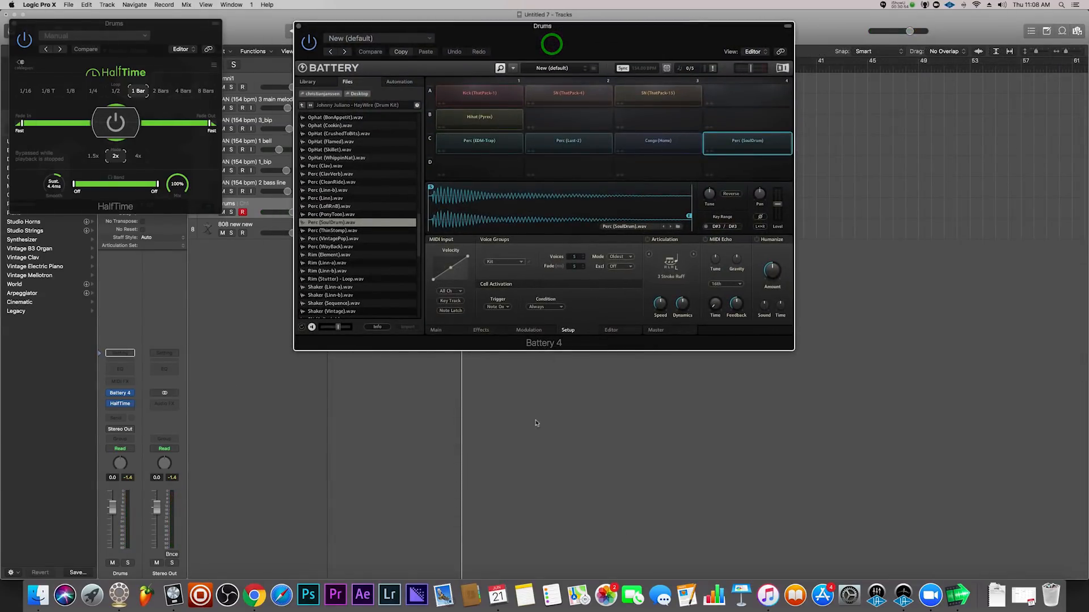
{"action": "key", "text": "x"}
{"action": "left_click_drag", "start_coordinate": [582, 47], "coordinate": [576, 6]}
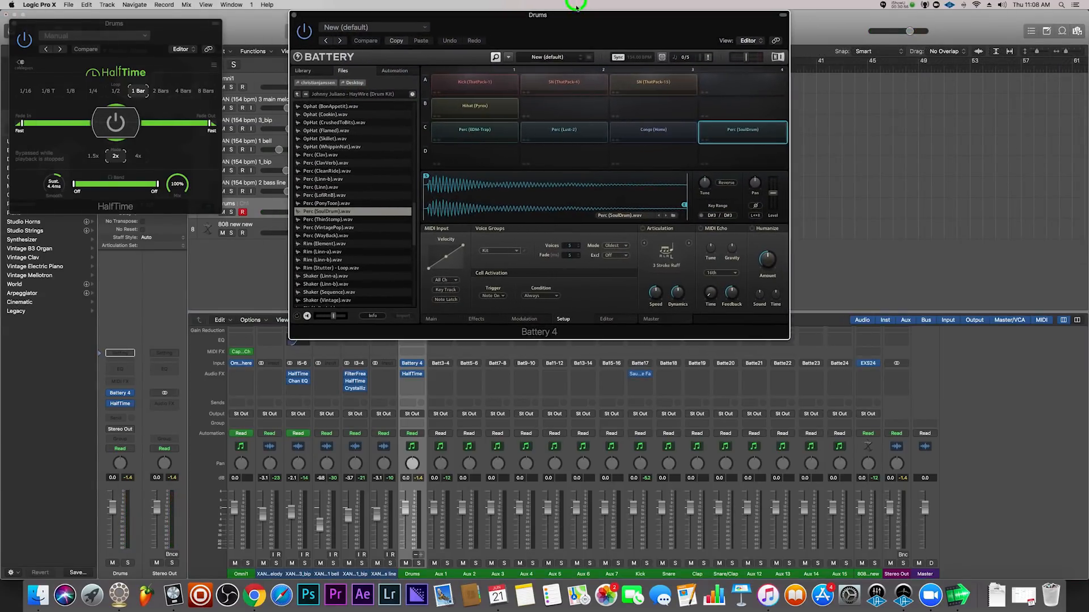
{"action": "left_click", "coordinate": [480, 129]}
{"action": "left_click", "coordinate": [486, 130]}
{"action": "left_click", "coordinate": [594, 135]}
{"action": "left_click", "coordinate": [594, 134]}
{"action": "left_click", "coordinate": [632, 136]}
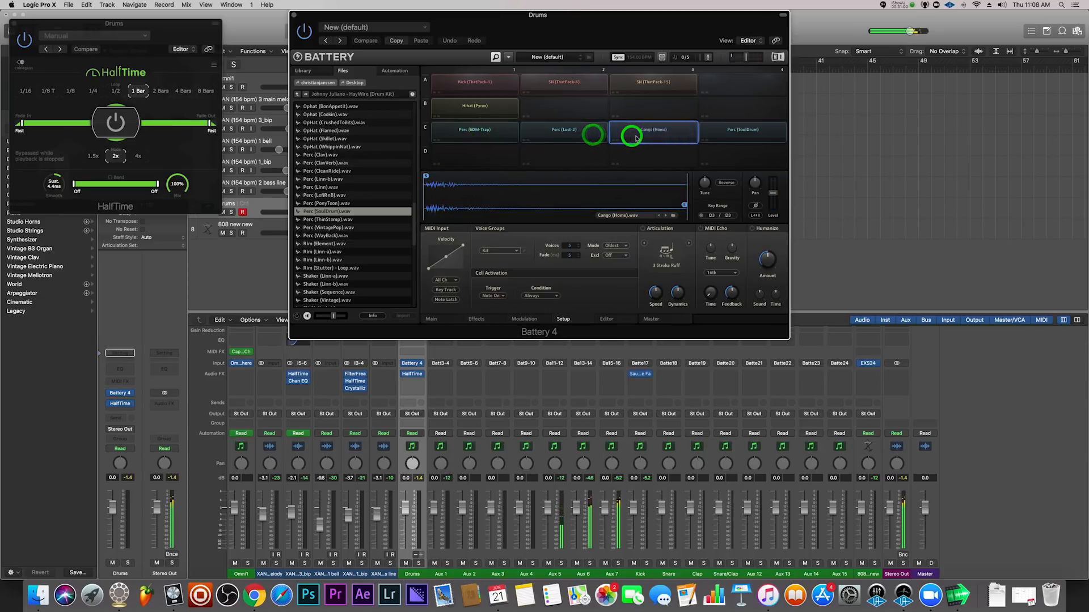
{"action": "left_click", "coordinate": [723, 138]}
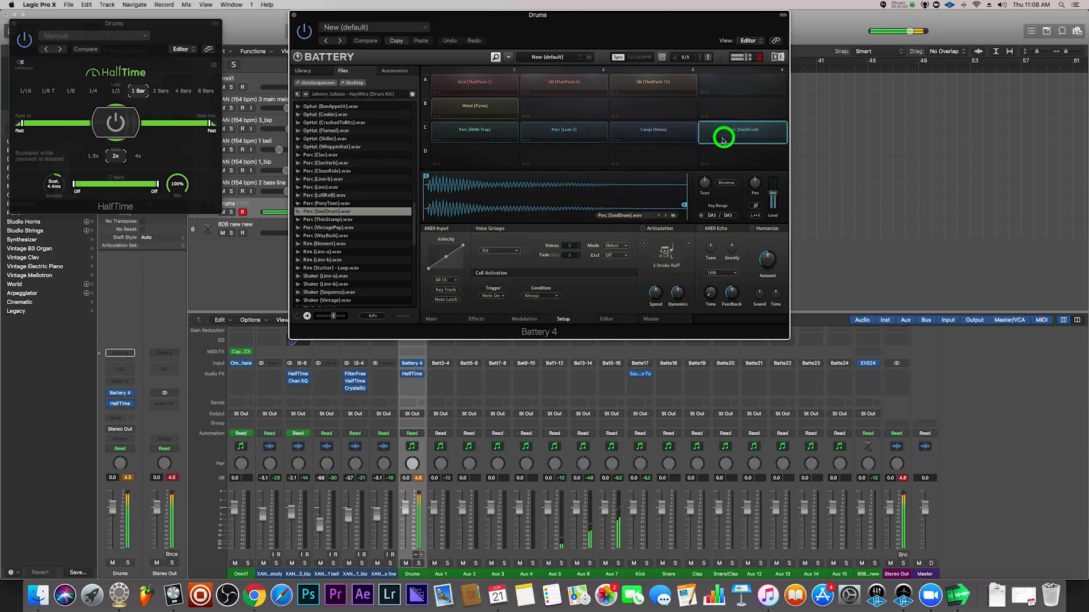
Cut the Perc (SoulDrum) cell from C4, load the sample into cell D1 instead and close Battery.
{"action": "right_click", "coordinate": [743, 136]}
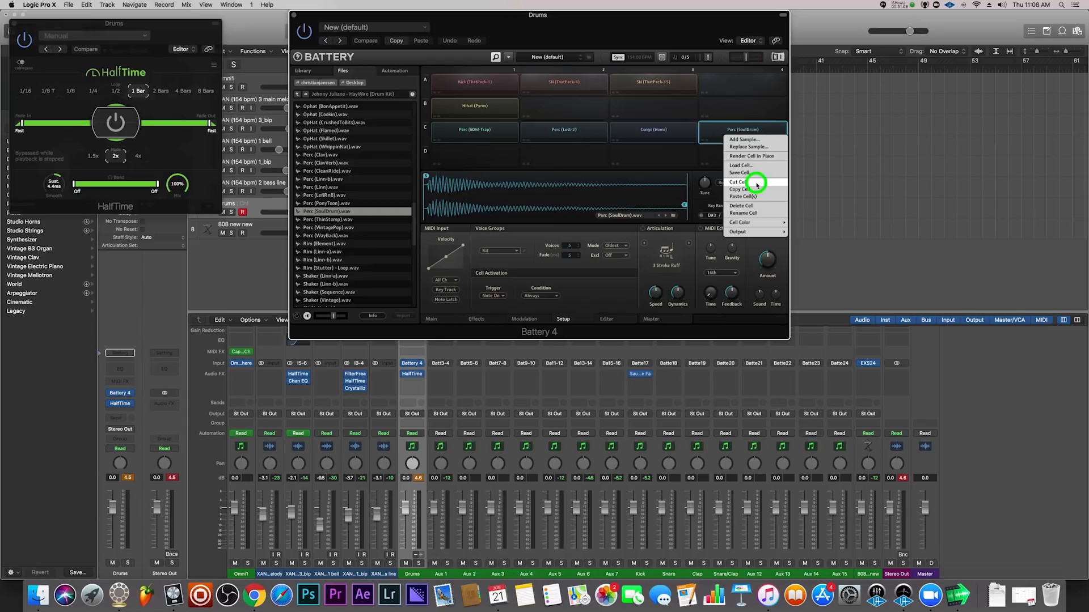
{"action": "left_click", "coordinate": [758, 183]}
{"action": "left_click", "coordinate": [332, 213]}
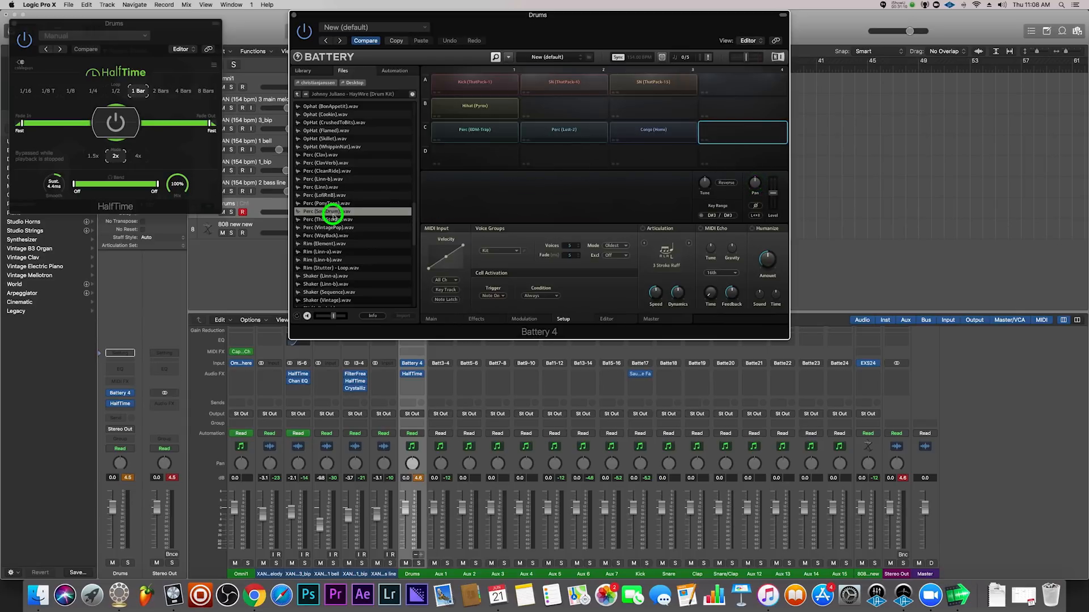
{"action": "left_click", "coordinate": [479, 161]}
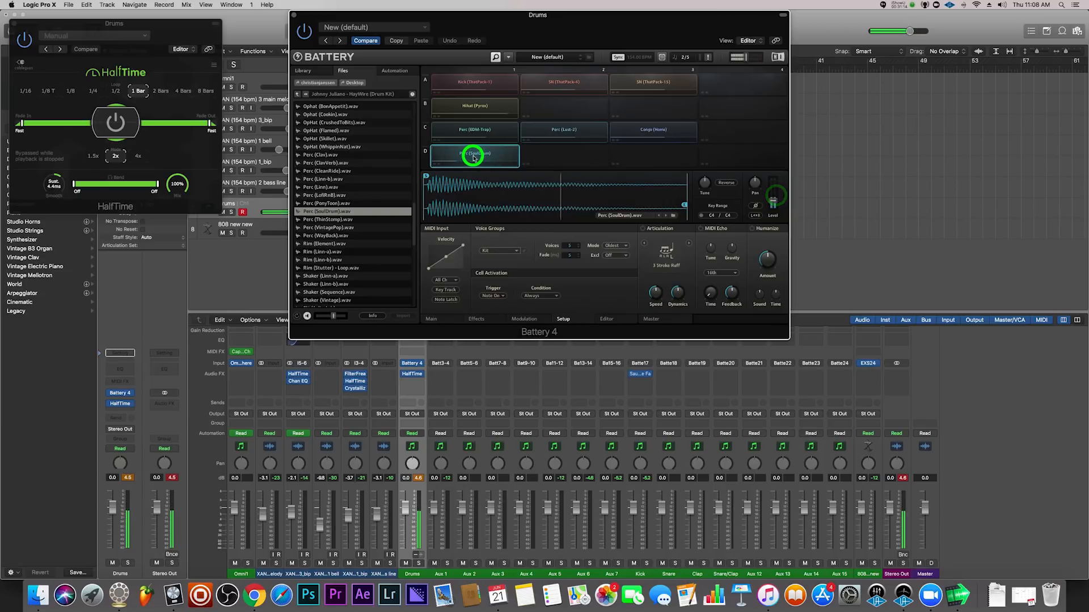
{"action": "left_click", "coordinate": [296, 17]}
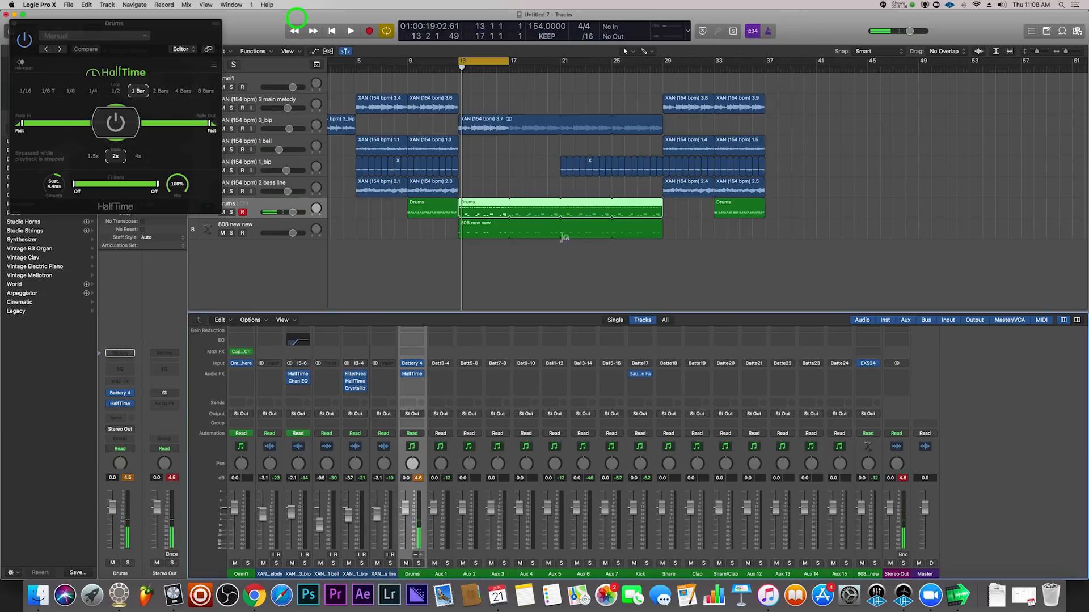
Open the Drums region at bar 13 in the Piano Roll and audition the percussion keys from C3 upward.
{"action": "double_click", "coordinate": [479, 211]}
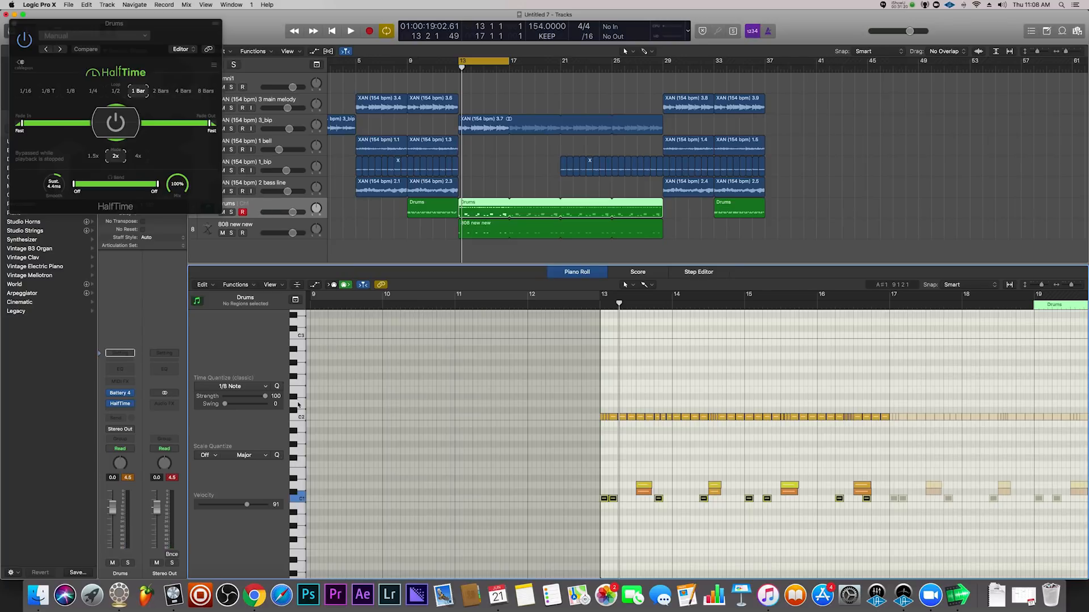
{"action": "scroll", "coordinate": [299, 405], "scroll_direction": "up", "scroll_amount": 2}
{"action": "left_click", "coordinate": [302, 363]}
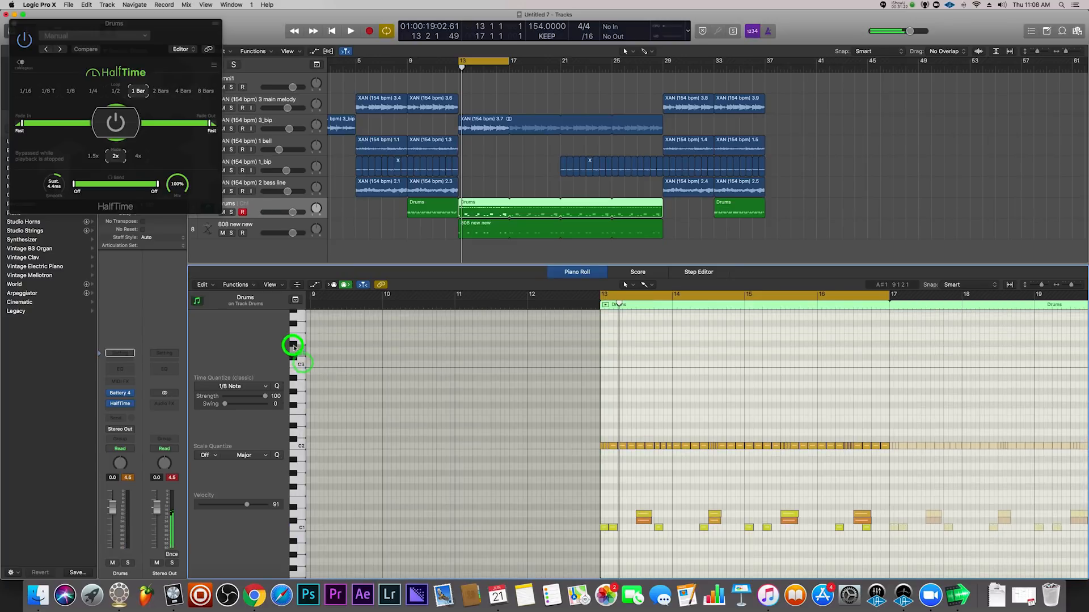
{"action": "scroll", "coordinate": [301, 352], "scroll_direction": "up", "scroll_amount": 4}
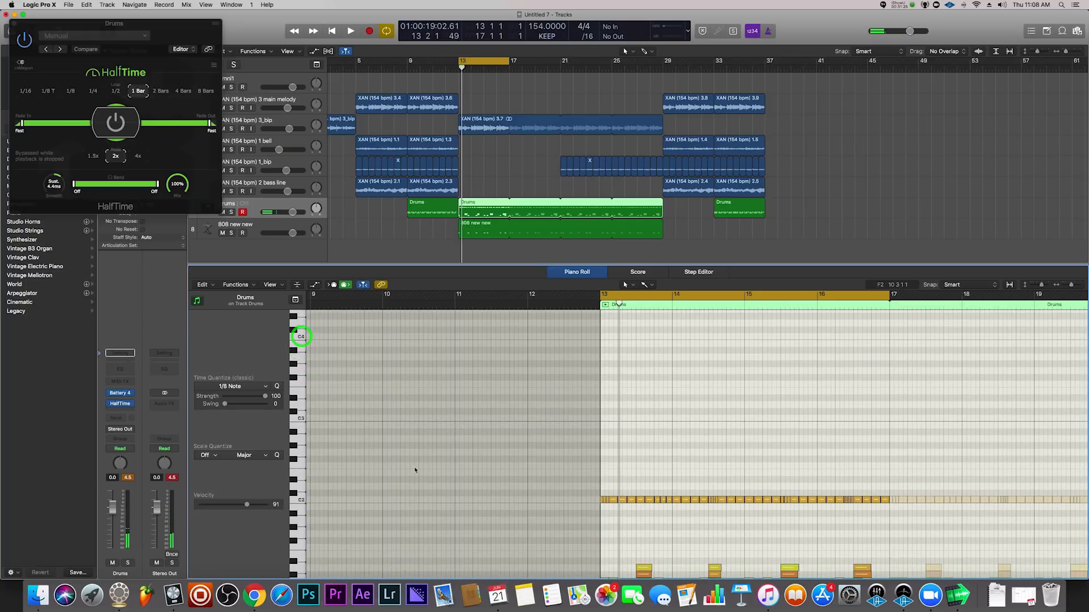
{"action": "scroll", "coordinate": [631, 426], "scroll_direction": "down", "scroll_amount": 2}
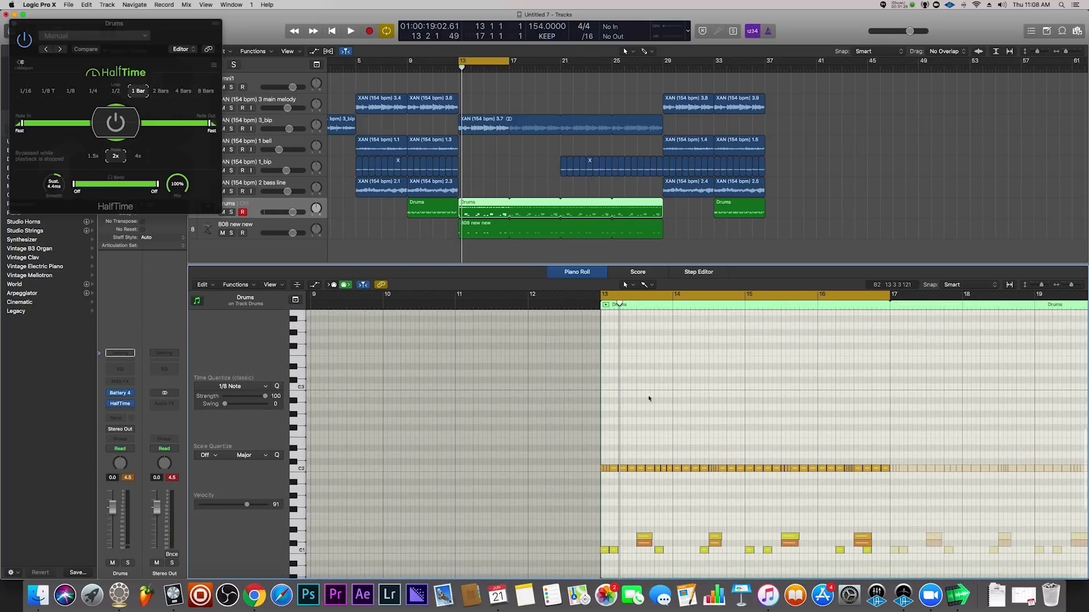
{"action": "scroll", "coordinate": [627, 388], "scroll_direction": "up", "scroll_amount": 1}
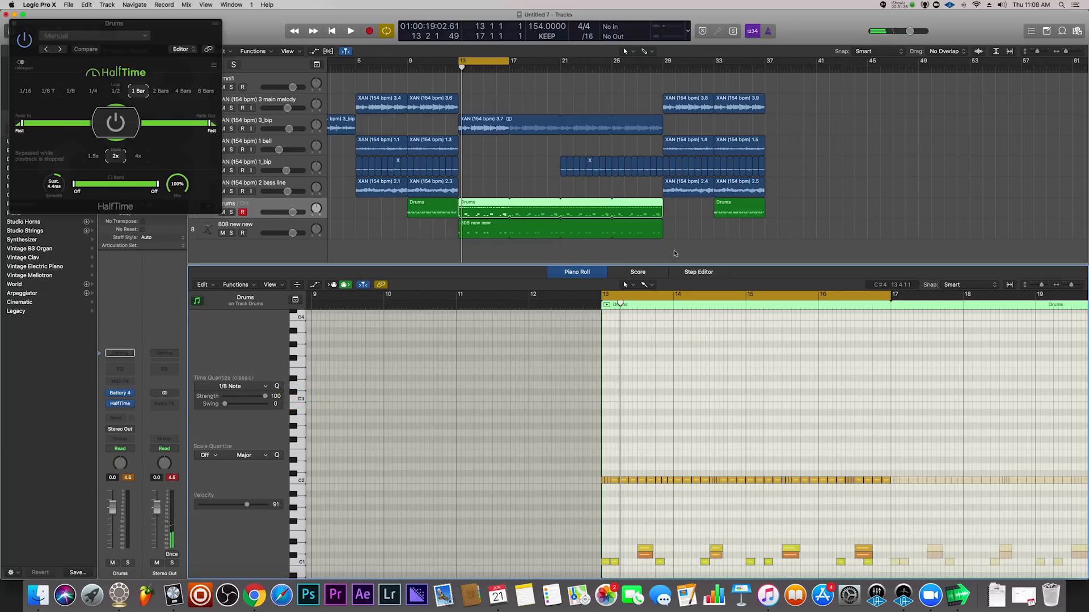
Add a C#3 percussion note in the first half of bar 13 and shift it slightly later after a playback check.
{"action": "left_click", "coordinate": [616, 393]}
{"action": "left_click", "coordinate": [617, 392]}
{"action": "left_click", "coordinate": [622, 392]}
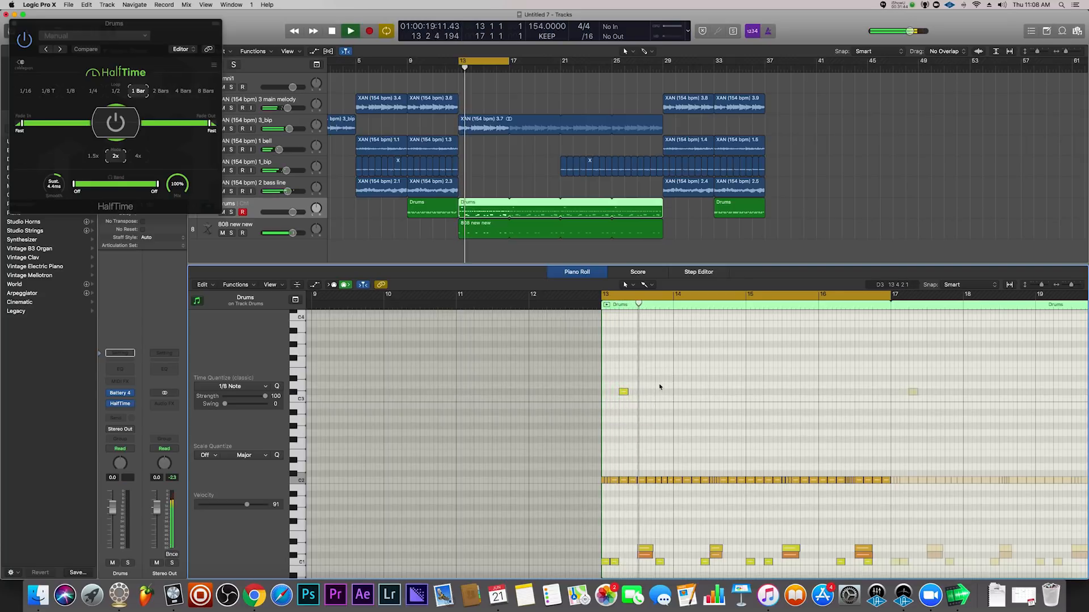
{"action": "left_click_drag", "start_coordinate": [625, 393], "coordinate": [634, 393]}
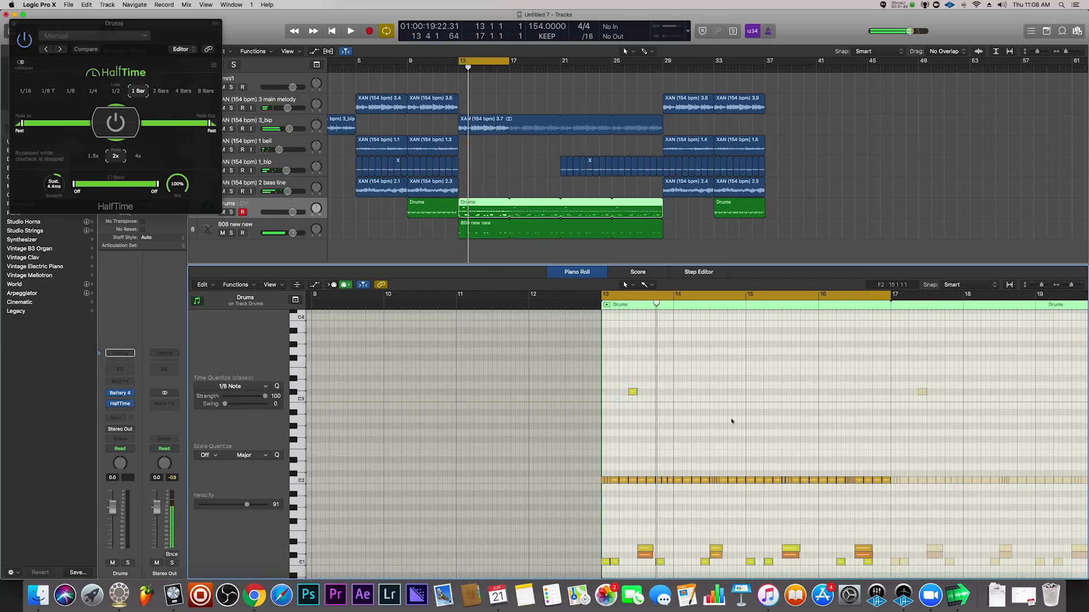
Add two consecutive D3 percussion notes at the start of bar 14, checking each with playback.
{"action": "left_click", "coordinate": [677, 386]}
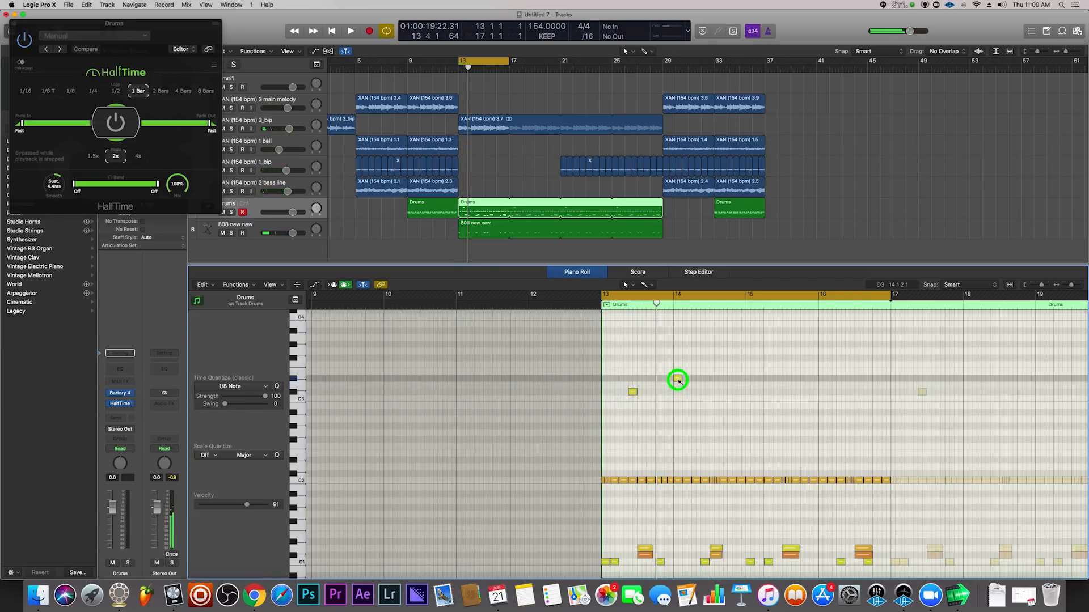
{"action": "key", "text": "space"}
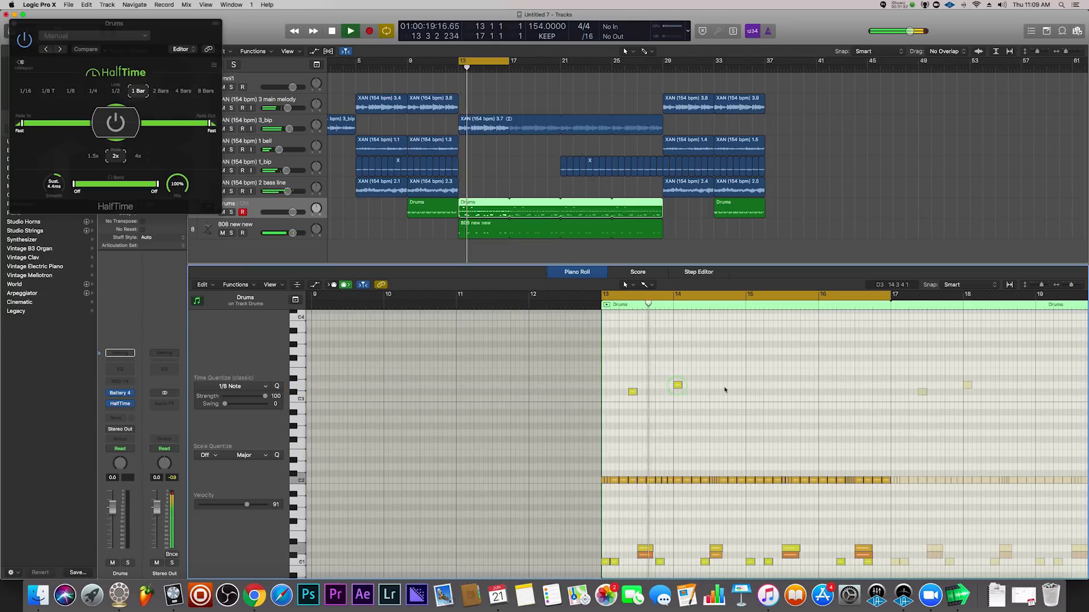
{"action": "key", "text": "space"}
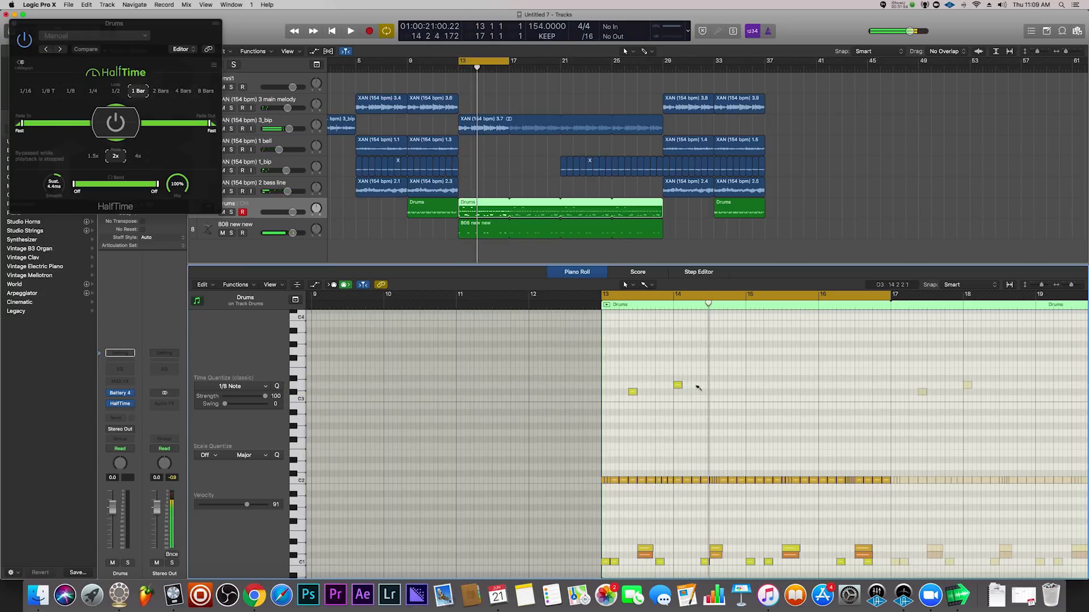
{"action": "left_click", "coordinate": [687, 386]}
{"action": "key", "text": "space"}
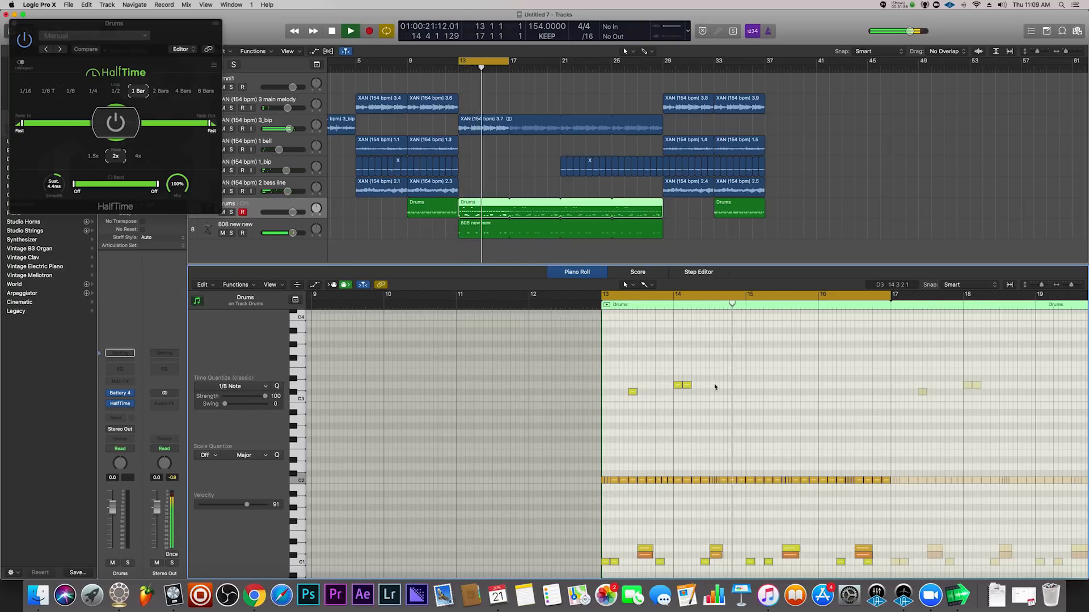
{"action": "key", "text": "space"}
Add a C3 percussion note near the end of bar 14 and play the section.
{"action": "left_click_drag", "start_coordinate": [726, 376], "coordinate": [733, 399]}
{"action": "left_click", "coordinate": [724, 399], "text": "super"}
{"action": "key", "text": "super+space"}
{"action": "left_click", "coordinate": [722, 379]}
{"action": "key", "text": "space"}
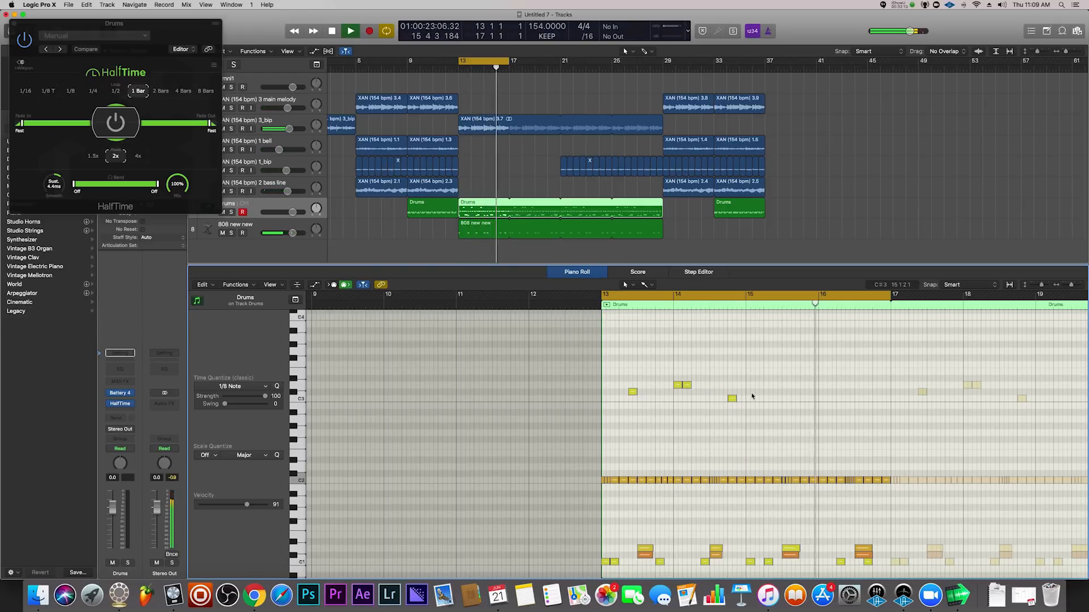
Reopen Battery 4 on the Perc (EDM-Trap) cell, turn on Reverse for it and replay the section.
{"action": "key", "text": "space"}
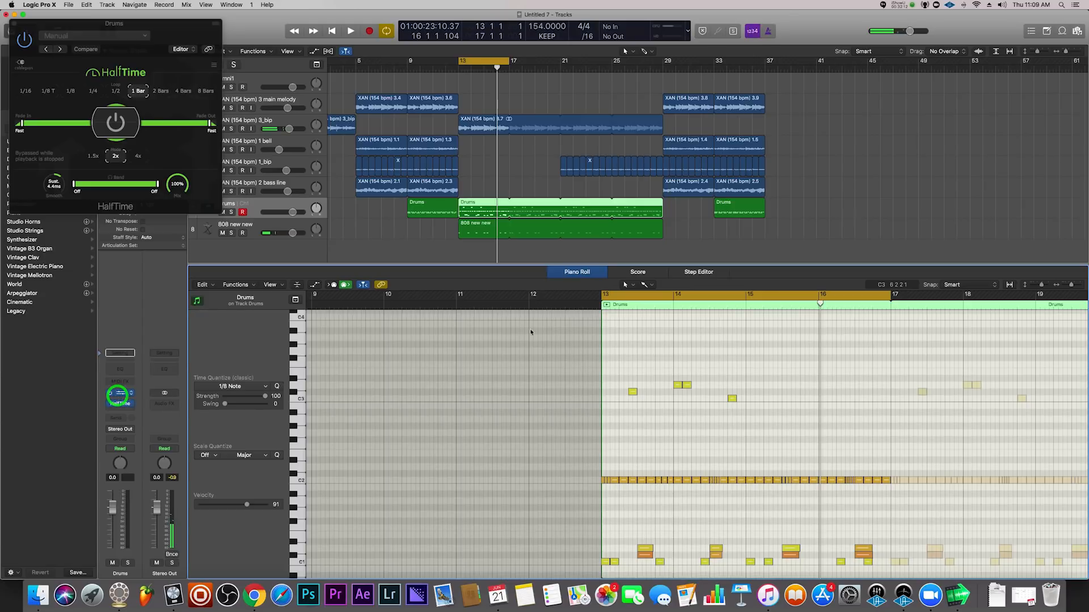
{"action": "left_click", "coordinate": [492, 132]}
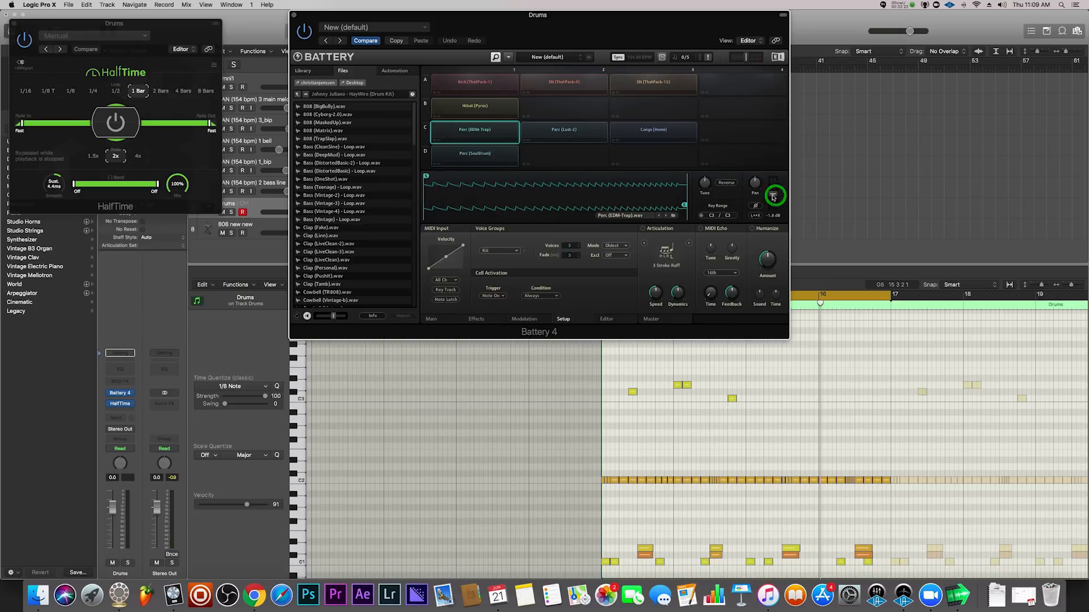
{"action": "key", "text": "space"}
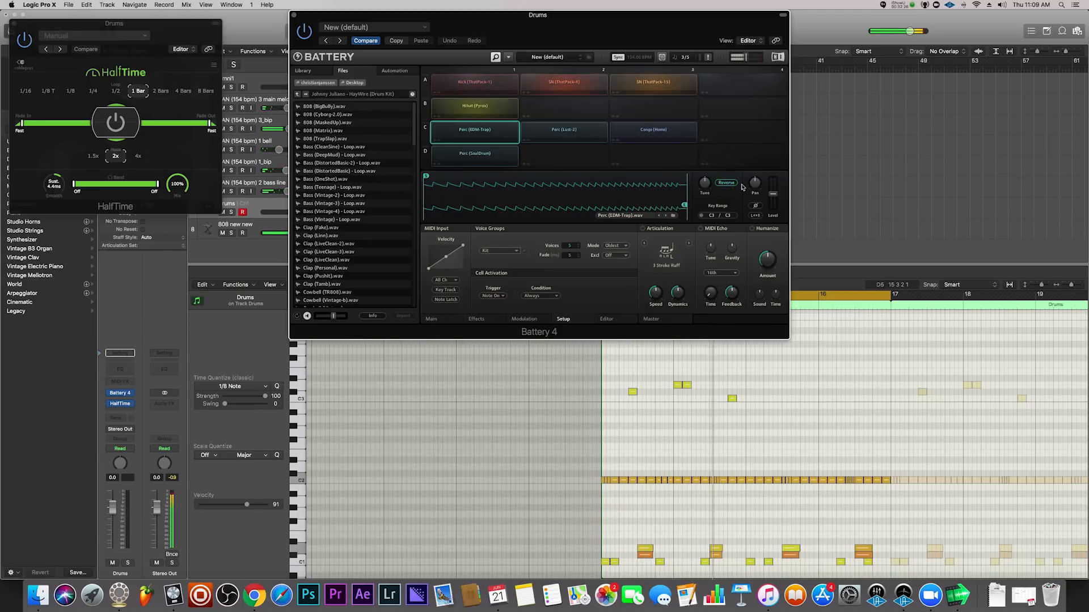
Filter the Perc (EDM-Trap) cell with a 2.9 kHz high cut, check it in playback and close Battery 4.
{"action": "key", "text": "space"}
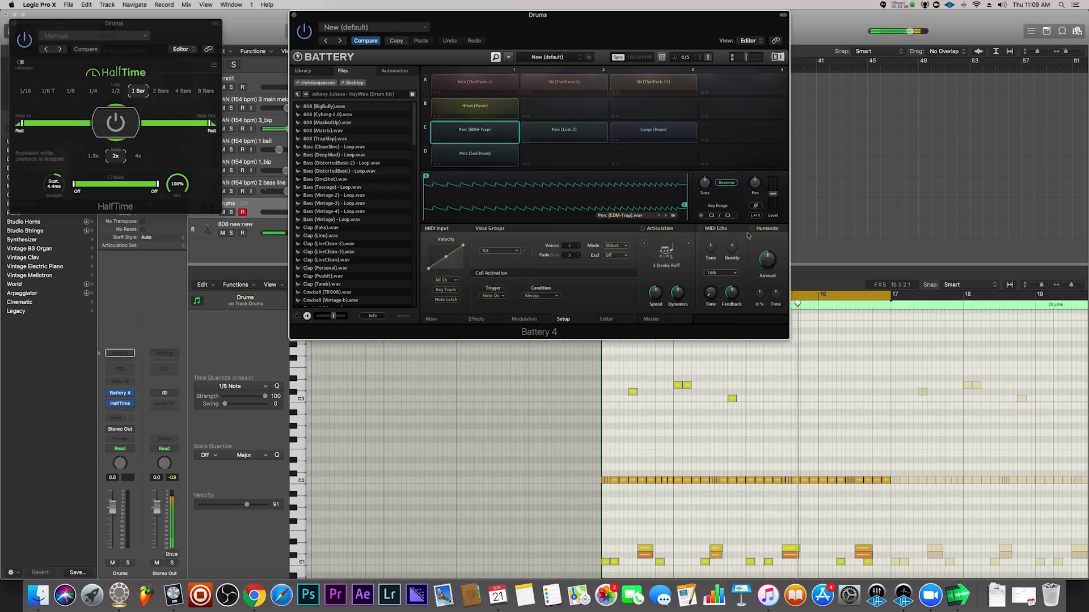
{"action": "left_click", "coordinate": [477, 319]}
{"action": "left_click", "coordinate": [440, 321]}
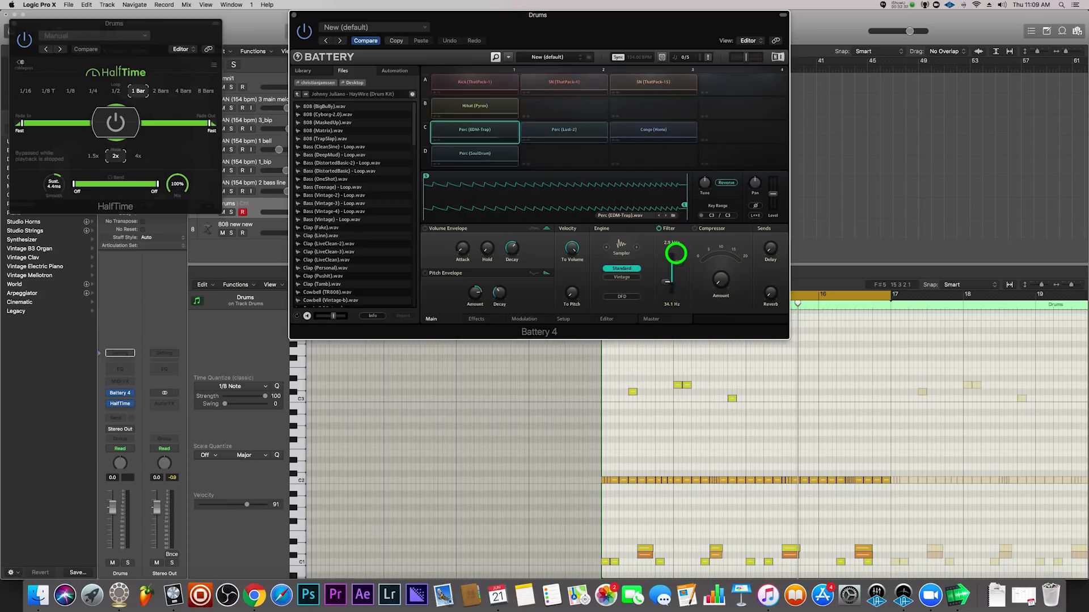
{"action": "key", "text": "space"}
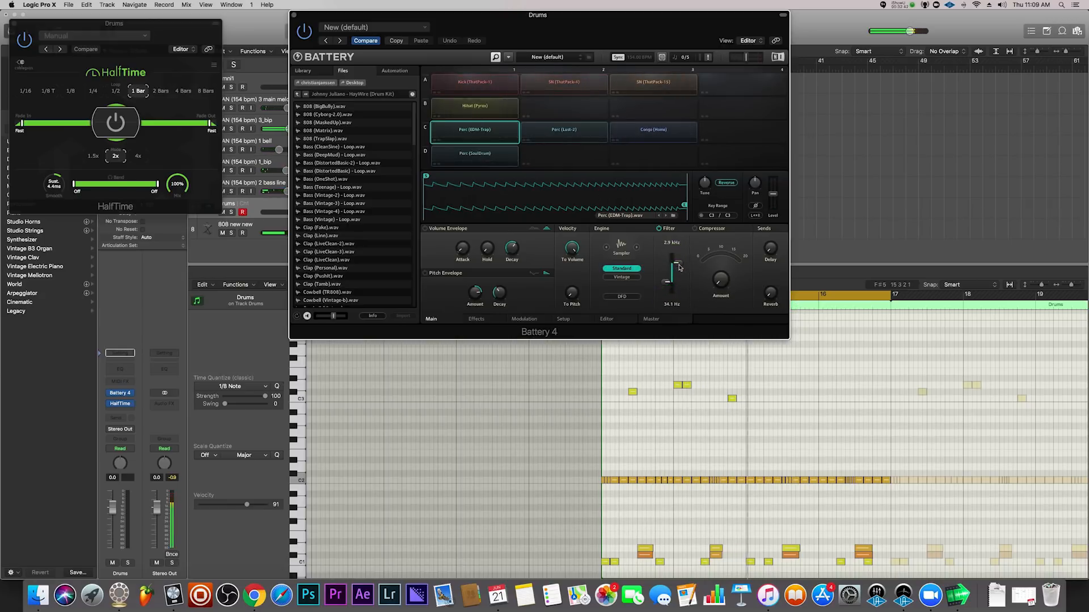
{"action": "key", "text": "space"}
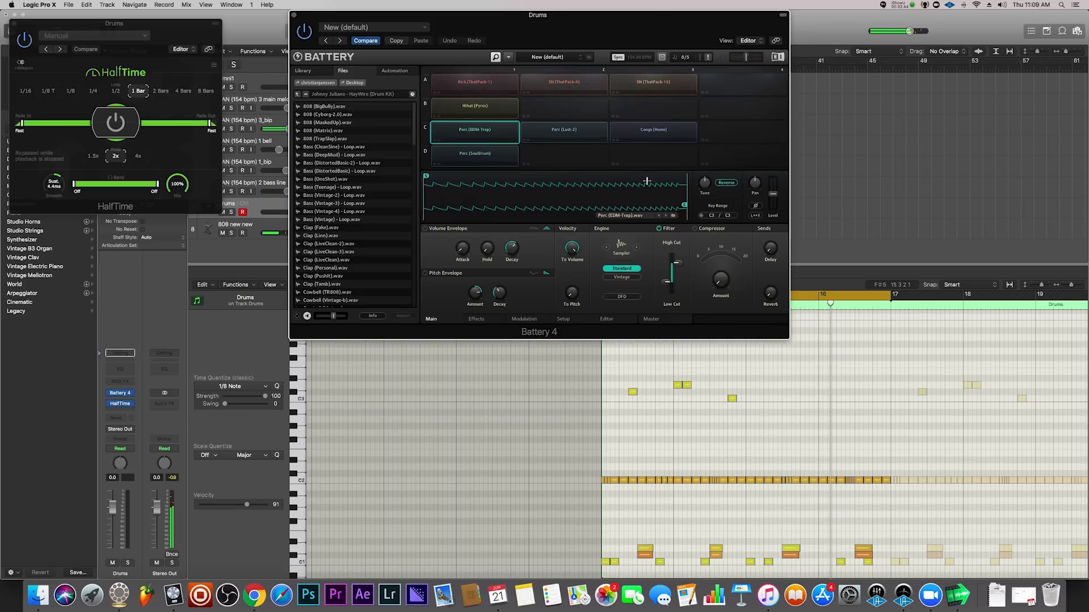
{"action": "left_click", "coordinate": [294, 16]}
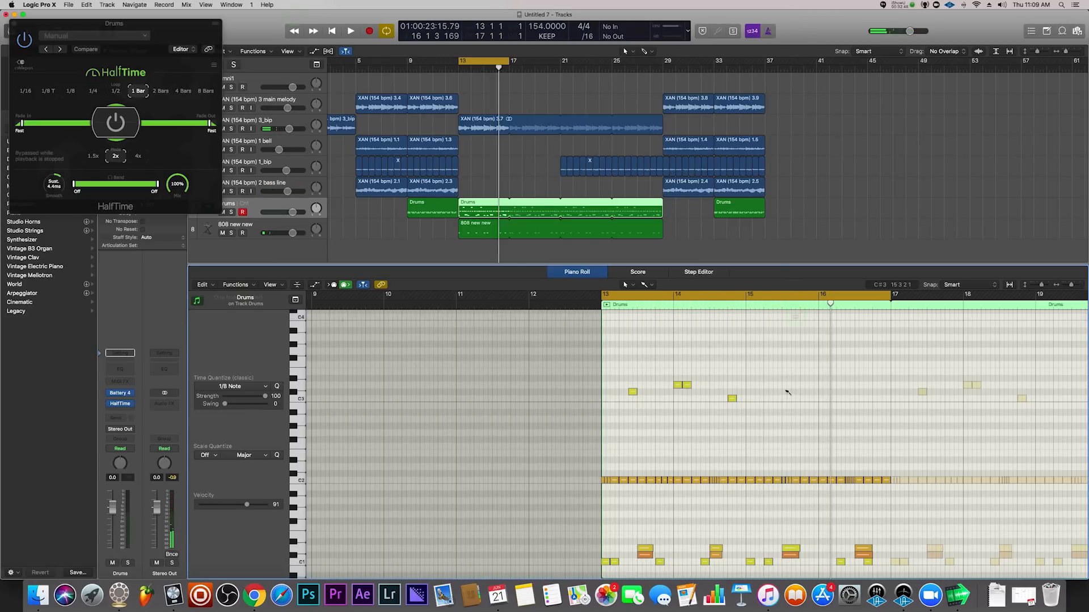
Try a C4 percussion note in the second half of bar 15 and play the section.
{"action": "key", "text": "space"}
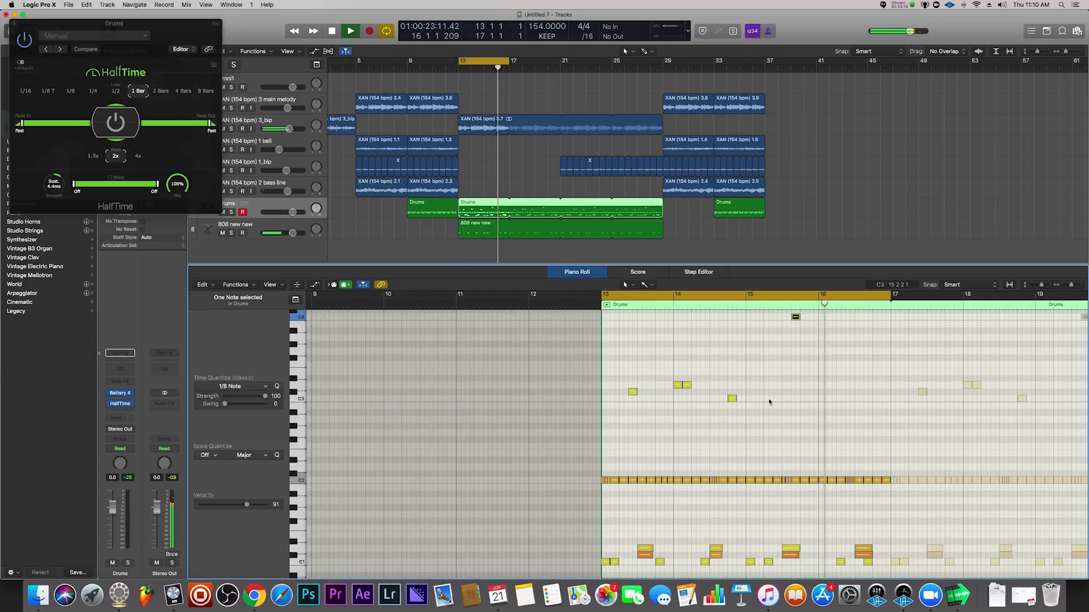
{"action": "scroll", "coordinate": [773, 402], "scroll_direction": "up", "scroll_amount": 2}
{"action": "left_click", "coordinate": [816, 352]}
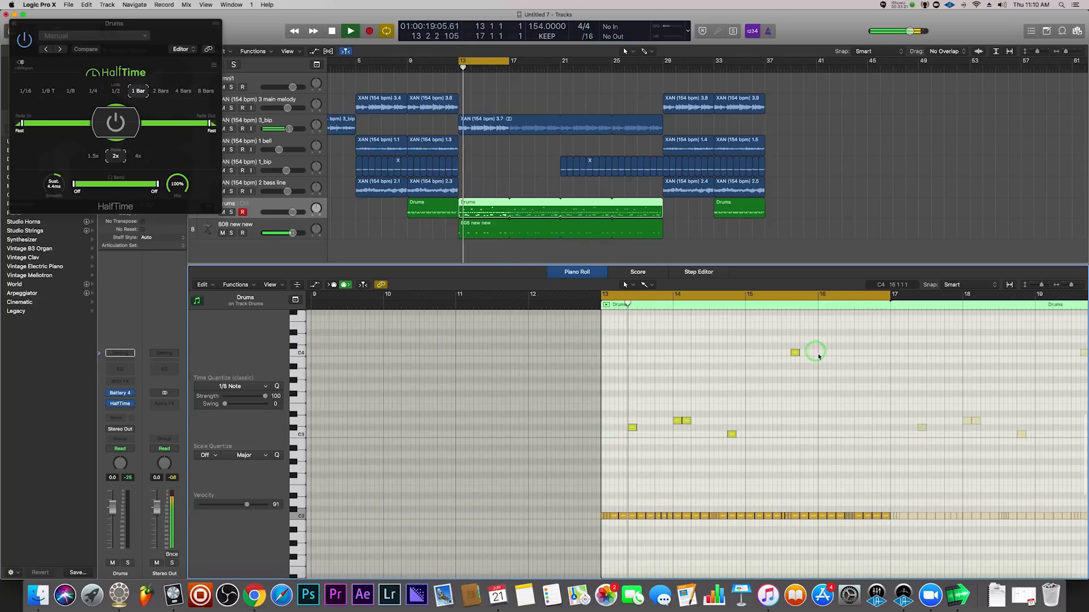
Copy the four percussion notes from bars 13–14 into bars 15–16, deleting the copy that falls in bar 17 and the C4 note.
{"action": "scroll", "coordinate": [817, 357], "scroll_direction": "down", "scroll_amount": 2}
{"action": "left_click_drag", "start_coordinate": [603, 386], "coordinate": [787, 435]}
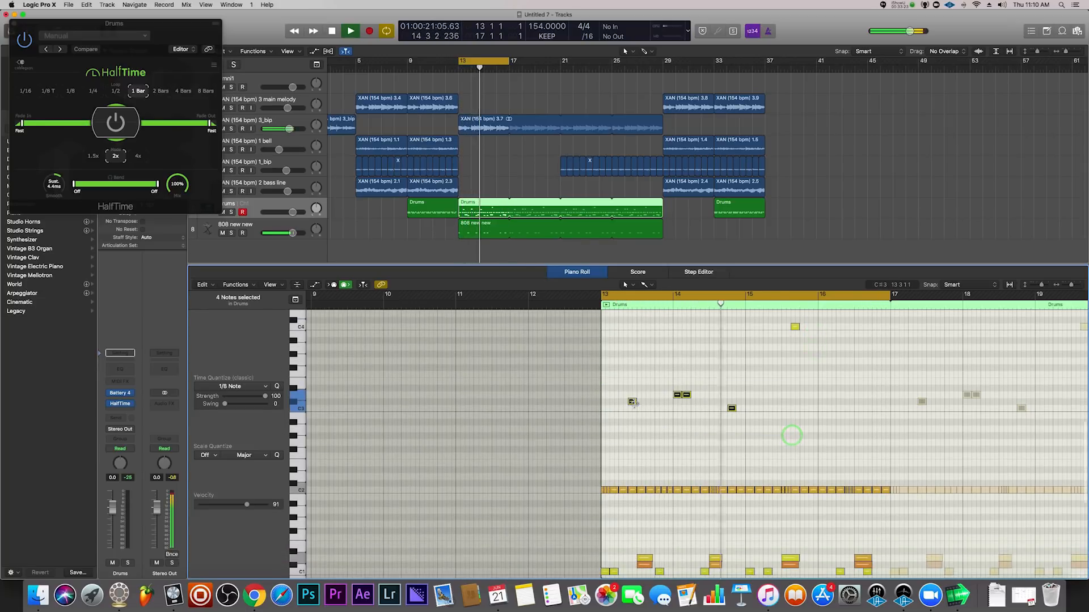
{"action": "left_click_drag", "start_coordinate": [633, 402], "coordinate": [795, 406]}
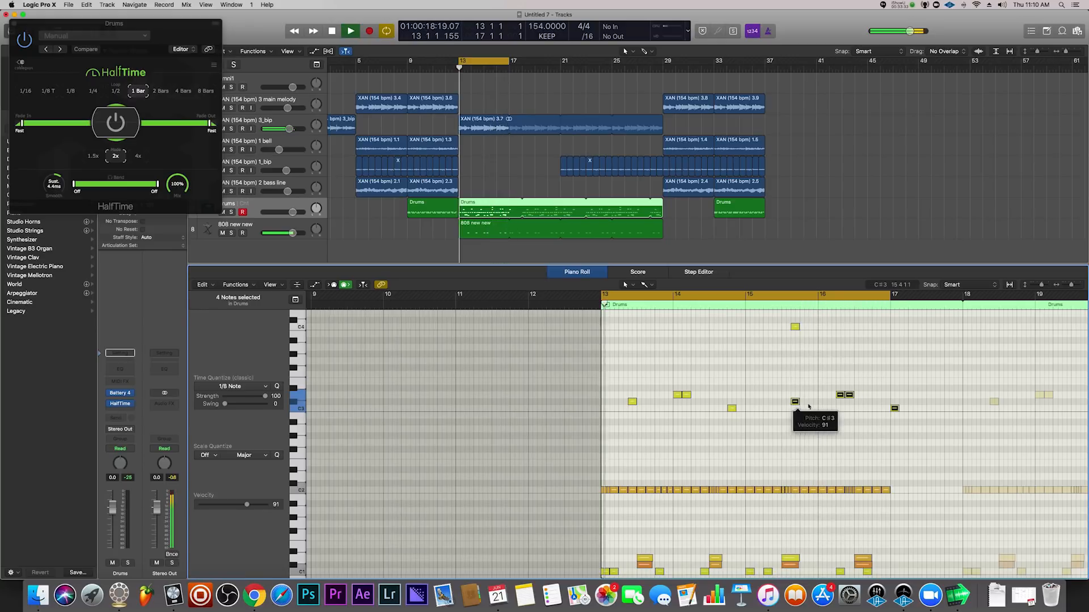
{"action": "left_click", "coordinate": [894, 408]}
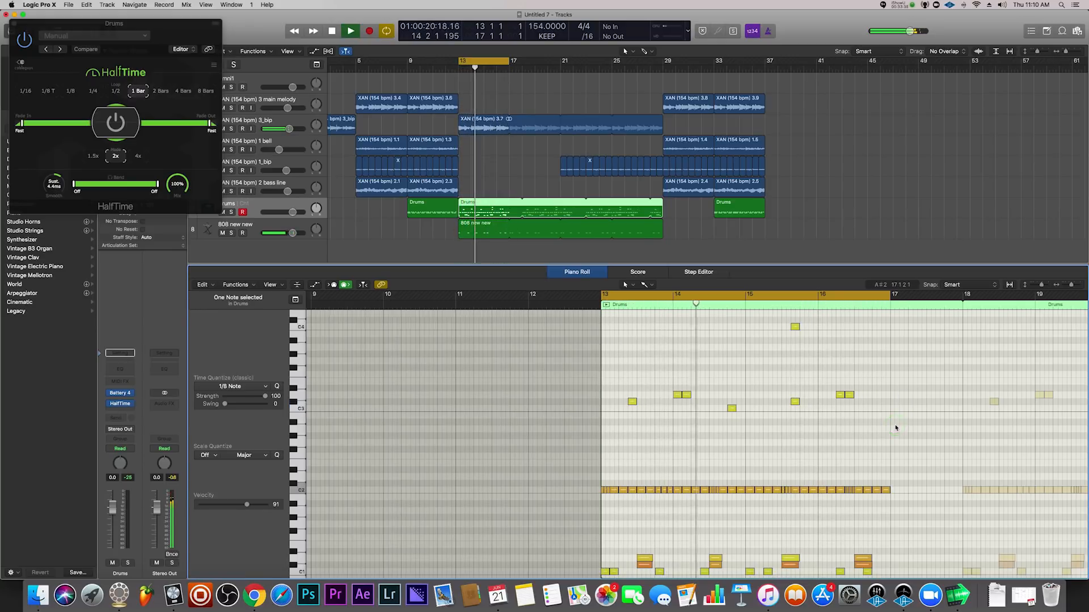
{"action": "left_click", "coordinate": [795, 327]}
{"action": "key", "text": "Delete"}
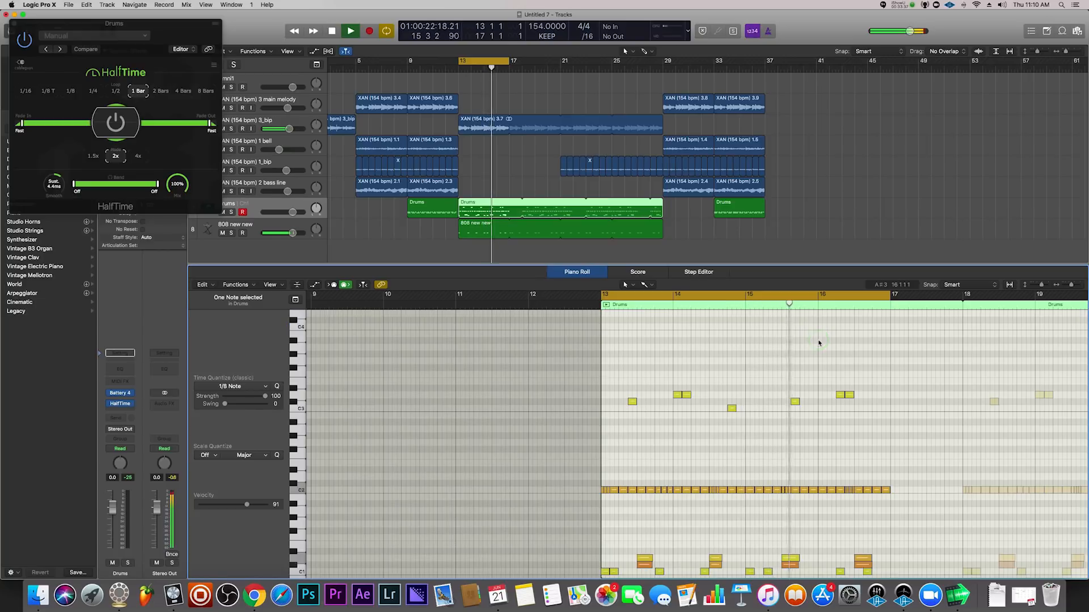
Trim the Drums region to end at bar 17, then turn off the cycle range and play from around bar 11.
{"action": "scroll", "coordinate": [777, 413], "scroll_direction": "down", "scroll_amount": 4}
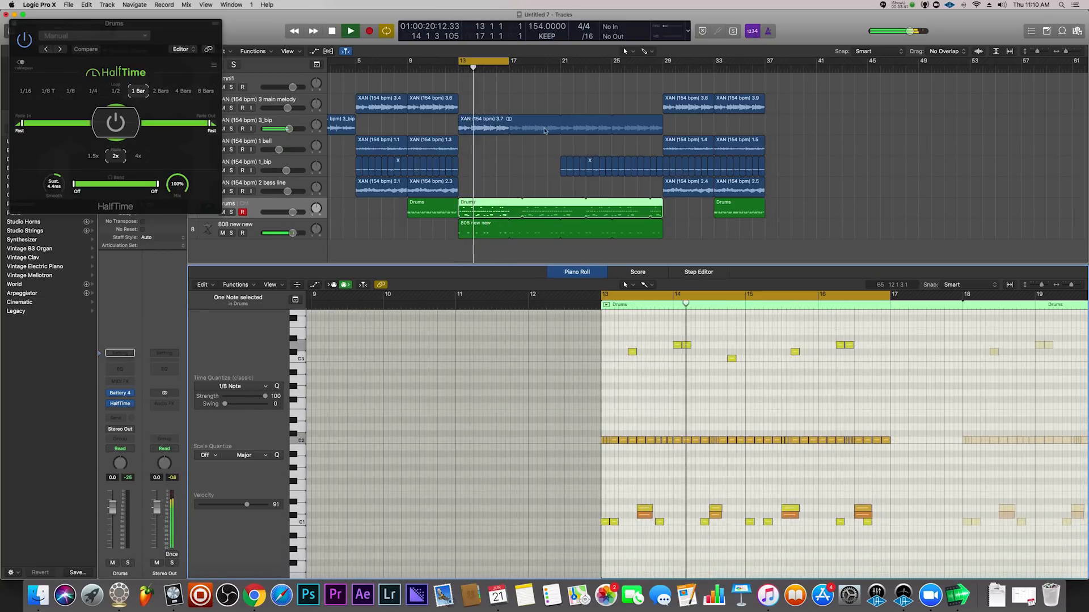
{"action": "mouse_move", "coordinate": [660, 204]}
{"action": "left_mouse_down"}
{"action": "mouse_move", "coordinate": [505, 211]}
{"action": "mouse_move", "coordinate": [661, 208]}
{"action": "left_mouse_up"}
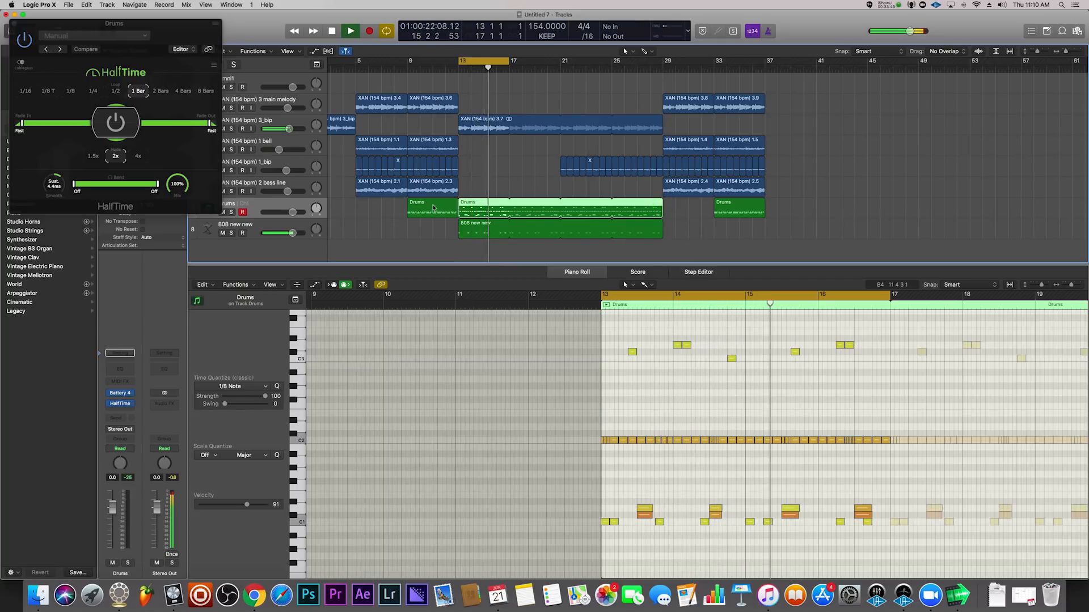
{"action": "left_click", "coordinate": [474, 61]}
{"action": "left_click", "coordinate": [436, 68]}
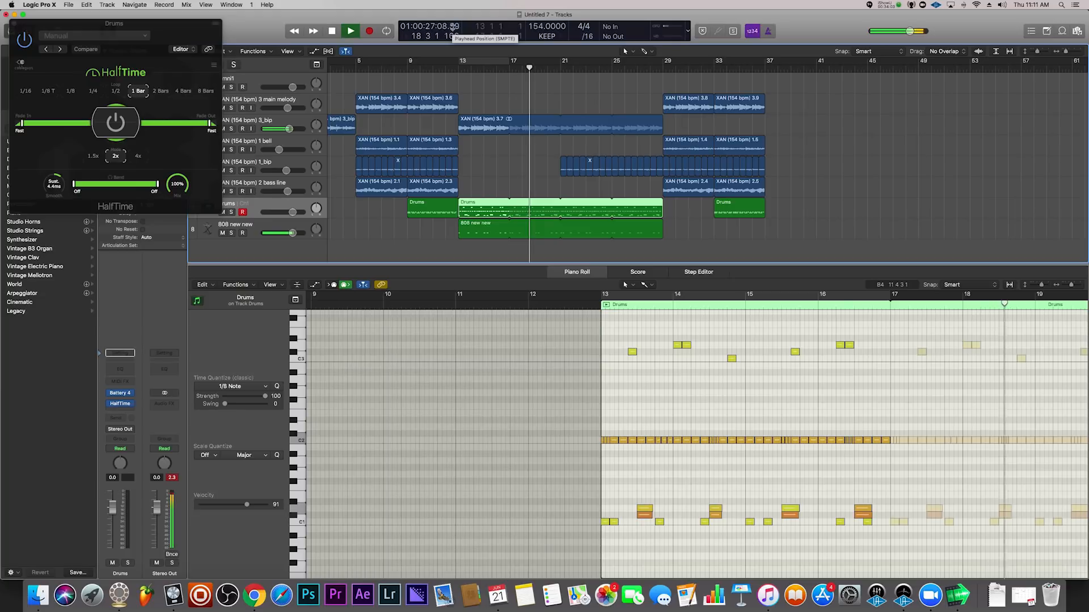
Move the HalfTime automation point on the 3_bip track from bar 17 to about bar 20 and play through the change.
{"action": "key", "text": "a"}
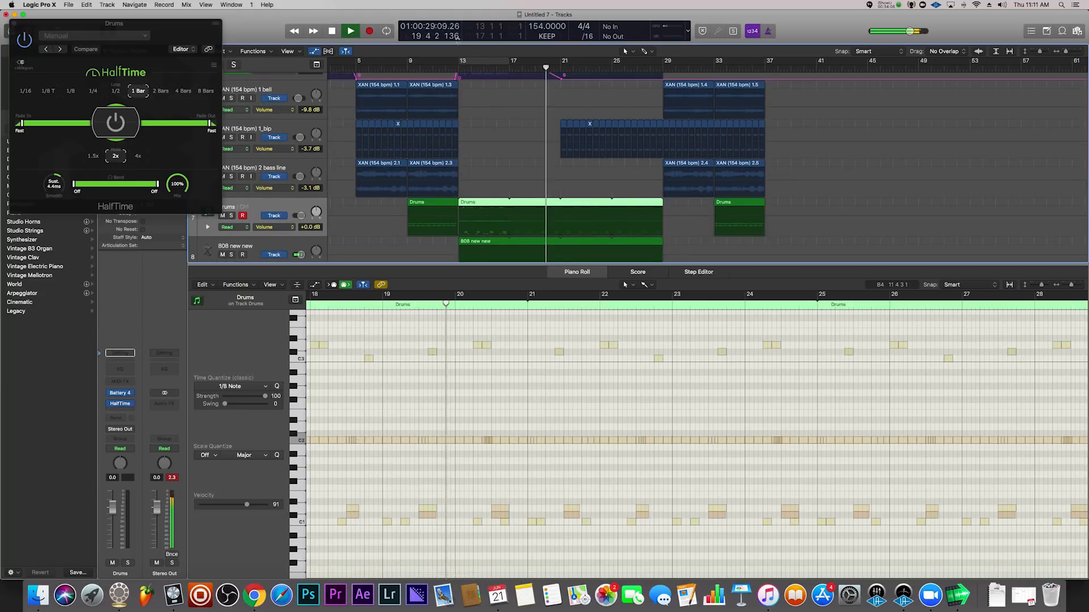
{"action": "left_click", "coordinate": [537, 91]}
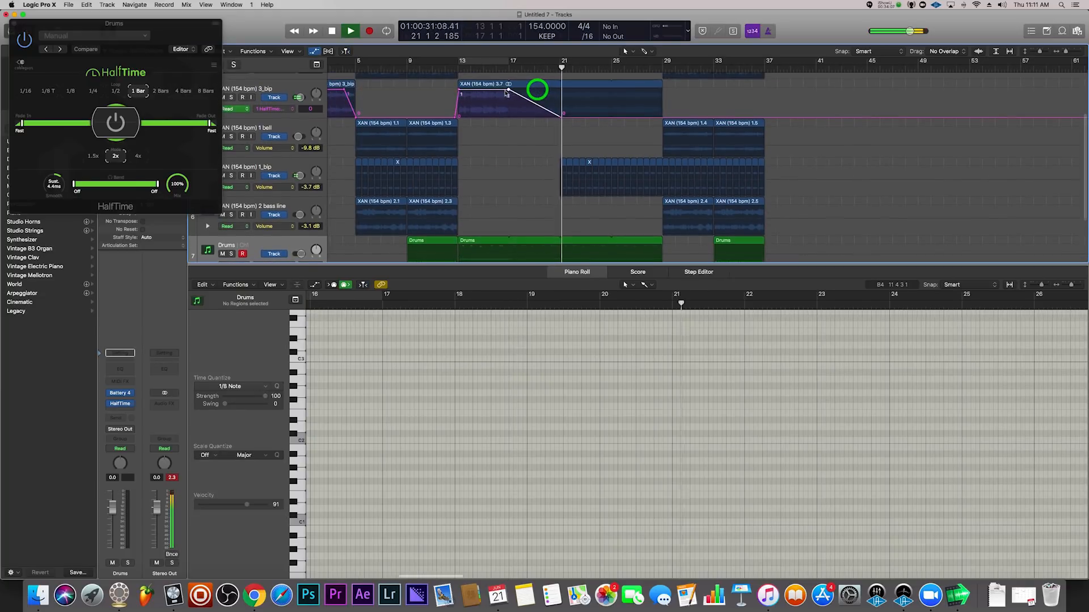
{"action": "key", "text": "space"}
{"action": "left_click_drag", "start_coordinate": [509, 90], "coordinate": [554, 89]}
{"action": "left_click", "coordinate": [548, 65]}
{"action": "key", "text": "space"}
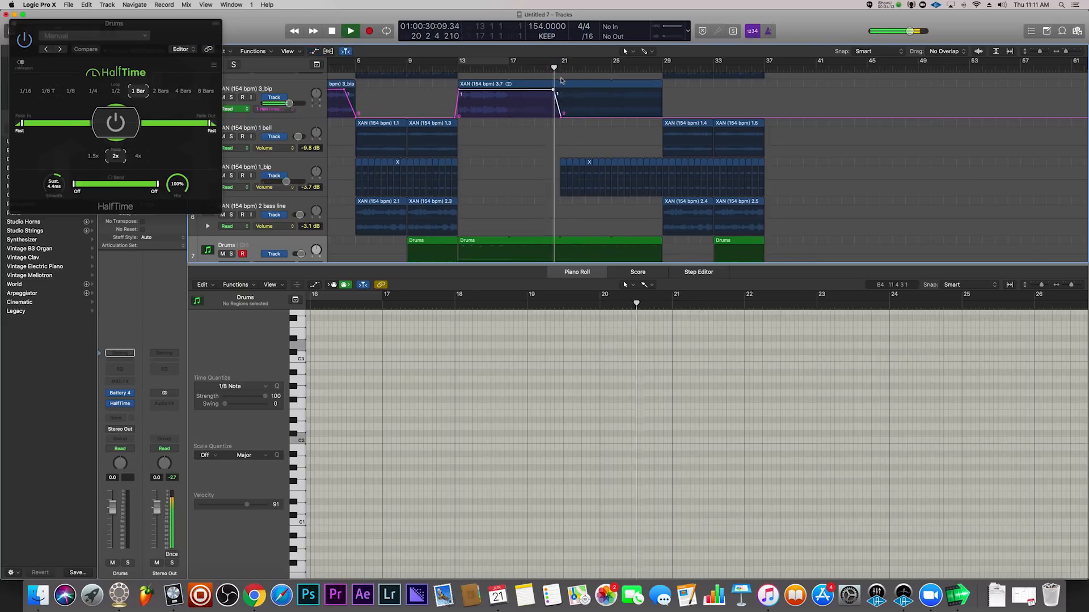
{"action": "key", "text": "a"}
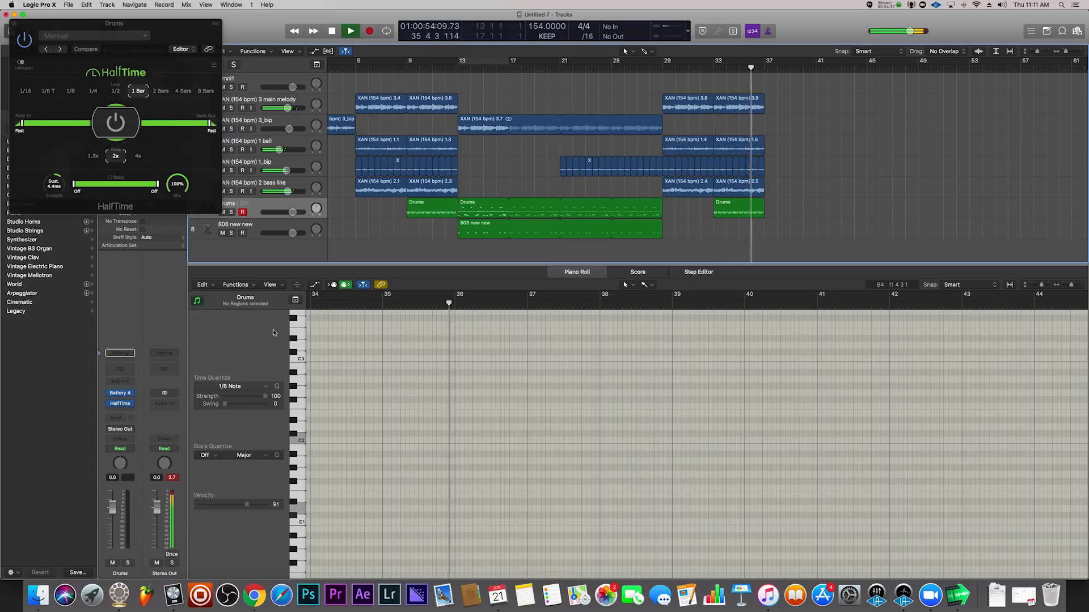
Stop playback and insert Ozone 7 Elements on the Stereo Out channel.
{"action": "key", "text": "space"}
{"action": "left_click", "coordinate": [170, 403]}
{"action": "mouse_move", "coordinate": [205, 563]}
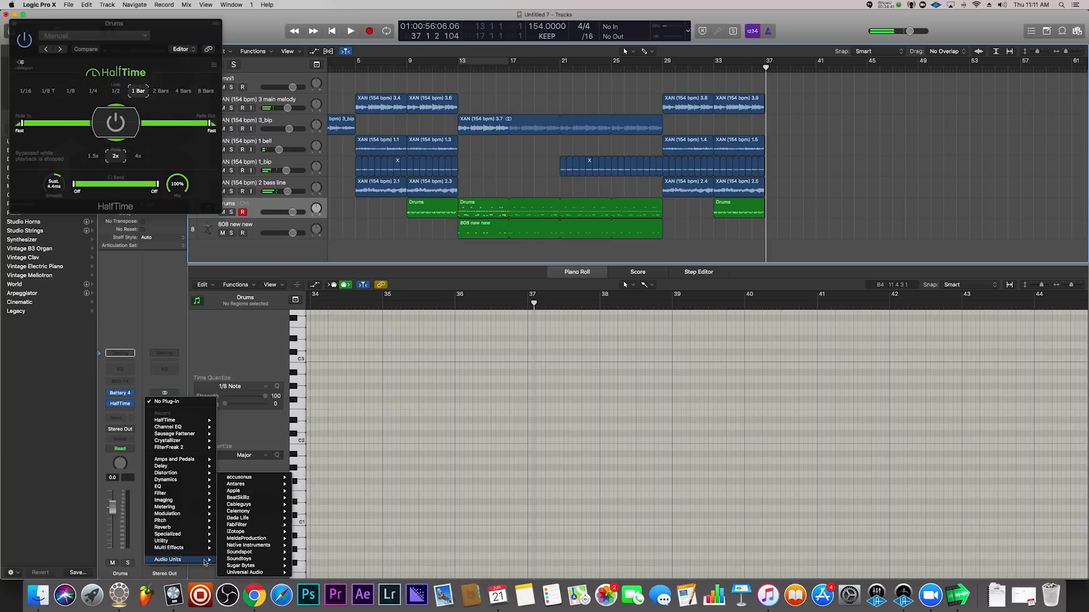
{"action": "left_click", "coordinate": [331, 538]}
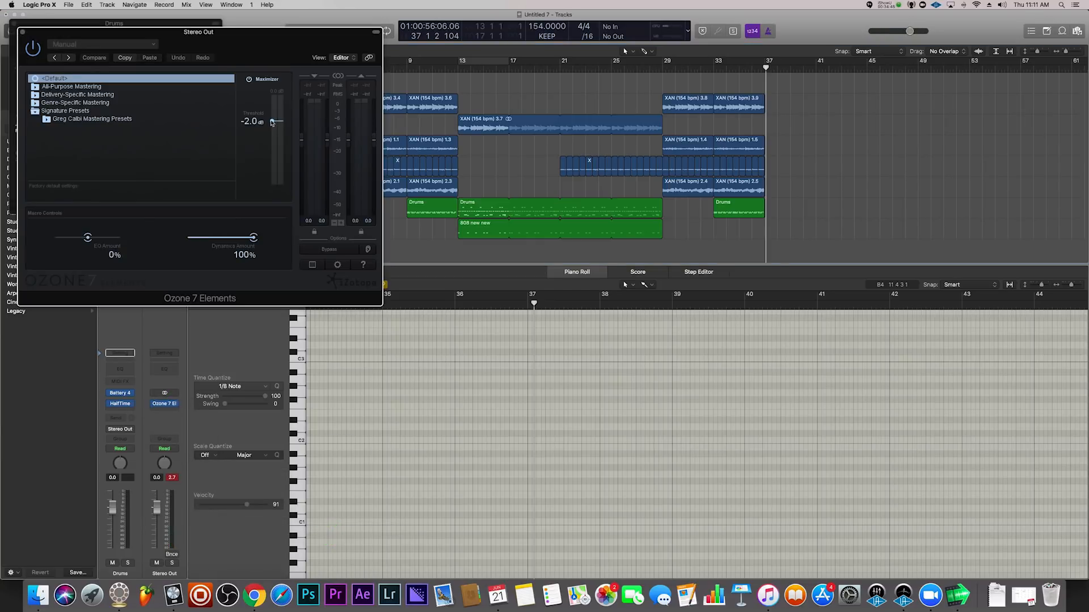
{"action": "left_click_drag", "start_coordinate": [286, 45], "coordinate": [383, 188]}
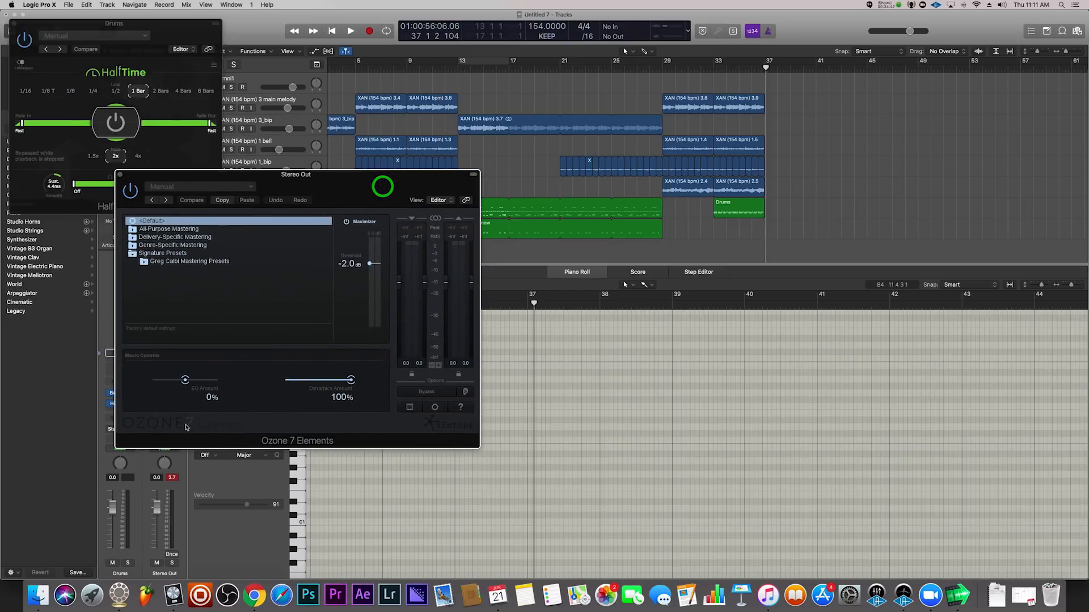
Set Ozone's EQ Amount to 100% and output gain to -0.8 dB, and check the master by playing from bar 15.
{"action": "left_click", "coordinate": [172, 480]}
{"action": "left_click_drag", "start_coordinate": [471, 284], "coordinate": [471, 288]}
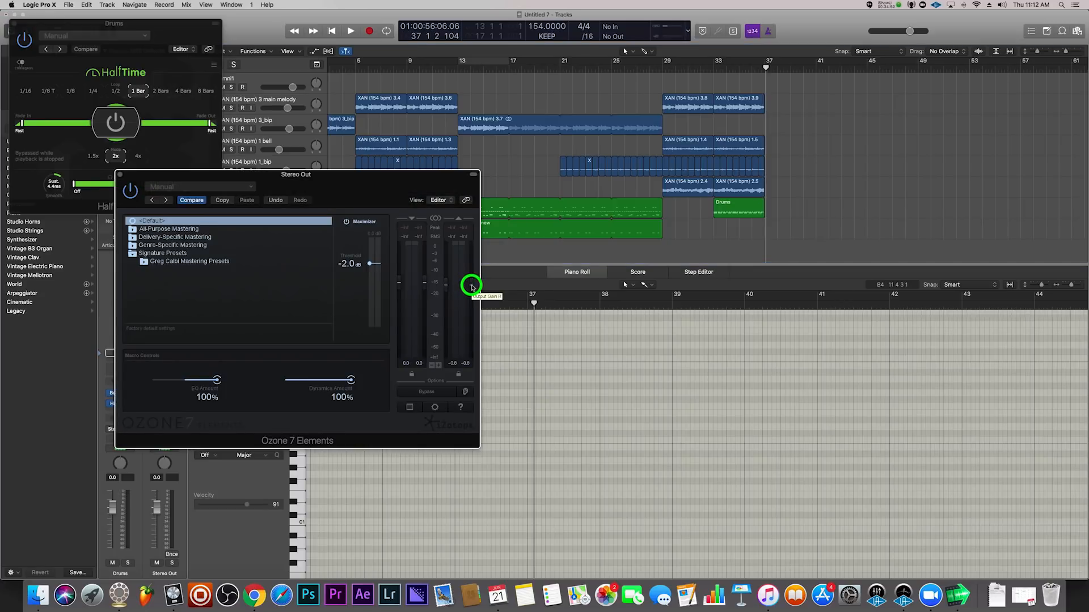
{"action": "left_click", "coordinate": [485, 66]}
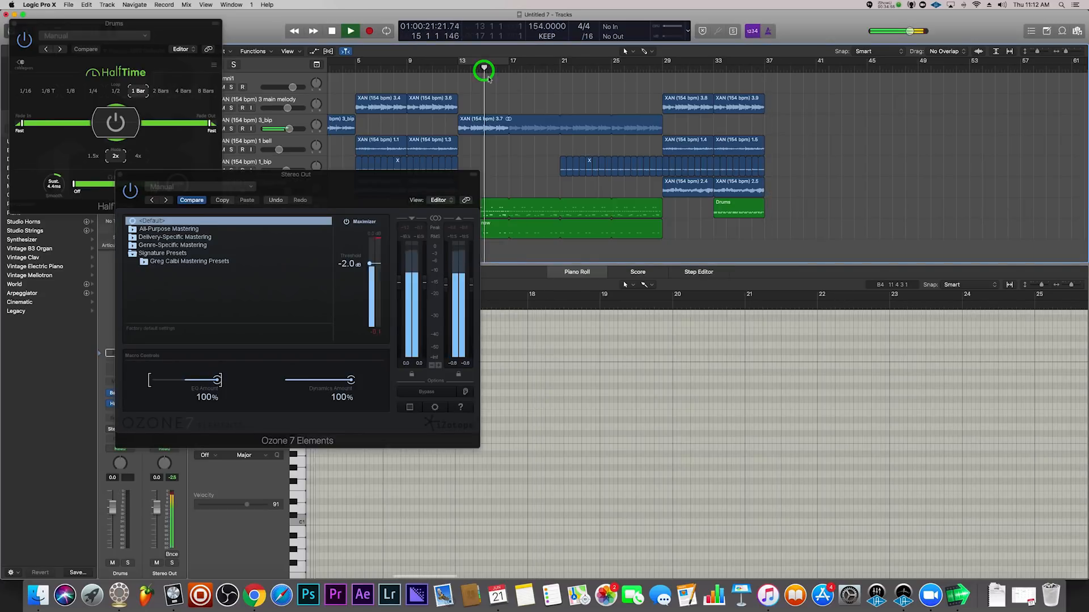
{"action": "left_click", "coordinate": [120, 176]}
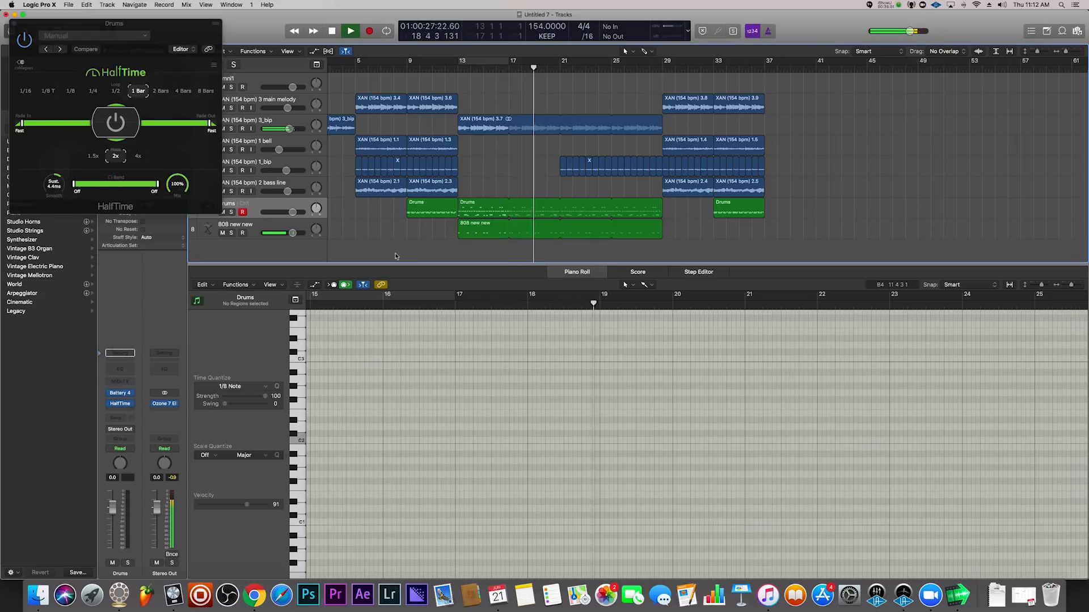
Copy all regions between bars 13 and 37 so that the duplicate section starts at bar 37.
{"action": "left_click_drag", "start_coordinate": [748, 233], "coordinate": [467, 66]}
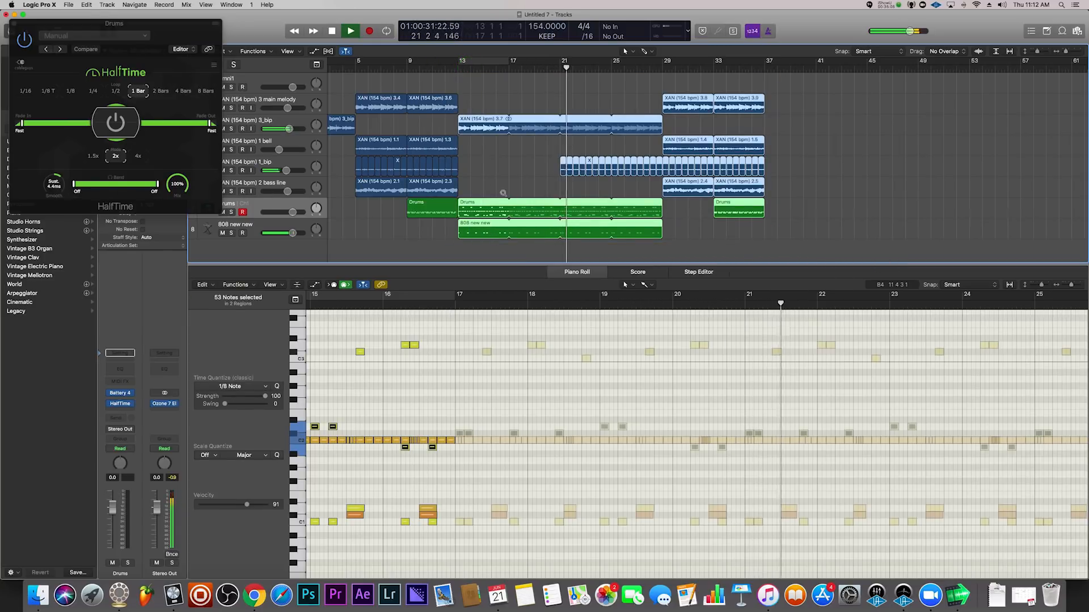
{"action": "left_click_drag", "start_coordinate": [514, 125], "coordinate": [777, 129]}
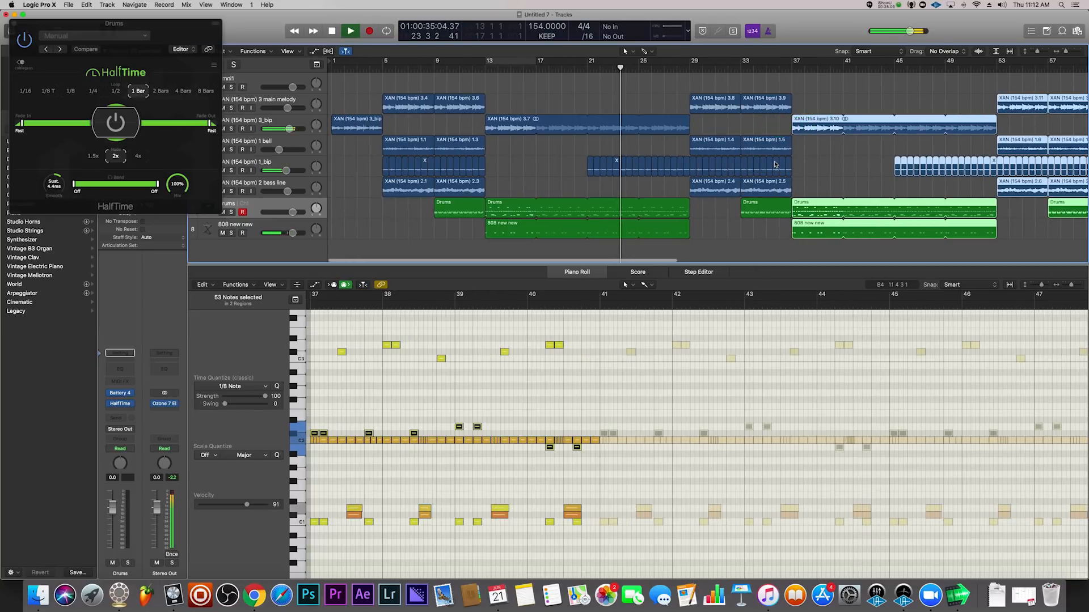
{"action": "scroll", "coordinate": [775, 165], "scroll_direction": "left", "scroll_amount": 5}
{"action": "scroll", "coordinate": [776, 164], "scroll_direction": "right", "scroll_amount": 1}
{"action": "left_click", "coordinate": [774, 162]}
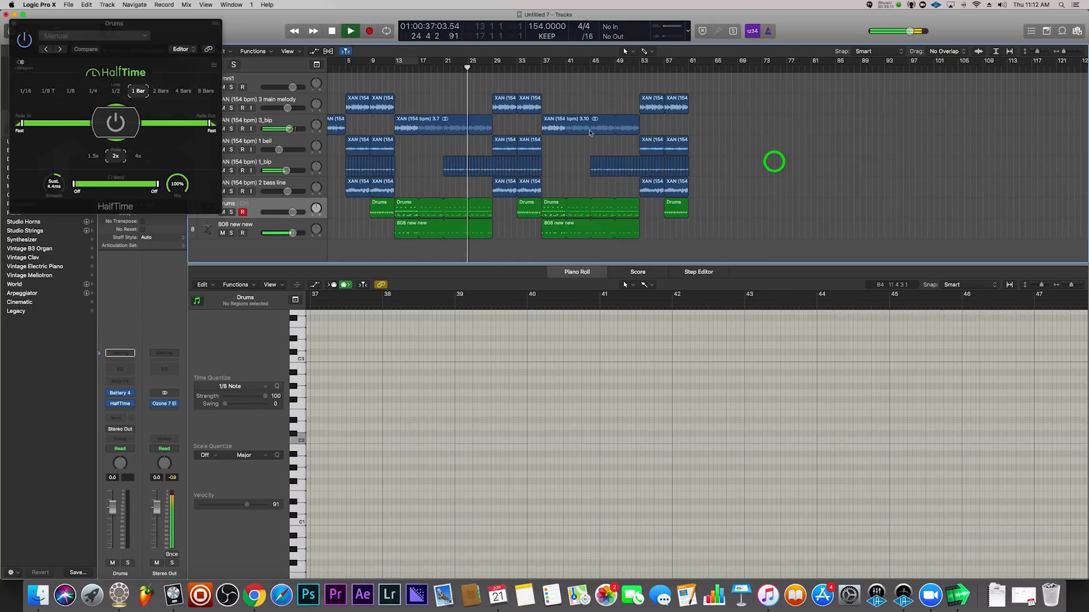
Remove the looping from the 3_bip region at bar 37 and bounce it in place to a new track, leaving the source.
{"action": "left_click", "coordinate": [283, 121]}
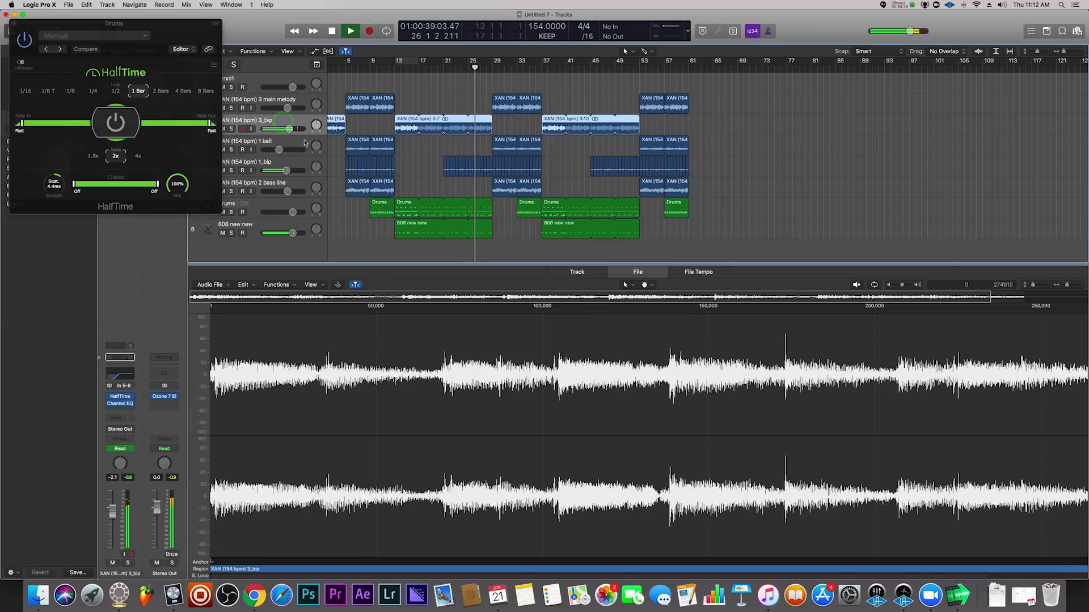
{"action": "left_click", "coordinate": [541, 99]}
{"action": "left_click", "coordinate": [580, 120]}
{"action": "right_click", "coordinate": [549, 120]}
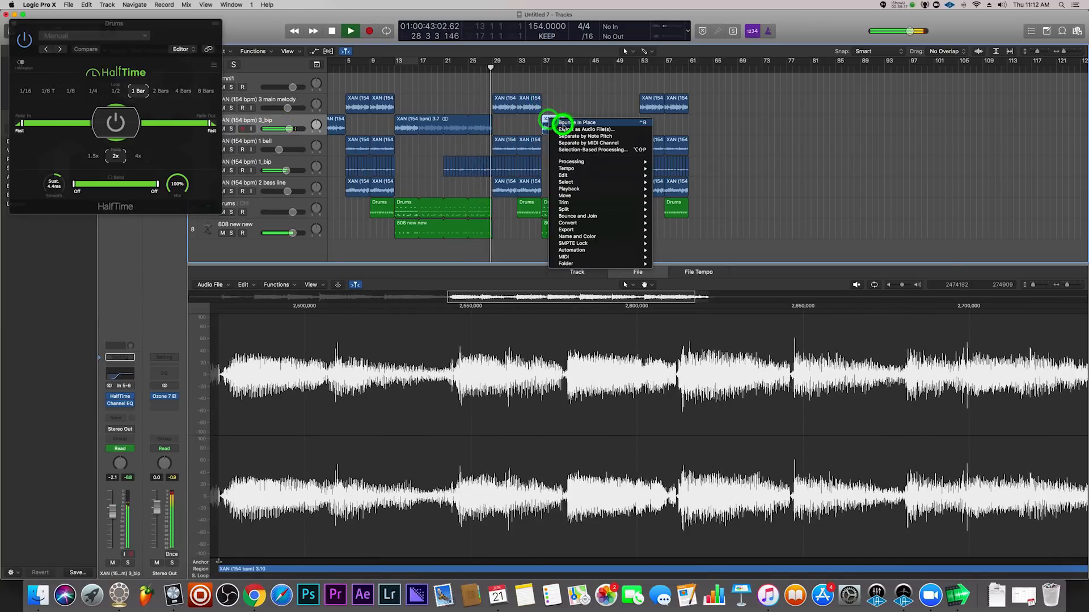
{"action": "left_click", "coordinate": [553, 122]}
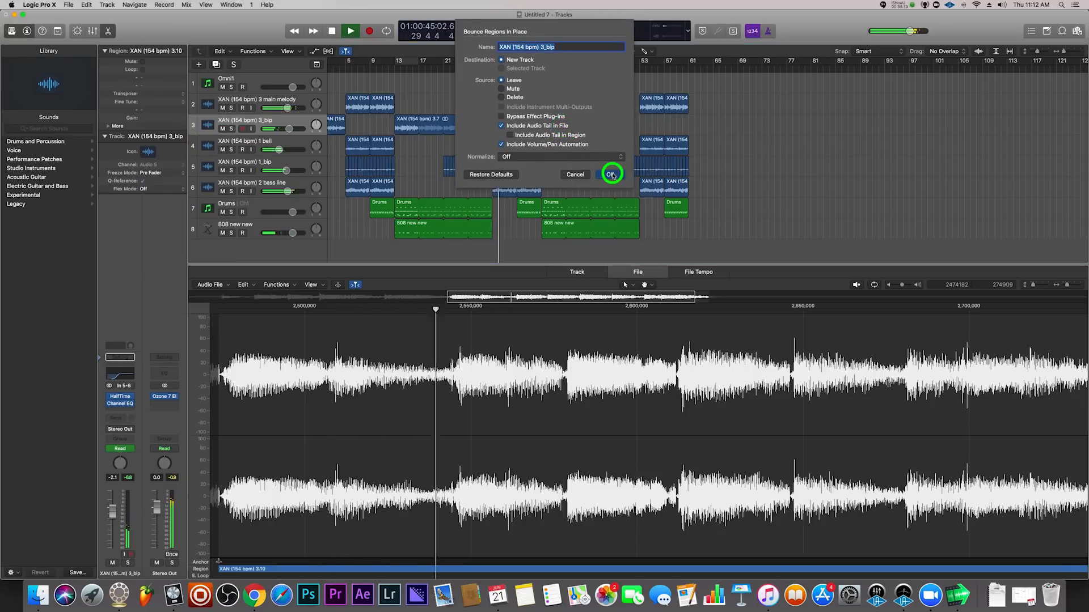
{"action": "left_click", "coordinate": [611, 175]}
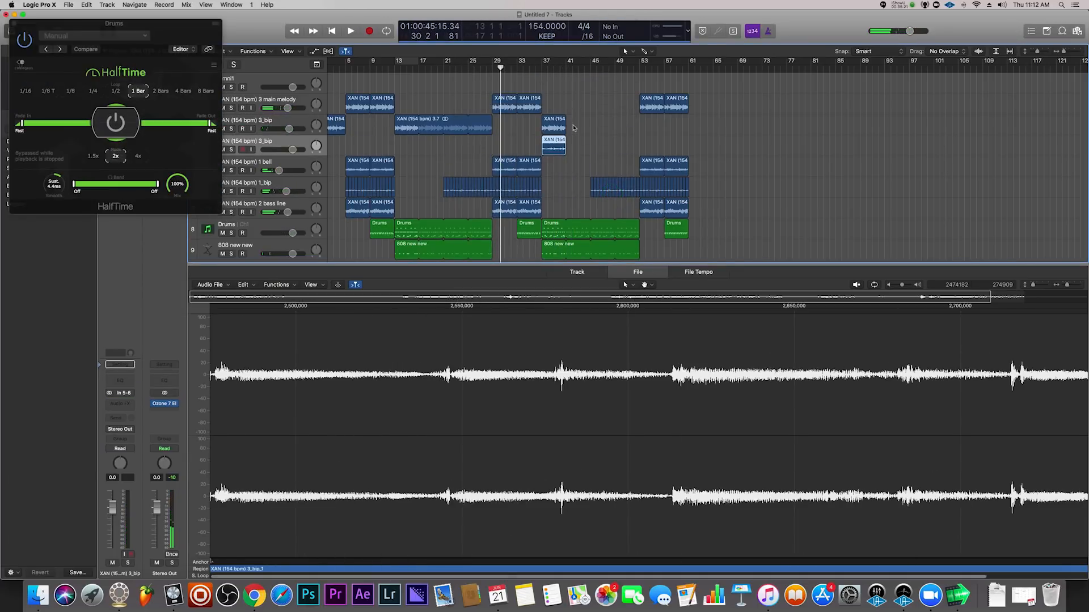
Delete the original 3_bip region at bar 37, play from there and select the bounced region.
{"action": "left_click", "coordinate": [554, 126]}
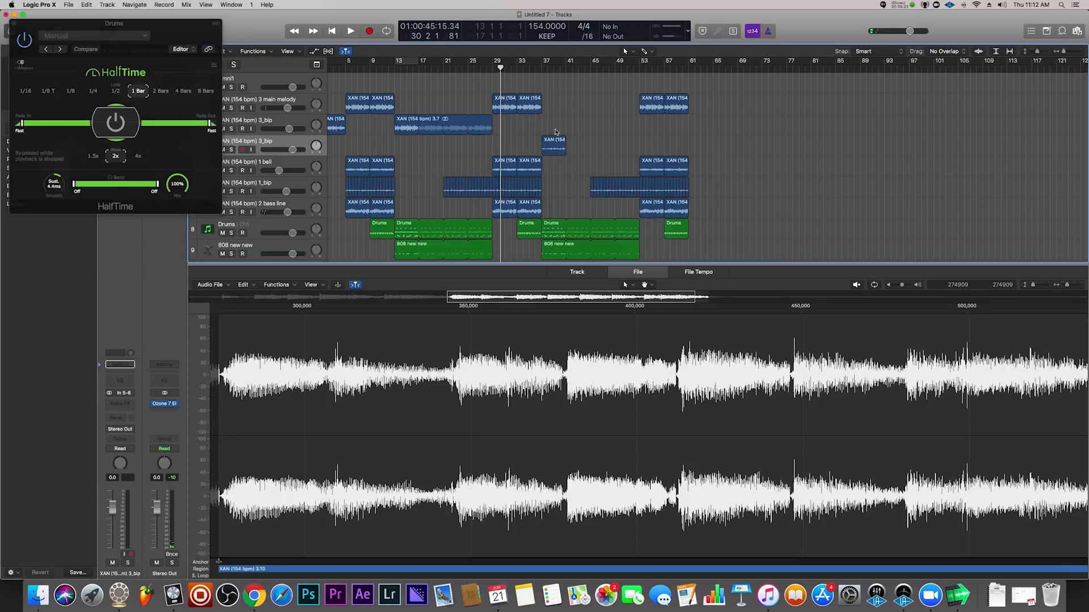
{"action": "key", "text": "space"}
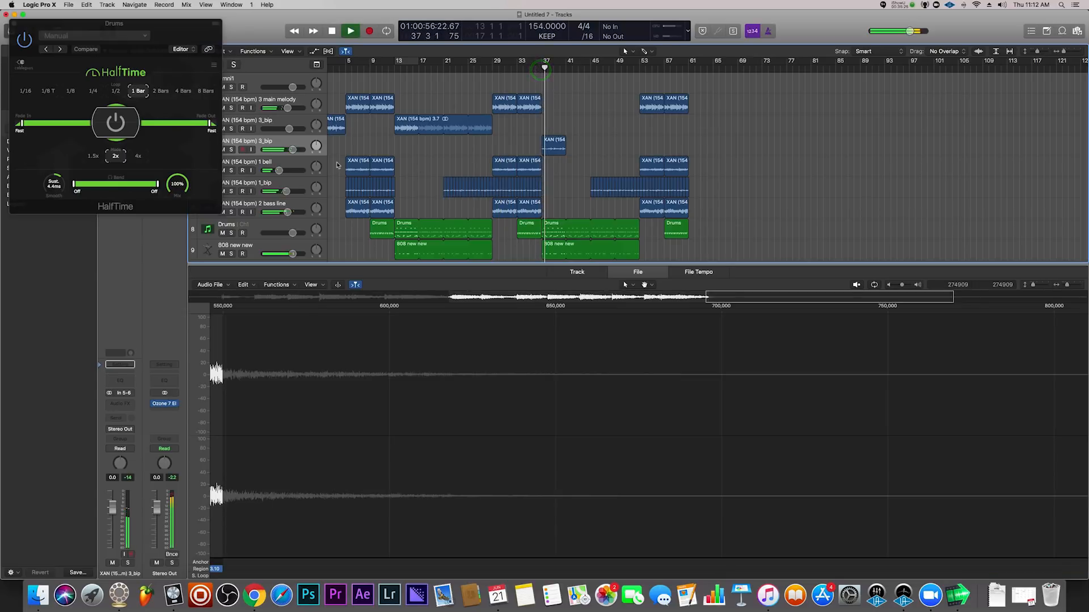
{"action": "left_click", "coordinate": [543, 68]}
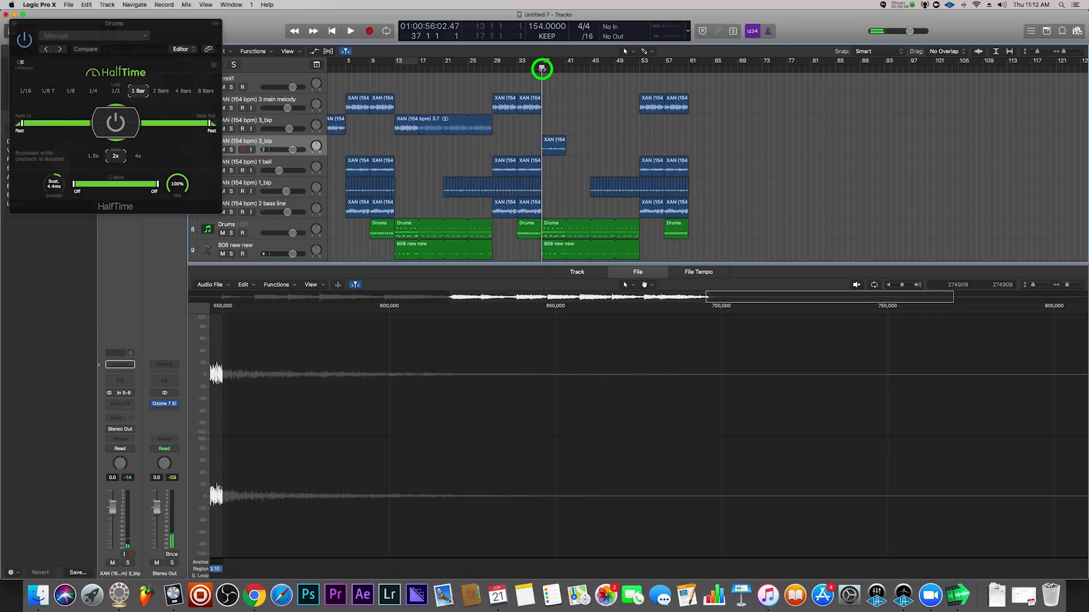
{"action": "left_click", "coordinate": [555, 145]}
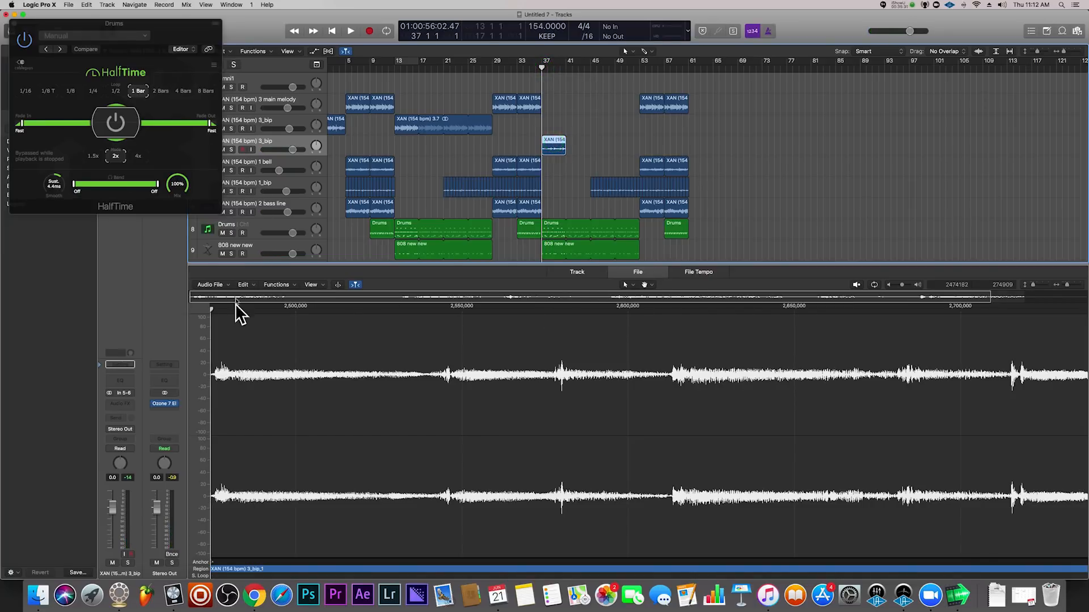
Reverse the audio of the bounced 3_bip region at bar 37 and play it back.
{"action": "left_click", "coordinate": [275, 284]}
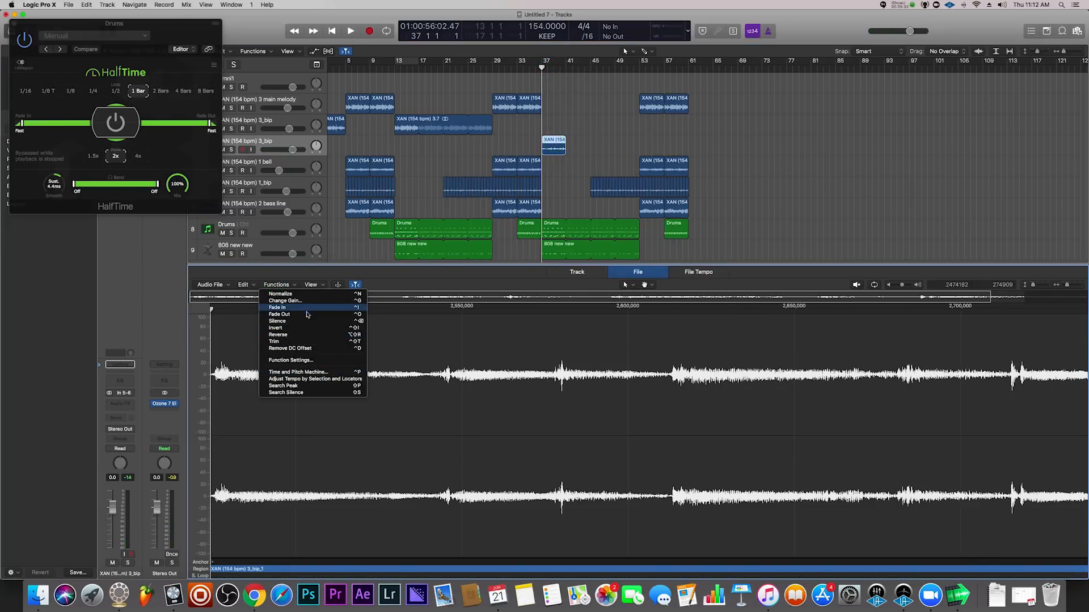
{"action": "left_click", "coordinate": [304, 340]}
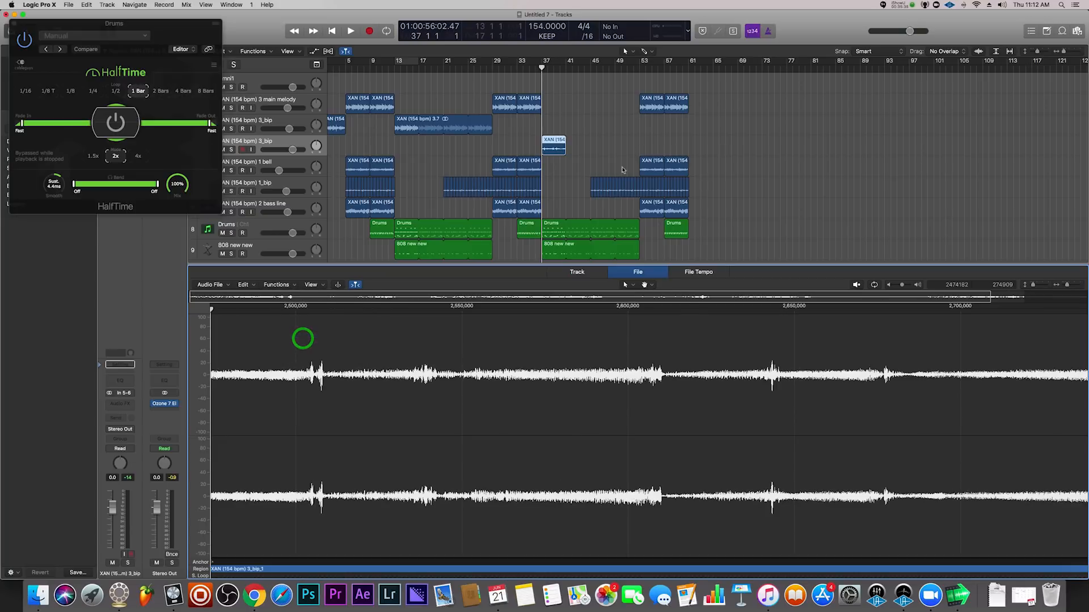
{"action": "key", "text": "space"}
Loop the reversed 3_bip region from bar 37 up to bar 53 and listen to it with the beat.
{"action": "left_click", "coordinate": [566, 140]}
{"action": "left_click_drag", "start_coordinate": [568, 140], "coordinate": [636, 142]}
{"action": "key", "text": "space"}
{"action": "key", "text": "space"}
Copy the original 3_bip audio from the first section into bars 45 to 53, and shorten the reversed region's loop to end at bar 45.
{"action": "left_click_drag", "start_coordinate": [404, 120], "coordinate": [639, 121]}
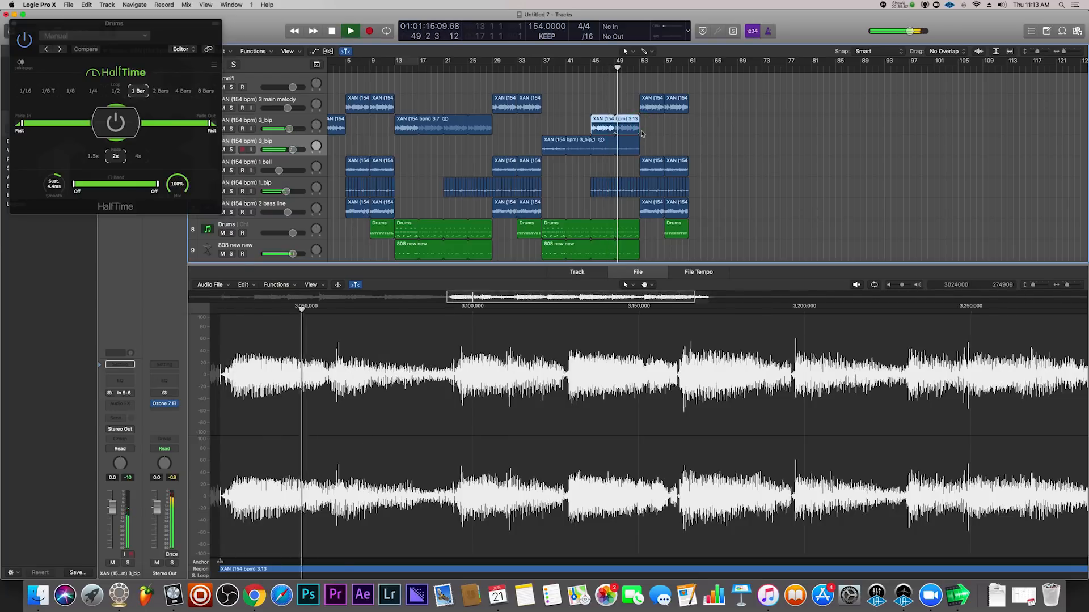
{"action": "left_click_drag", "start_coordinate": [632, 141], "coordinate": [587, 146]}
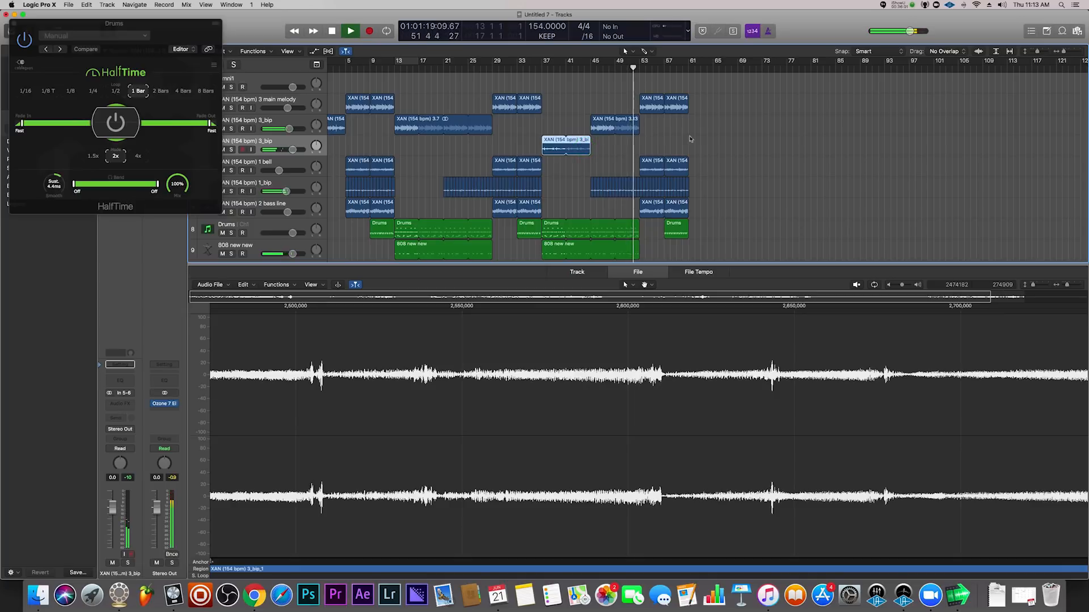
{"action": "left_click", "coordinate": [703, 137]}
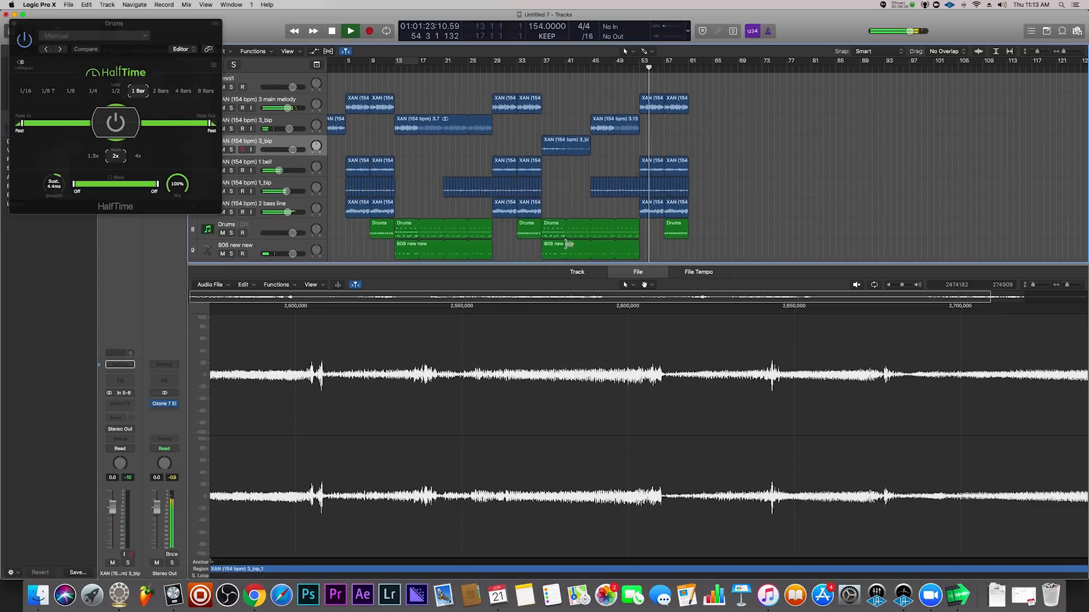
Enlarge the arrangement area and move the project end marker back to about bar 63, just past the last regions.
{"action": "left_click_drag", "start_coordinate": [546, 269], "coordinate": [549, 287]}
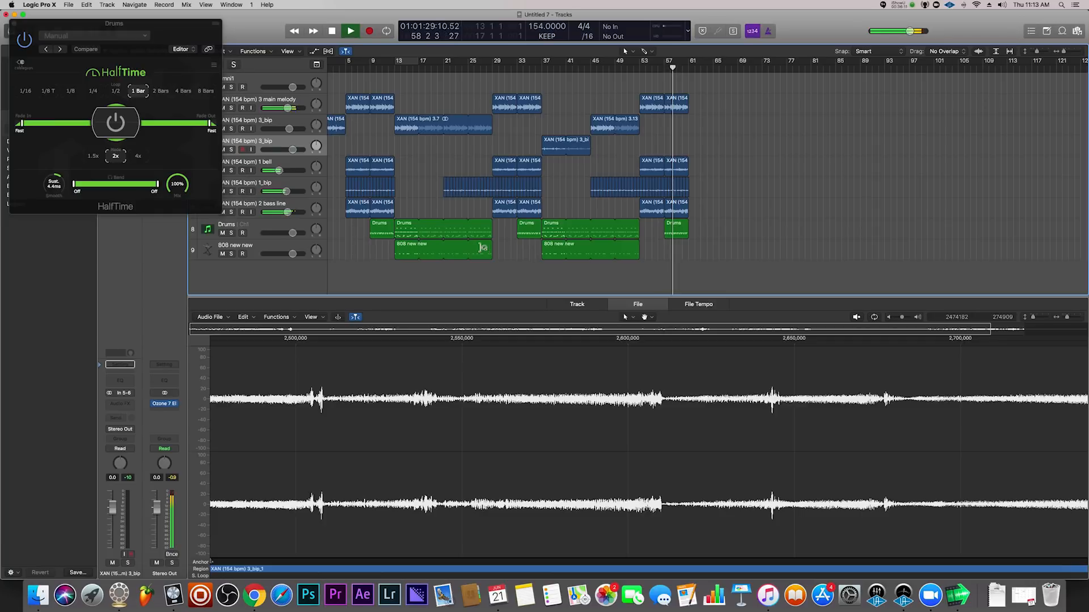
{"action": "scroll", "coordinate": [940, 169], "scroll_direction": "right", "scroll_amount": 5}
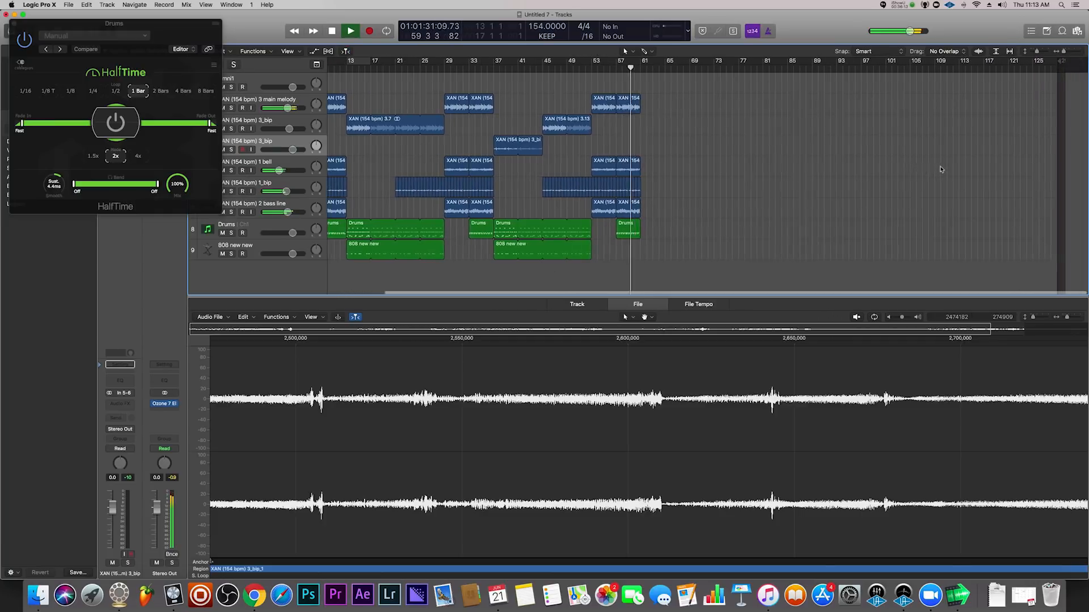
{"action": "left_click_drag", "start_coordinate": [1084, 62], "coordinate": [683, 101]}
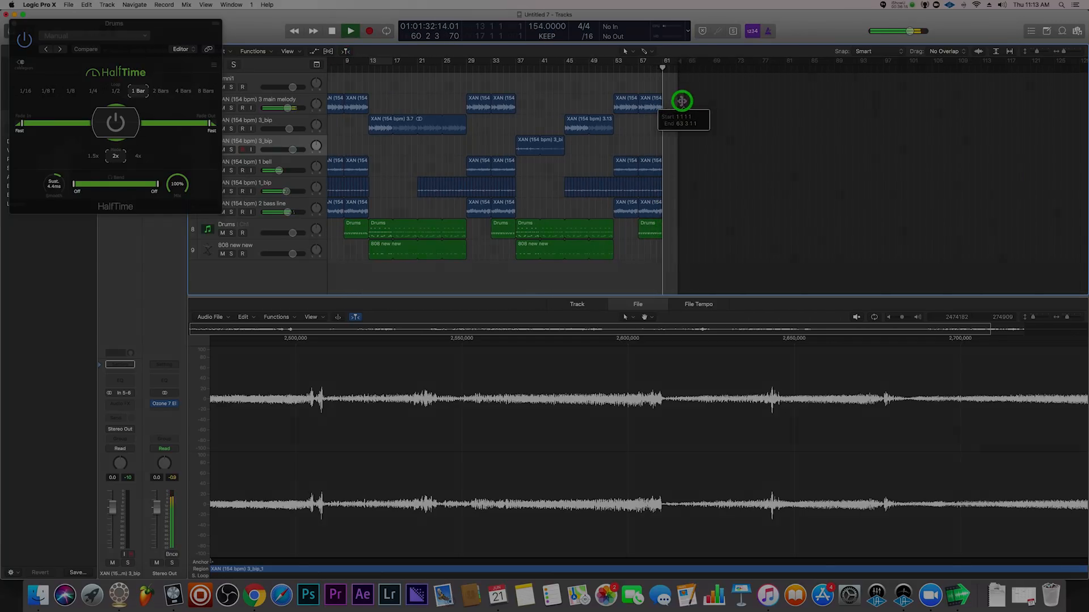